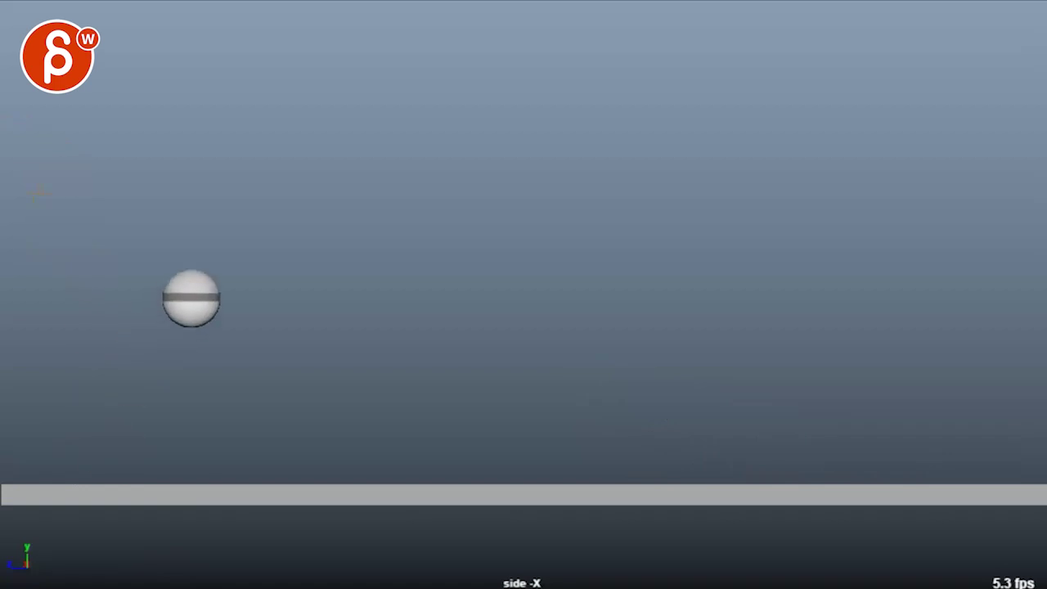
Sketch a stroke following the ball's first fall in the side-view clip, and clear it.
left_click_drag(57, 129, 177, 363)
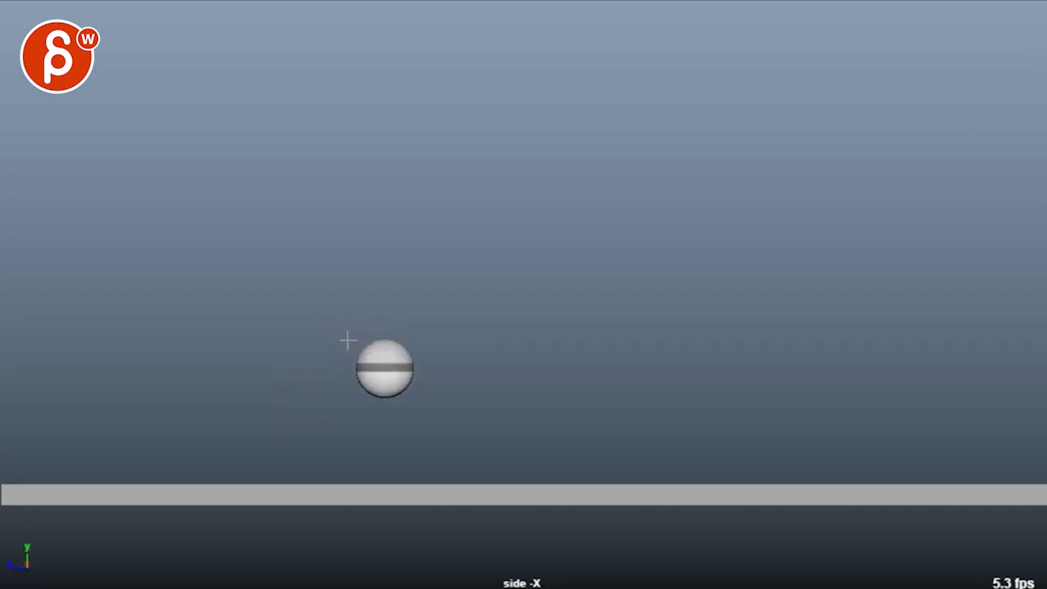
key("Escape")
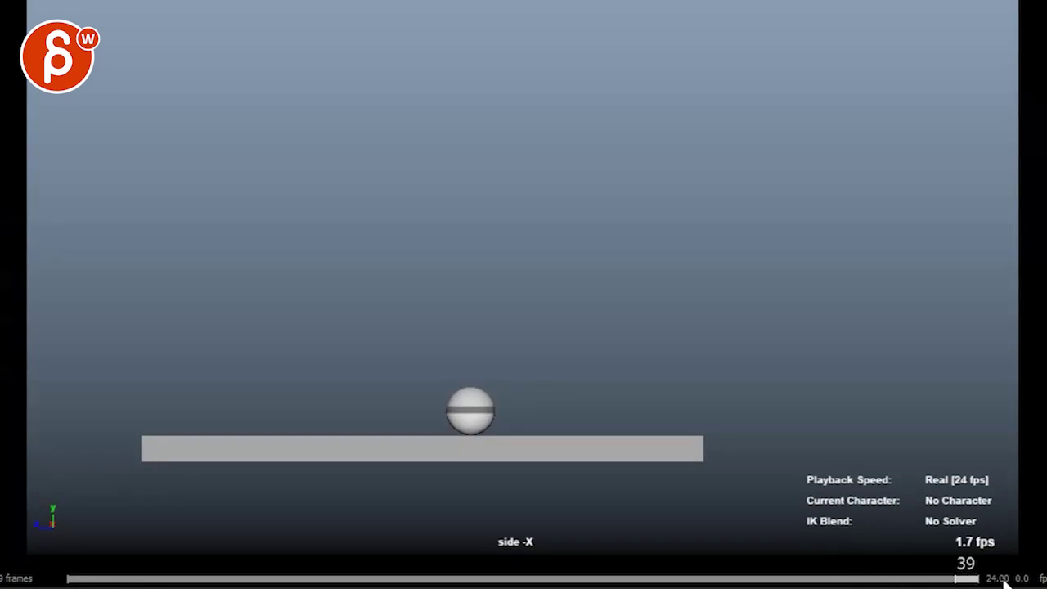
Play and scrub through the short clip of the ball dropping onto the platform, returning to frame 1.
left_click_drag(1004, 585, 701, 582)
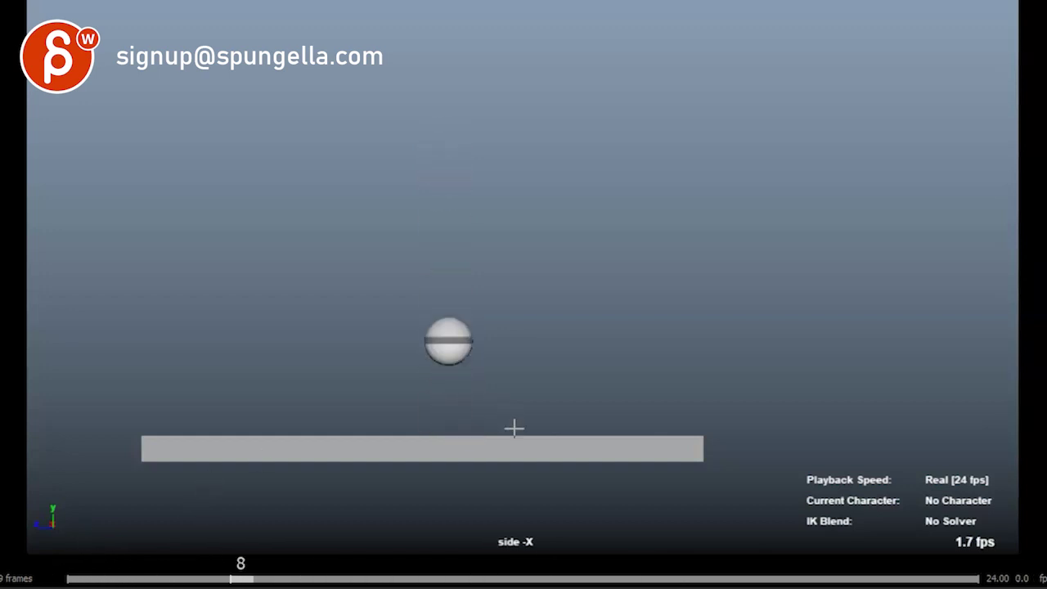
key("space")
left_click(82, 577)
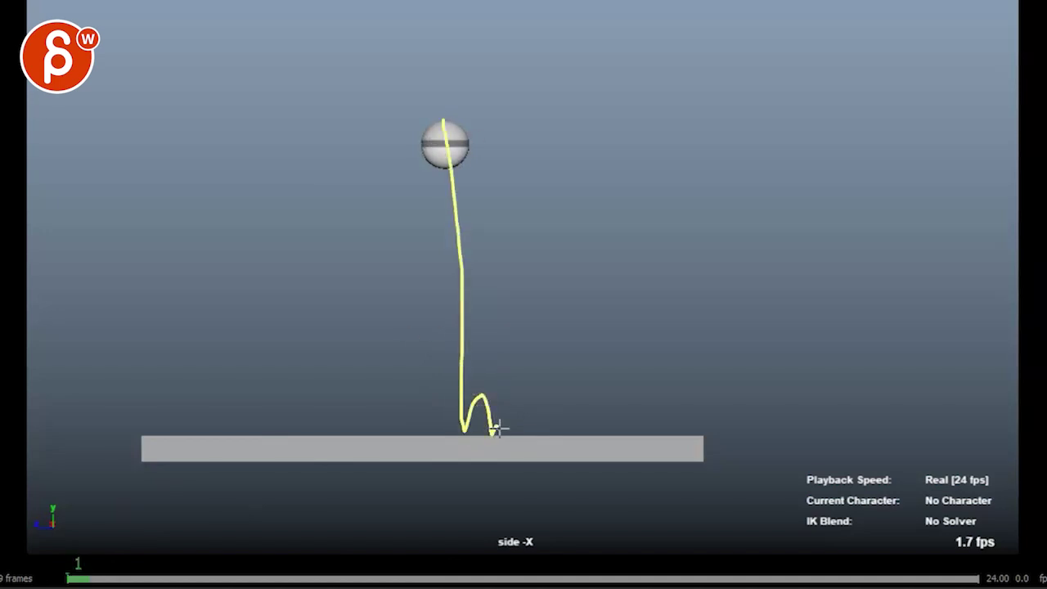
key("alt+v")
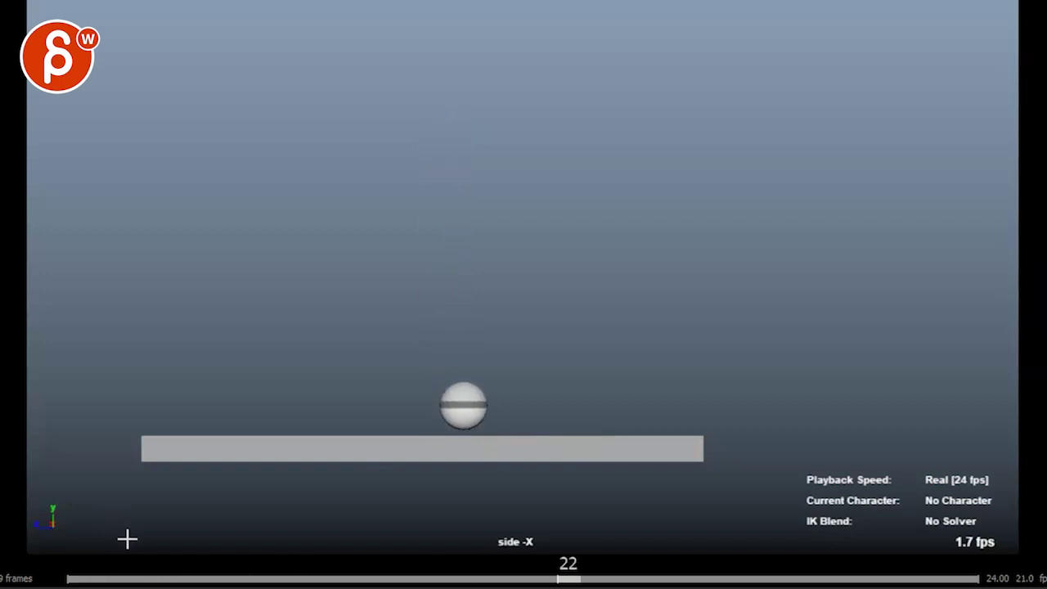
key("alt+v")
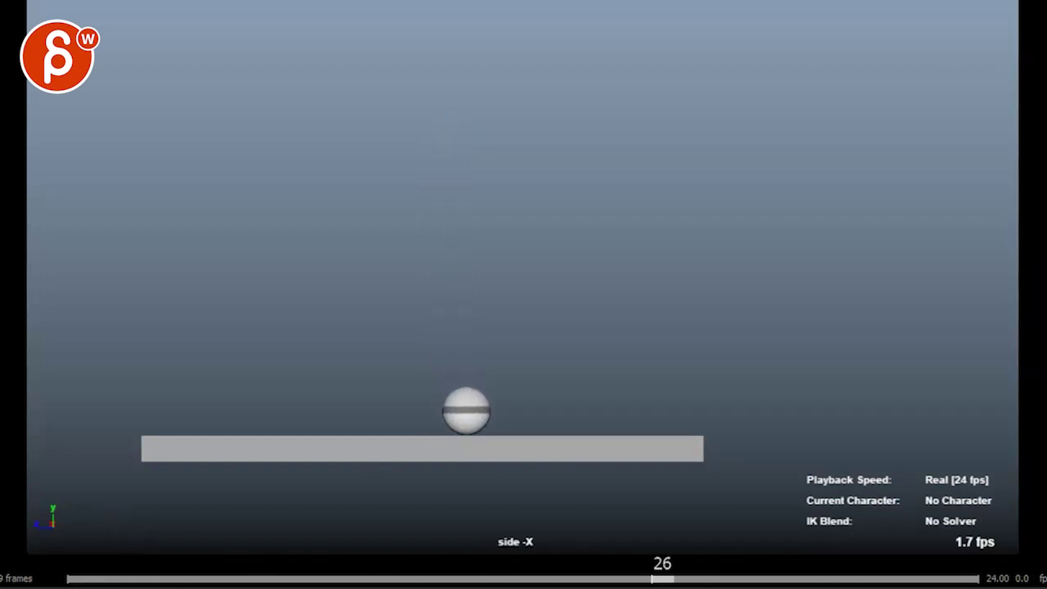
left_click_drag(100, 584, 86, 587)
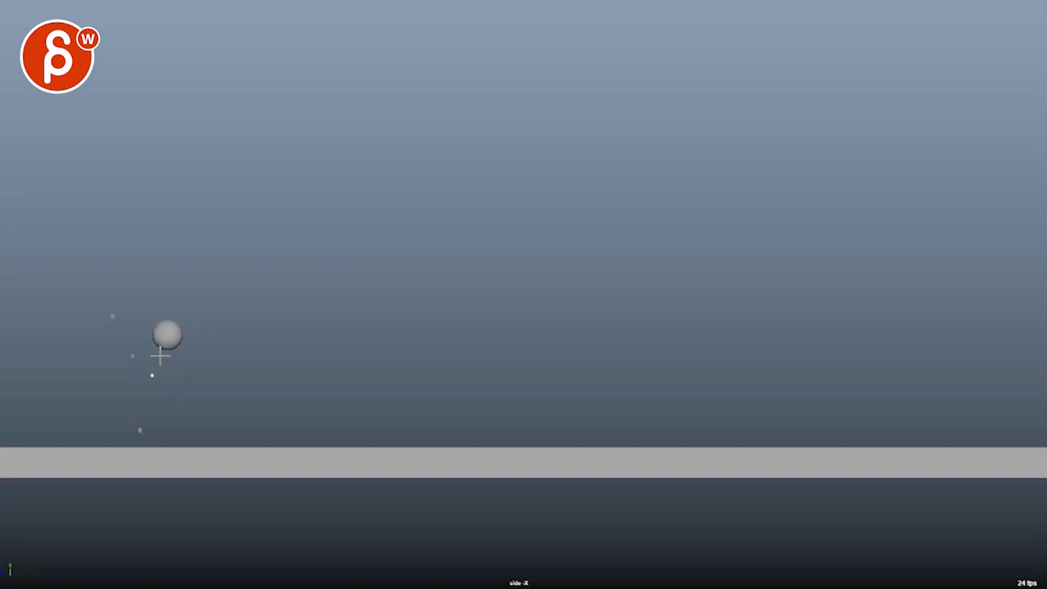
Advance the travelling-ball clip and sketch an S-shaped stroke over the ball's mid-air descent, and clear it.
key("alt+period")
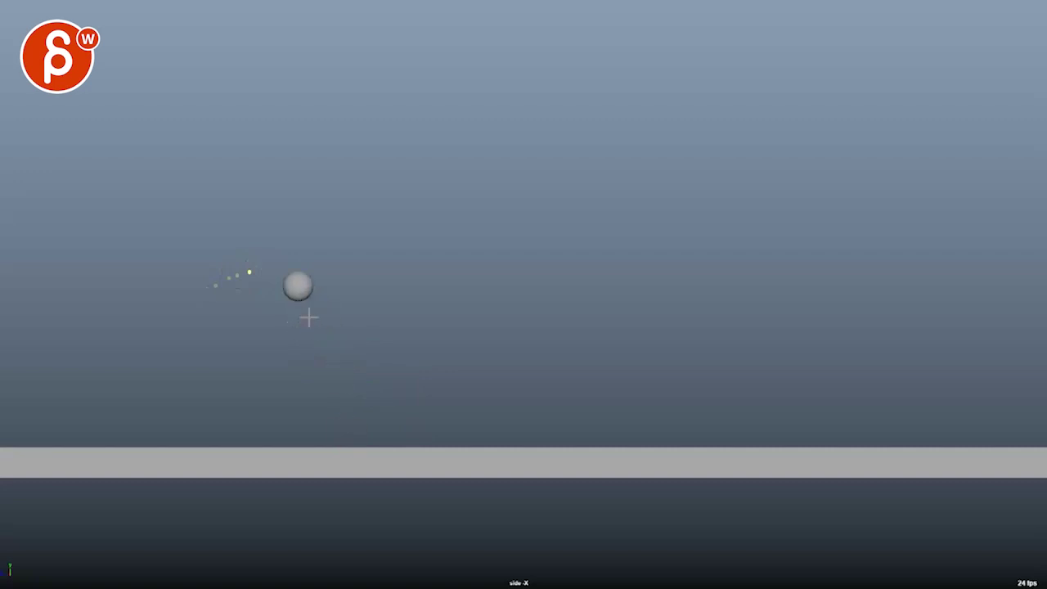
left_click_drag(278, 267, 340, 335)
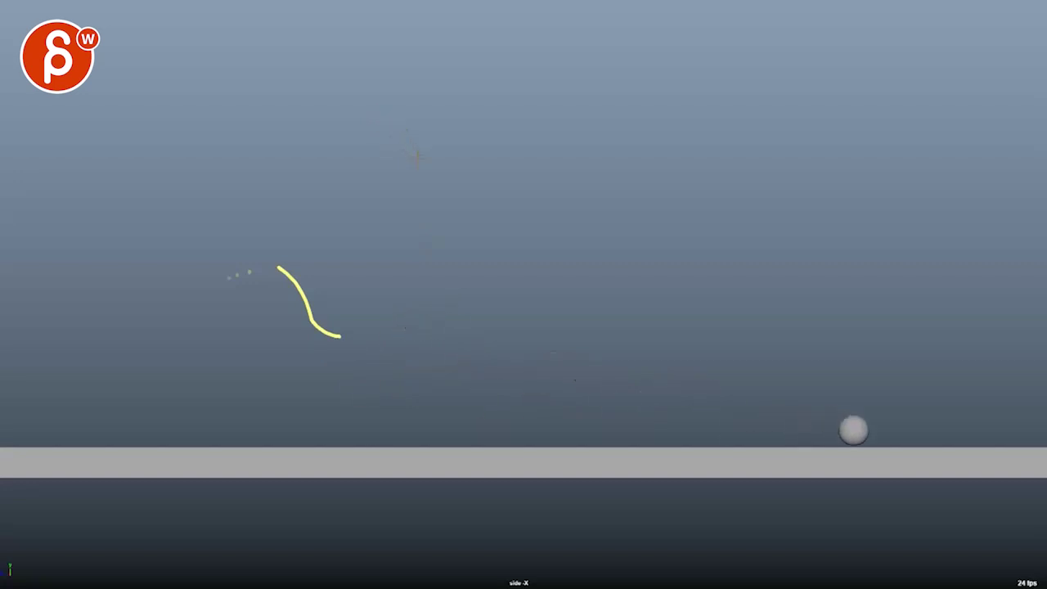
key("Escape")
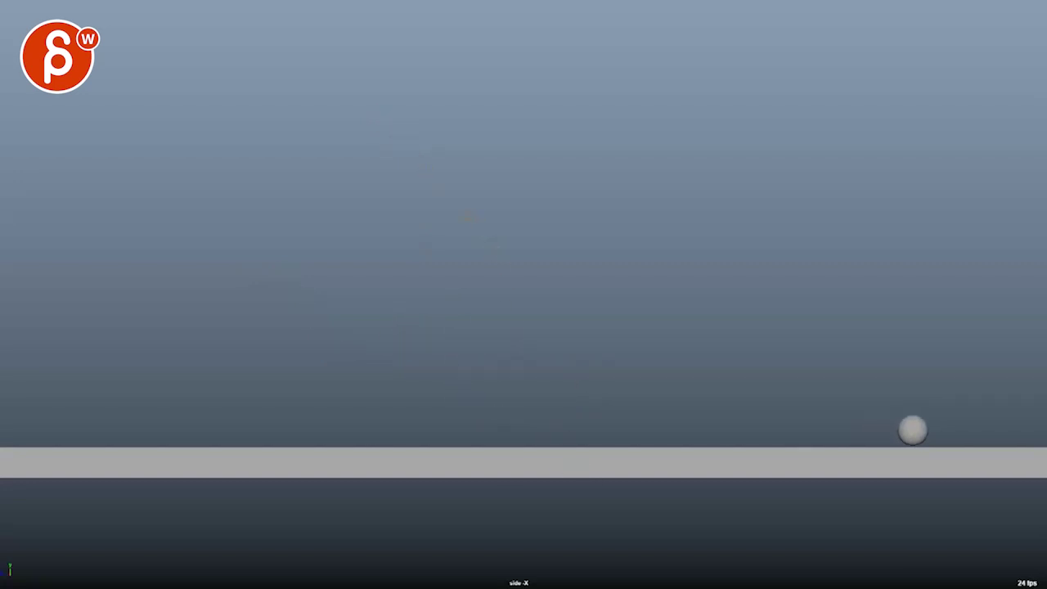
Sketch a direction line and a graph with a smoothly slowing translation curve and an alternate ending, and erase the drawing.
left_click_drag(78, 402, 811, 374)
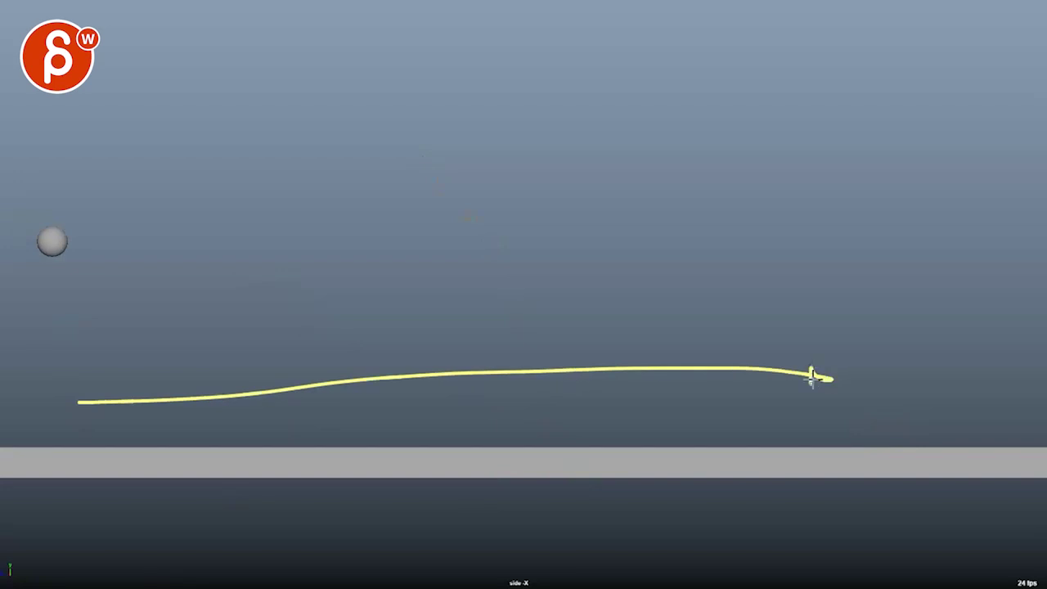
left_click_drag(124, 38, 143, 366)
left_click_drag(112, 258, 639, 247)
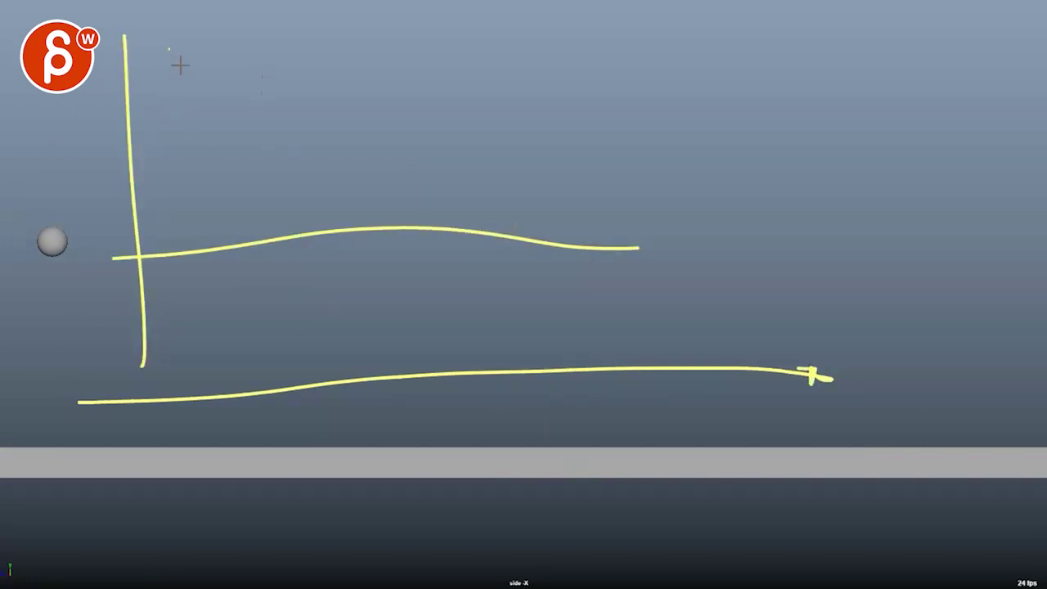
mouse_move(168, 49)
left_mouse_down()
mouse_move(335, 175)
mouse_move(586, 217)
left_mouse_up()
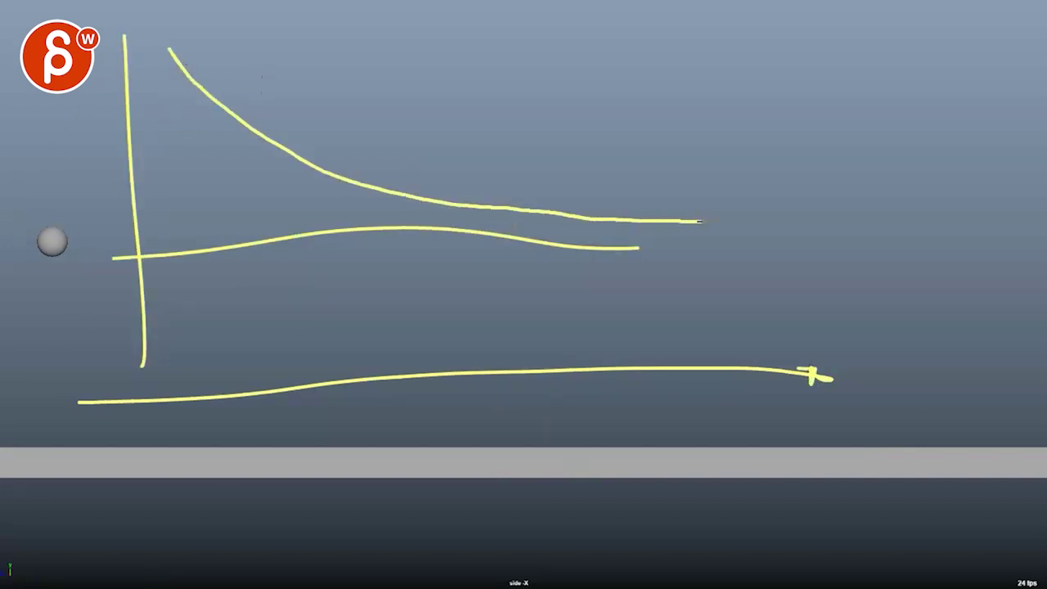
left_click_drag(700, 221, 787, 223)
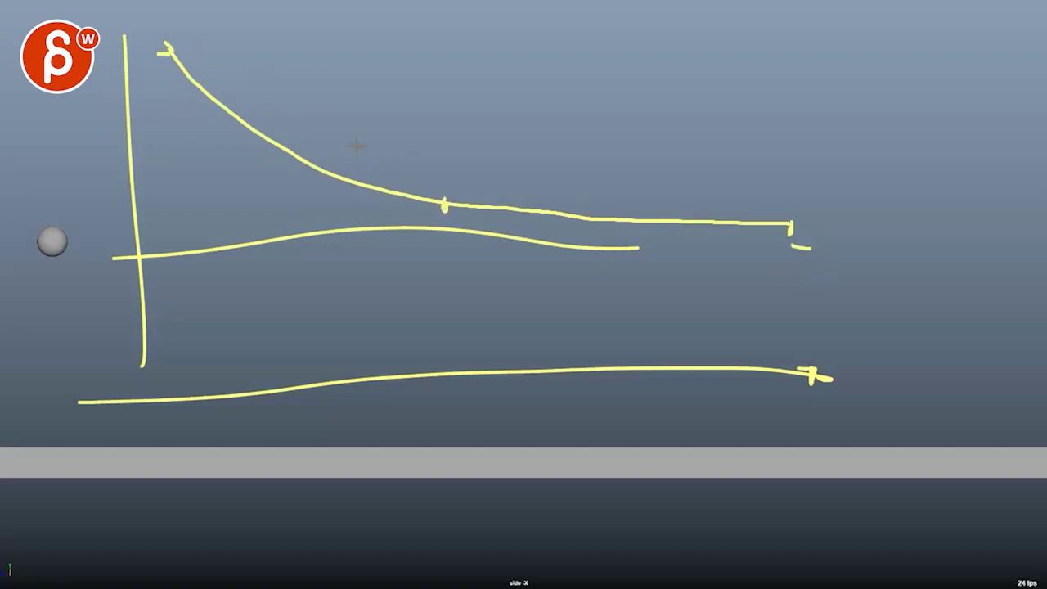
left_click_drag(446, 208, 767, 259)
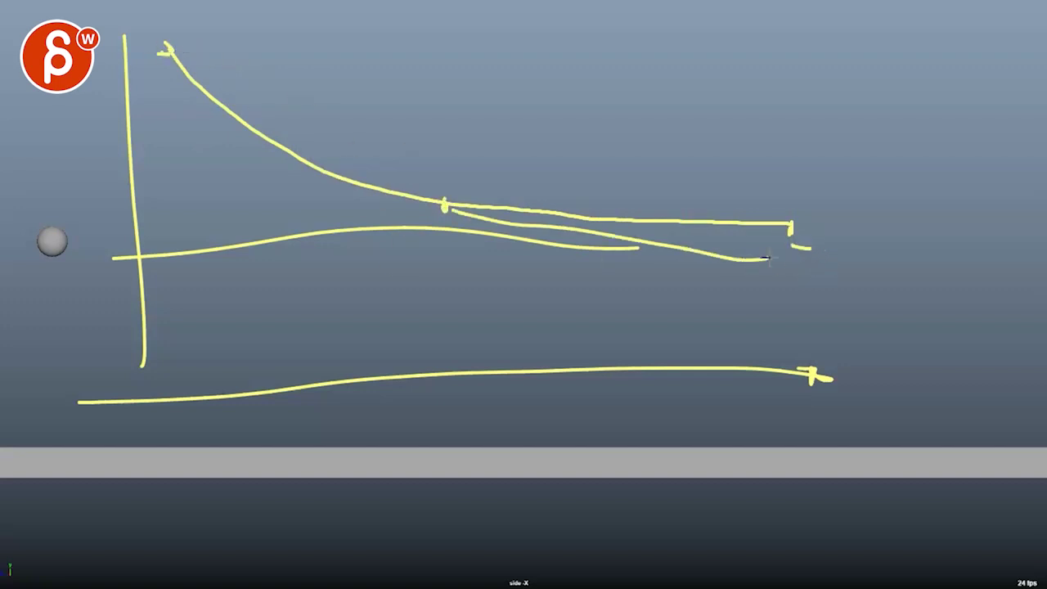
key("e")
Sketch new graph axes with an uneven, wavy decreasing curve and comparison strokes for smooth falloff, and erase the drawings.
left_click_drag(245, 75, 251, 356)
left_click_drag(198, 266, 777, 259)
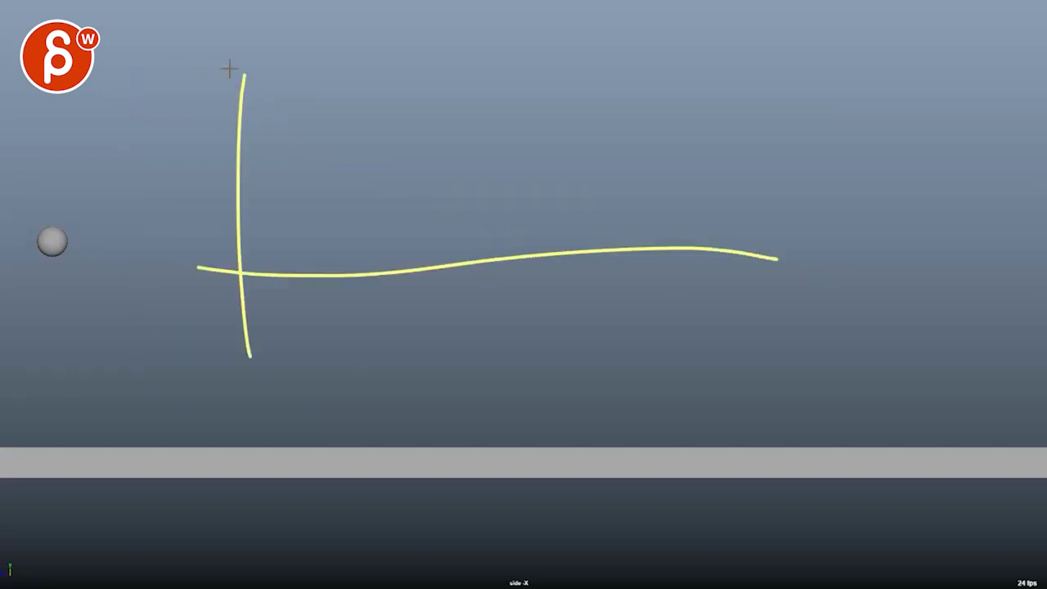
mouse_move(276, 83)
left_mouse_down()
mouse_move(309, 142)
mouse_move(477, 226)
mouse_move(614, 235)
left_mouse_up()
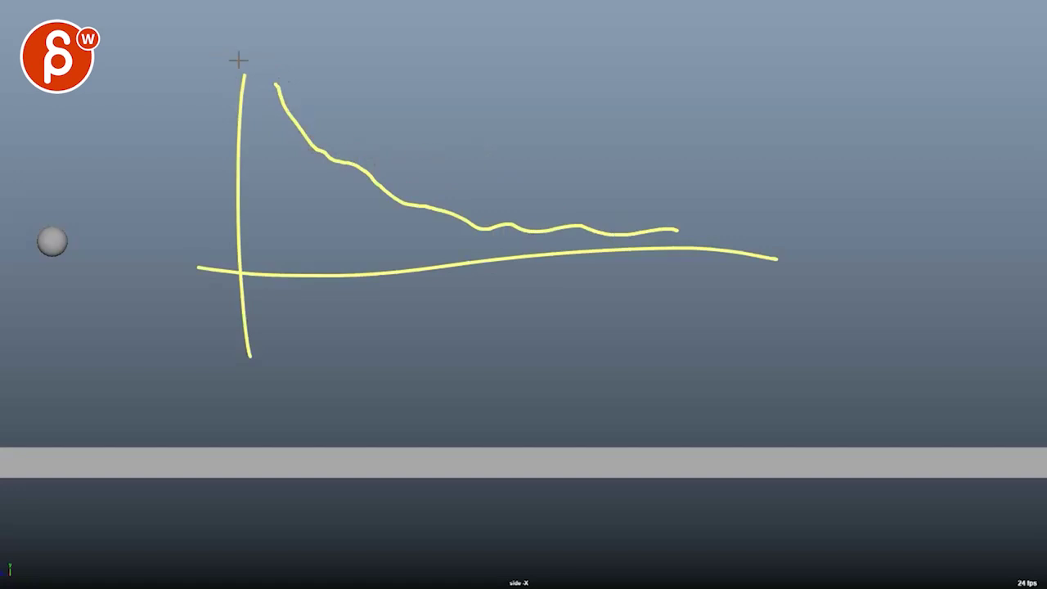
mouse_move(249, 80)
left_mouse_down()
mouse_move(322, 149)
mouse_move(406, 201)
mouse_move(617, 259)
left_mouse_up()
key("e")
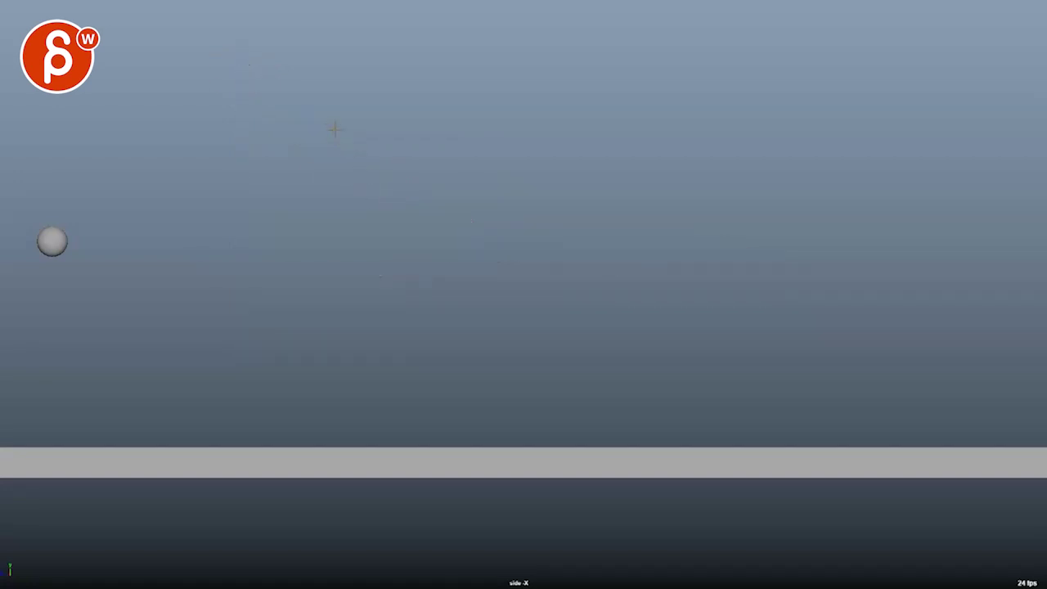
left_click_drag(335, 128, 626, 292)
key("e")
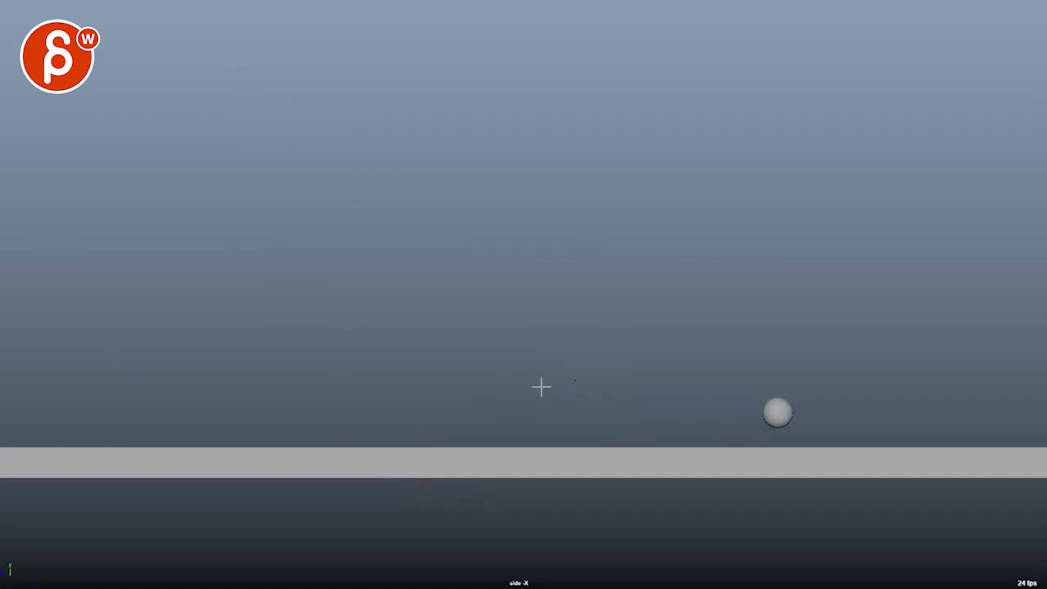
Mark the ball's steep drop to the floor, its low diagonal rebound and the final roll with short strokes.
left_click_drag(446, 335, 460, 458)
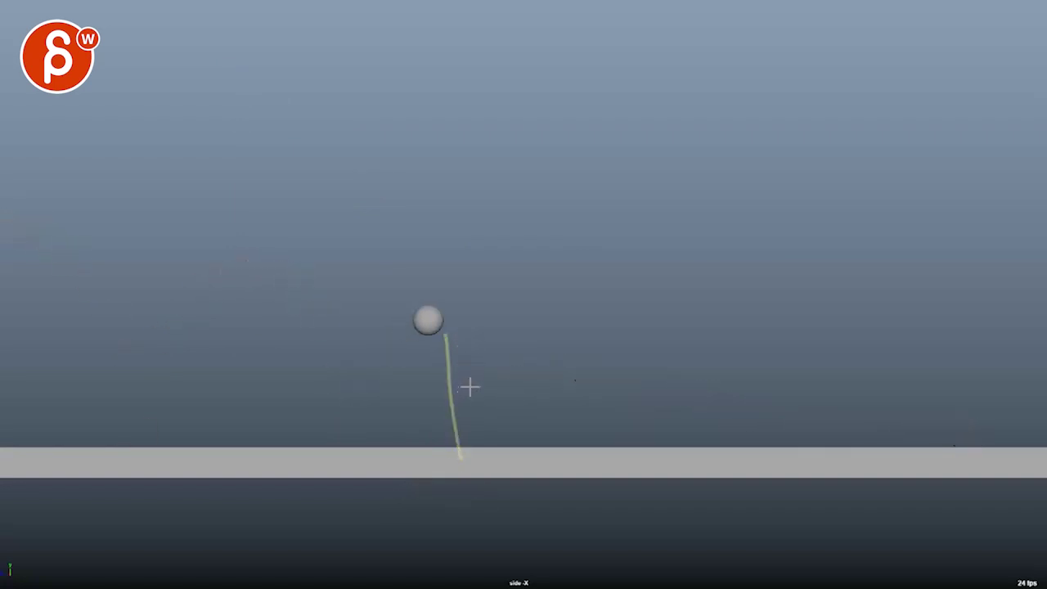
left_click_drag(493, 436, 523, 404)
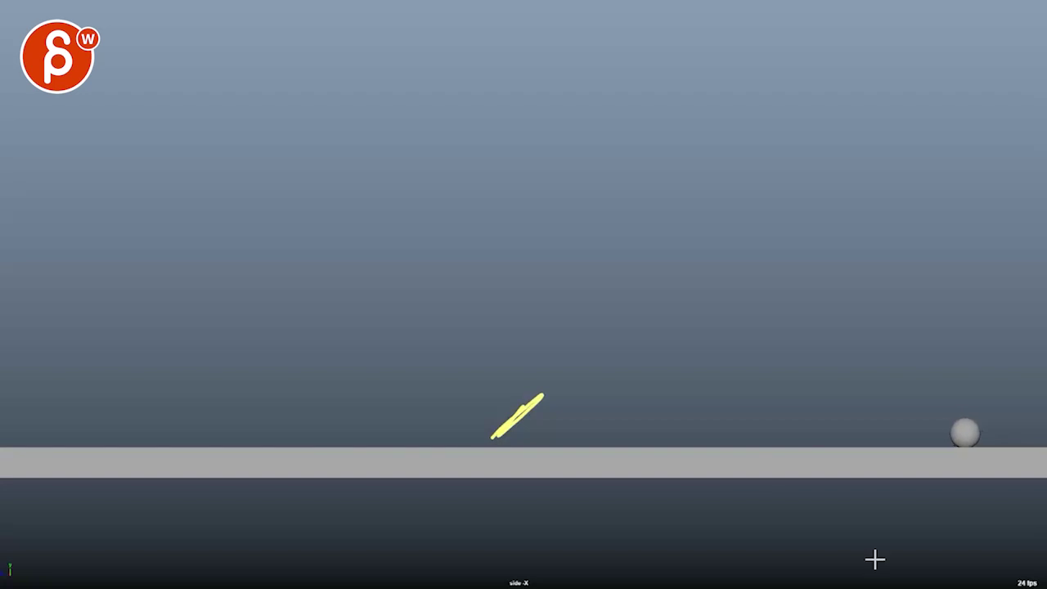
left_click_drag(920, 440, 937, 439)
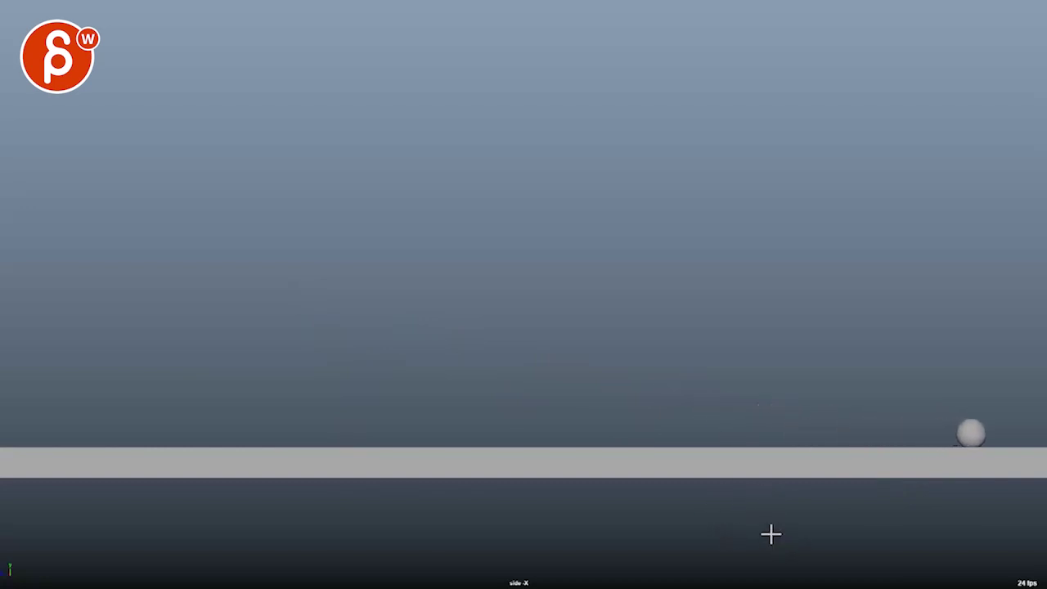
Sketch graph axes over the floor with a descending curve for the ball's travel, and clear the drawing.
left_click_drag(493, 240, 501, 541)
left_click_drag(532, 453, 883, 448)
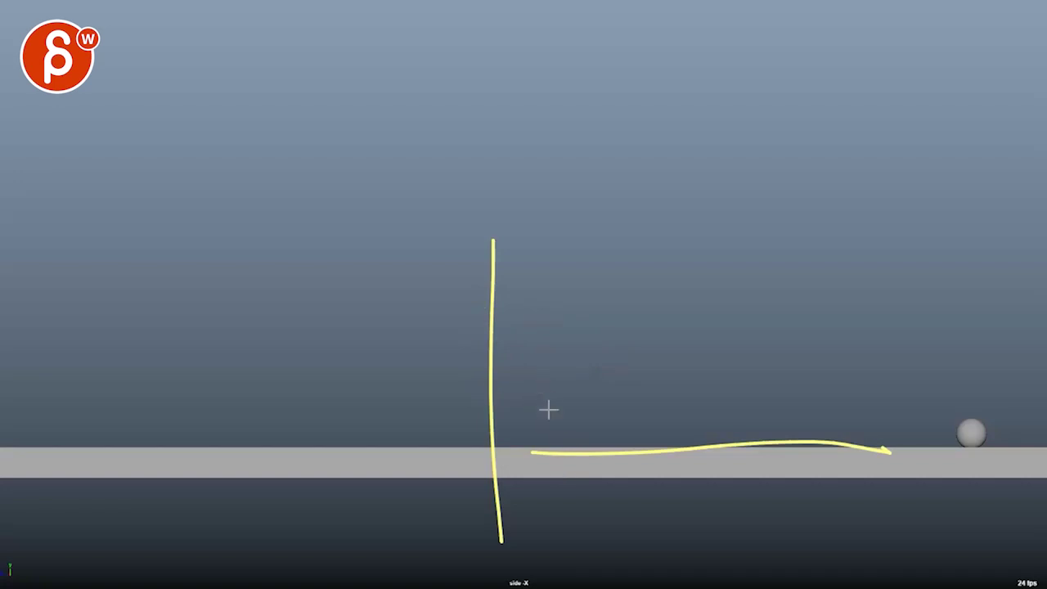
left_click_drag(510, 362, 825, 399)
key("Escape")
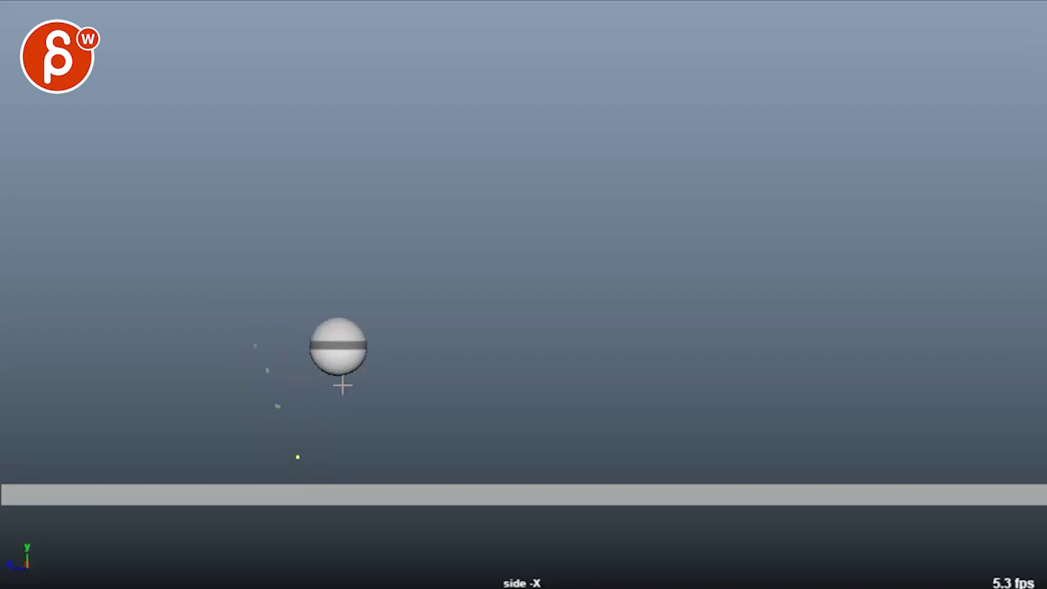
Step backward and forward by single frames to examine the striped ball's spacing around its fall.
key("alt+comma")
key("alt+comma")
key("alt+period")
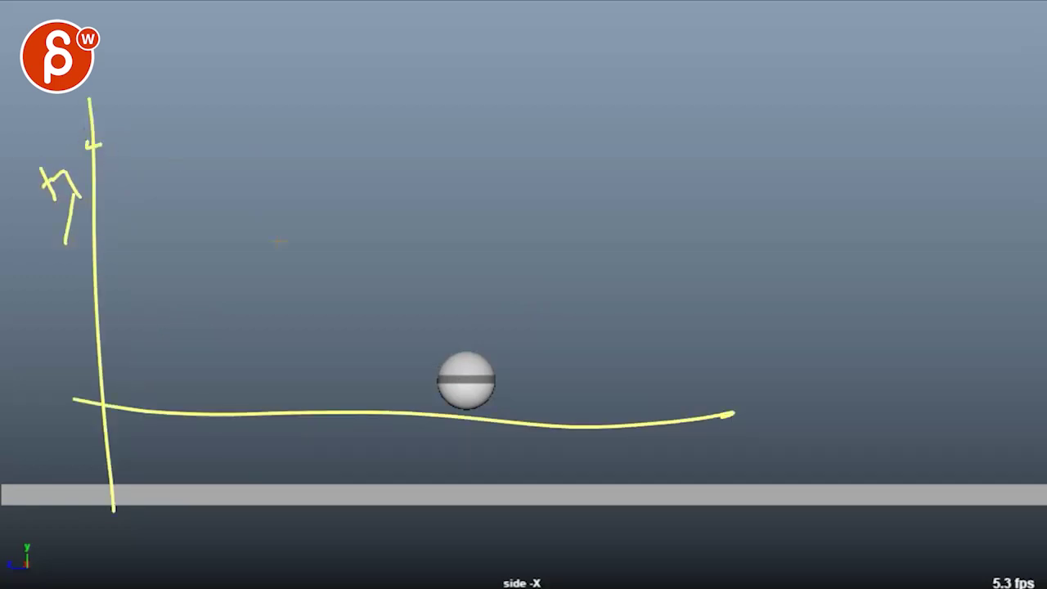
Sketch a vertical translation curve with progressively lower bounces on the drawn axes, and erase the graph.
mouse_move(107, 147)
left_mouse_down()
mouse_move(227, 362)
mouse_move(329, 287)
mouse_move(433, 397)
mouse_move(616, 403)
mouse_move(732, 439)
left_mouse_up()
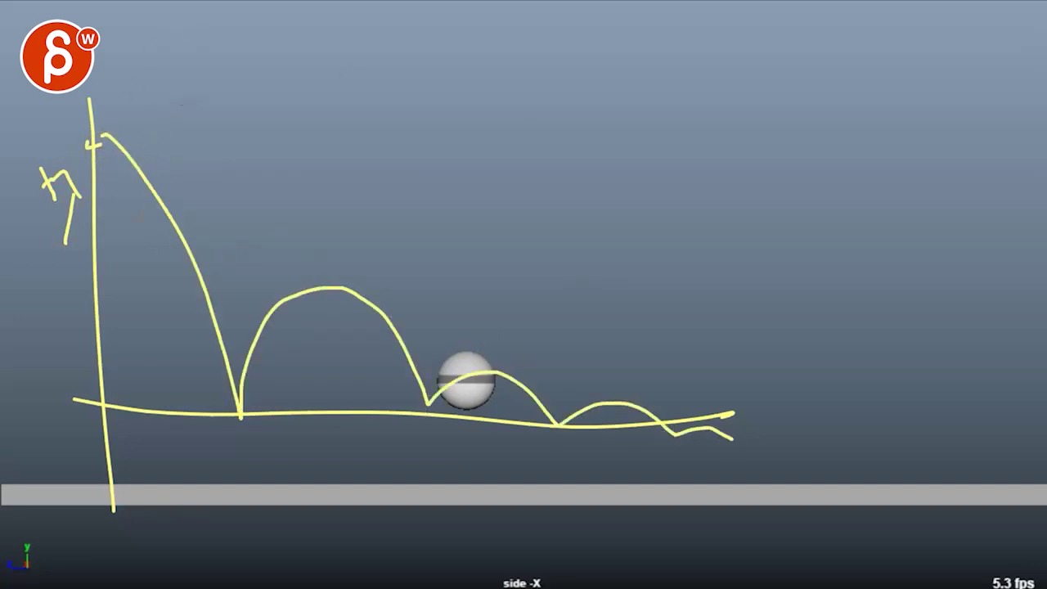
key("e")
Sketch a graph with a smooth decelerating curve, mark keys at its start and end, and clear the drawing.
left_click_drag(122, 61, 124, 446)
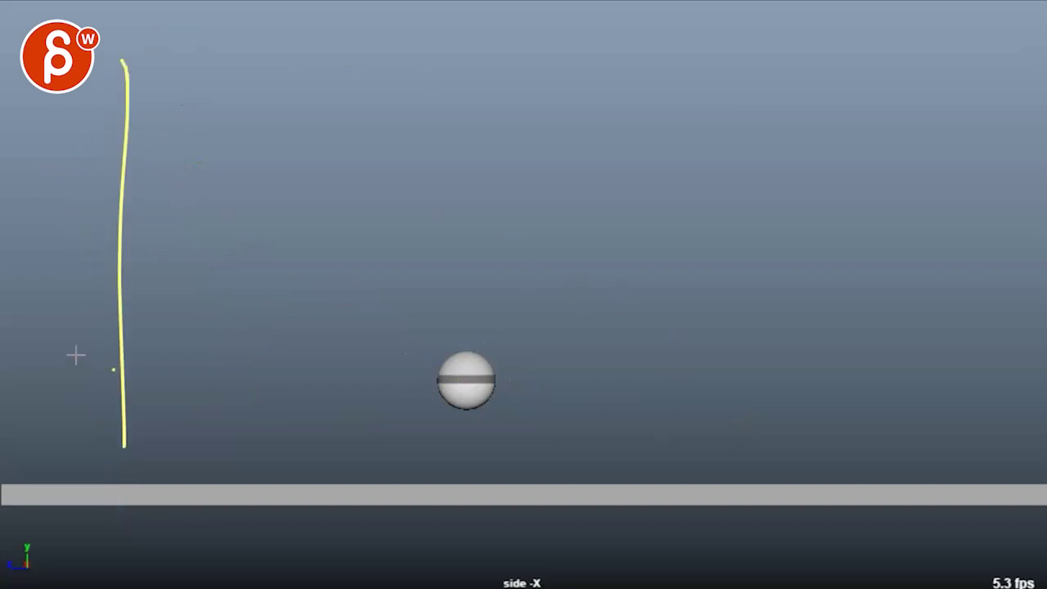
left_click_drag(113, 370, 772, 405)
mouse_move(162, 83)
left_mouse_down()
mouse_move(181, 161)
mouse_move(799, 368)
left_mouse_up()
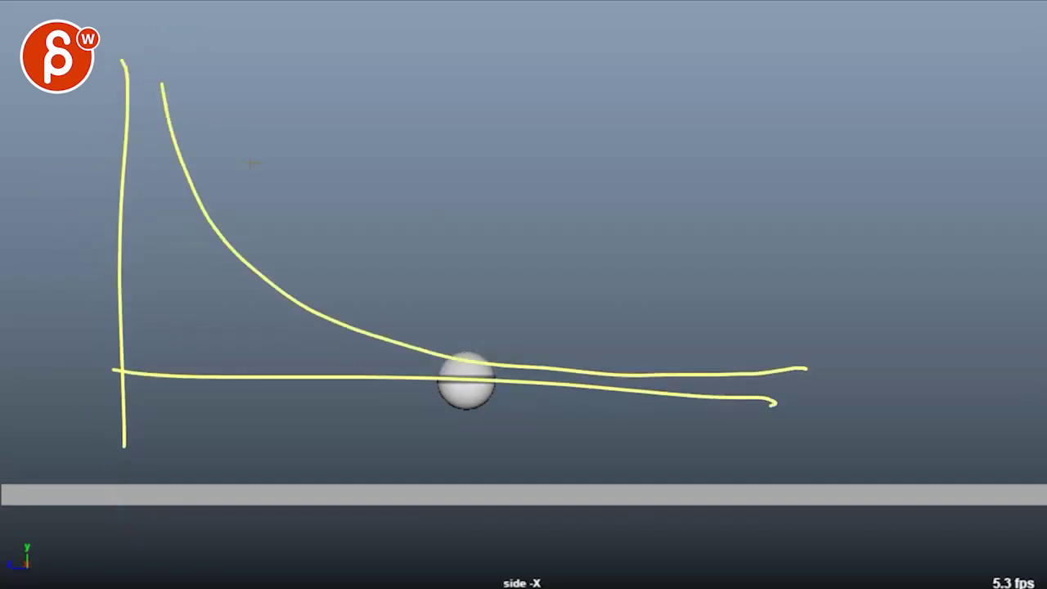
left_click_drag(151, 81, 171, 85)
left_click_drag(783, 358, 815, 369)
key("Escape")
Play the clip, sketch a bounce path with two arcs, and mark sharp tangents at the first ground contact.
key("alt+v")
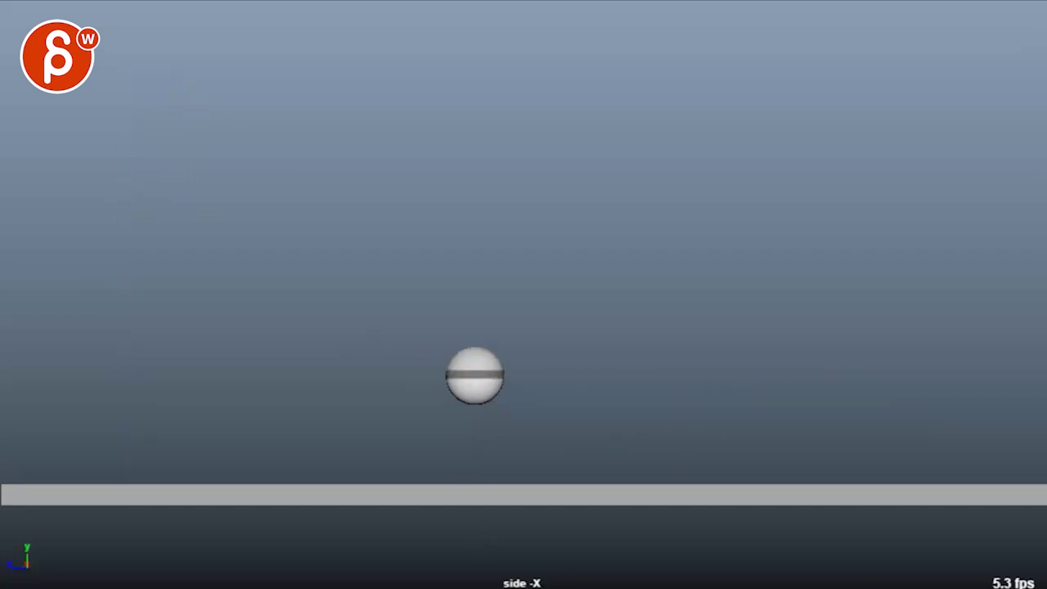
mouse_move(93, 65)
left_mouse_down()
mouse_move(194, 320)
mouse_move(734, 446)
left_mouse_up()
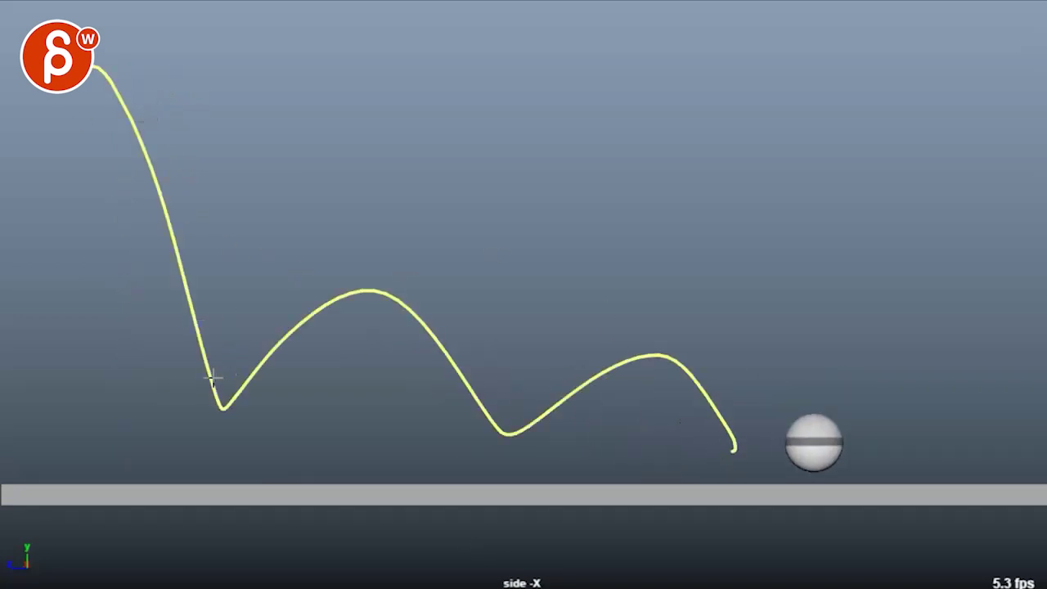
left_click_drag(218, 410, 245, 357)
left_click_drag(186, 299, 245, 359)
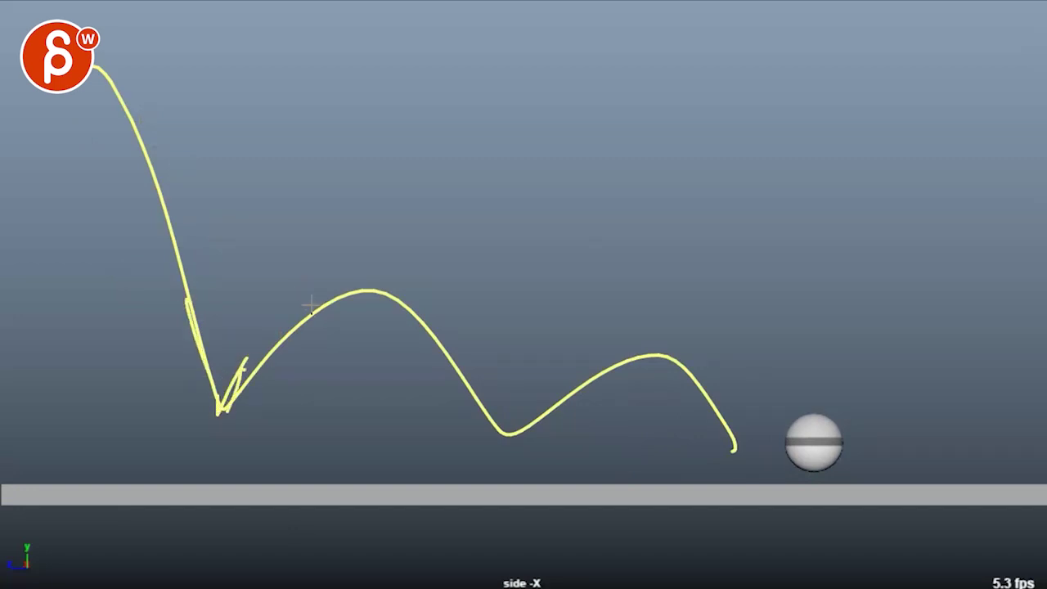
Mark points on both sides of the first rebound's peak and outline the rounded arc above it.
left_click_drag(417, 325, 426, 324)
left_click_drag(289, 327, 330, 289)
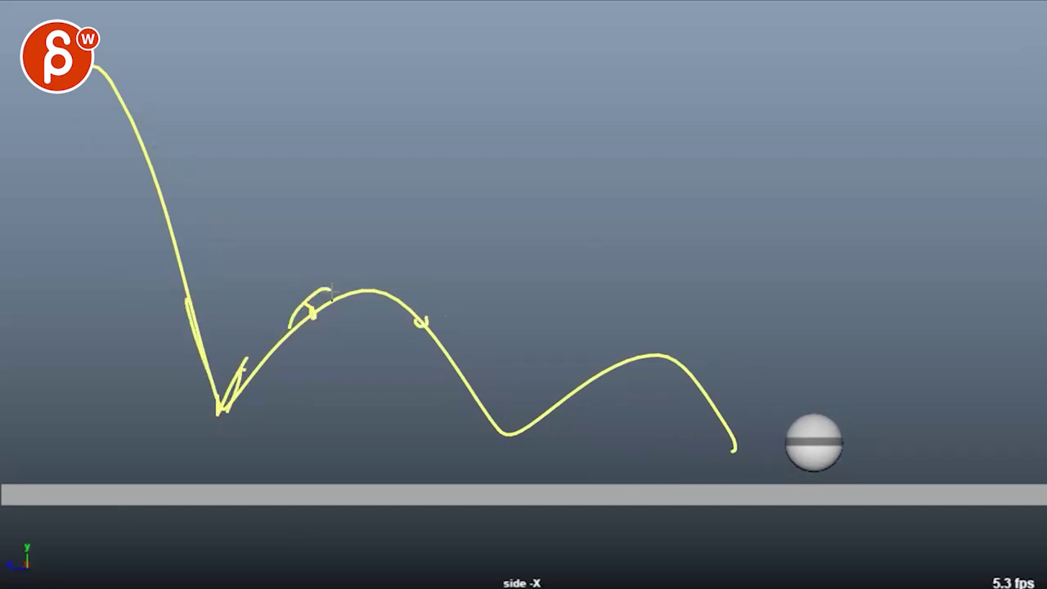
left_click_drag(395, 283, 425, 315)
mouse_move(329, 280)
left_mouse_down()
mouse_move(377, 273)
mouse_move(397, 285)
left_mouse_up()
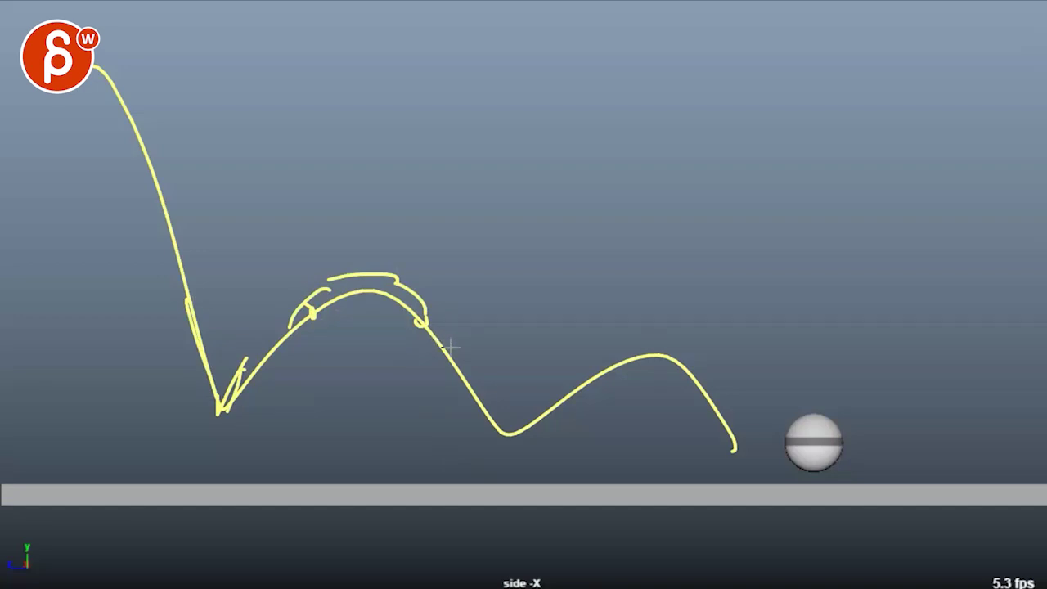
Mark the fall and sharp V-shaped tangents at the second ground contact, and erase the bounce path.
left_click_drag(450, 347, 485, 396)
mouse_move(483, 358)
left_mouse_down()
mouse_move(504, 432)
mouse_move(532, 372)
left_mouse_up()
left_click_drag(522, 429, 530, 382)
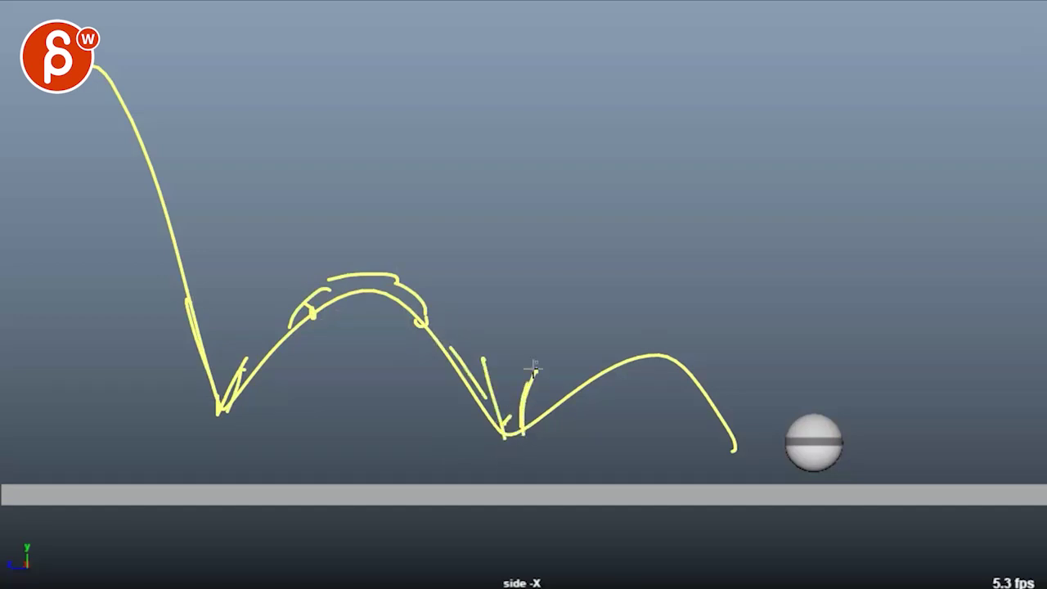
key("e")
Sketch graph axes with a V-shaped contact curve and emphasize the steep tangents at its lowest point.
left_click_drag(348, 117, 372, 361)
left_click_drag(318, 264, 653, 294)
mouse_move(393, 98)
left_mouse_down()
mouse_move(483, 260)
mouse_move(586, 92)
left_mouse_up()
mouse_move(468, 217)
left_mouse_down()
mouse_move(492, 296)
mouse_move(507, 213)
left_mouse_up()
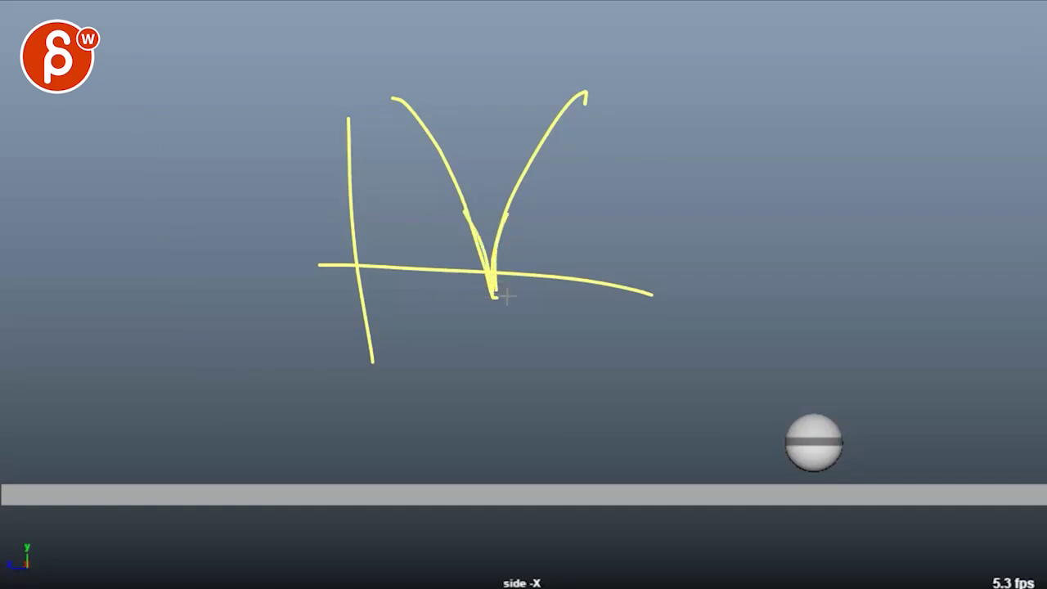
Replace the V-shaped sketch with graph axes and a rounded valley curve, mark its soft contact, and erase the drawing.
key("e")
left_click_drag(332, 92, 362, 358)
left_click_drag(314, 273, 583, 283)
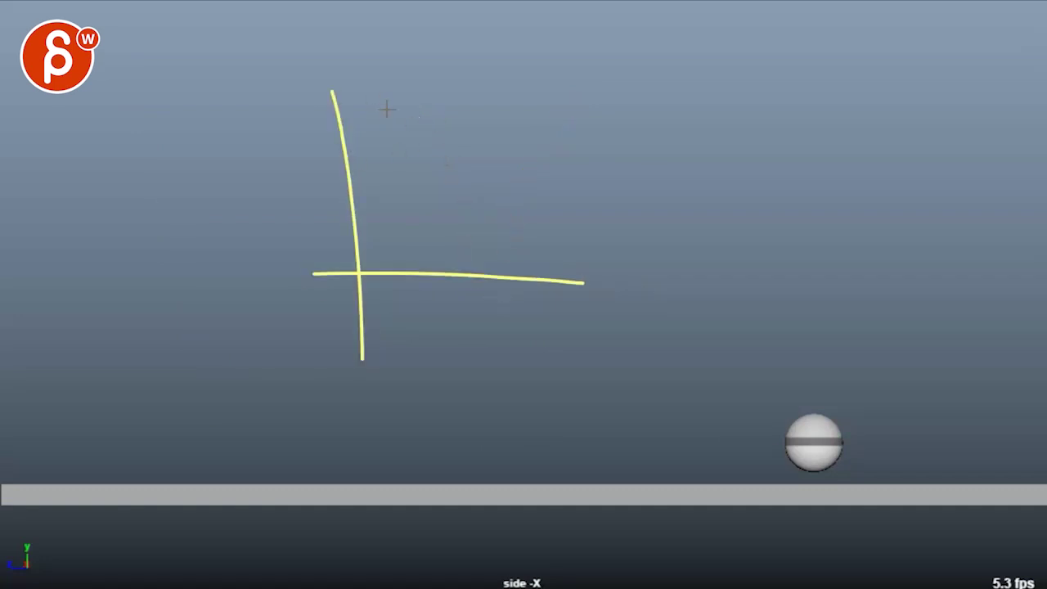
mouse_move(378, 92)
left_mouse_down()
mouse_move(460, 257)
mouse_move(498, 233)
mouse_move(608, 71)
left_mouse_up()
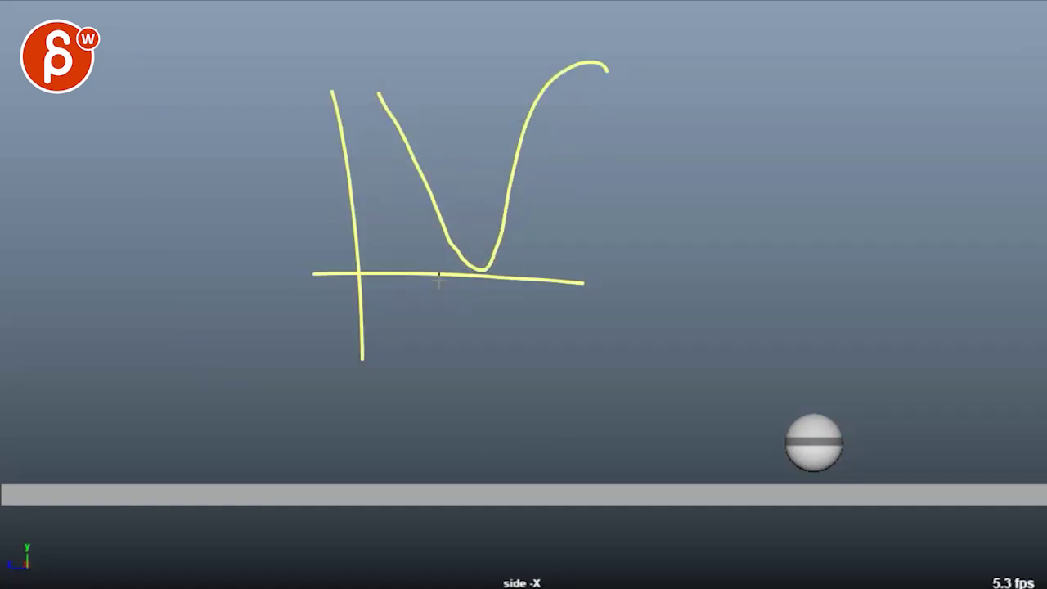
mouse_move(416, 226)
left_mouse_down()
mouse_move(486, 273)
mouse_move(549, 226)
left_mouse_up()
key("e")
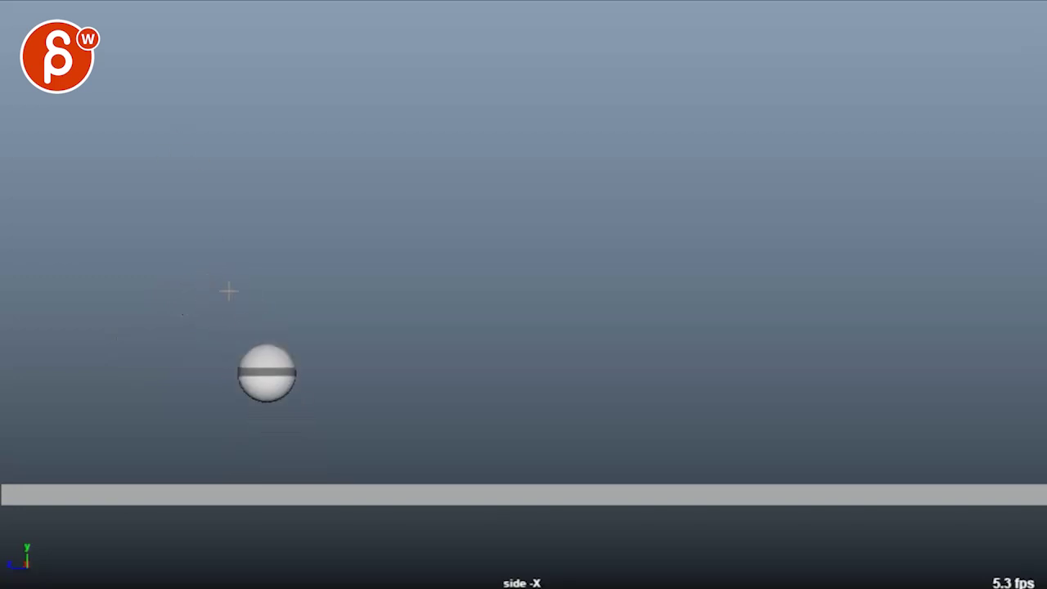
Sketch a bounce path with three shrinking rebounds, replace it with graph axes and a nearly straight travel curve, and erase the sketch.
mouse_move(94, 124)
left_mouse_down()
mouse_move(222, 455)
mouse_move(365, 297)
mouse_move(502, 406)
mouse_move(687, 455)
mouse_move(852, 450)
left_mouse_up()
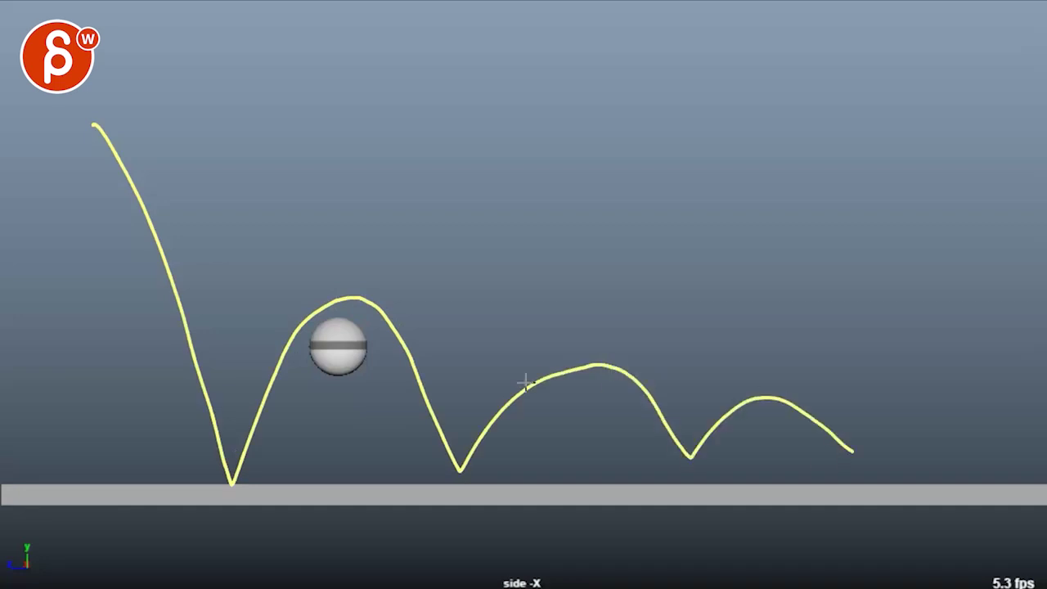
key("ctrl+z")
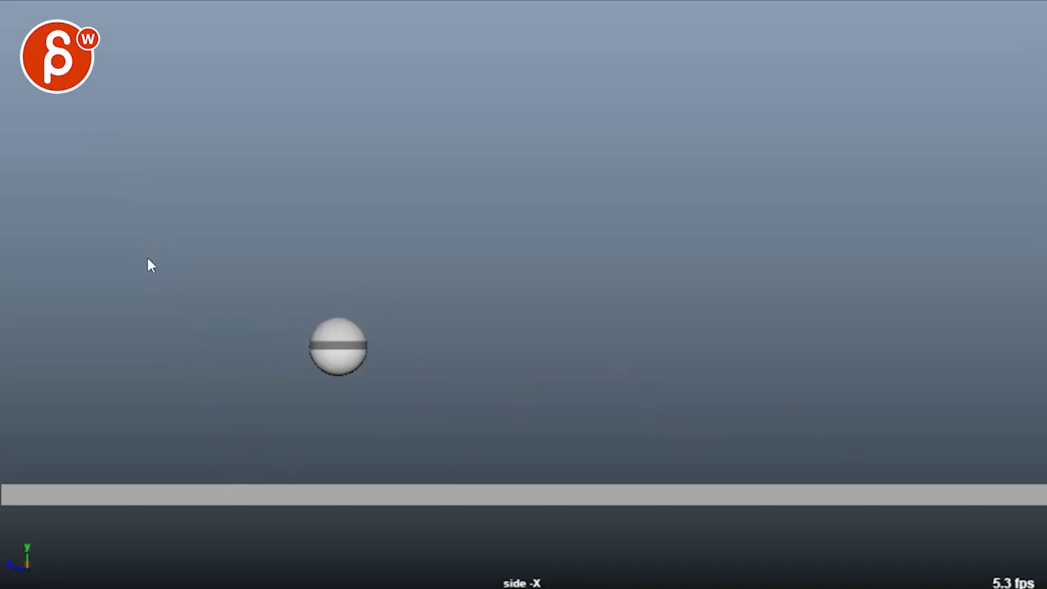
left_click_drag(128, 206, 123, 479)
mouse_move(76, 391)
left_mouse_down()
mouse_move(649, 462)
mouse_move(639, 469)
left_mouse_up()
mouse_move(214, 336)
left_mouse_down()
mouse_move(650, 343)
mouse_move(606, 338)
left_mouse_up()
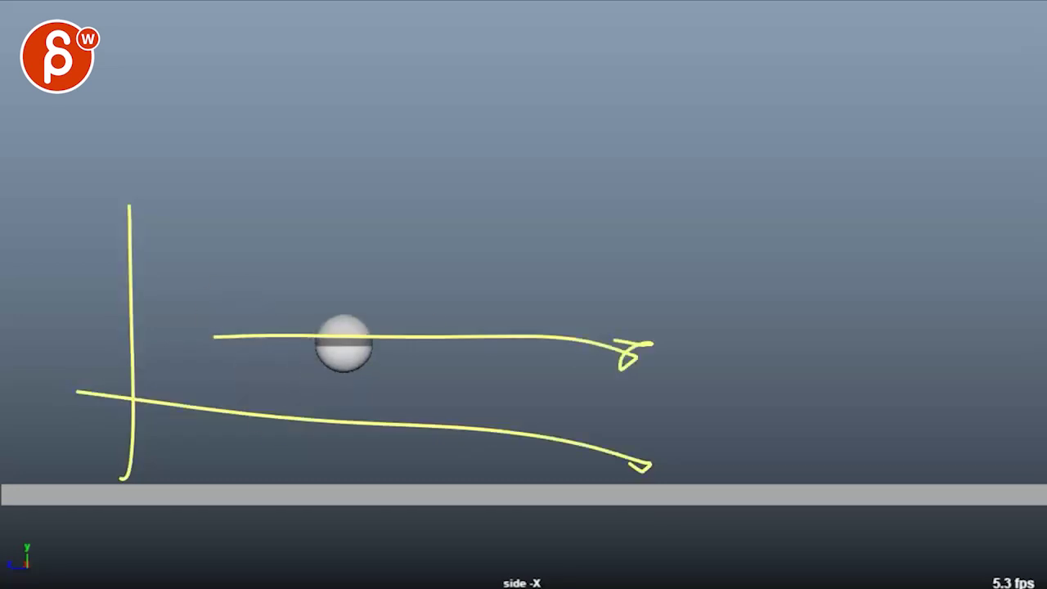
key("e")
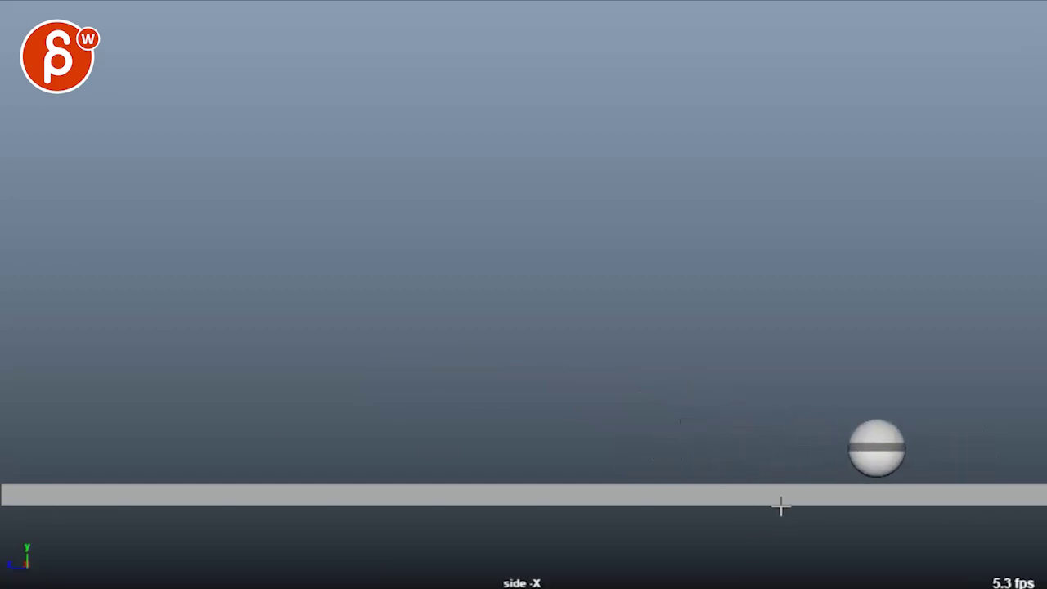
Mark the ball's final travel above the ground, sketch graph axes with curve strokes, and clear the annotations.
left_click_drag(789, 464, 907, 446)
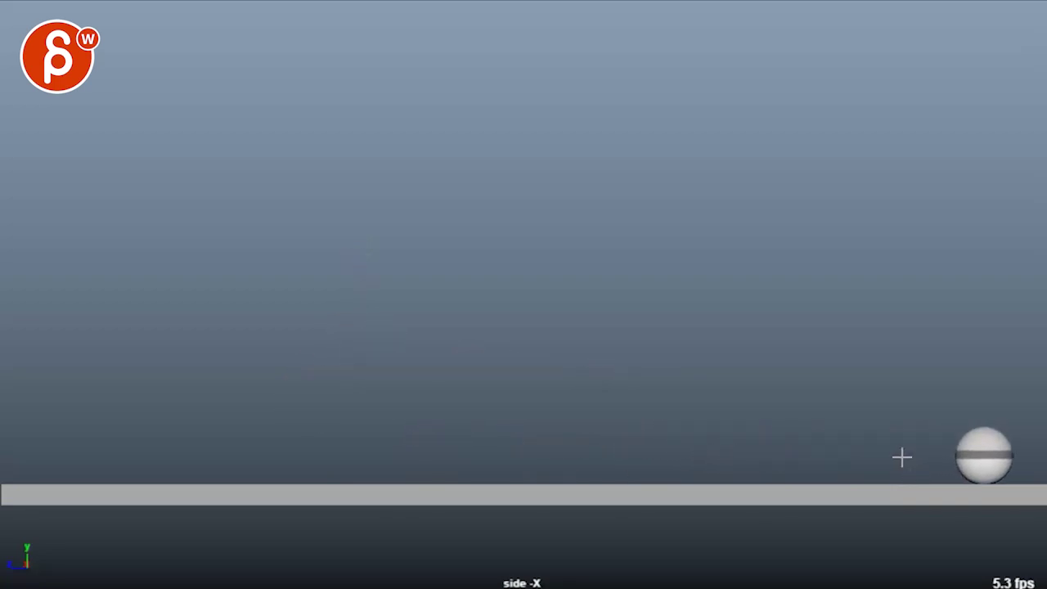
left_click_drag(869, 442, 985, 440)
left_click_drag(480, 80, 488, 399)
left_click_drag(420, 282, 822, 322)
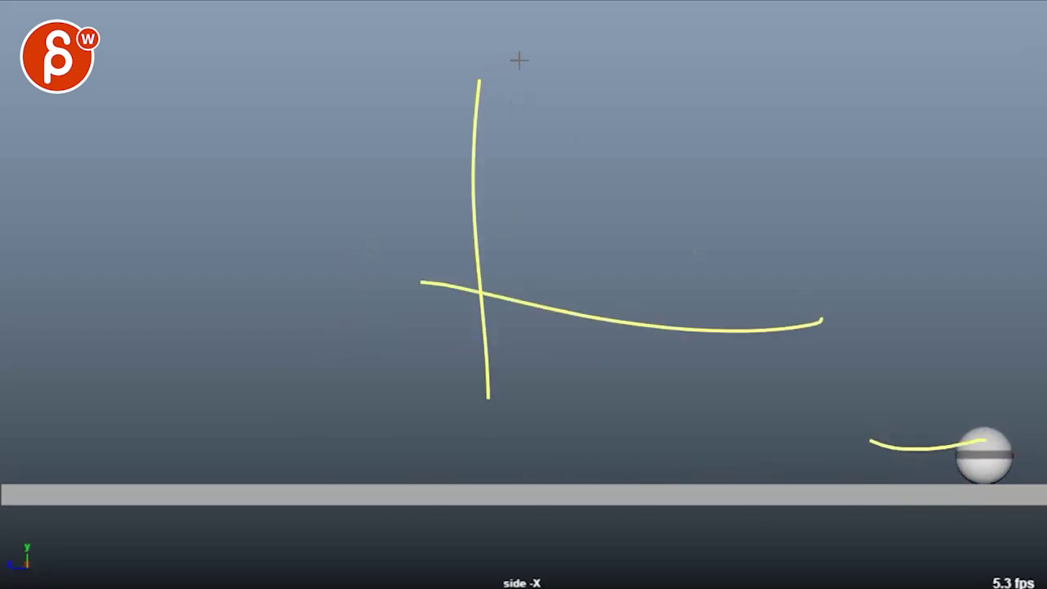
left_click_drag(520, 66, 571, 142)
mouse_move(626, 168)
left_mouse_down()
mouse_move(794, 210)
mouse_move(970, 230)
left_mouse_up()
key("Escape")
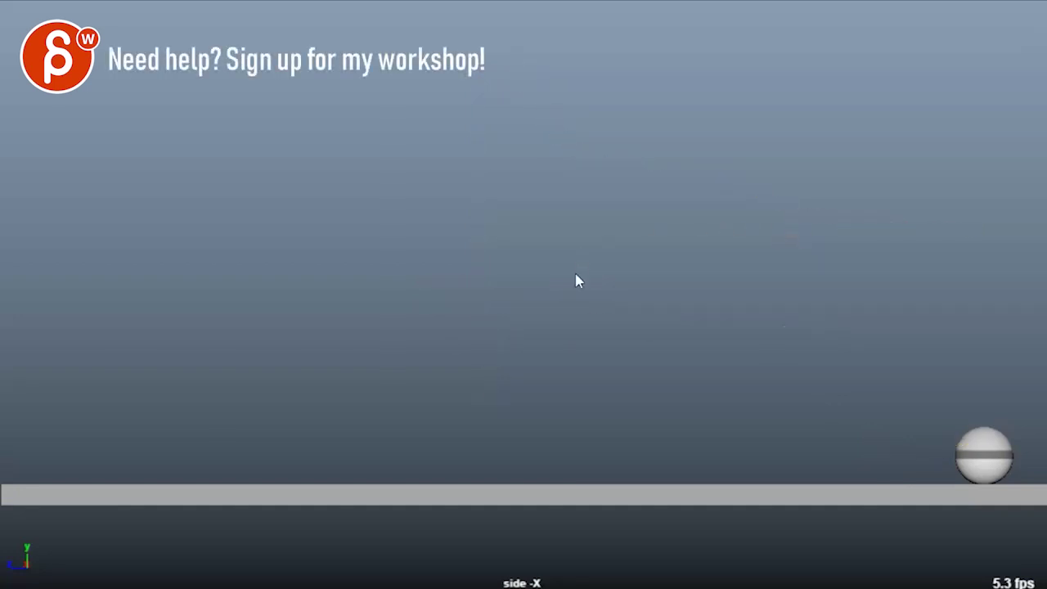
Play and stop the ball animation, switch to the four-view layout, and change the perspective view to a side view.
key("alt+v")
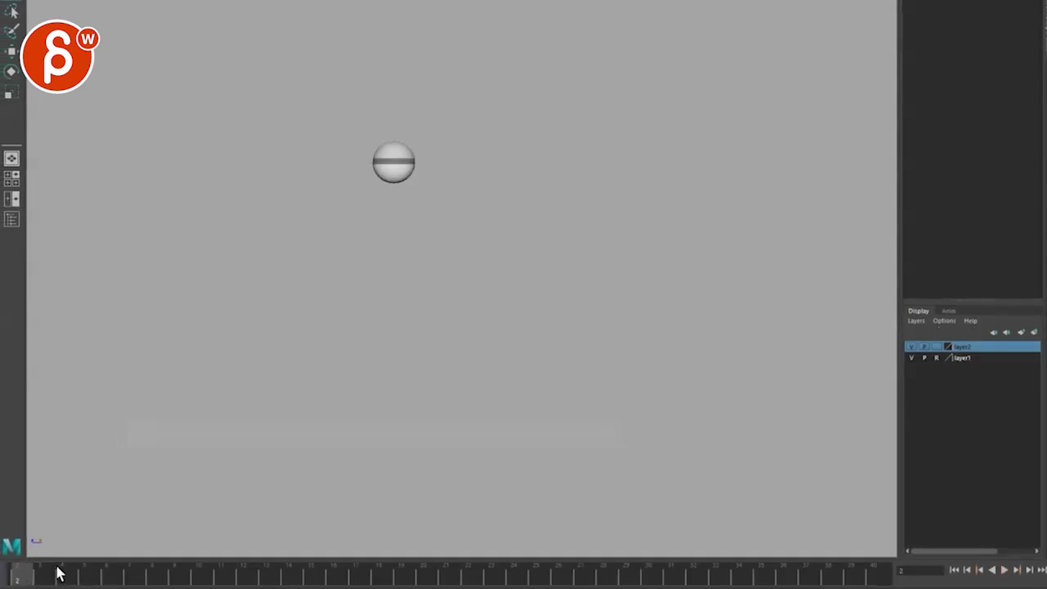
key("alt+v")
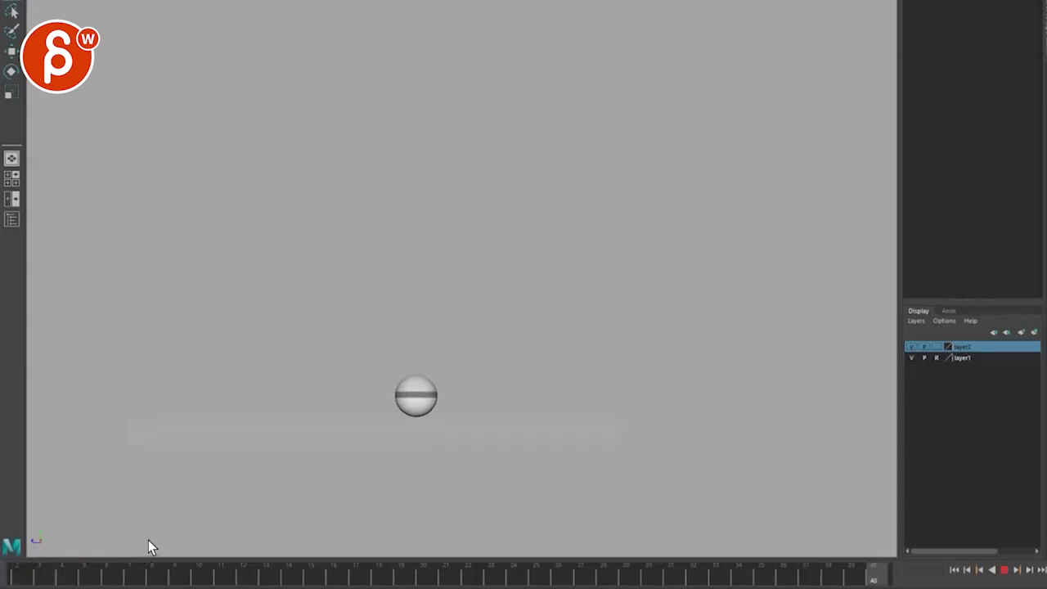
key("space")
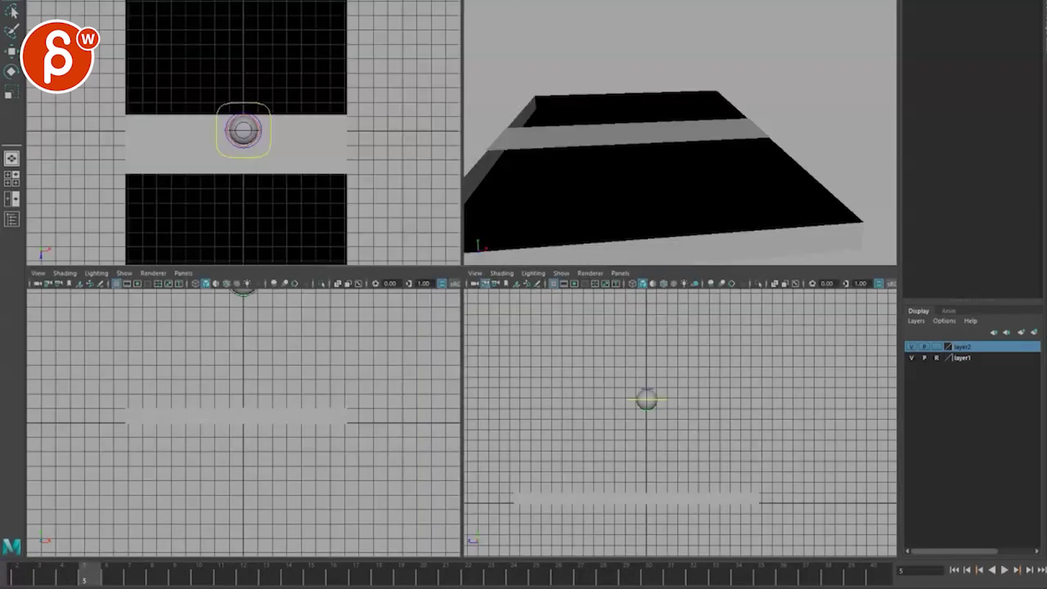
left_click(619, 0)
mouse_move(642, 0)
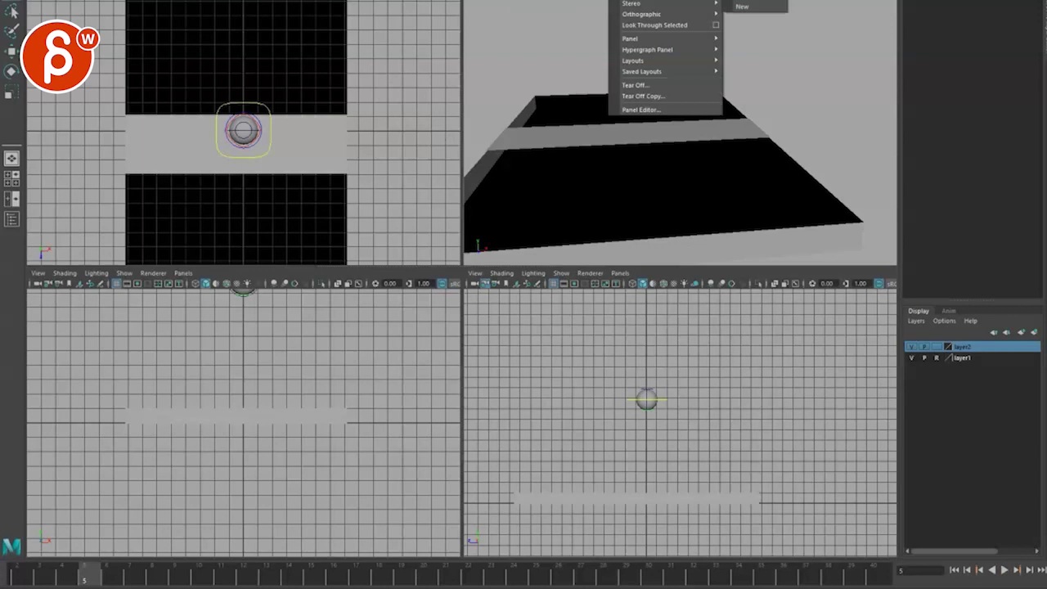
mouse_move(716, 15)
left_click(744, 30)
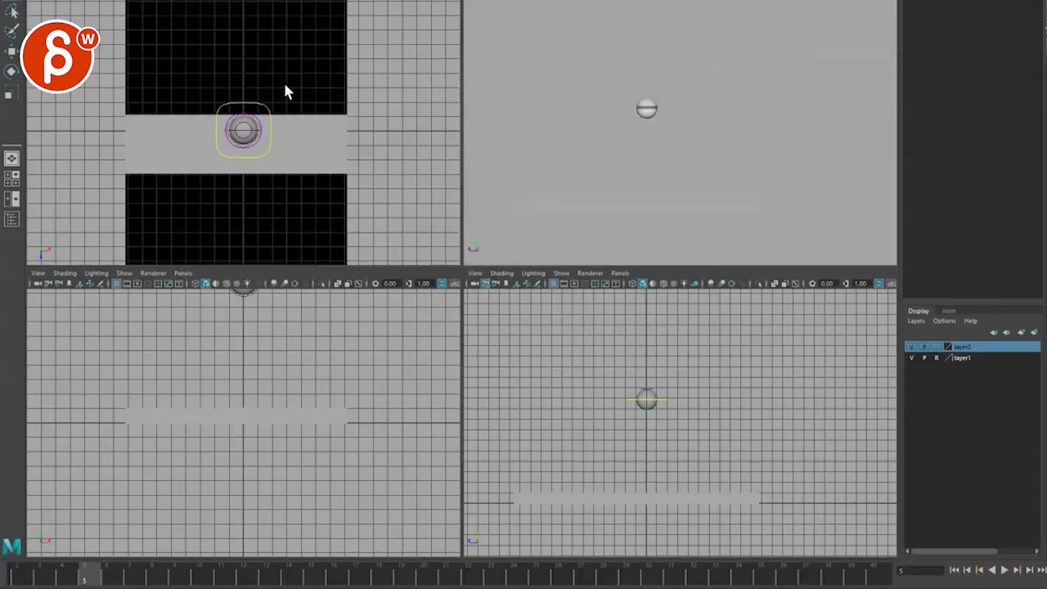
Replace the top view with the Outliner and the front view with the Graph Editor.
left_click(183, 0)
mouse_move(222, 40)
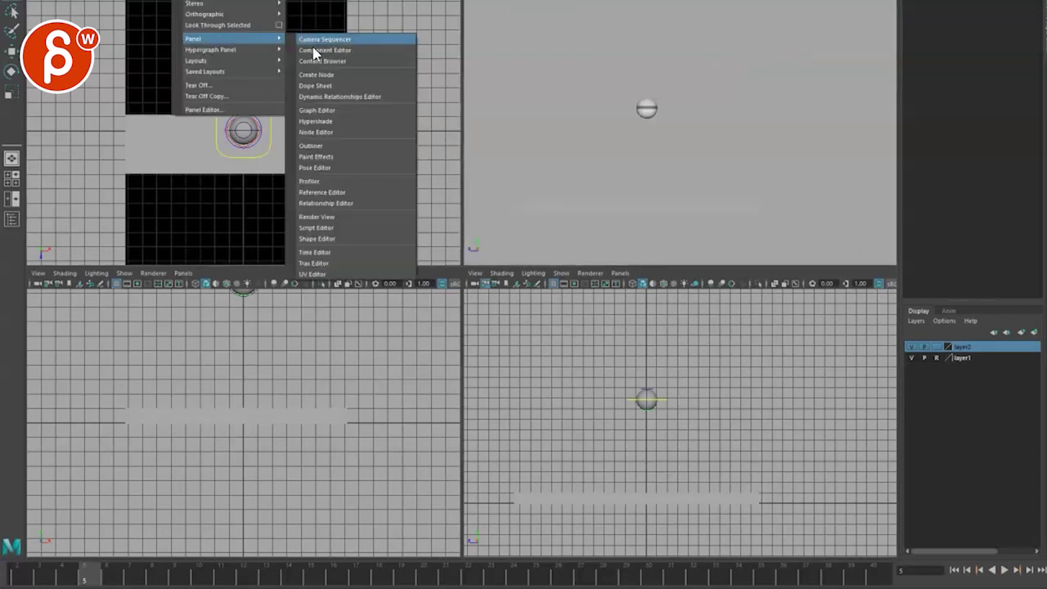
left_click(322, 155)
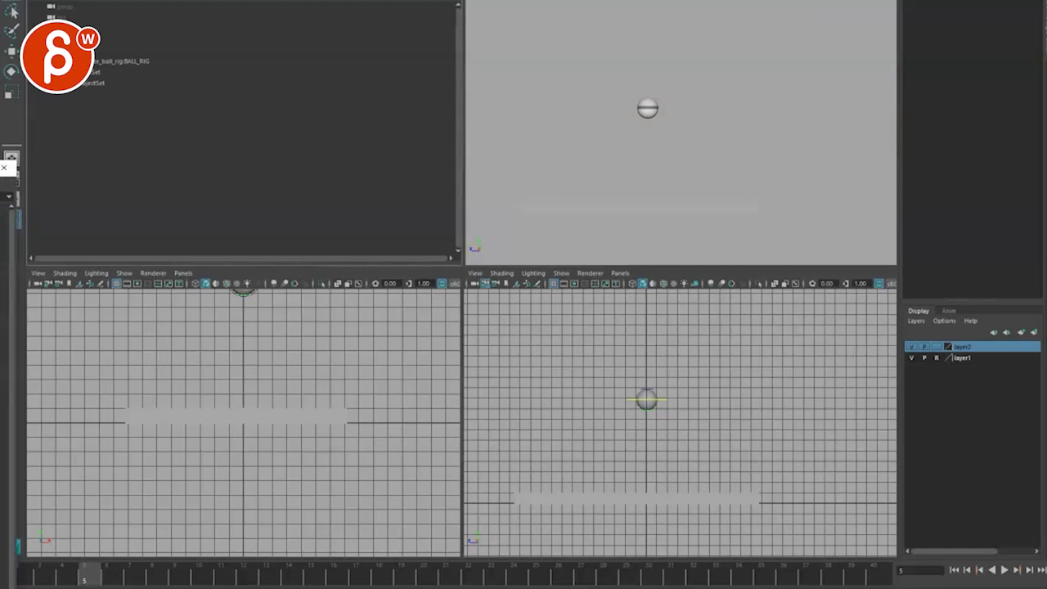
left_click(185, 273)
mouse_move(278, 332)
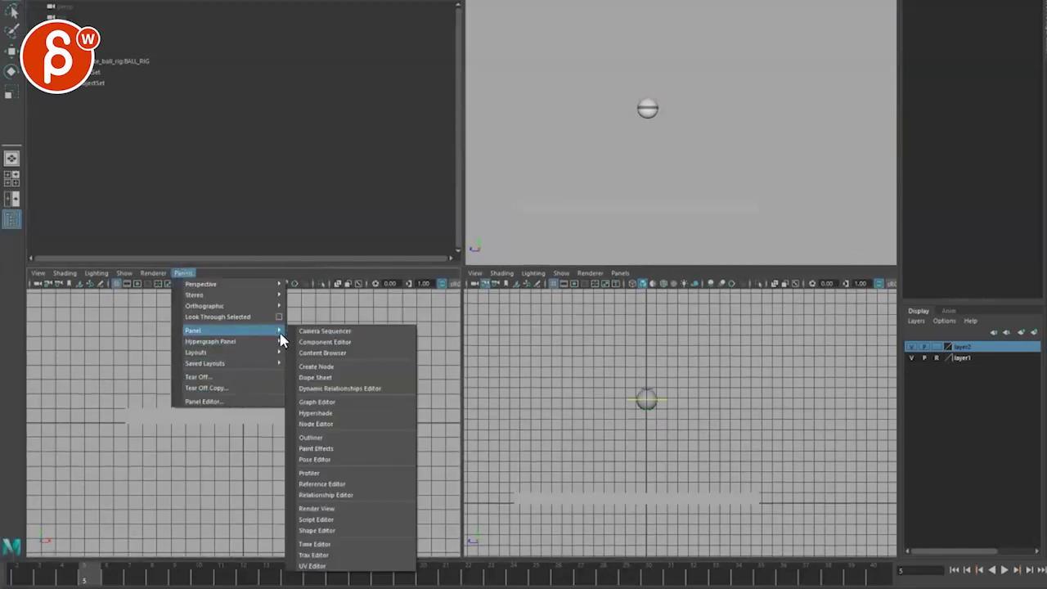
left_click(324, 401)
Change the remaining gridded side view to a perspective view showing the ball and ground.
left_click(620, 273)
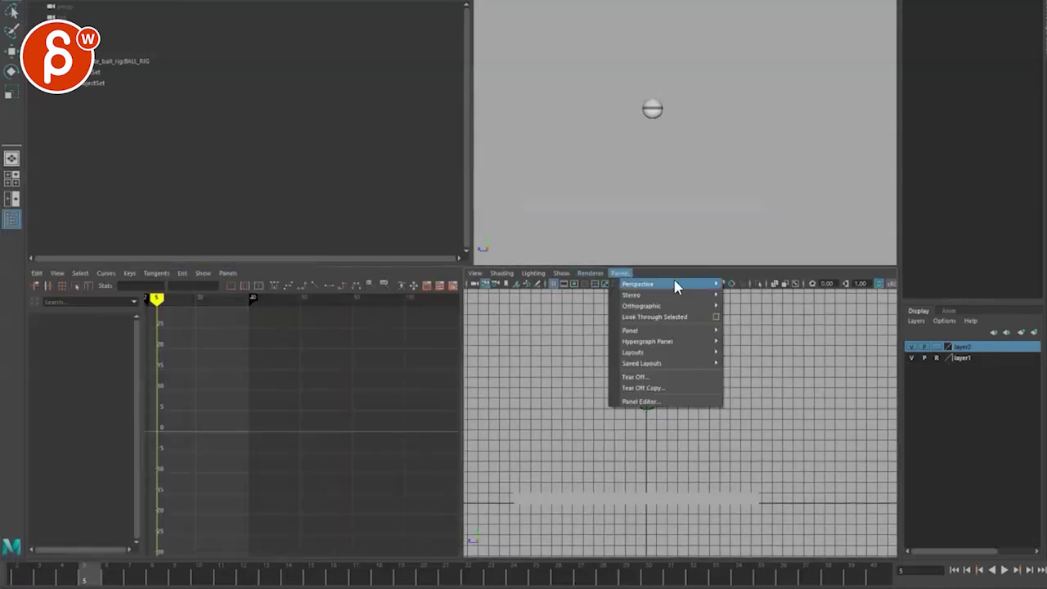
left_click(766, 310)
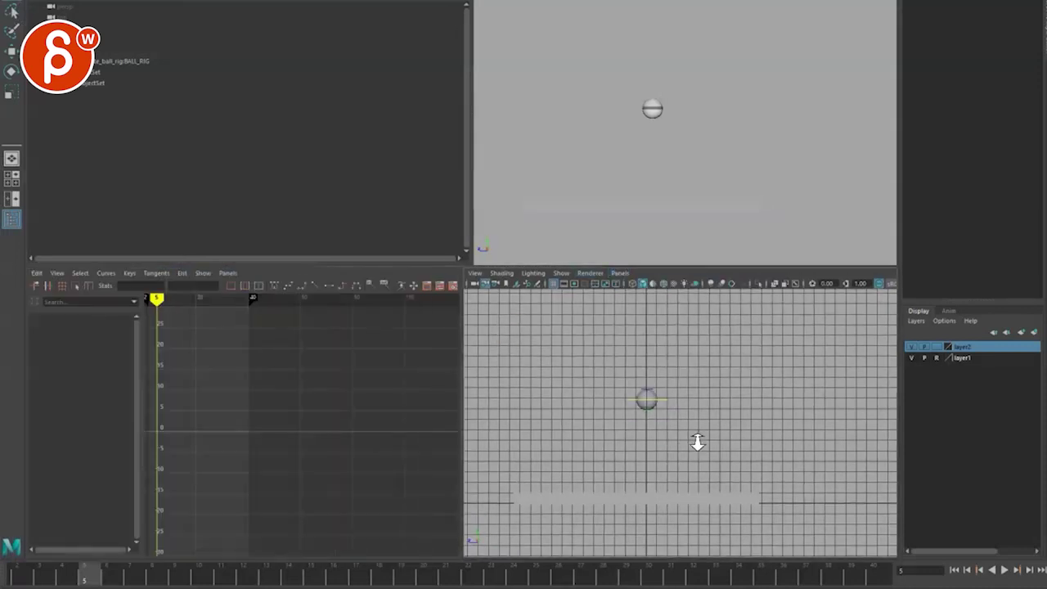
left_click(620, 273)
left_click(748, 288)
mouse_move(693, 441)
left_mouse_down("alt")
mouse_move(796, 423)
mouse_move(747, 428)
mouse_move(792, 439)
mouse_move(705, 473)
mouse_move(719, 469)
mouse_move(650, 376)
mouse_move(652, 466)
mouse_move(583, 581)
mouse_move(688, 459)
left_mouse_up("alt")
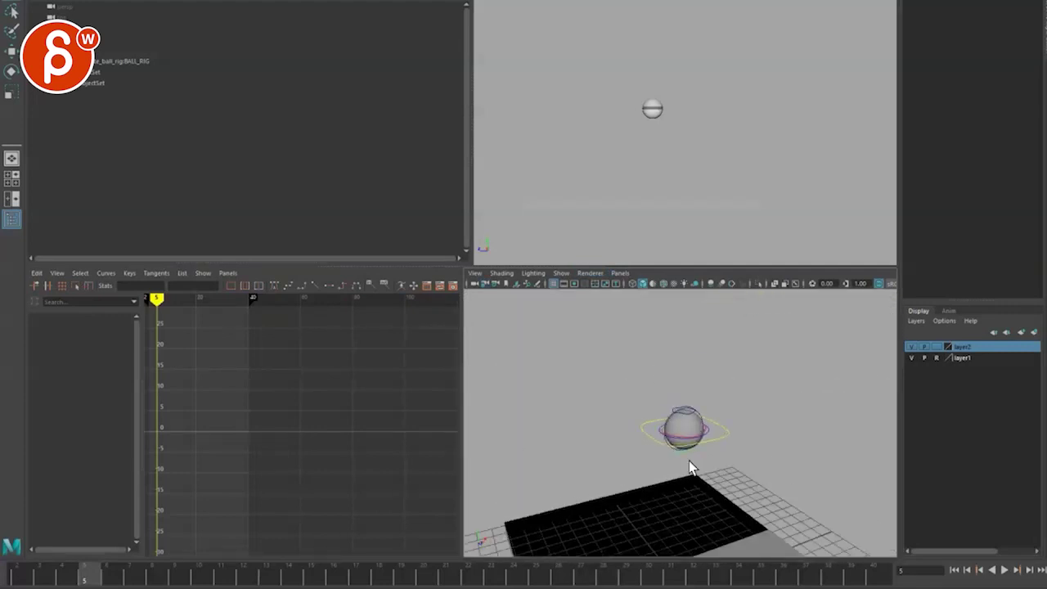
Inspect the ball rig's top and rotate controls up close, and select its outer placement control.
left_click(710, 445)
left_click_drag(752, 465, 651, 452, "alt")
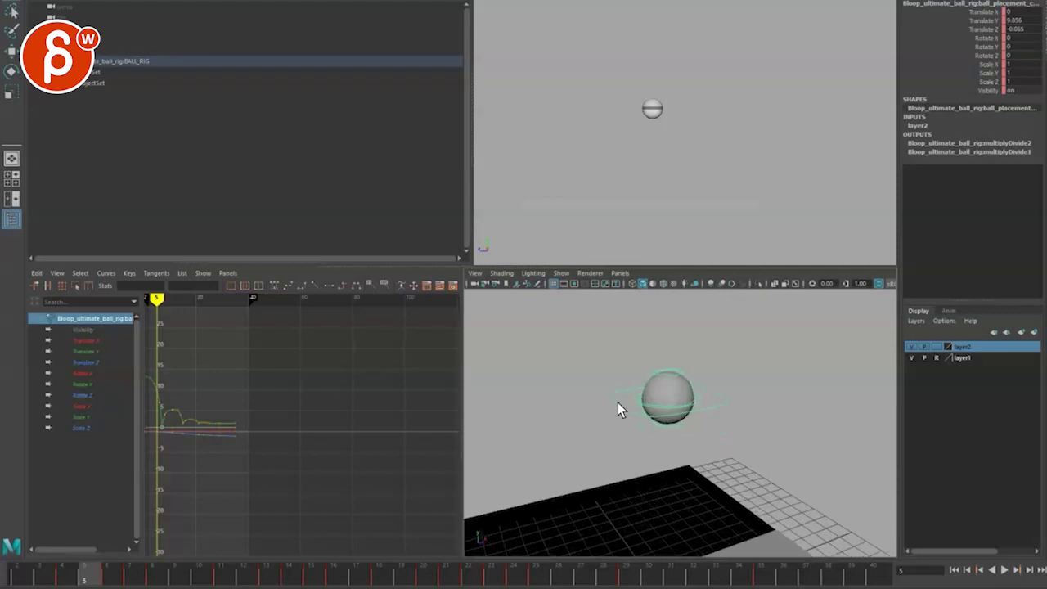
scroll(617, 402, "up", 5)
left_click(620, 343)
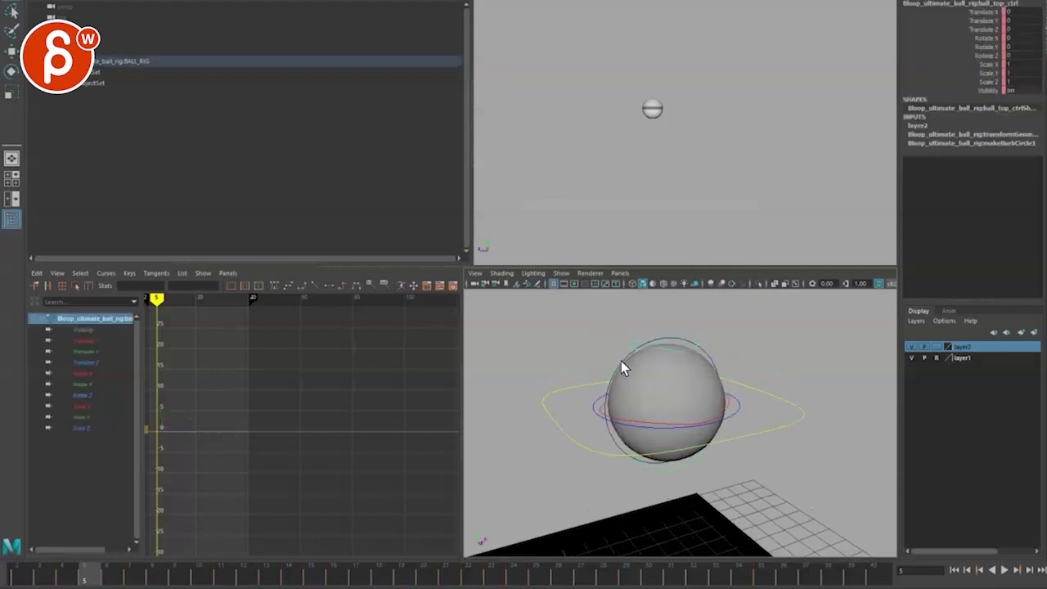
left_click(597, 413)
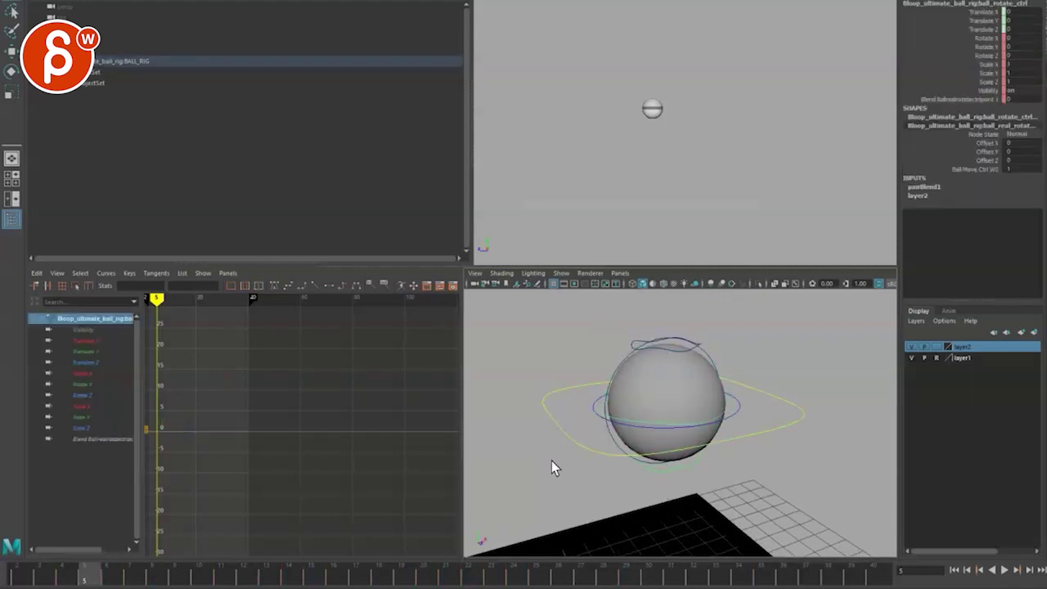
left_click(570, 440)
Examine the placement control's Translate Y, Translate X and Translate Z curves one after another, framed in the Graph Editor.
left_click(81, 352)
key("f")
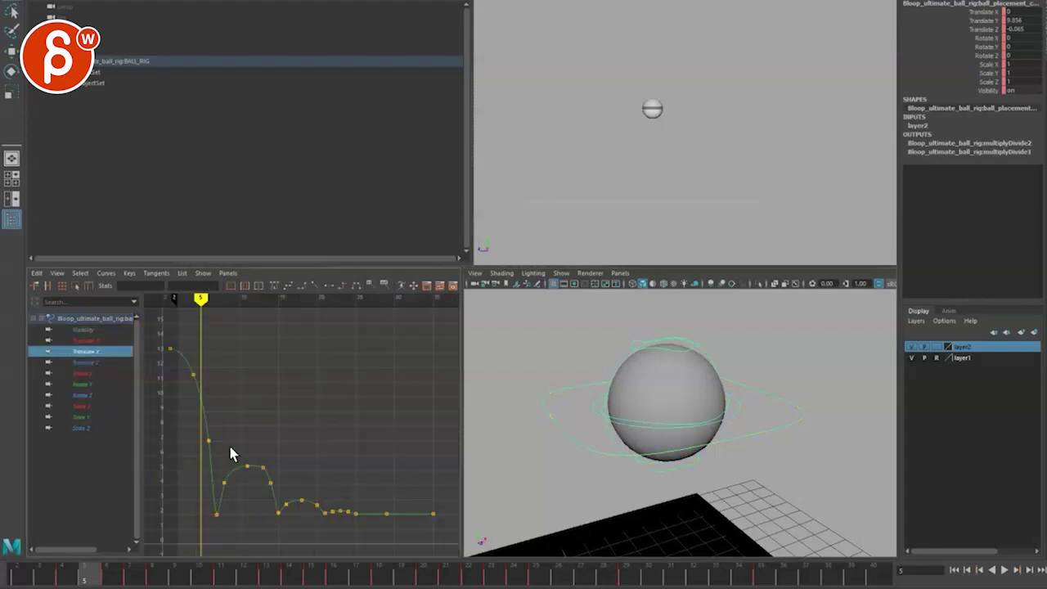
left_click(90, 340)
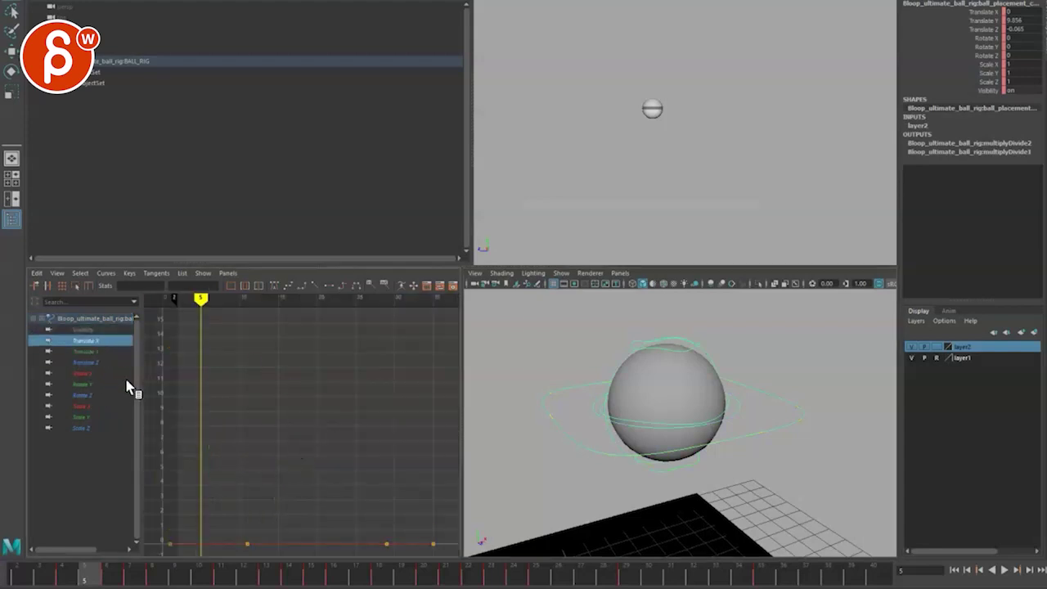
key("f")
left_click(87, 361)
key("f")
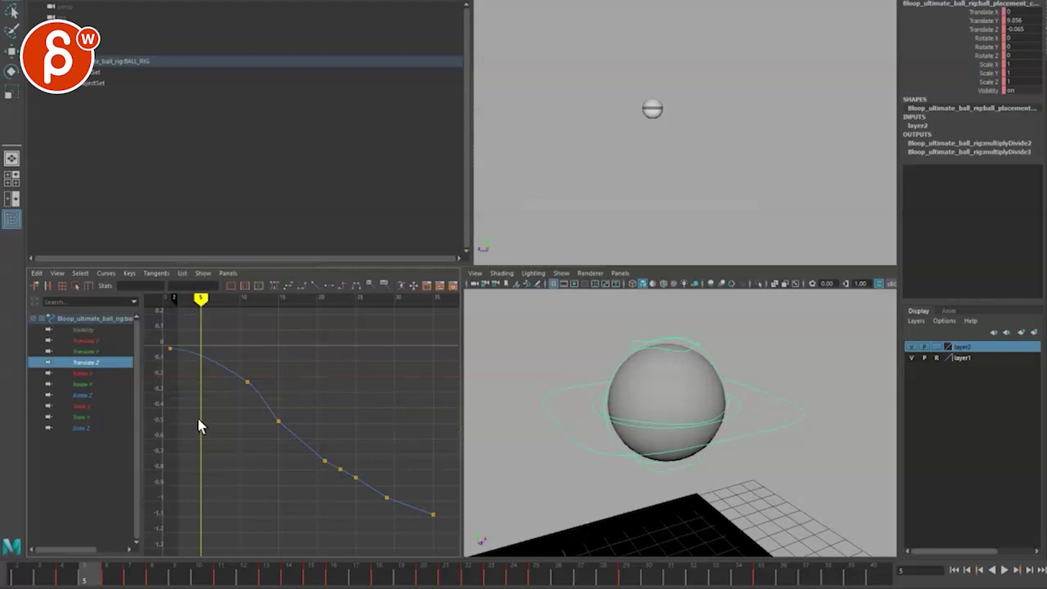
Examine the ball's first fall by moving frame by frame between frames 1 and 4, ending on frame 1.
left_click_drag(36, 584, 16, 572)
key("alt+period")
key("alt+period")
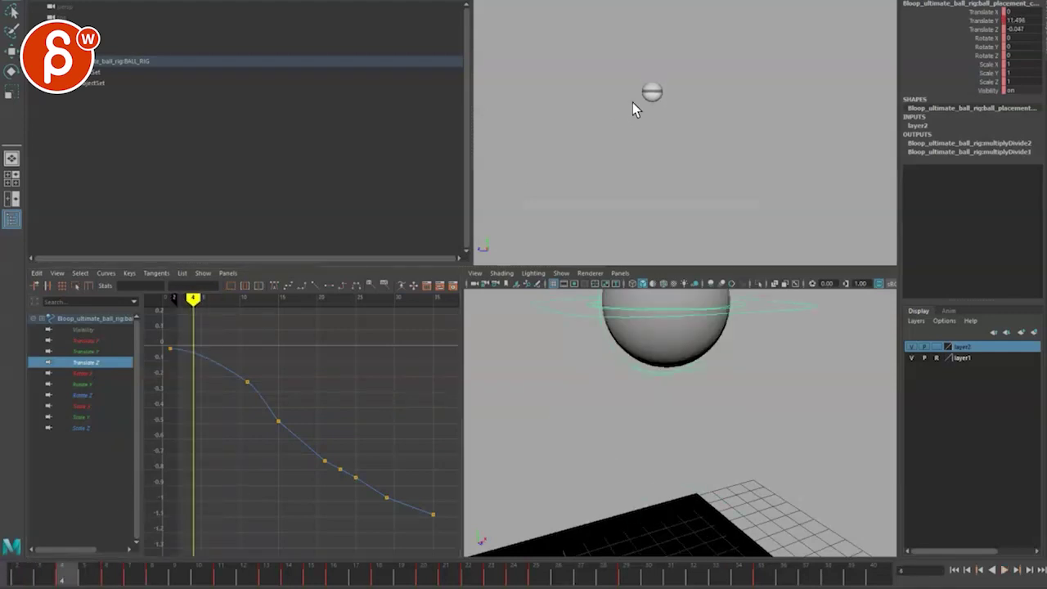
key("alt+comma")
key("alt+comma")
key("alt+comma")
key("alt+period")
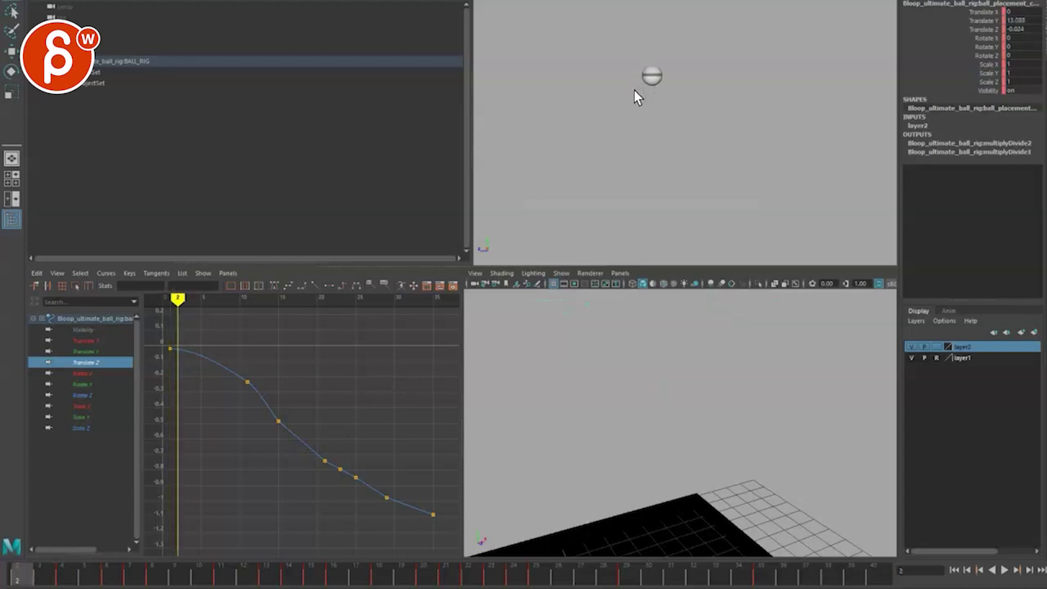
key("alt+comma")
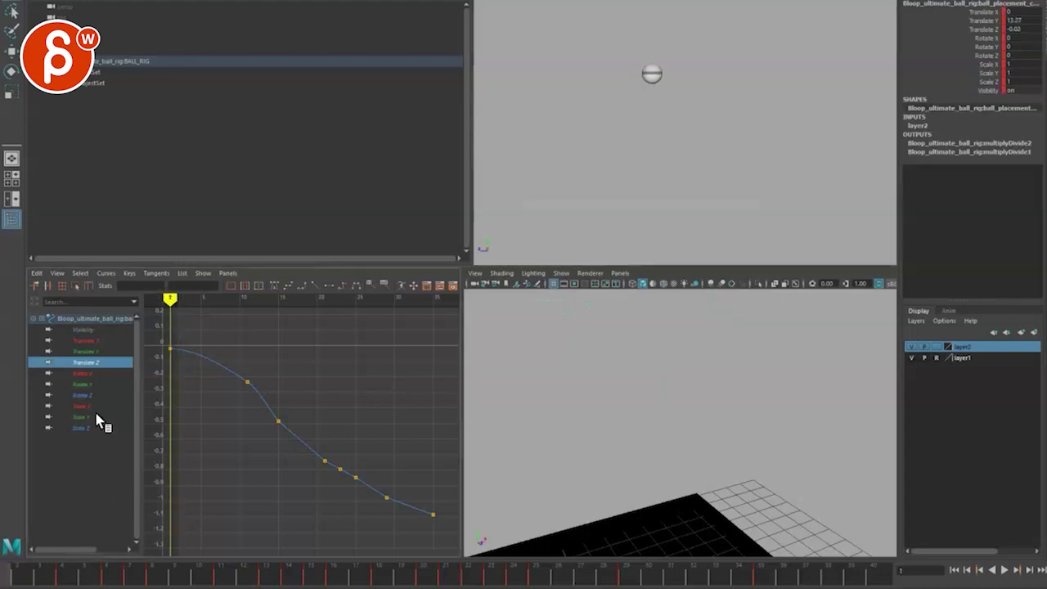
Display all Translate, Rotate and Scale curves of the placement control together and check the animation's start at frame 1.
left_click(87, 351)
left_click(85, 427, "shift")
left_click(85, 340)
left_click(85, 427, "shift")
key("f")
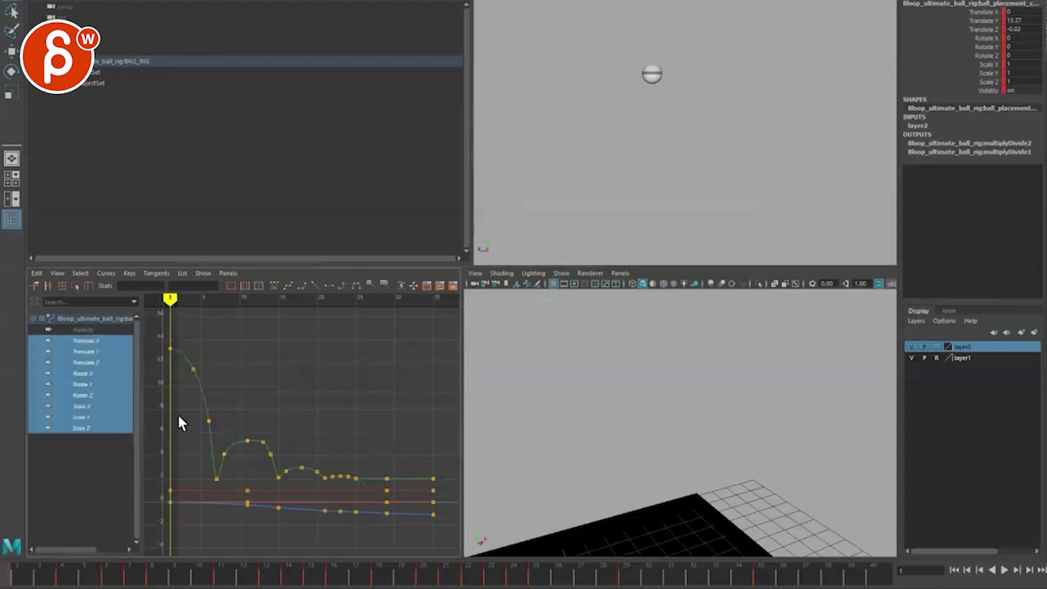
key("alt+comma")
key("alt+period")
key("Return")
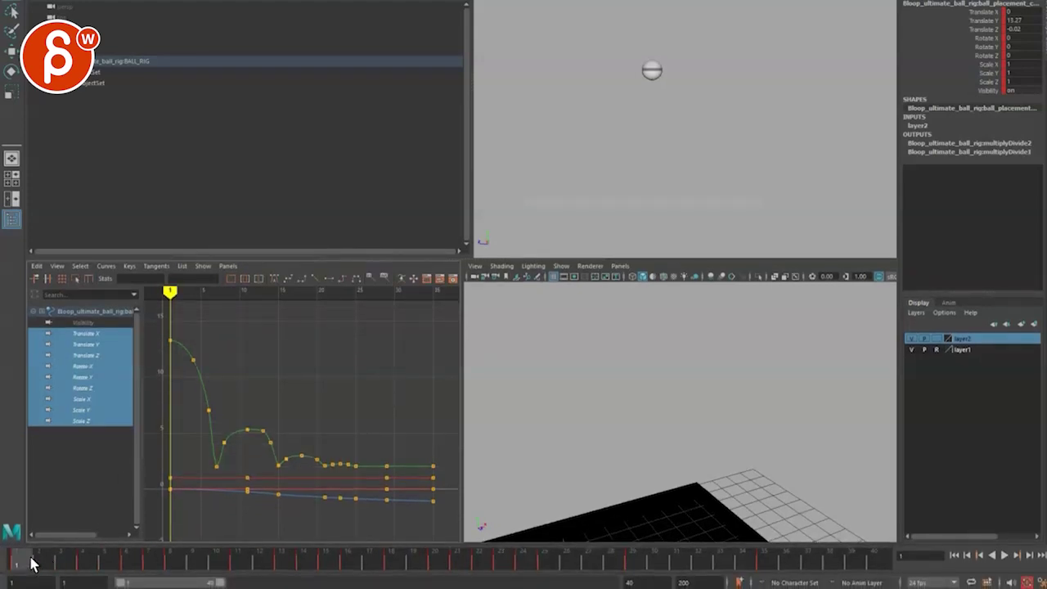
Check the Translate X curve, isolate and frame the Translate Z curve, and select all its keys.
left_click(83, 333)
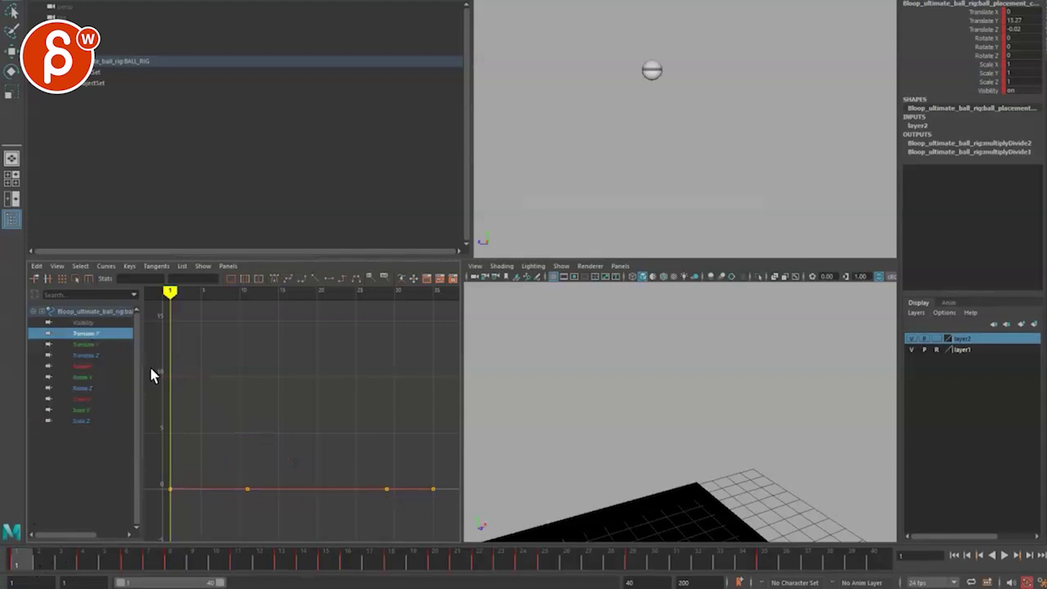
left_click(97, 356)
key("f")
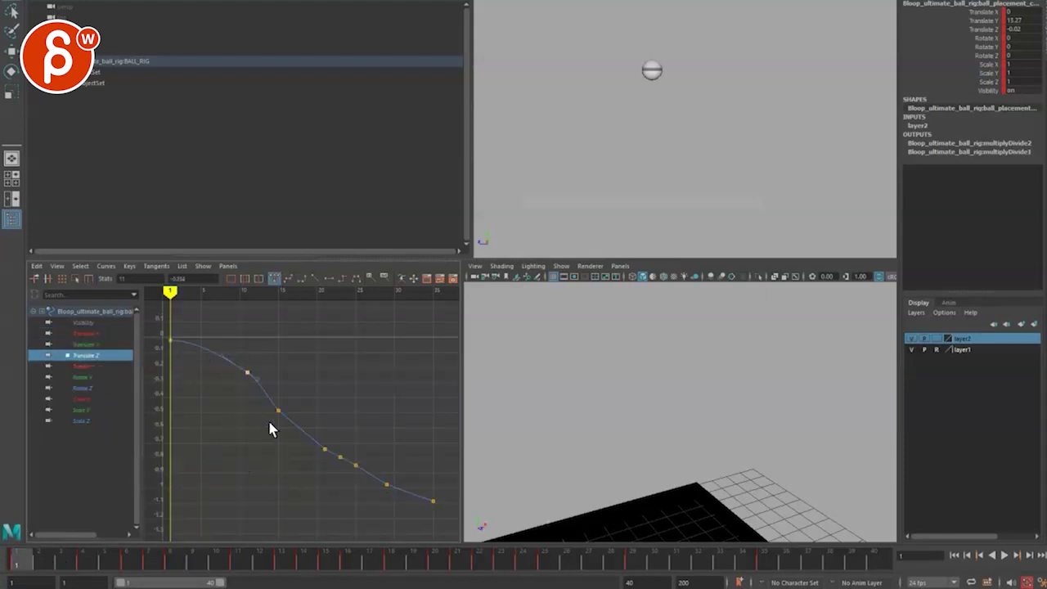
left_click(235, 382)
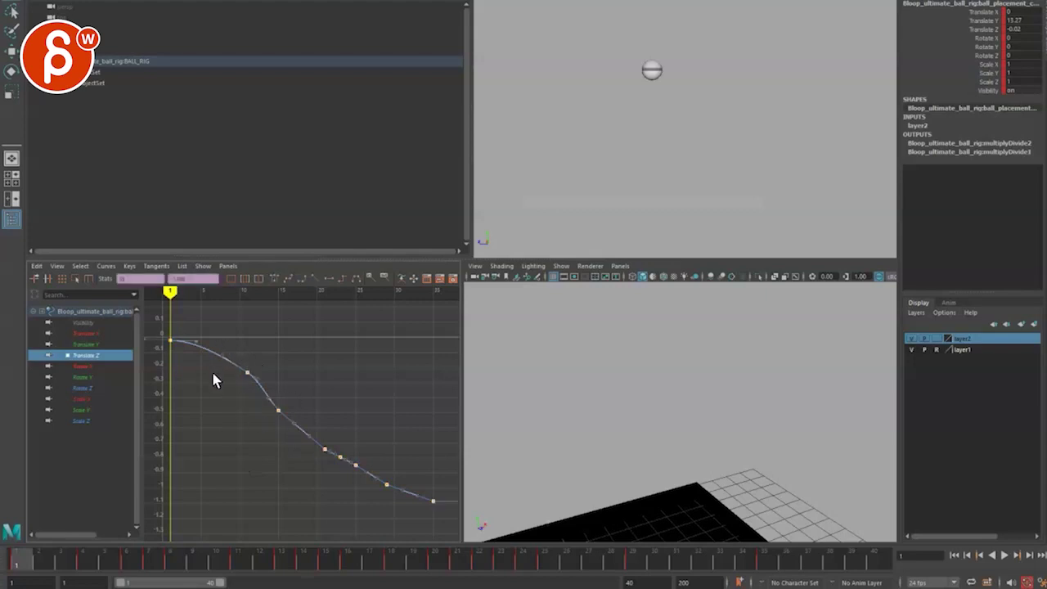
Try to adjust the incoming tangent of the Translate Z key at frame 11, and undo the change.
left_click_drag(212, 369, 225, 338)
key("w")
middle_click_drag(222, 349, 229, 352)
key("ctrl+z")
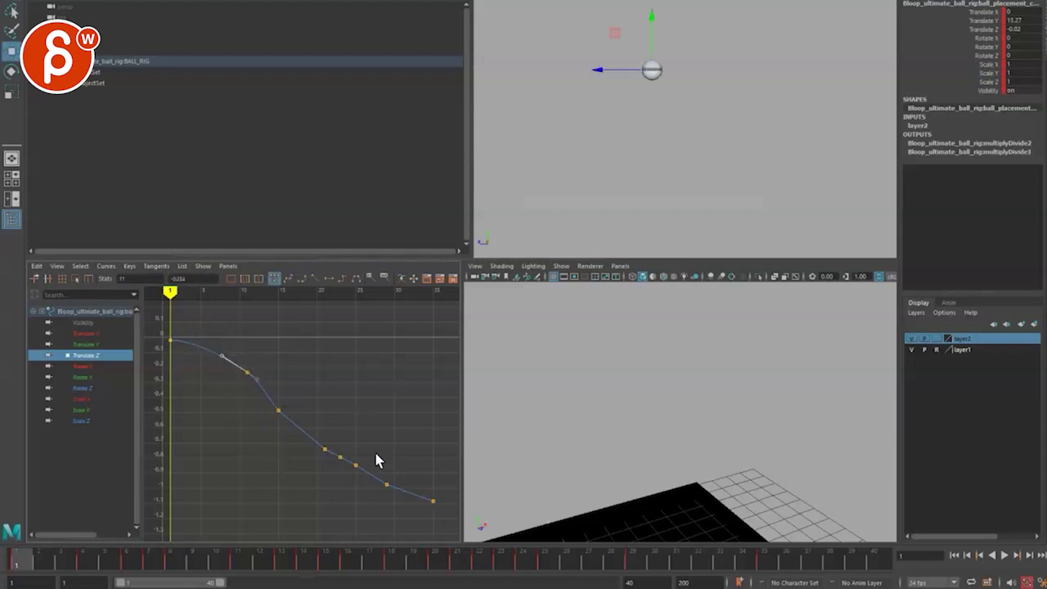
Examine the tangent handles of the Translate Z keys from frame 15 onward in an enlarged Graph Editor.
left_click(282, 417)
left_click_drag(273, 404, 255, 373)
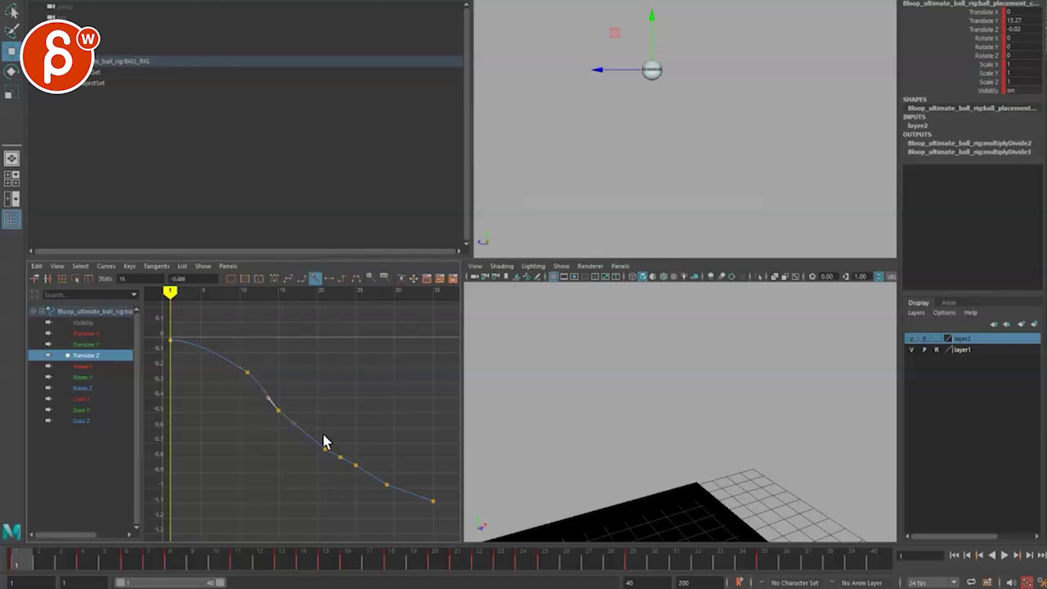
key("space")
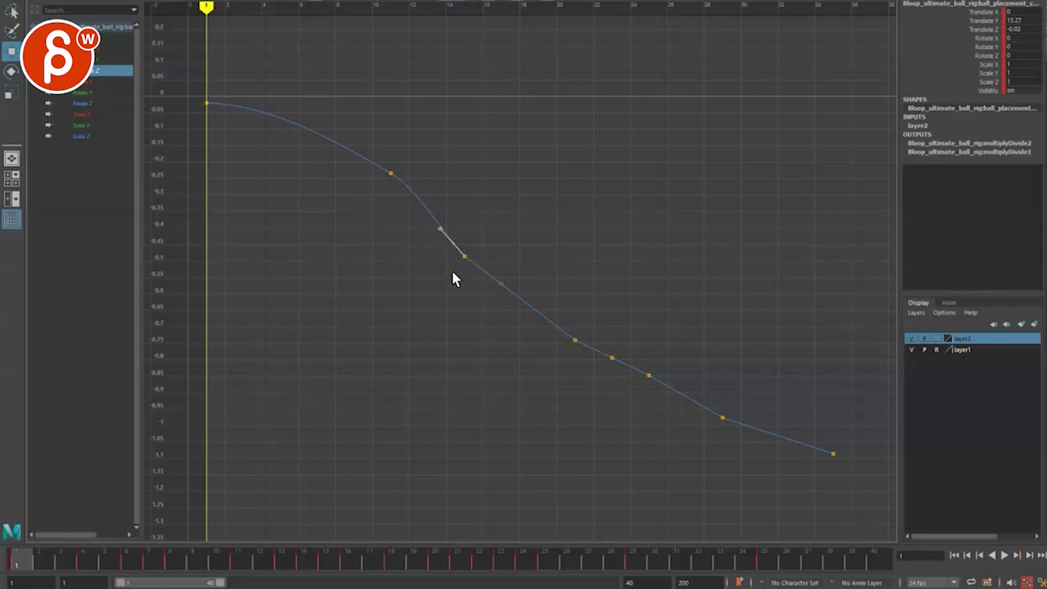
left_click_drag(453, 272, 478, 237)
left_click_drag(641, 398, 677, 356)
key("space")
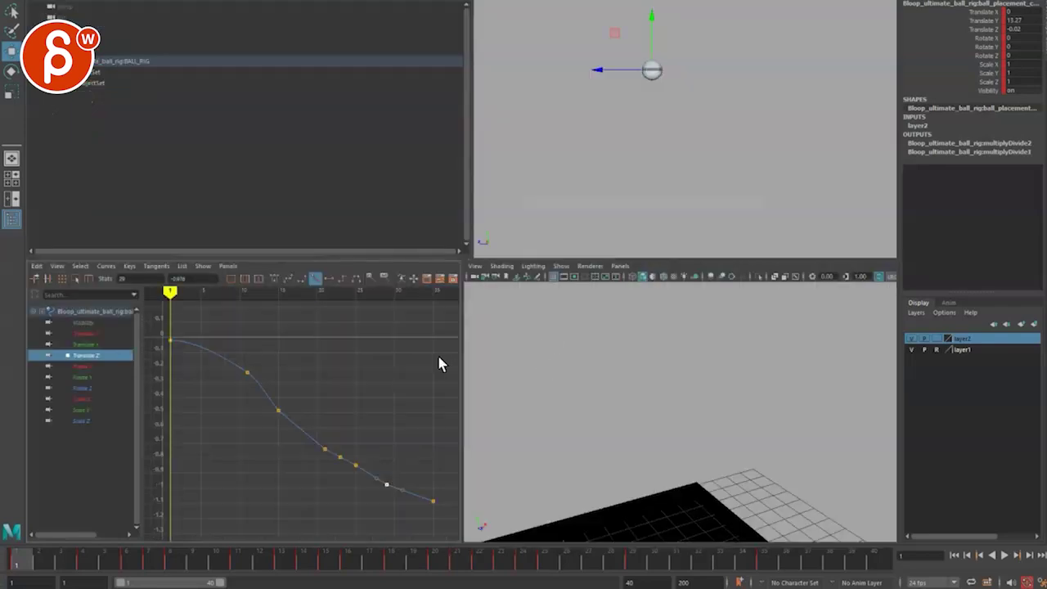
Step through the ball's first fall frame by frame up to frame 7.
key("alt+period")
key("alt+period")
key("alt+period")
key("alt+period")
key("alt+period")
key("alt+period")
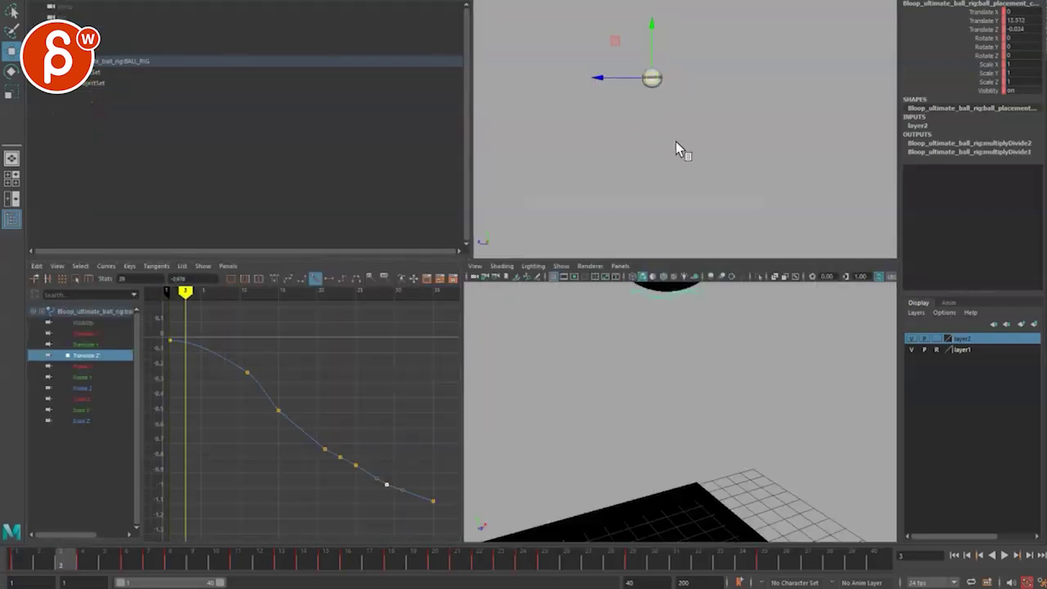
Display the side view in wireframe, and turn off reference mode on layer1 to select the ground cubes.
left_click(653, 202)
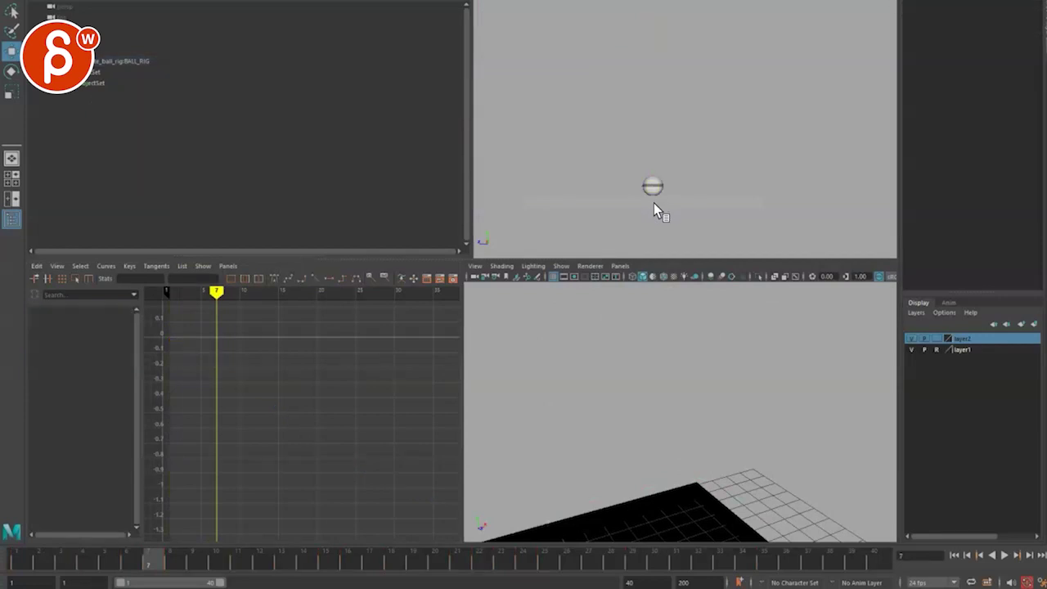
key("4")
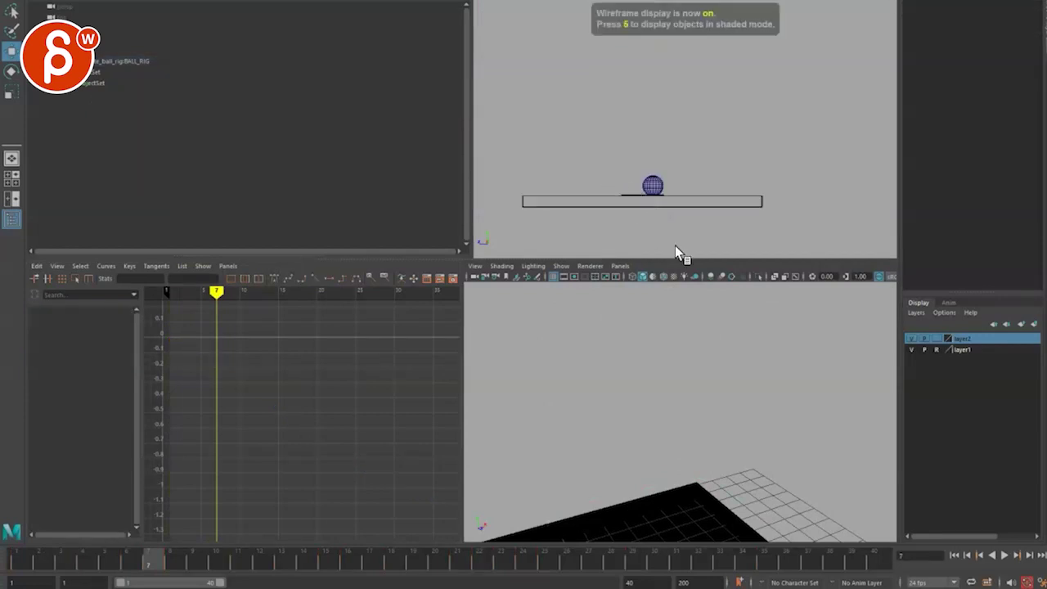
left_click(936, 350)
left_click_drag(554, 196, 591, 273)
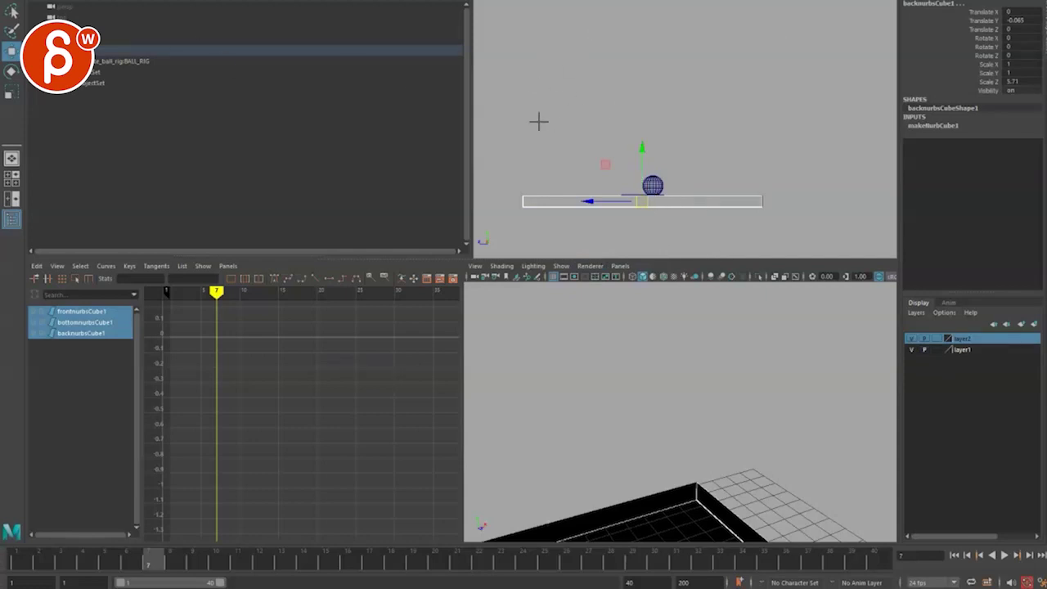
Annotate the side view with red strokes along the ground, a falling arc and a following bounce, and a line indicating forward movement.
mouse_move(546, 214)
left_mouse_down()
mouse_move(548, 183)
mouse_move(600, 183)
mouse_move(628, 200)
mouse_move(742, 192)
left_mouse_up()
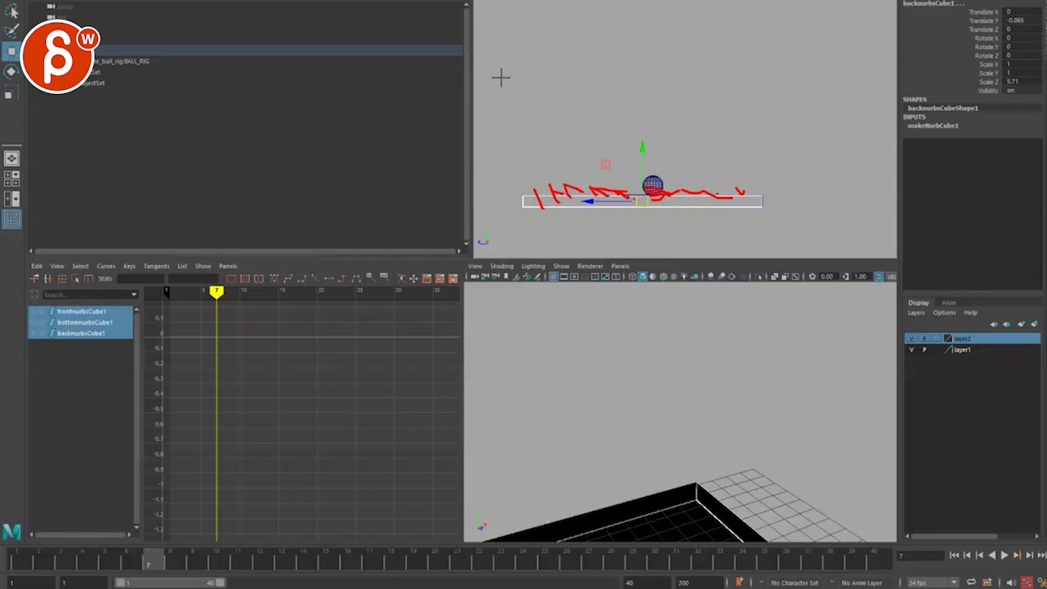
mouse_move(492, 63)
left_mouse_down()
mouse_move(564, 172)
mouse_move(696, 183)
left_mouse_up()
left_click_drag(515, 90, 585, 190)
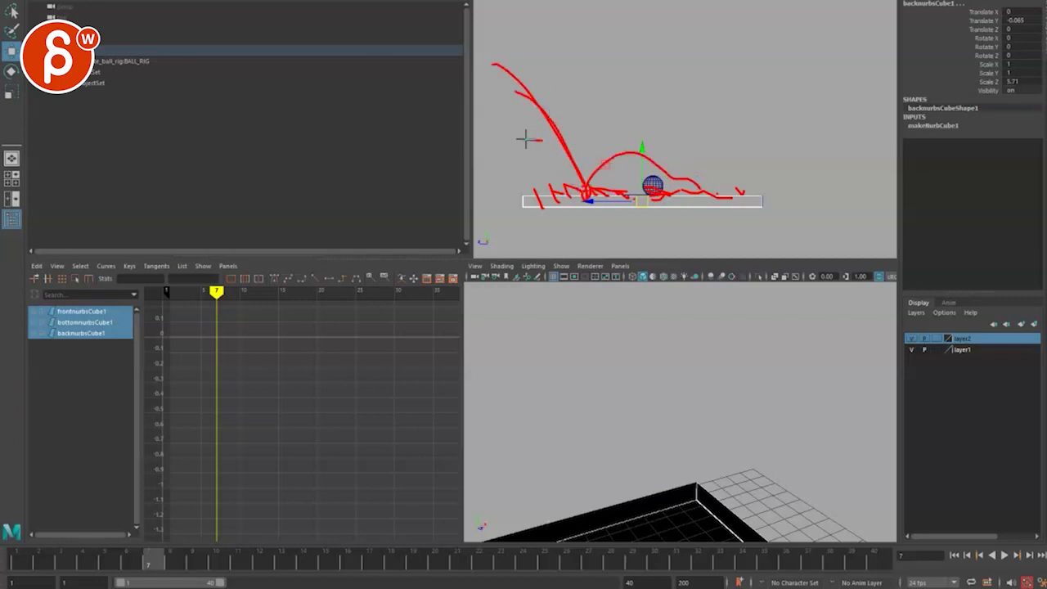
left_click_drag(527, 139, 633, 131)
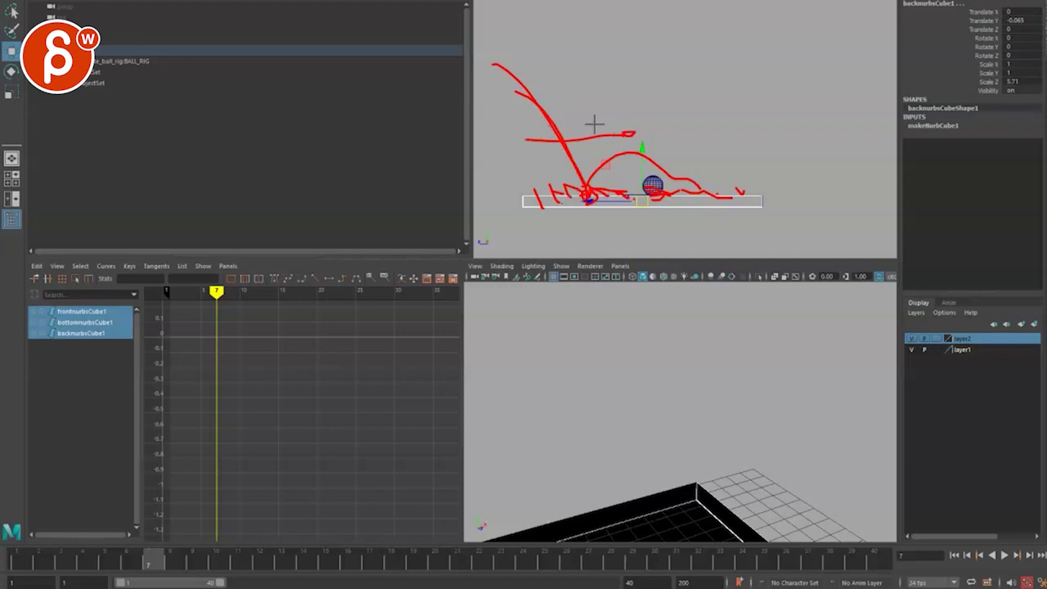
Sketch graph axes with a gradually decaying bounce curve above the ball, and mark the end of the ground path.
left_click_drag(577, 38, 586, 136)
left_click_drag(573, 96, 730, 90)
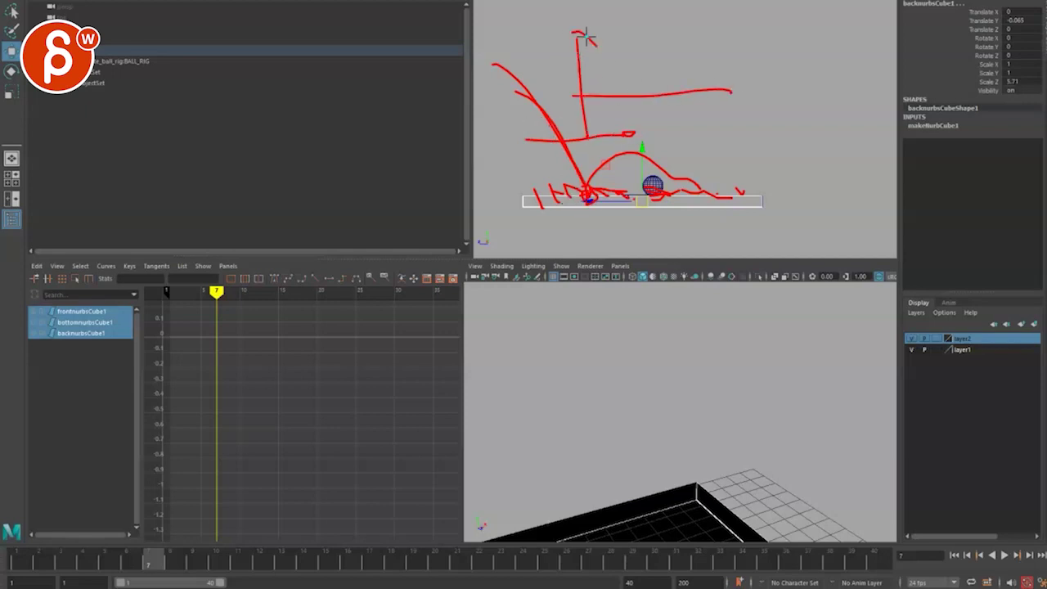
mouse_move(584, 36)
left_mouse_down()
mouse_move(687, 76)
mouse_move(782, 81)
left_mouse_up()
left_click_drag(696, 117, 715, 205)
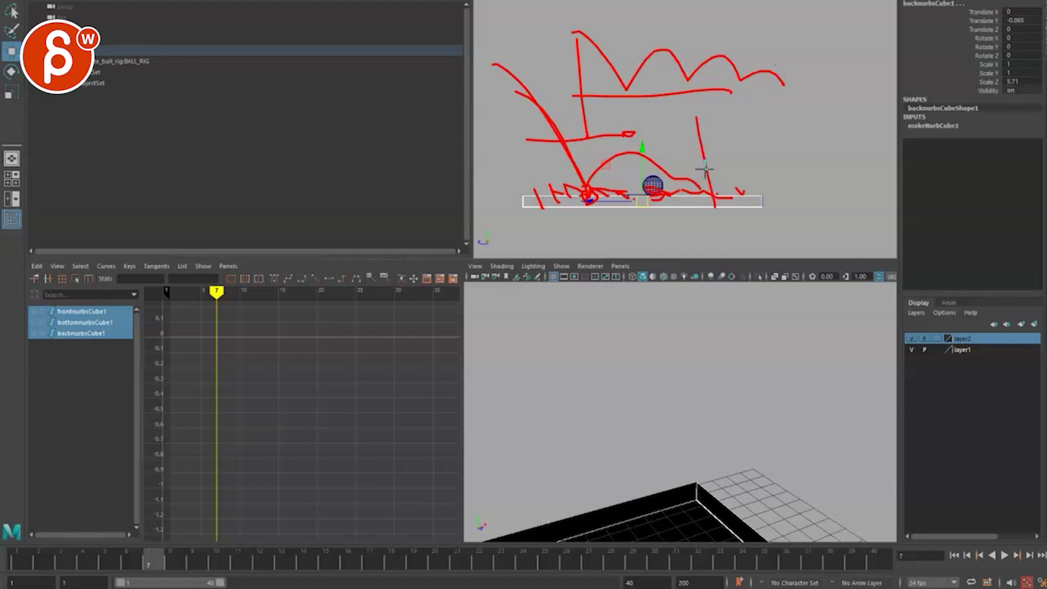
Erase the annotations and sketch new graph axes with one high fall curve followed by small, low bounces.
key("e")
left_click_drag(557, 25, 569, 154)
left_click_drag(548, 97, 800, 103)
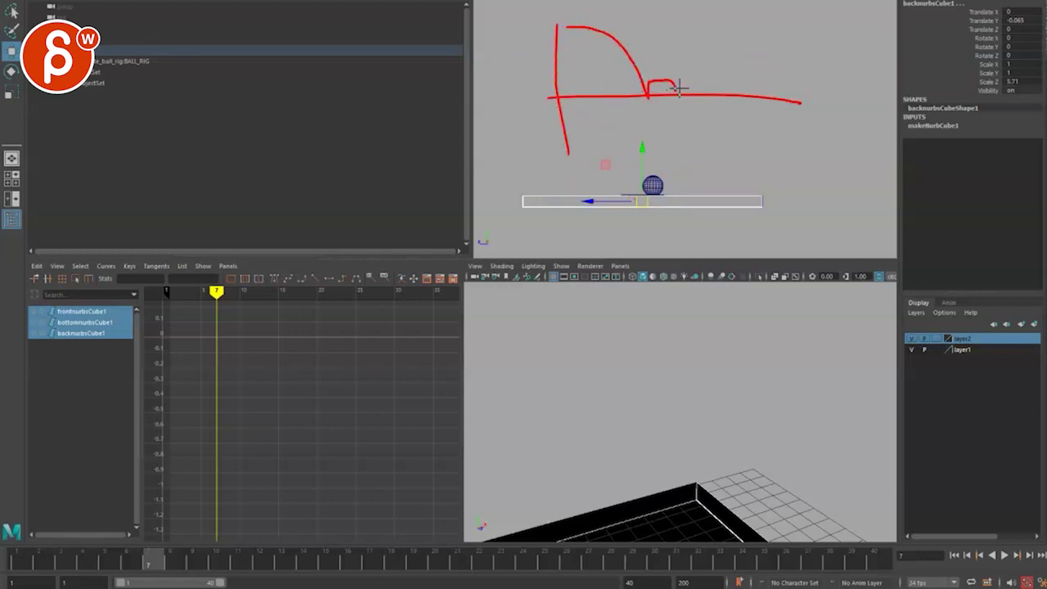
left_click_drag(600, 62, 695, 66)
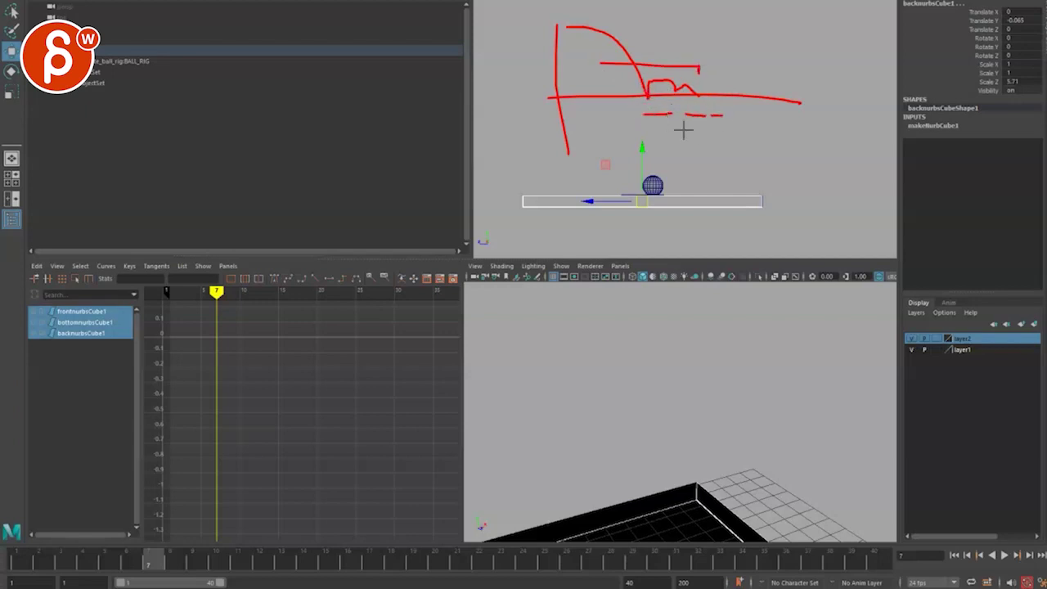
Draw a frame of four red lines around the ball and ground, and clear all annotations.
left_click_drag(729, 143, 727, 257)
left_click_drag(529, 170, 532, 250)
left_click_drag(685, 127, 512, 144)
mouse_move(714, 235)
left_mouse_down()
mouse_move(612, 247)
mouse_move(550, 240)
left_mouse_up()
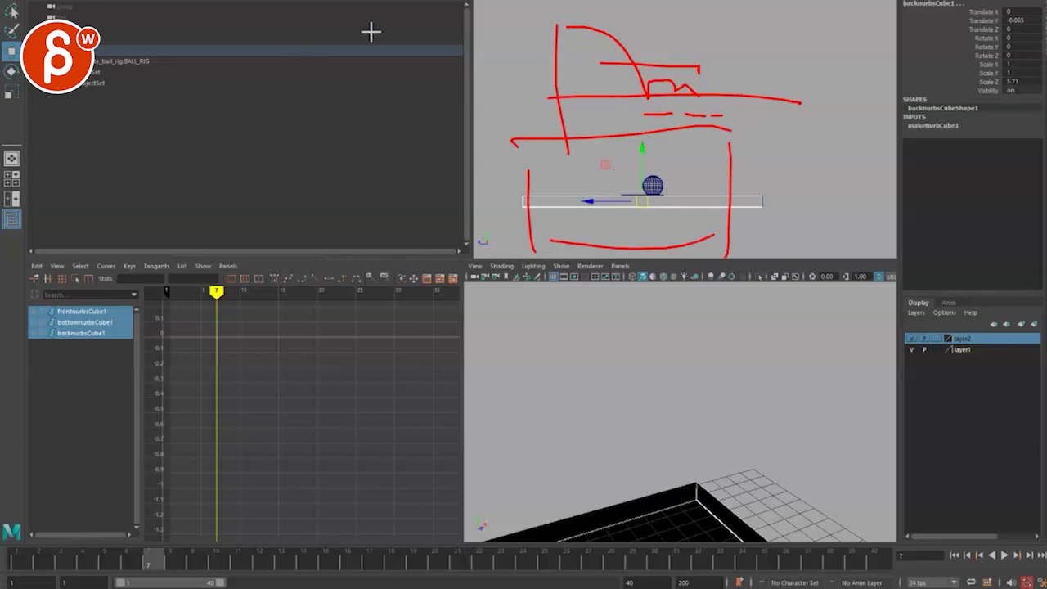
key("Escape")
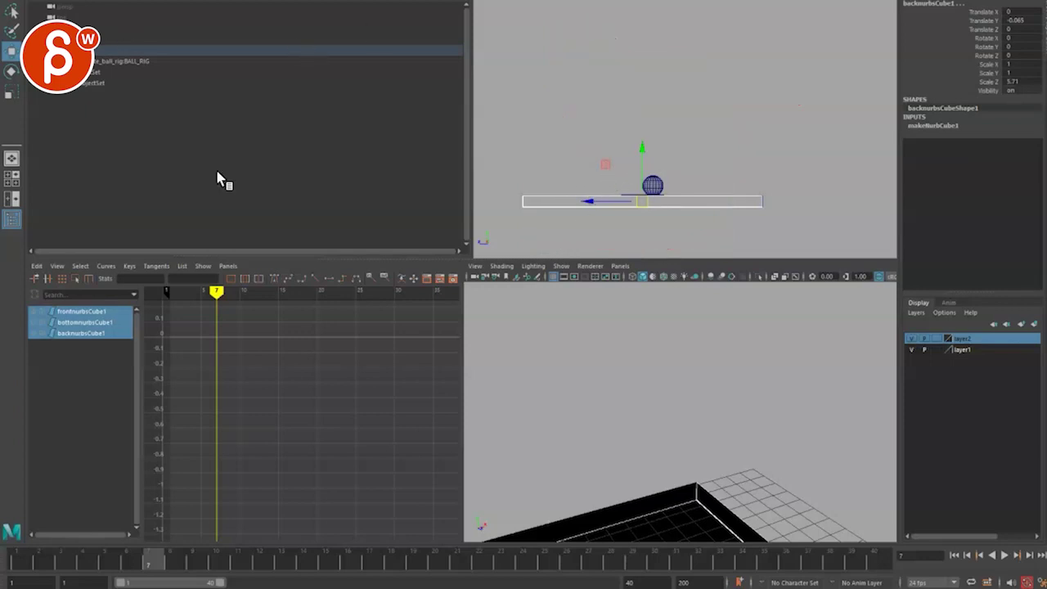
Return to frame 1 and delete the ball placement control's Translate Z keys between the first and last keys.
left_click(17, 563)
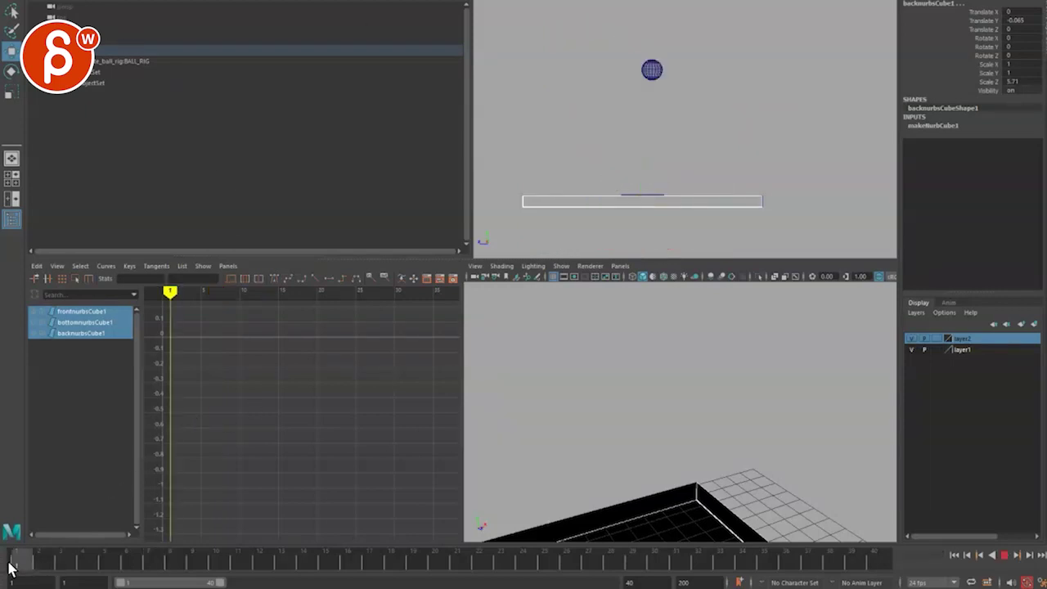
left_click(636, 69)
left_click(80, 356)
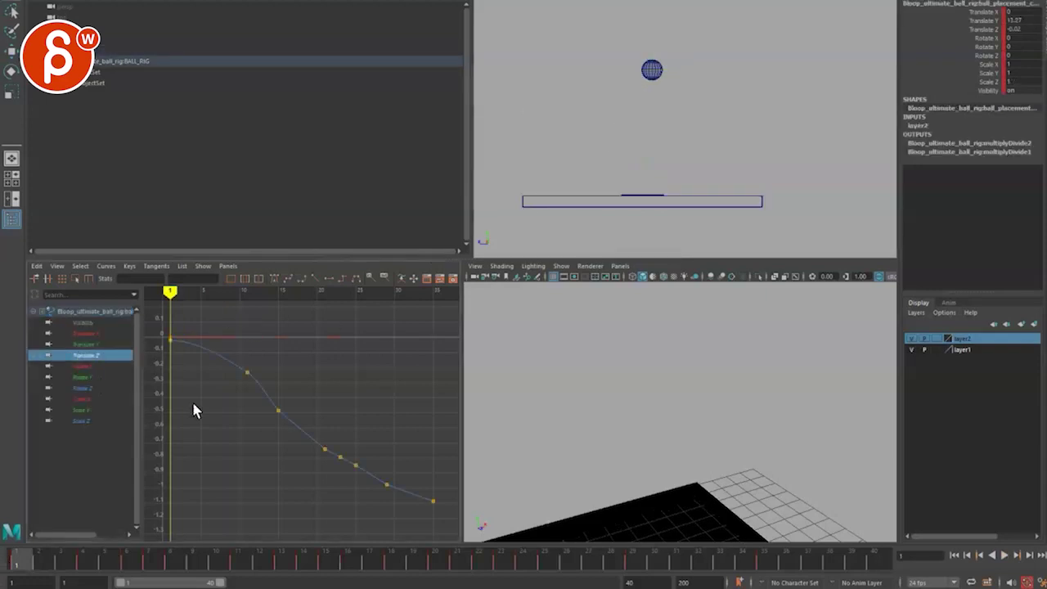
key("Delete")
Flatten the tangent of the last Translate Z key and tilt the first key's tangent downward.
left_click_drag(411, 531, 446, 484)
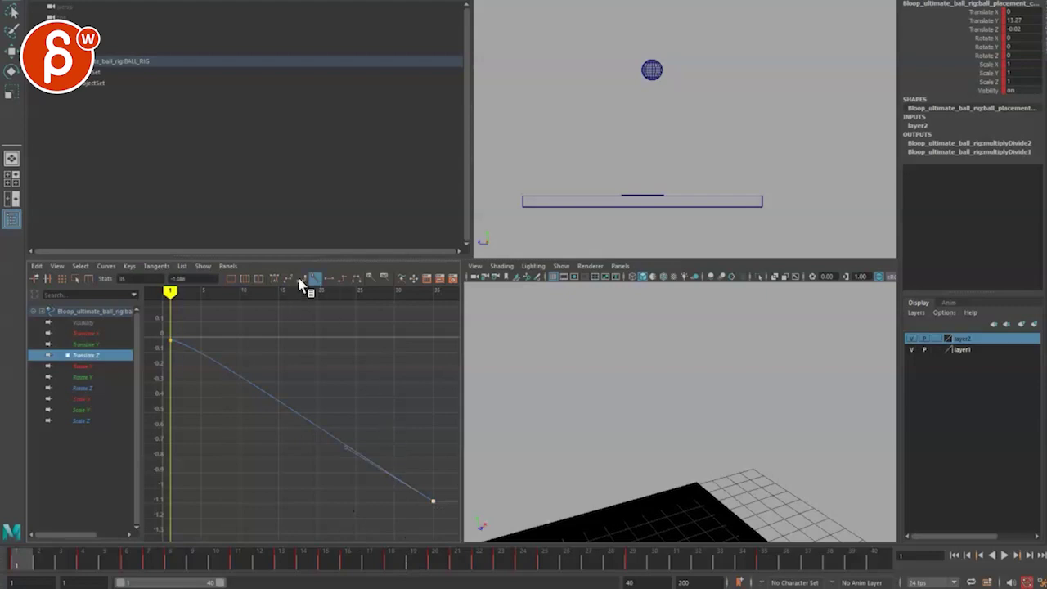
left_click(328, 278)
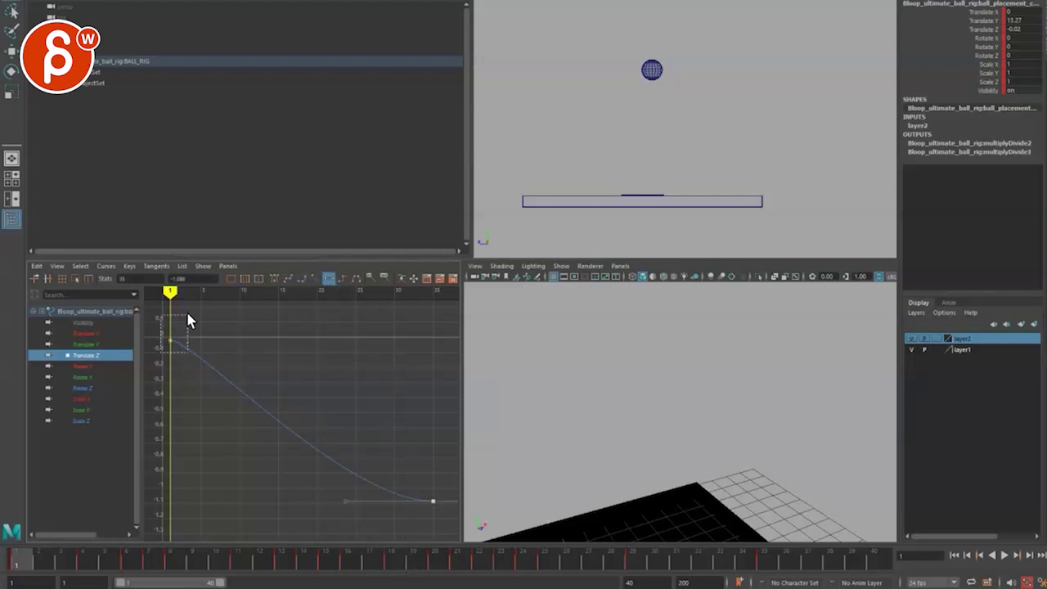
left_click_drag(188, 321, 191, 323)
key("w")
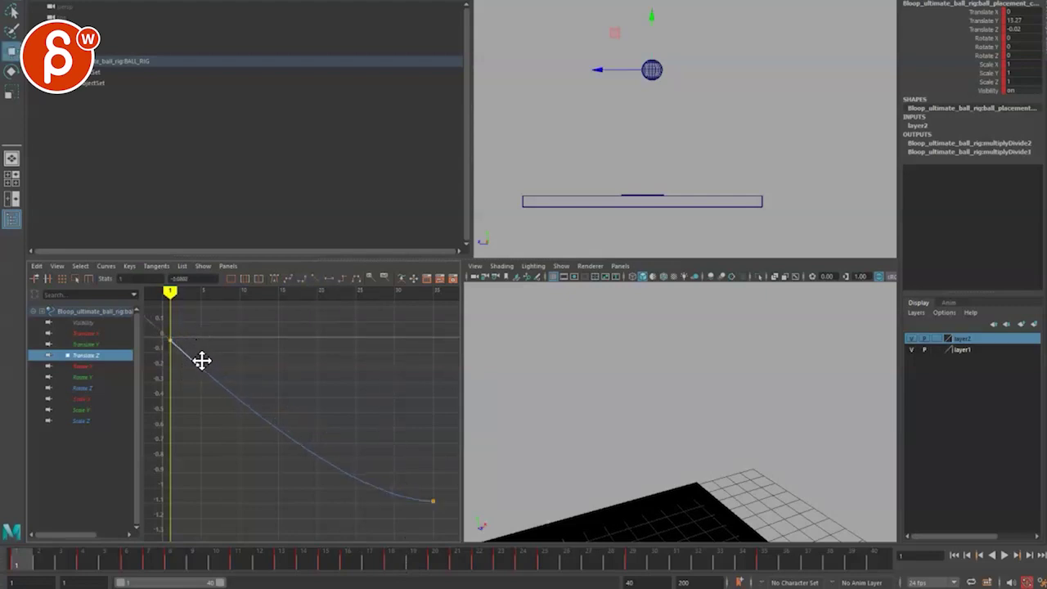
middle_click_drag(202, 360, 203, 364)
Shape Translate Z to start fast and slow down, with a long last-key handle and a short, steep first-key handle, and play it back.
left_click_drag(448, 480, 448, 482)
middle_click_drag(448, 483, 254, 486)
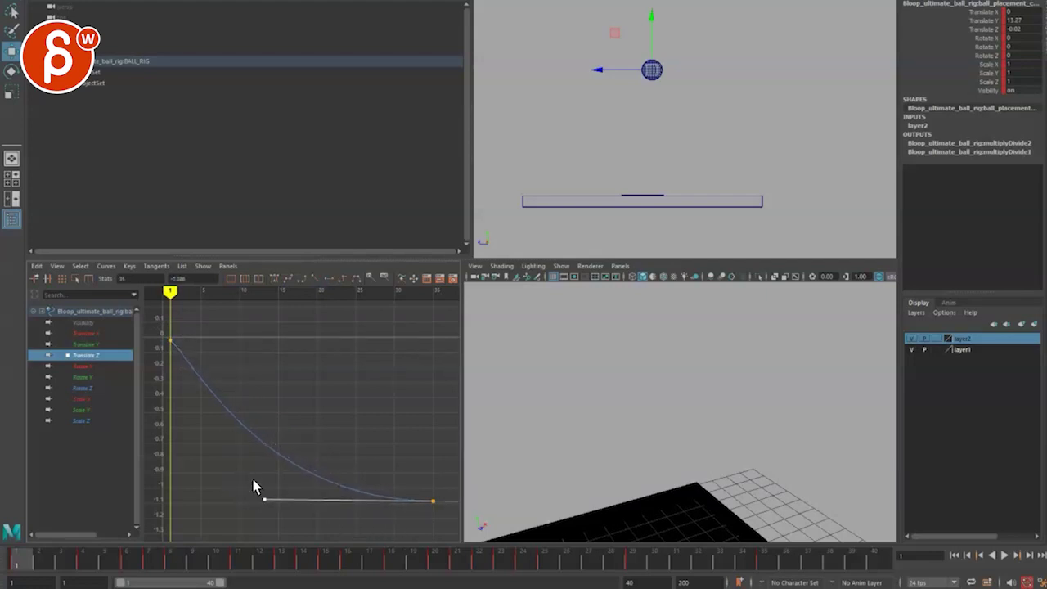
left_click(161, 342)
middle_click_drag(206, 351, 191, 347)
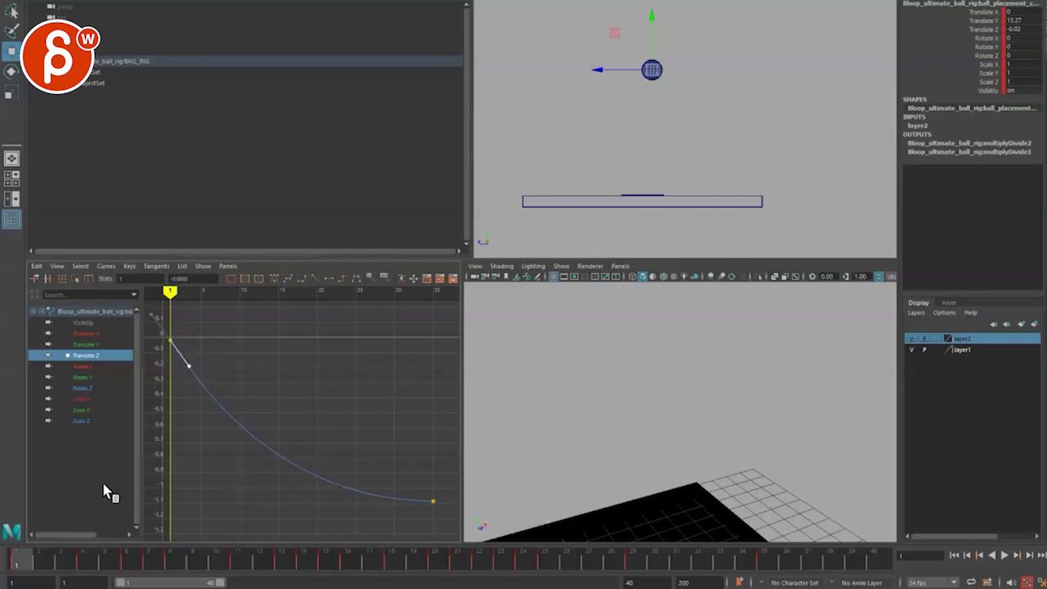
key("alt+v")
left_click_drag(170, 543, 31, 519)
Flatten and lengthen the first Translate Z key's handle for a slow start, and play the animation back.
middle_click_drag(180, 384, 267, 322)
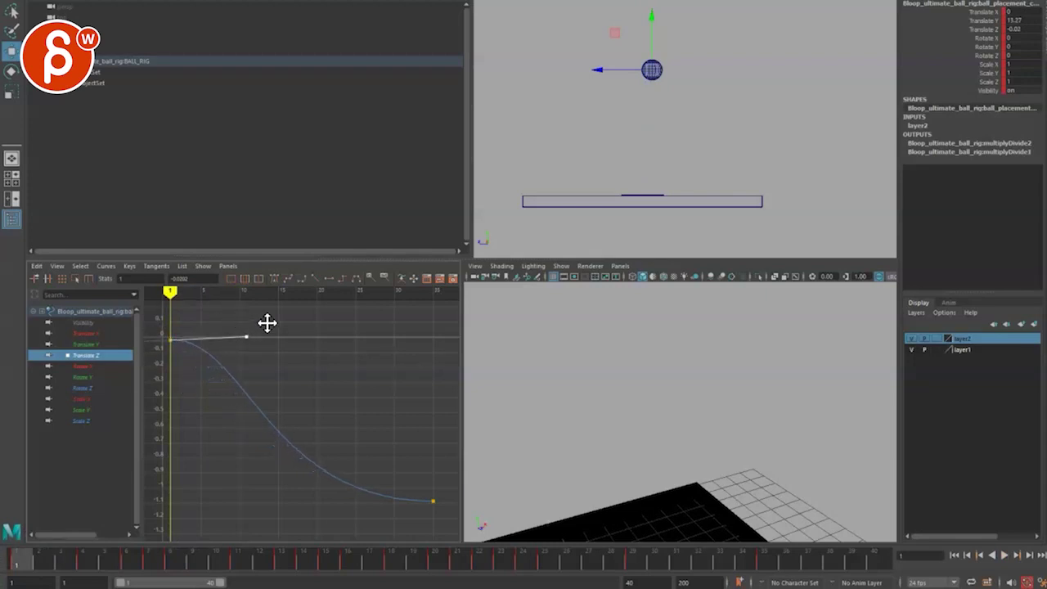
key("alt+v")
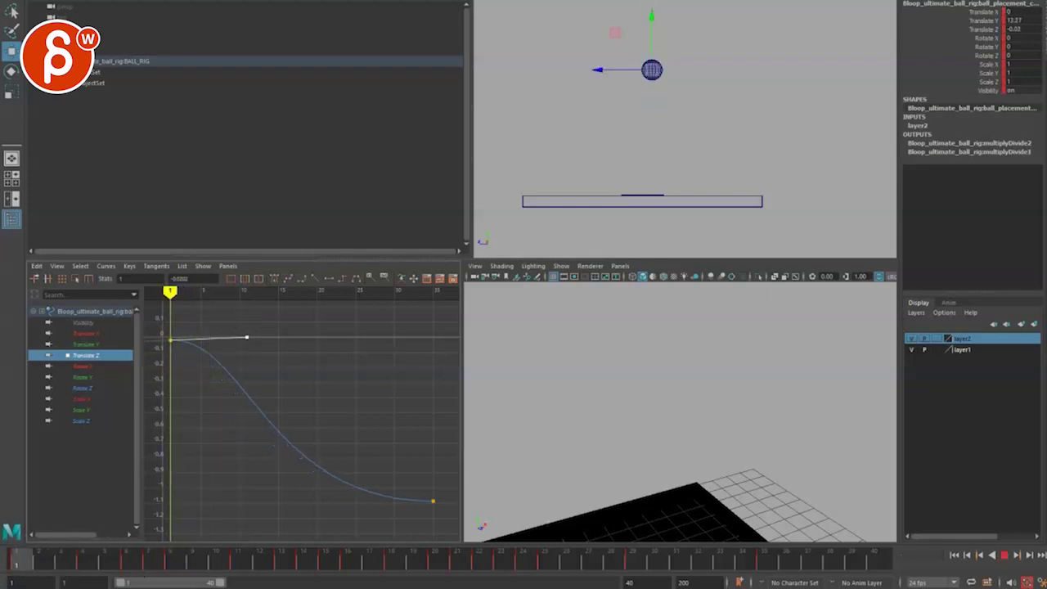
key("alt+v")
Annotate a straight vertical drop and several forward-curving fall arcs from the ball to the ground, and clear the annotations.
left_click_drag(648, 83, 656, 190)
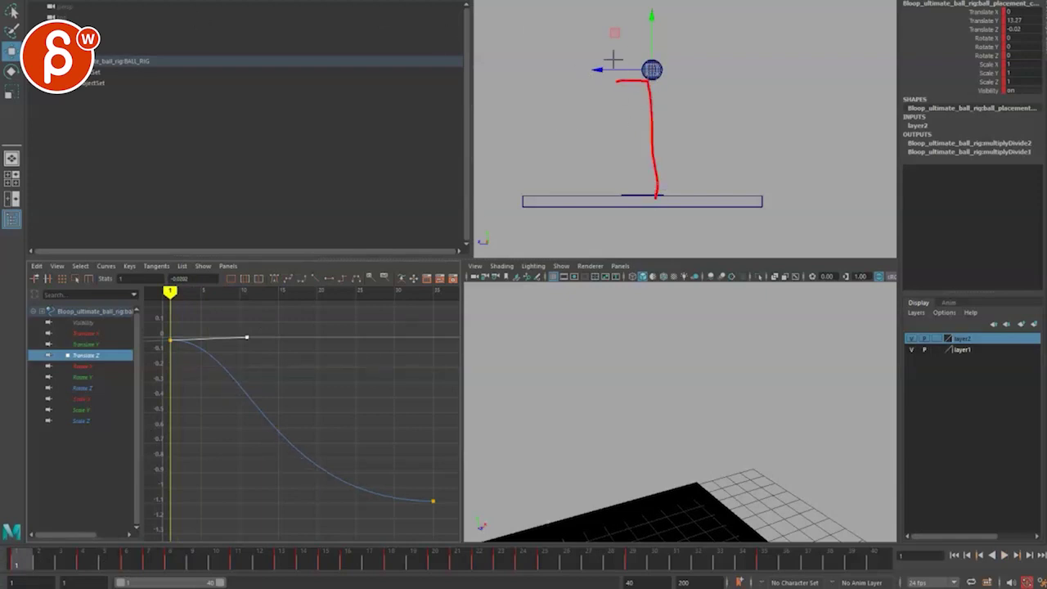
left_click_drag(654, 59, 722, 201)
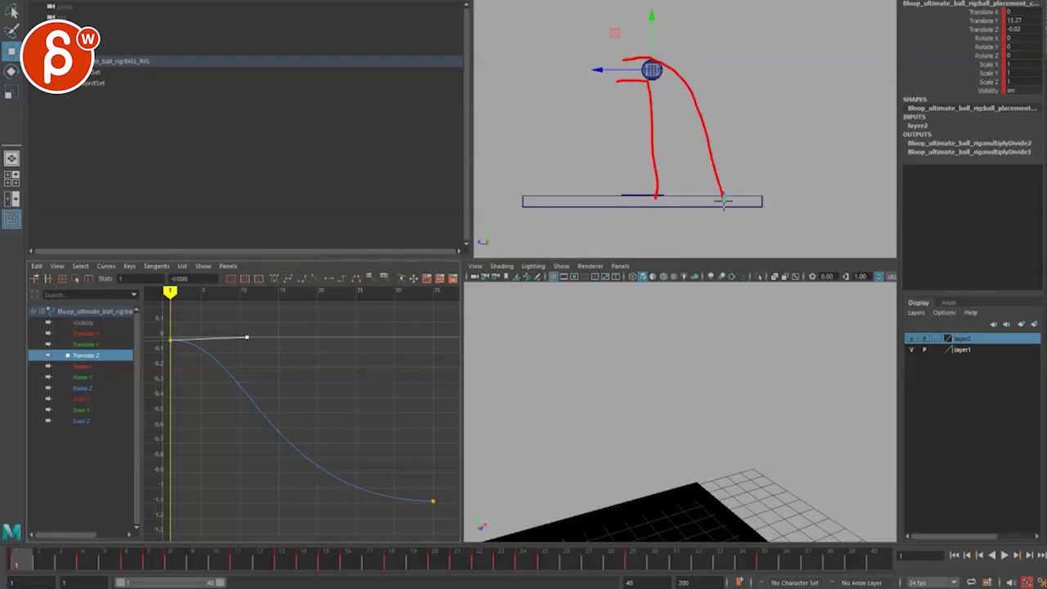
left_click_drag(668, 79, 696, 169)
left_click_drag(677, 80, 699, 166)
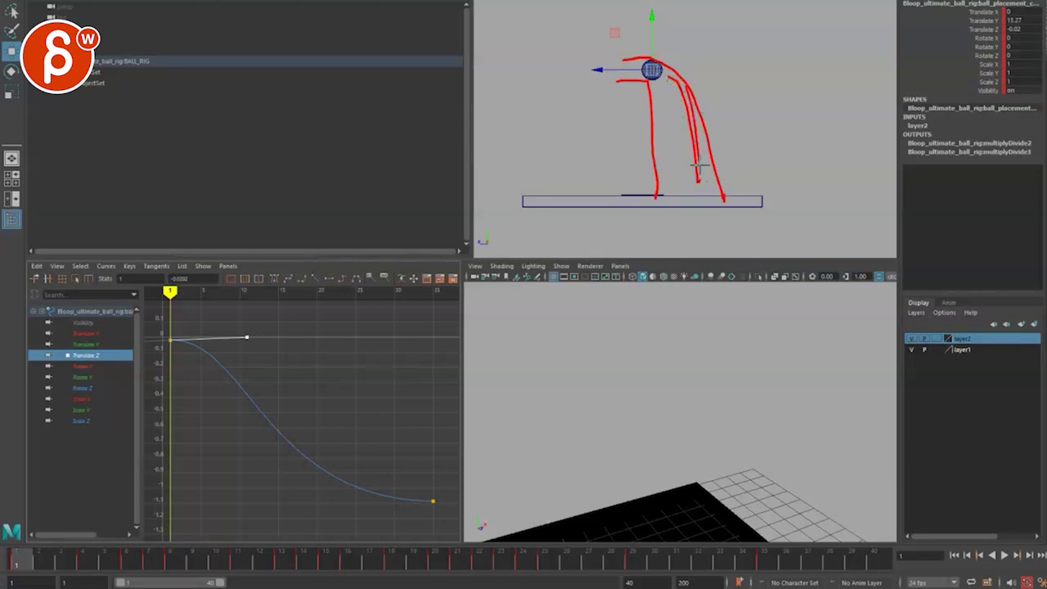
left_click_drag(615, 104, 670, 120)
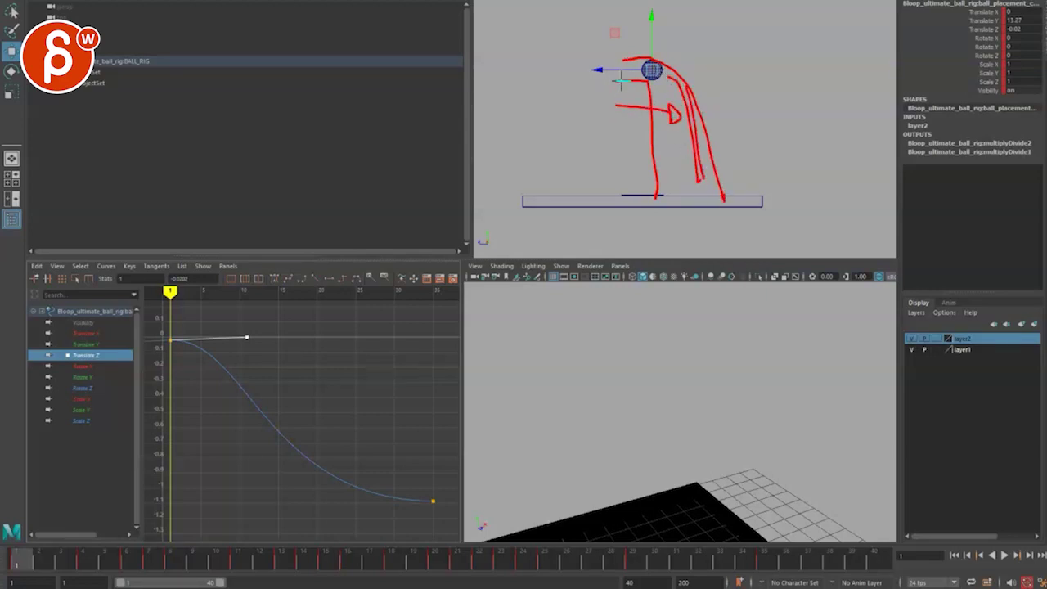
left_click_drag(636, 79, 686, 180)
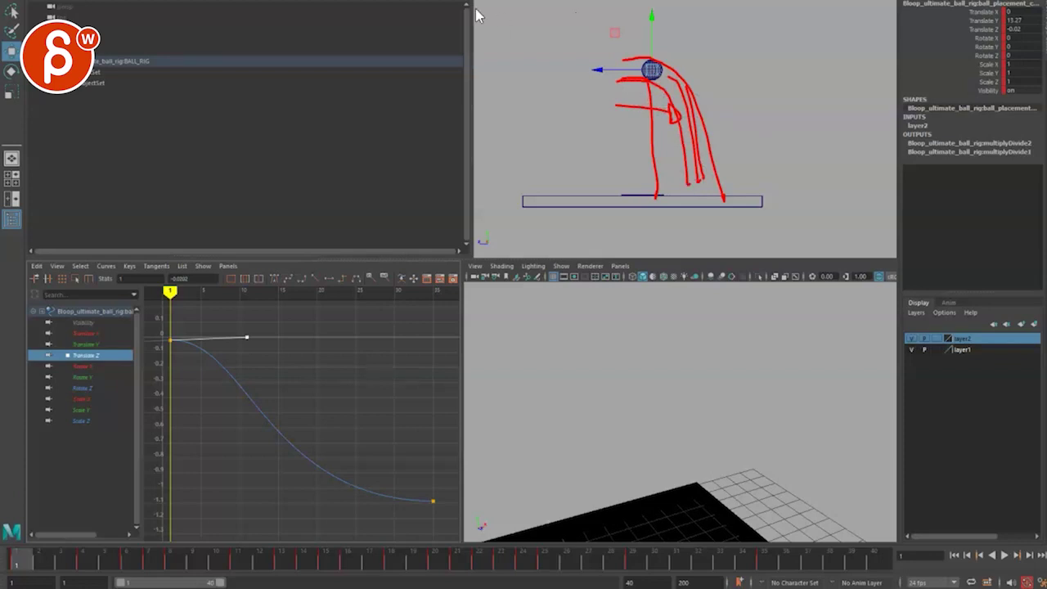
key("Escape")
Tilt the first Translate Z key's handle steeply downward and shorten it, and play the animation back.
middle_click_drag(234, 363, 187, 341)
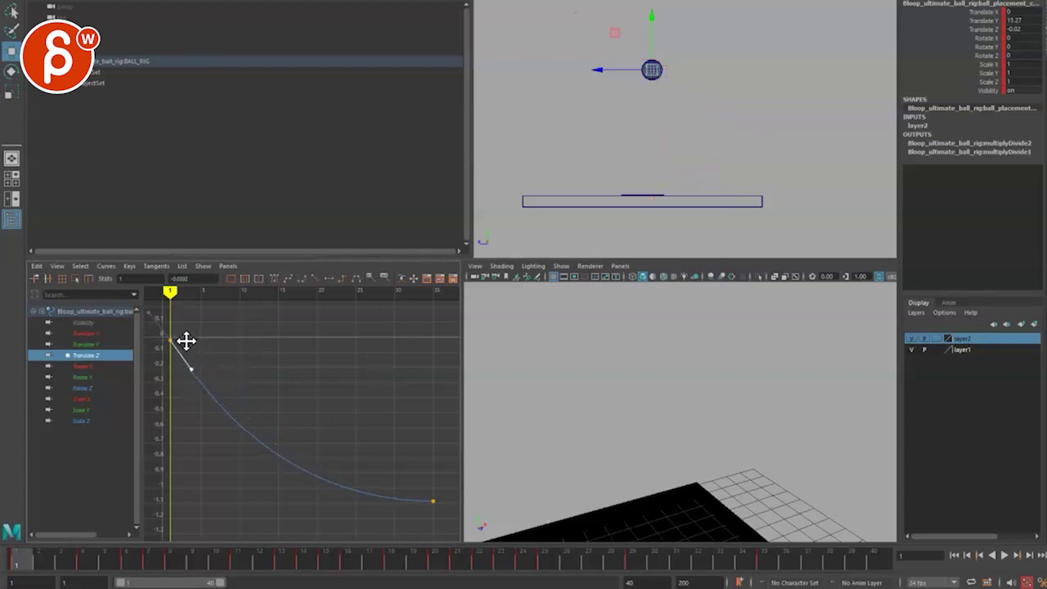
key("alt+v")
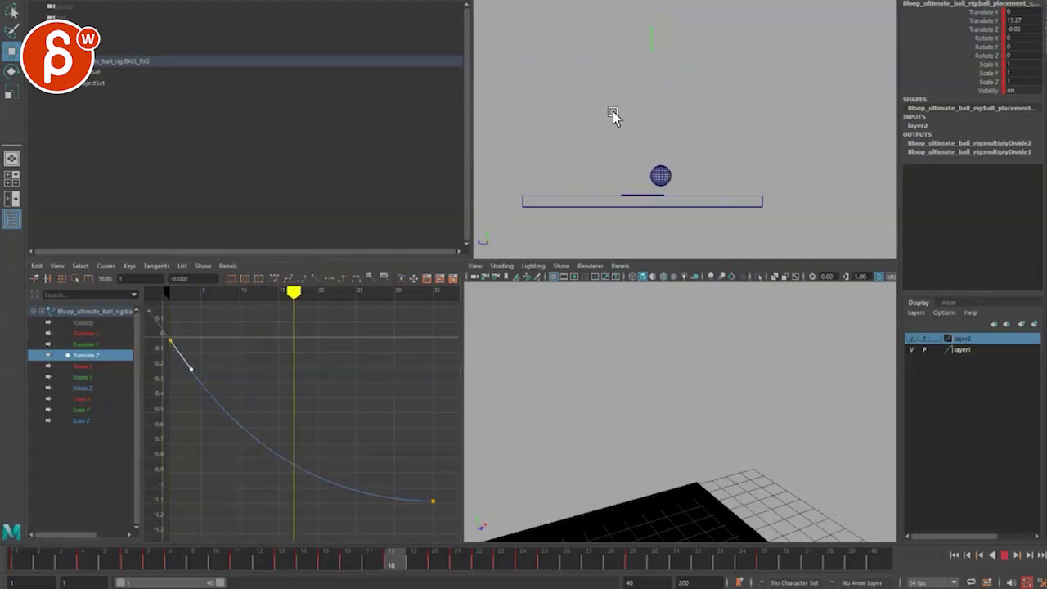
key("alt+v")
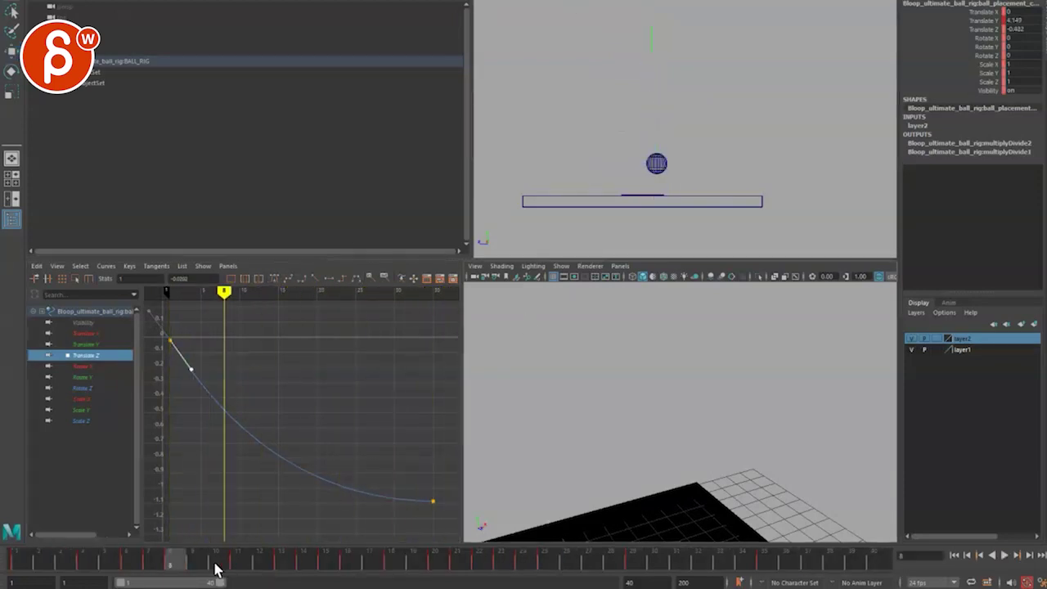
Select the ball's Translate Z channel, check the final frames, and extend the playback range to end at frame 67.
left_click_drag(216, 570, 741, 564)
left_click(965, 30)
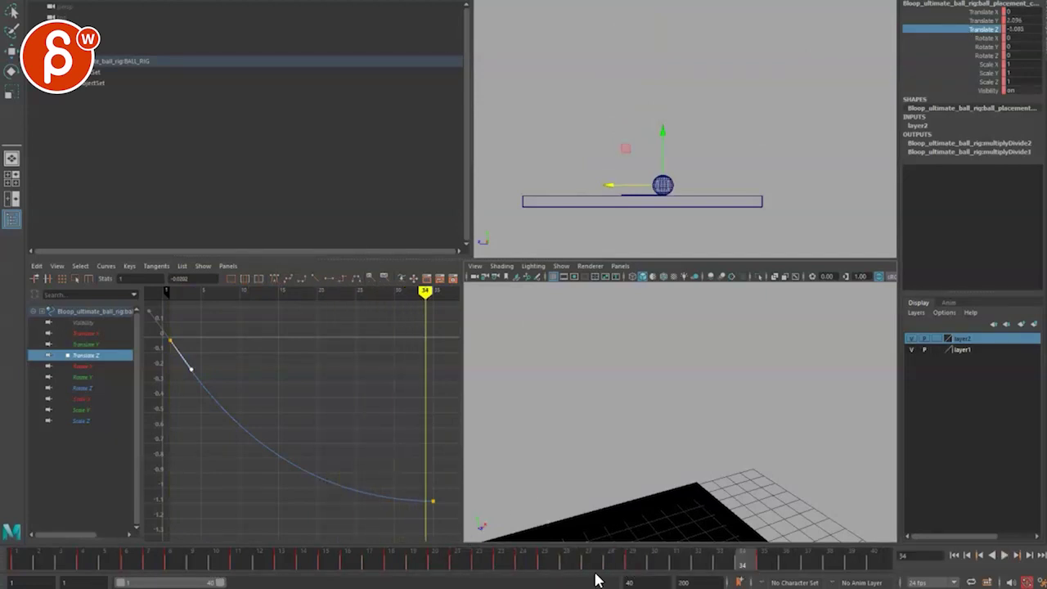
left_click_drag(219, 583, 260, 583)
key("alt+v")
left_click_drag(482, 577, 611, 573)
key("alt+v")
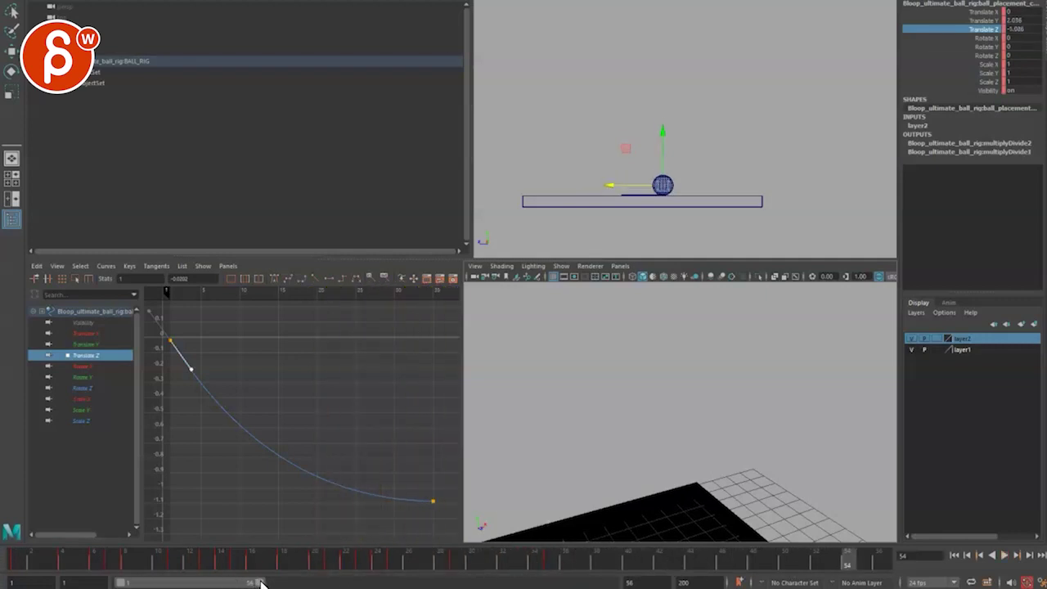
left_click_drag(260, 583, 136, 564)
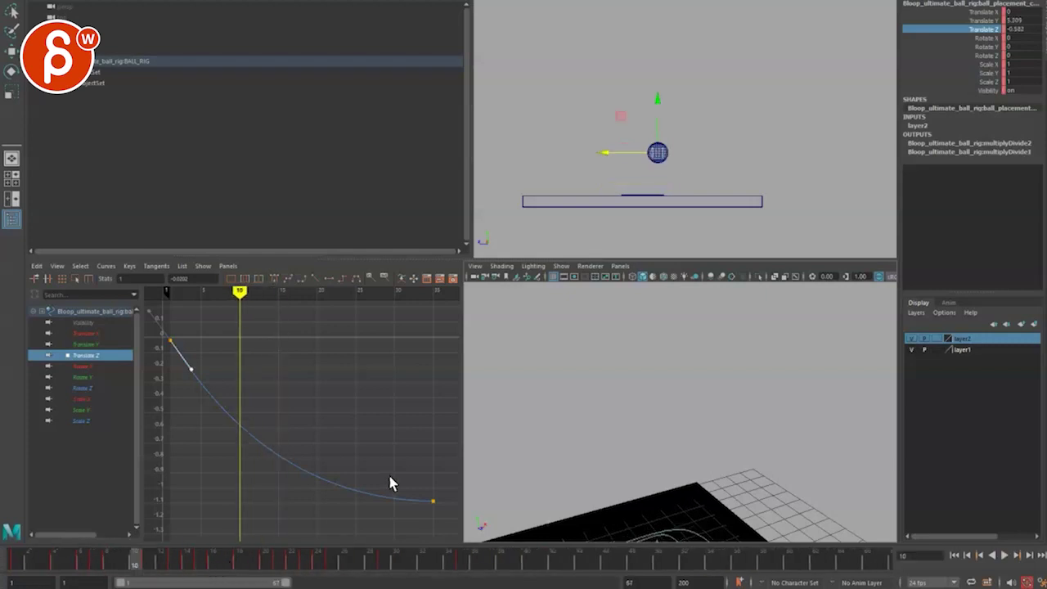
Play the animation and set Translate Z keys at frames 43 and 50.
key("alt+v")
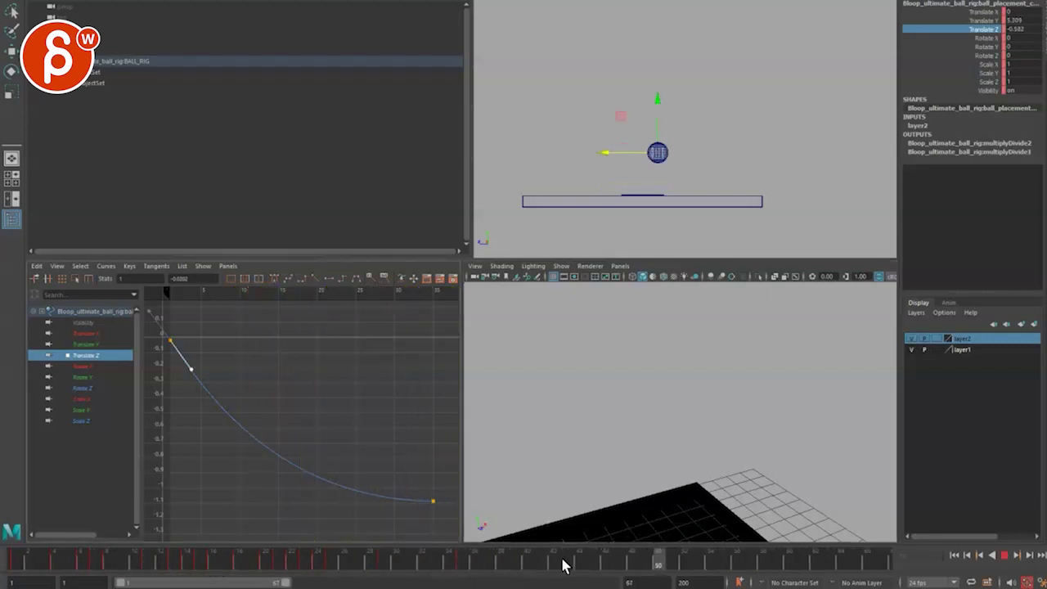
key("alt+v")
left_click(569, 562)
left_click_drag(579, 575, 660, 568)
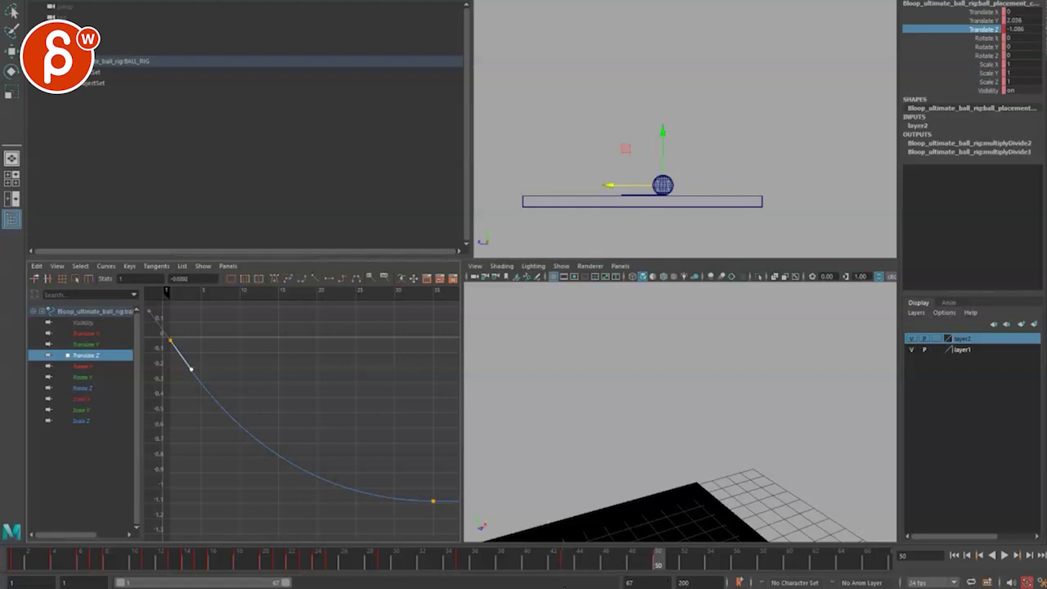
Tilt the handle of the Translate Z key at frame 35 slightly downward in the Graph Editor.
mouse_move(305, 433)
middle_mouse_down("alt")
mouse_move(152, 372)
mouse_move(264, 440)
middle_mouse_up("alt")
right_click_drag(264, 441, 286, 440, "alt")
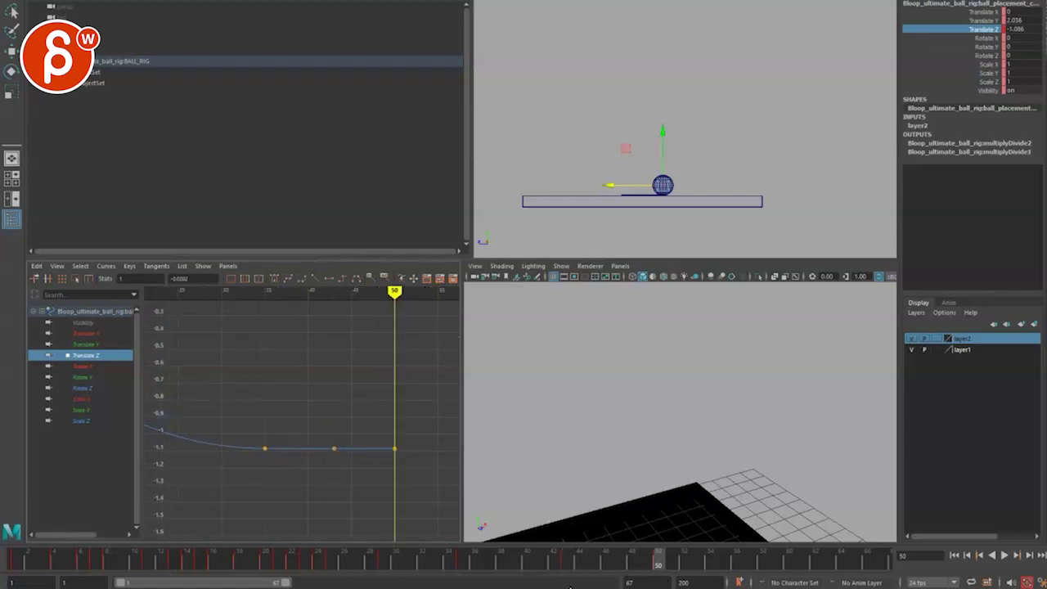
right_click_drag(351, 468, 360, 458, "alt")
middle_click_drag(361, 458, 392, 439, "alt")
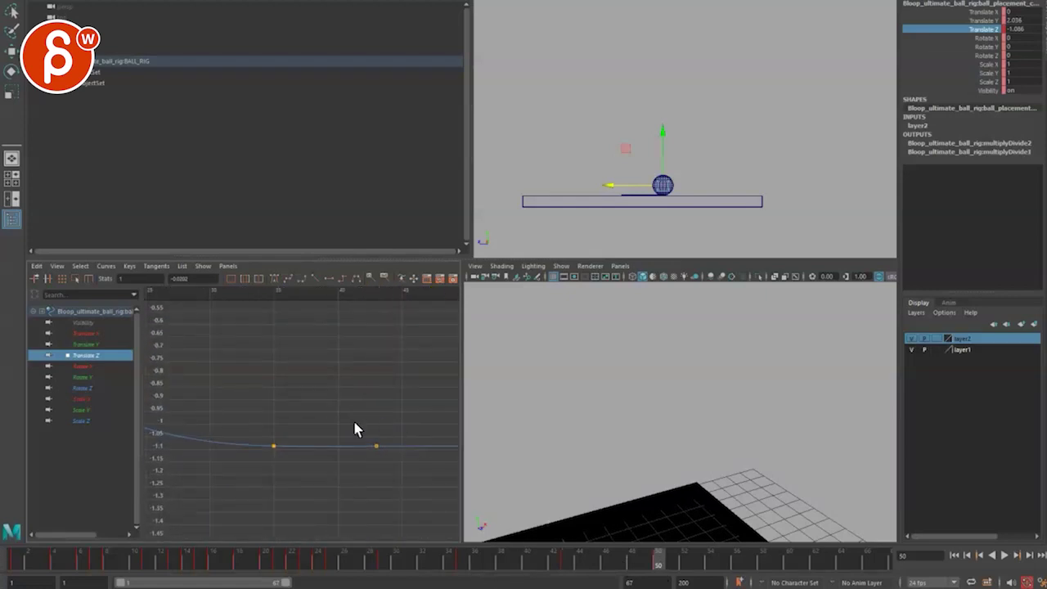
left_click_drag(251, 479, 373, 466)
key("w")
middle_click_drag(350, 432, 287, 449)
Raise the Translate Z key at frame 43 slightly, and delete that key.
left_click_drag(288, 424, 304, 455)
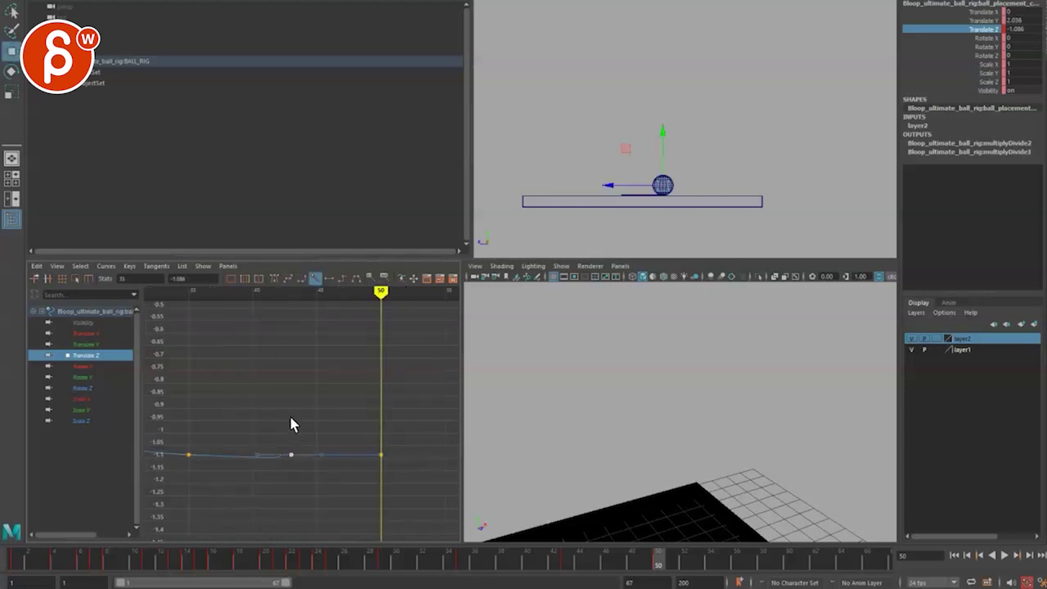
middle_click_drag(291, 419, 323, 369)
scroll(325, 432, "up", 3)
right_click_drag(309, 424, 304, 480, "alt")
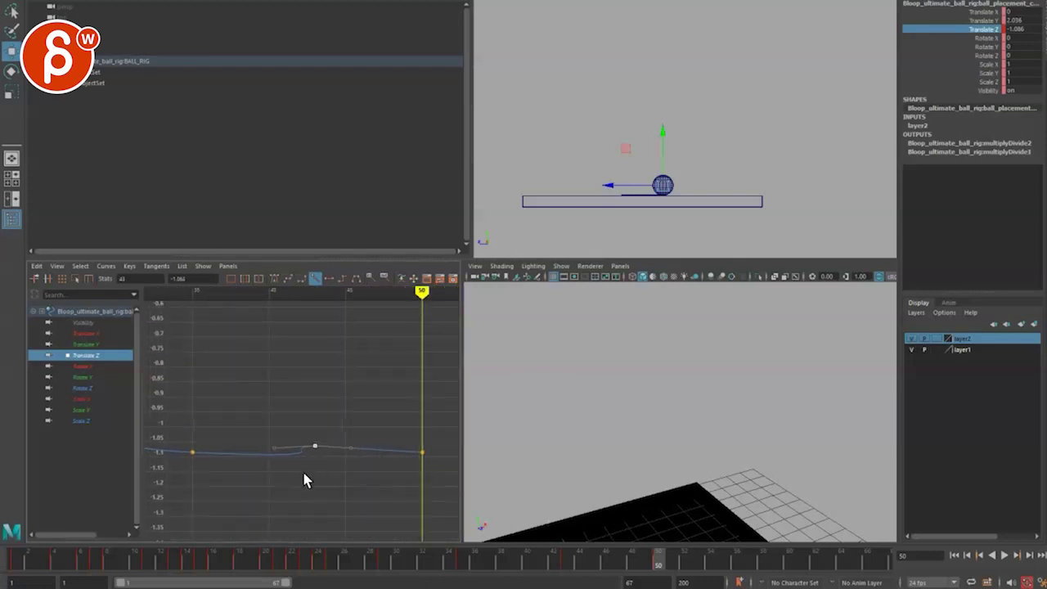
key("Delete")
Give the Translate Z key at frame 50 a flat tangent and lengthen its incoming handle toward frame 42.
left_click_drag(379, 446, 424, 480)
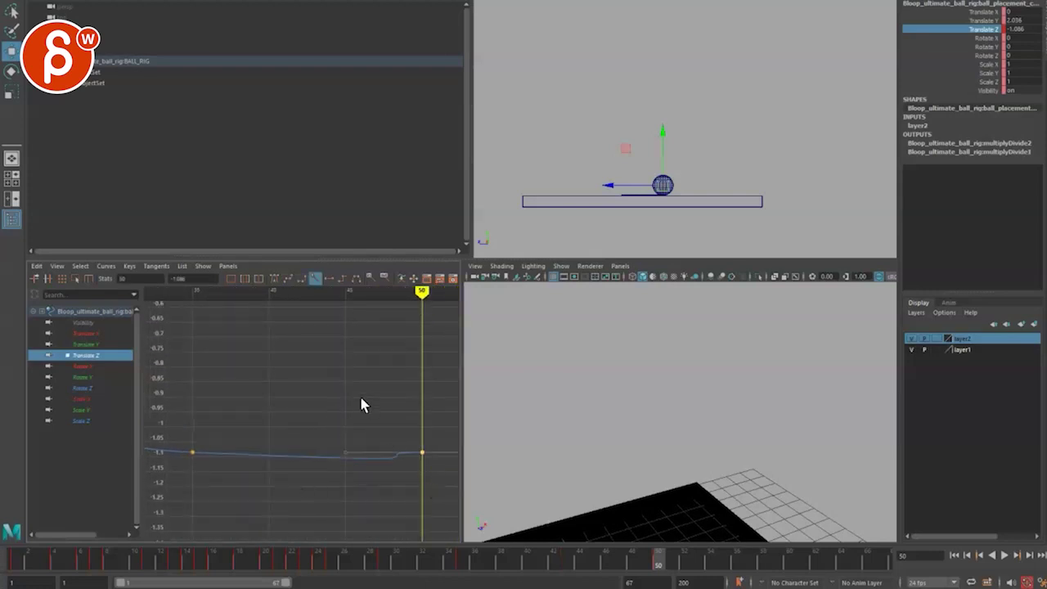
left_click(328, 278)
right_click_drag(324, 403, 352, 408, "alt")
left_click_drag(331, 424, 351, 449)
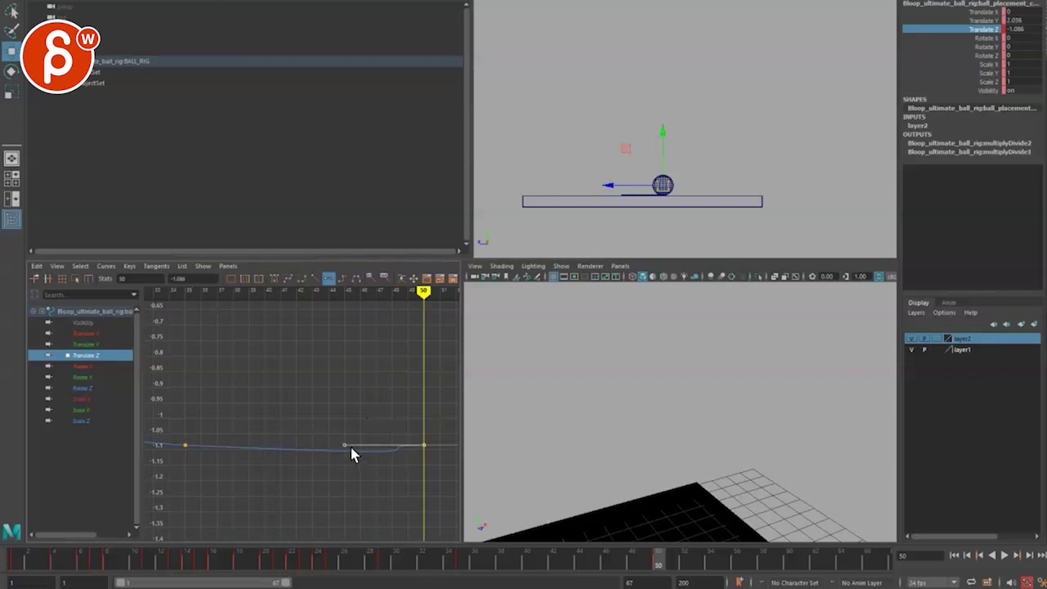
middle_click_drag(351, 449, 295, 444)
right_click_drag(384, 406, 344, 404, "alt")
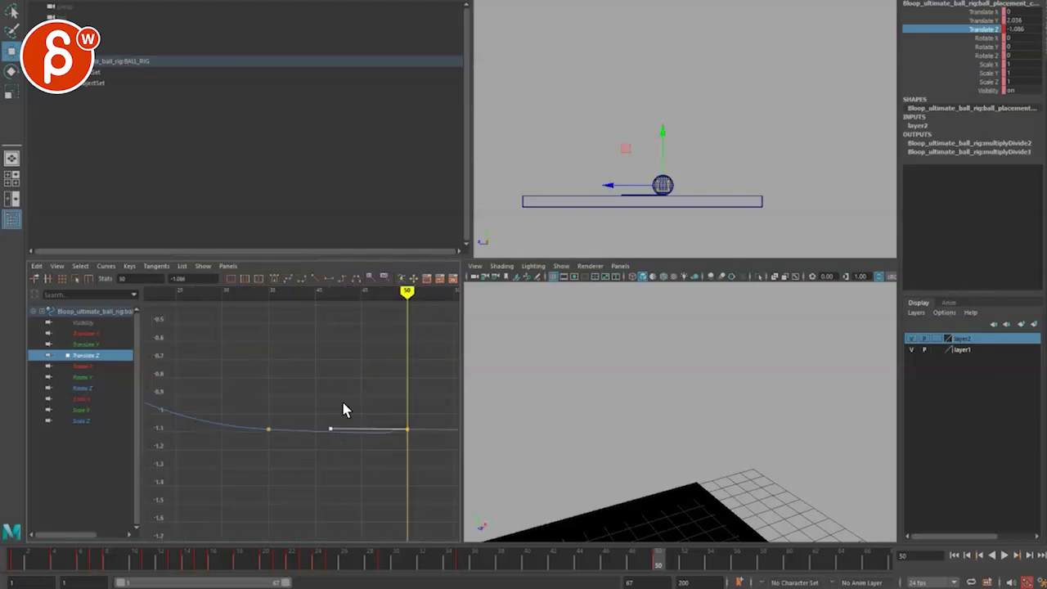
Move the Translate Z key at frame 35 to frame 33 and raise it to about -1.06.
left_click_drag(250, 408, 314, 459)
left_click_drag(356, 412, 359, 411)
middle_click_drag(336, 453, 325, 453, "alt")
right_click_drag(325, 453, 294, 452, "alt")
middle_click_drag(374, 449, 352, 427, "alt")
right_click_drag(353, 428, 381, 470, "alt")
scroll(316, 481, "down", 1)
key("space")
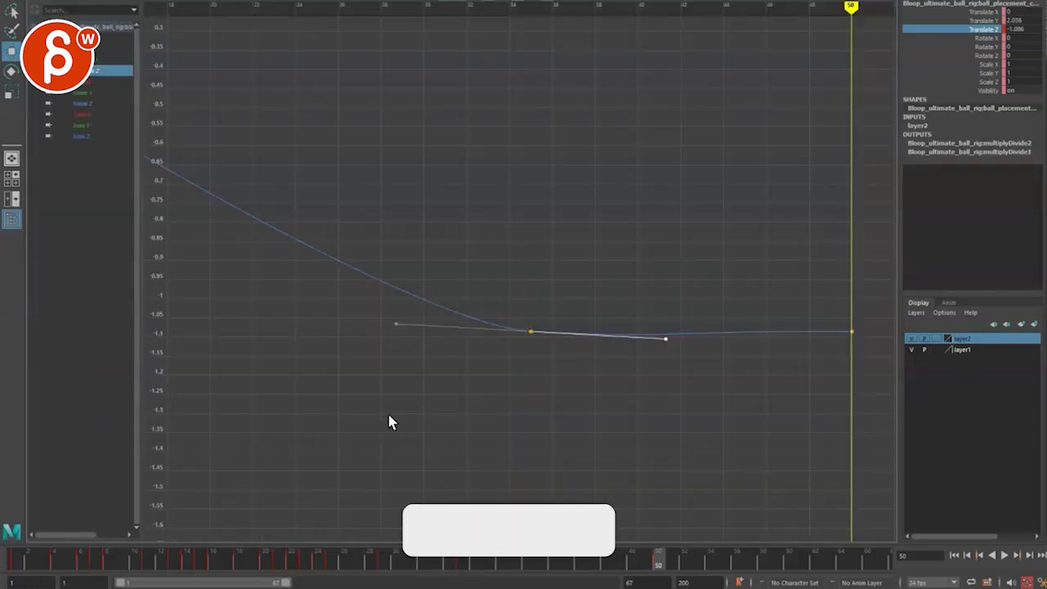
scroll(487, 413, "down", 2)
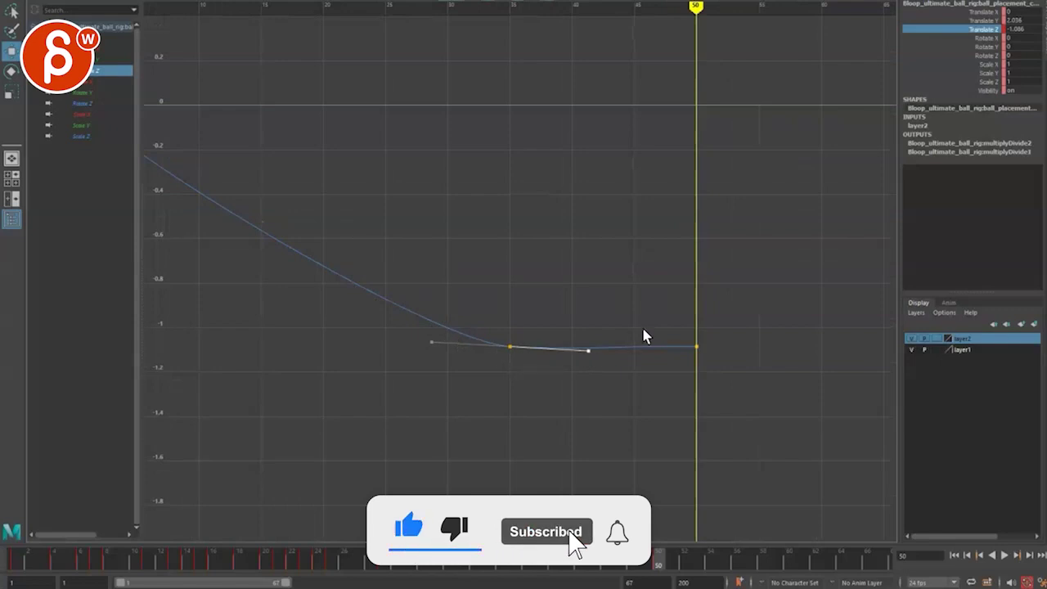
left_click_drag(433, 344, 490, 320)
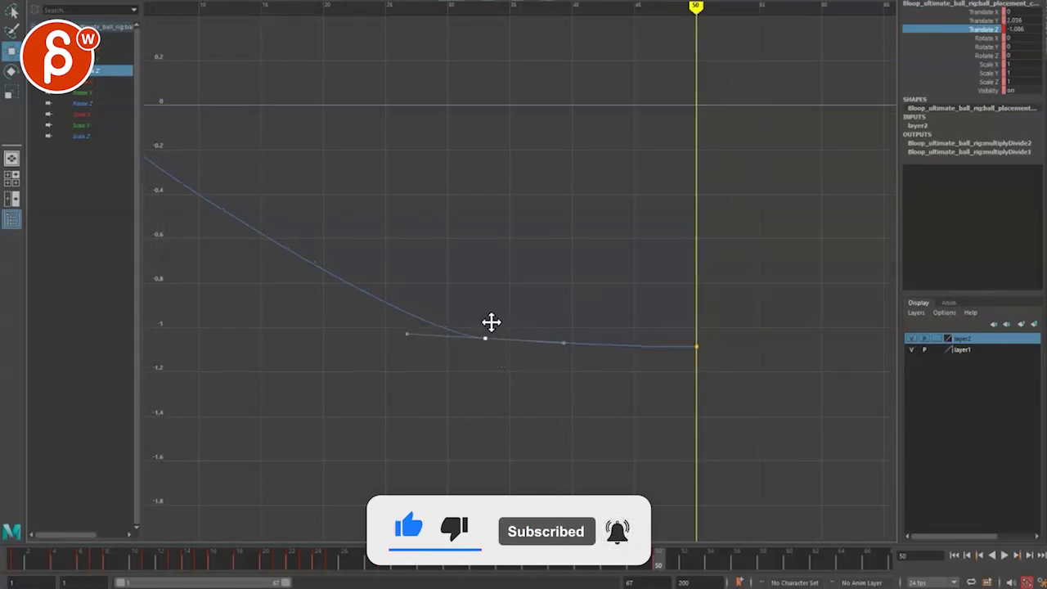
Shorten and steepen the handle of the Translate Z key at frame 33, and play the animation in the enlarged side view.
left_click_drag(415, 354, 398, 325)
middle_click_drag(435, 317, 460, 309)
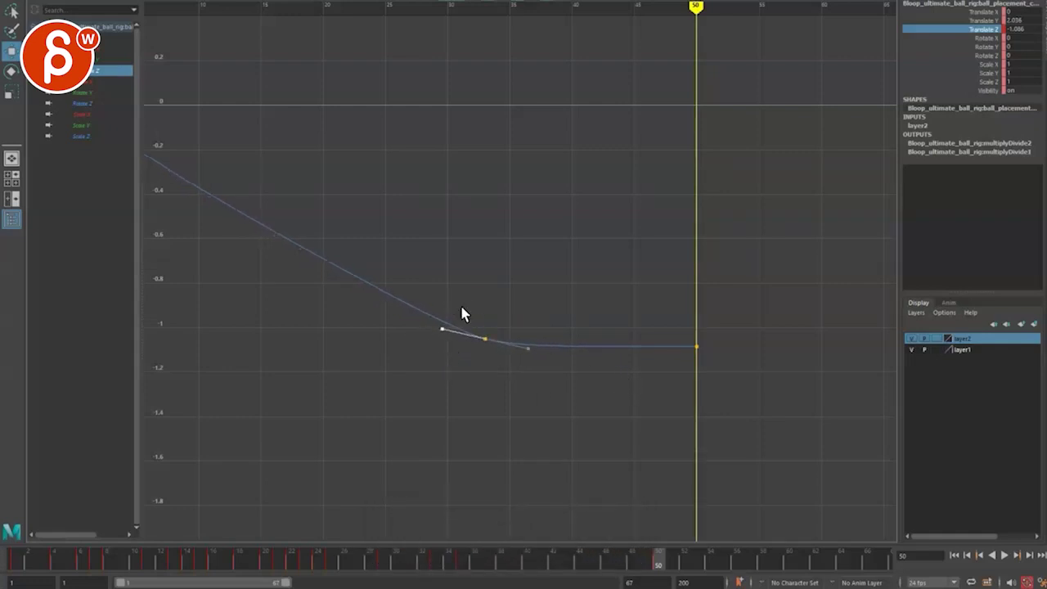
left_click_drag(656, 306, 708, 358)
key("space")
key("space")
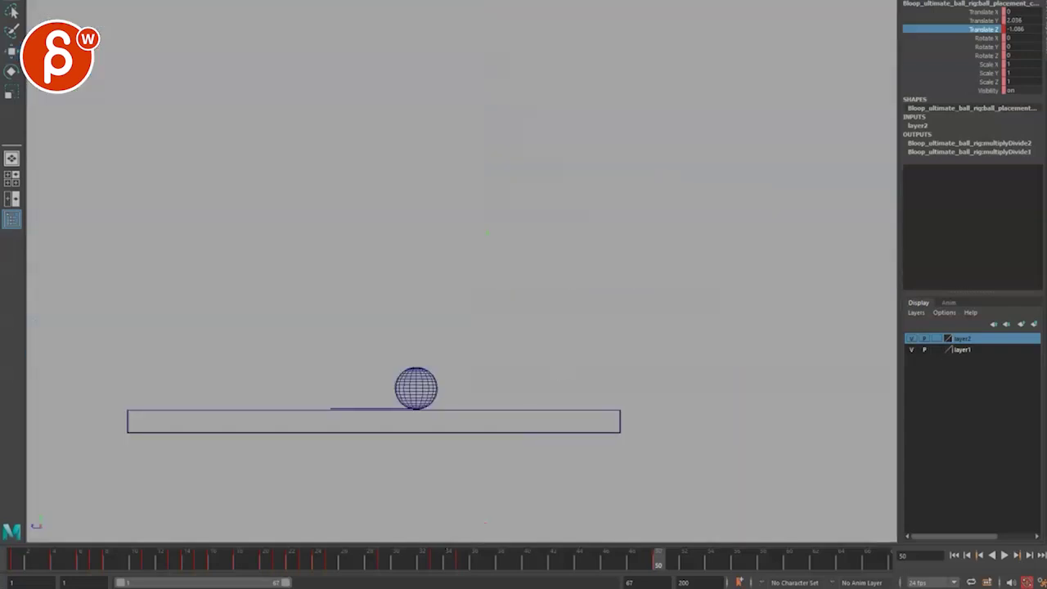
key("alt+v")
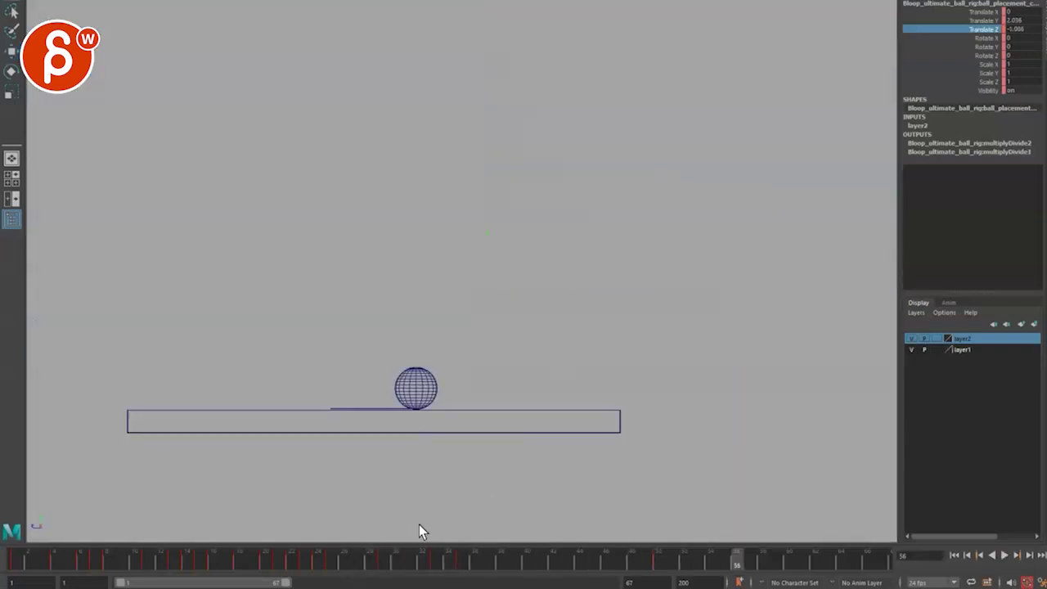
left_click(510, 563)
key("space")
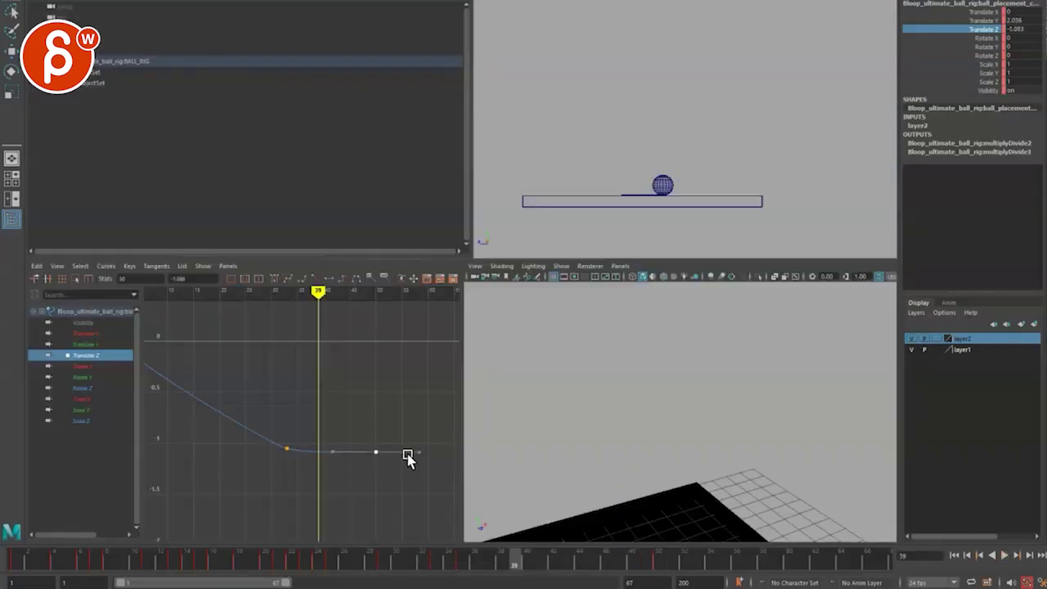
Raise the last Translate Z key at frame 50 to a value of -1.
left_click_drag(595, 560, 659, 563)
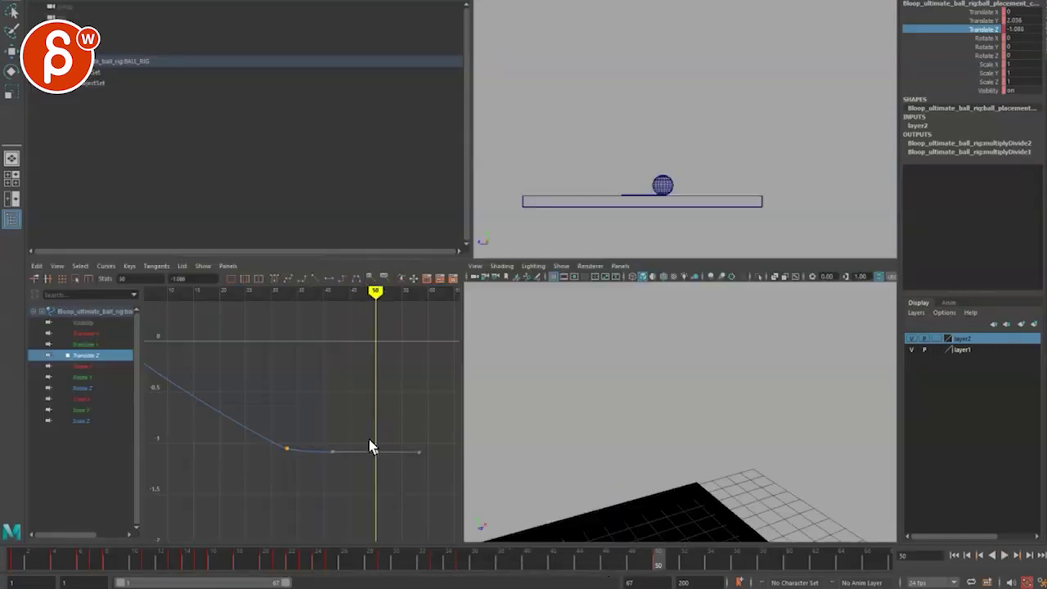
key("s")
key("w")
middle_click_drag(395, 414, 391, 418)
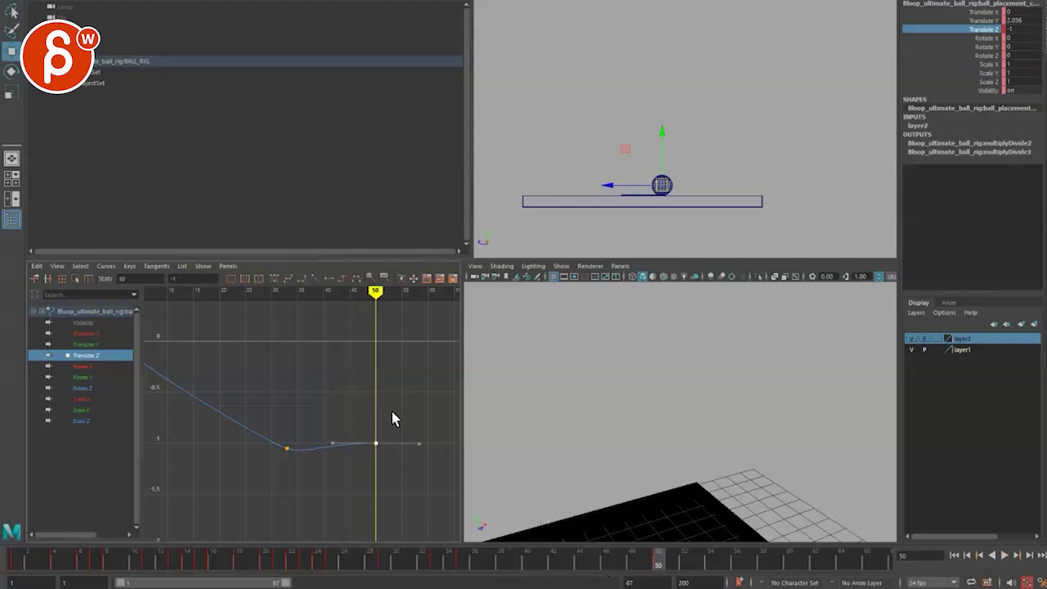
Lengthen the incoming handle of the Translate Z key at frame 33, and scrub the final frames in the enlarged side view.
left_click_drag(294, 443, 295, 443)
left_click_drag(249, 472, 276, 425)
middle_click_drag(271, 433, 248, 433)
left_click_drag(248, 433, 254, 447)
key("space")
left_click_drag(376, 563, 658, 572)
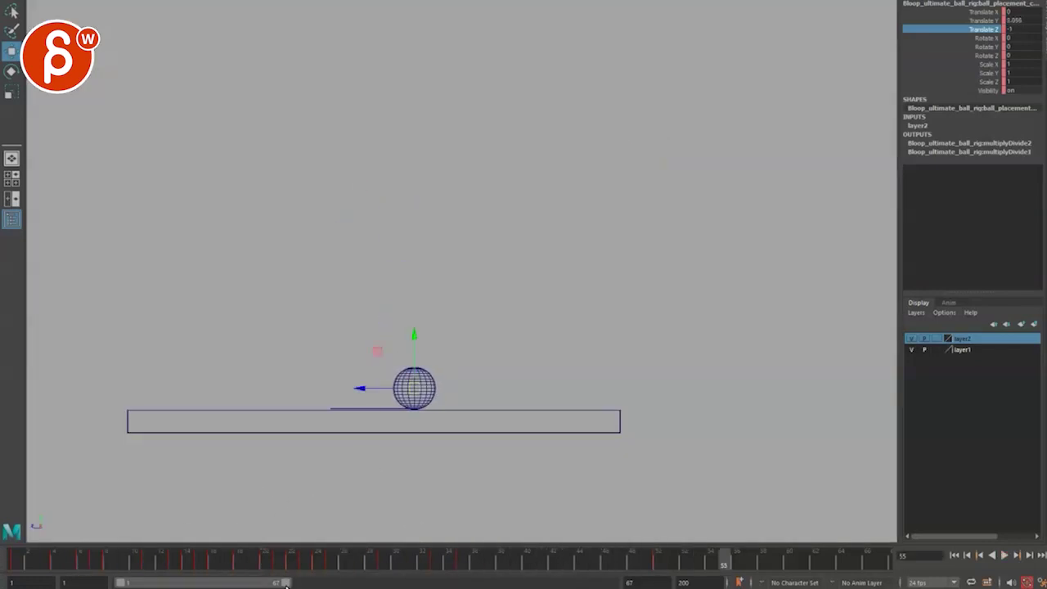
key("Escape")
Move the last Translate Z key to frame 56 and lower it to about -1.04.
key("space")
left_click_drag(365, 475, 390, 424)
key("w")
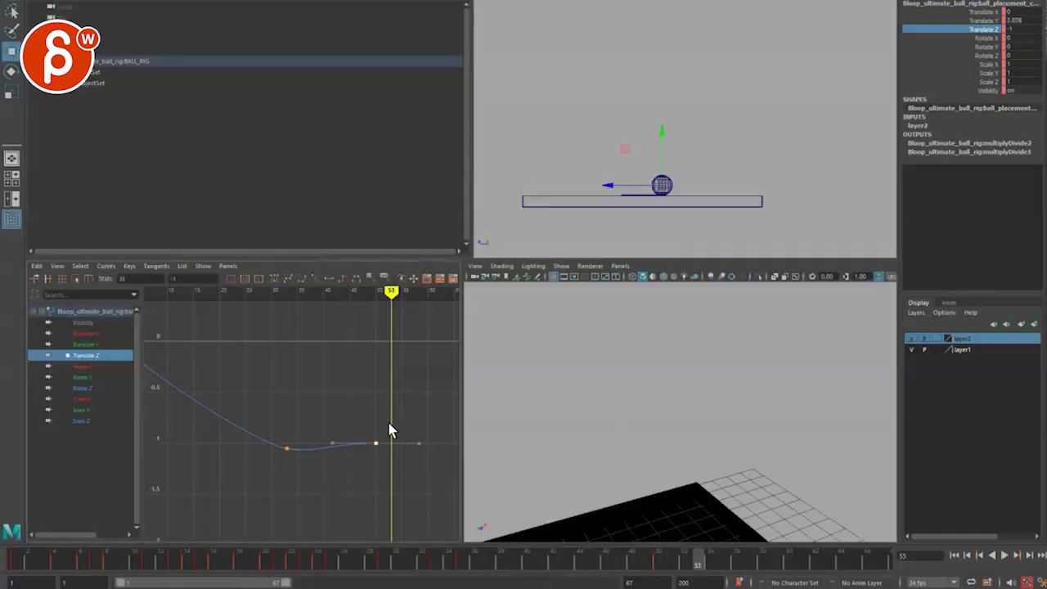
middle_click_drag(390, 424, 417, 431, "shift")
left_click_drag(274, 433, 336, 448)
left_click_drag(399, 411, 421, 454)
middle_click_drag(423, 428, 424, 433, "shift")
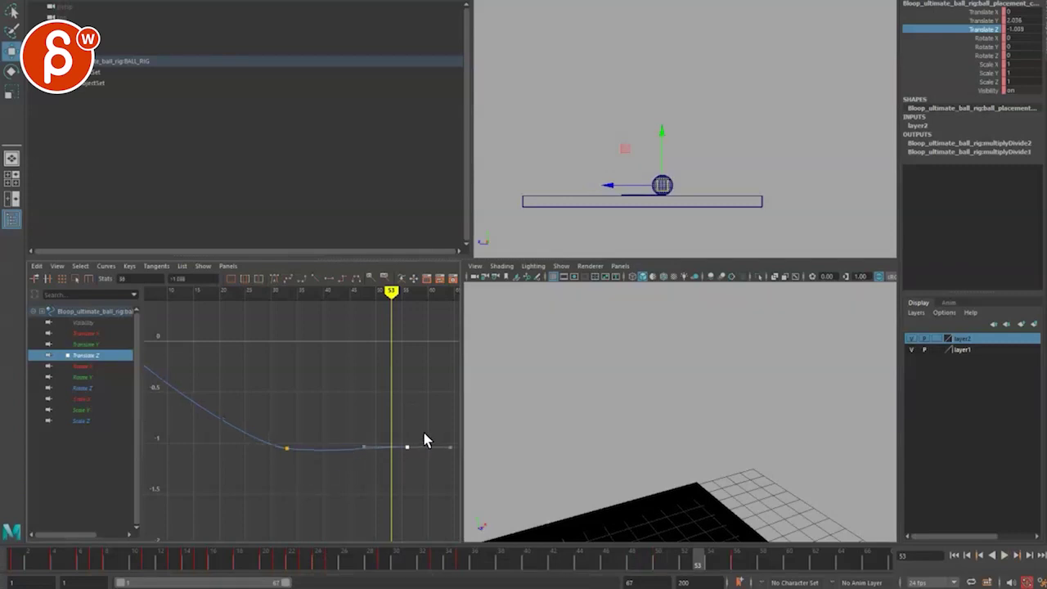
Scrub to frame 33 and play back the ball's later bounces and final roll in the enlarged side view.
left_click_drag(490, 563, 435, 562)
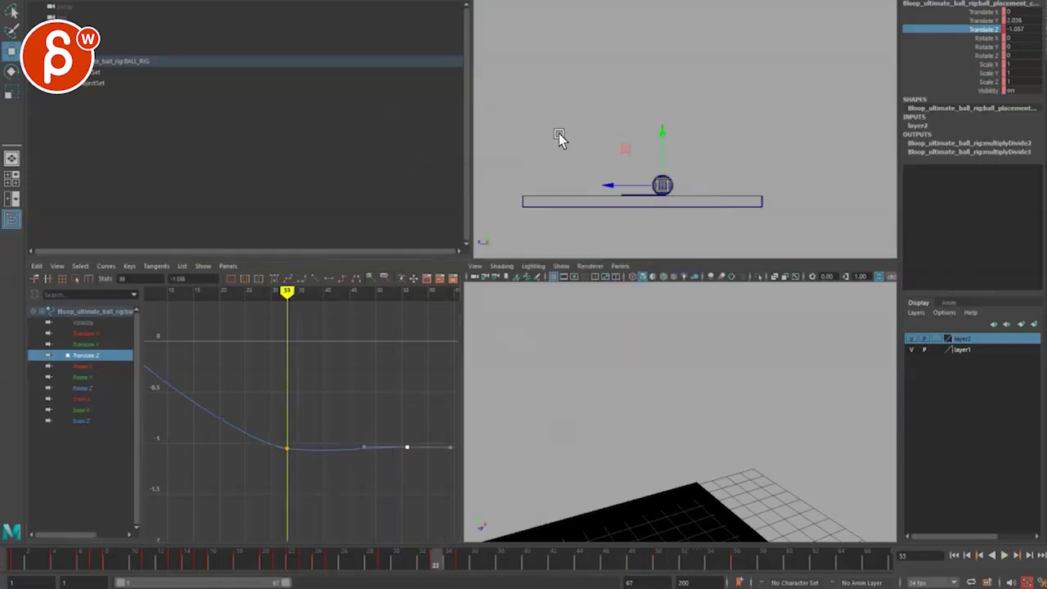
key("space")
left_click(301, 558)
key("alt+v")
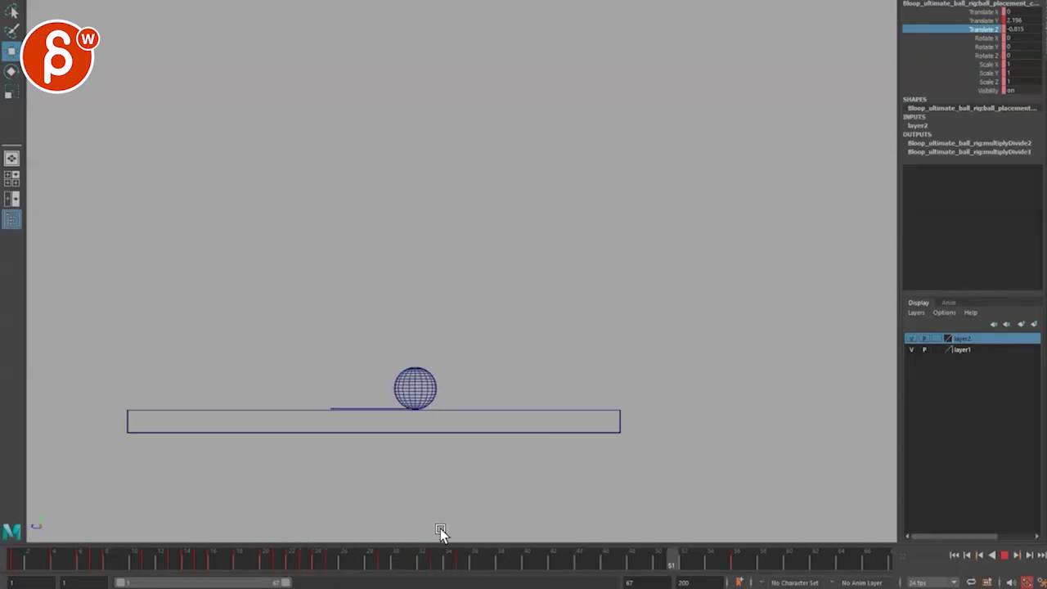
key("alt+v")
left_click(293, 563)
key("alt+v")
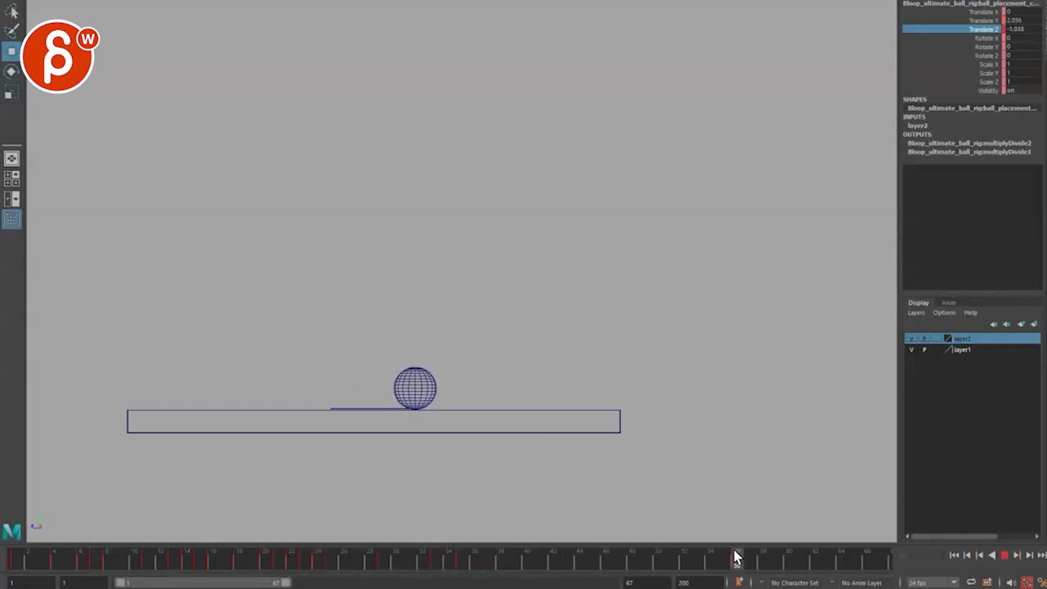
key("alt+v")
Turn on shaded, textured display and play back the motion from frames 16 and 10.
key("6")
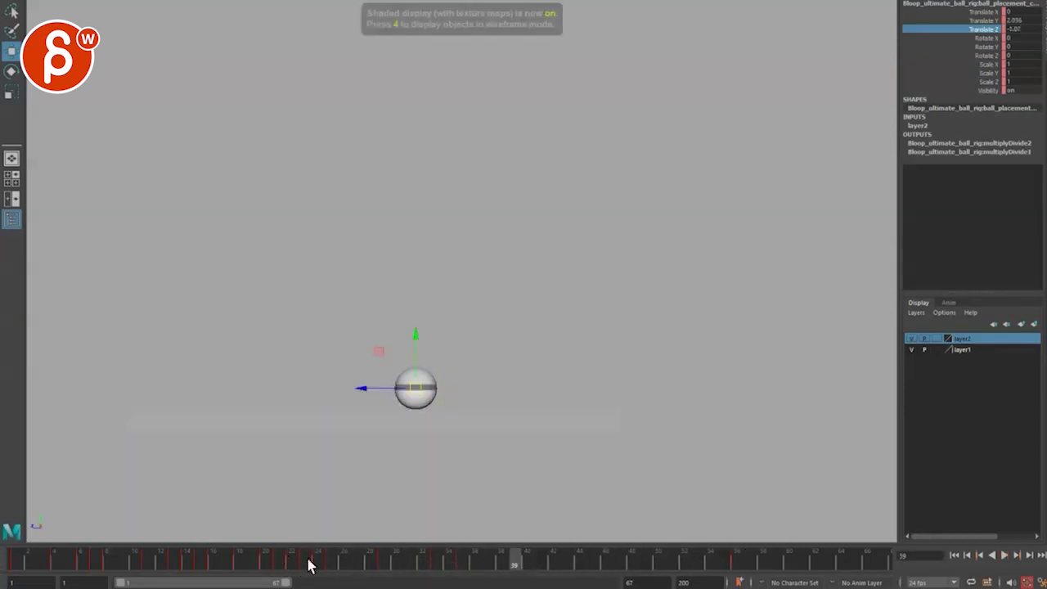
left_click(211, 564)
key("alt+v")
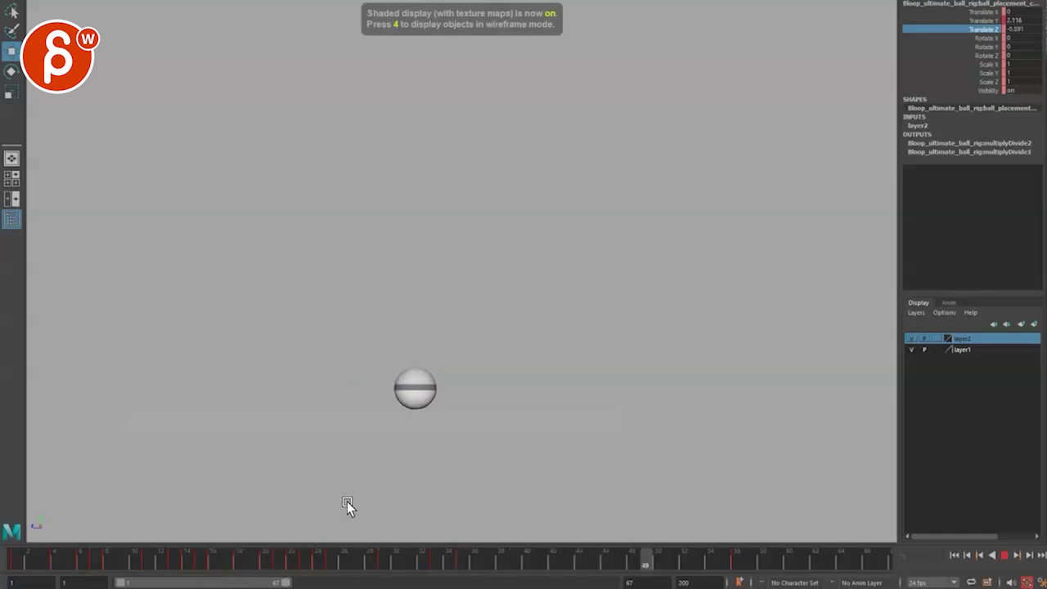
left_click(285, 562)
left_click(135, 563)
key("alt+v")
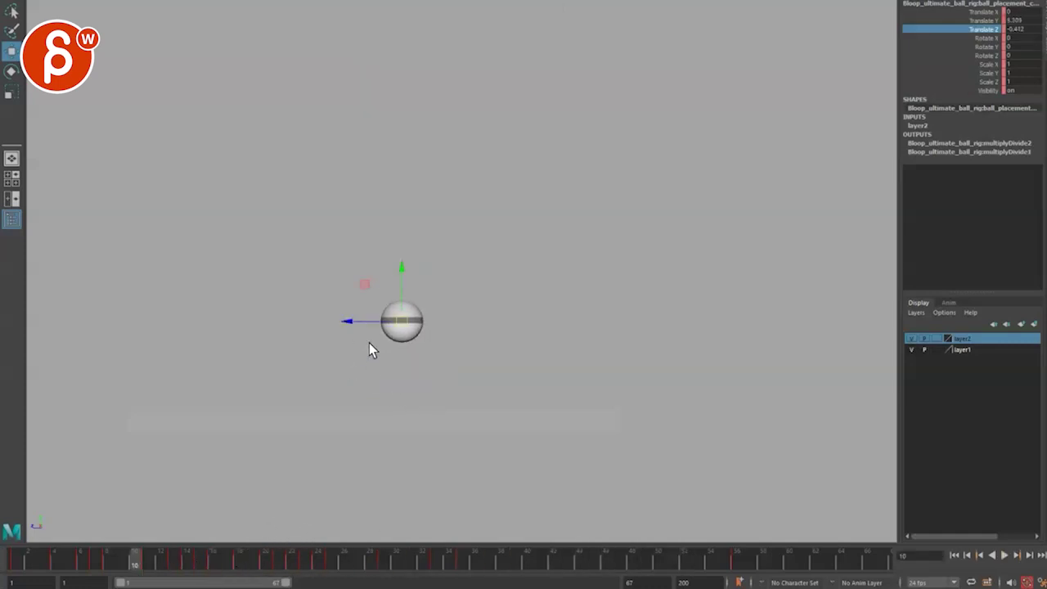
Play the animation in wireframe display, and switch back to shaded display during playback.
key("4")
key("alt+v")
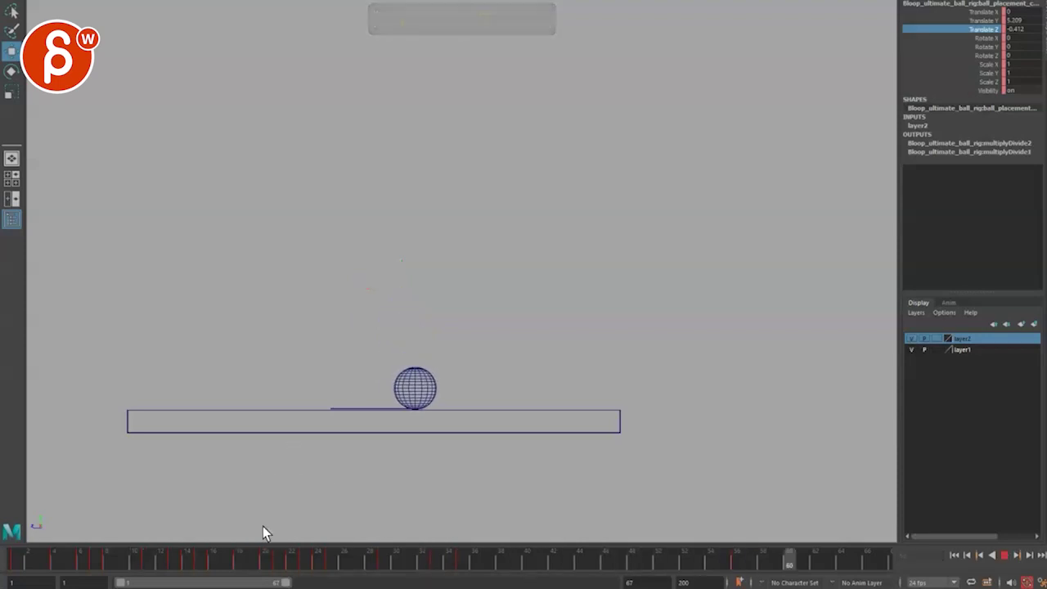
key("6")
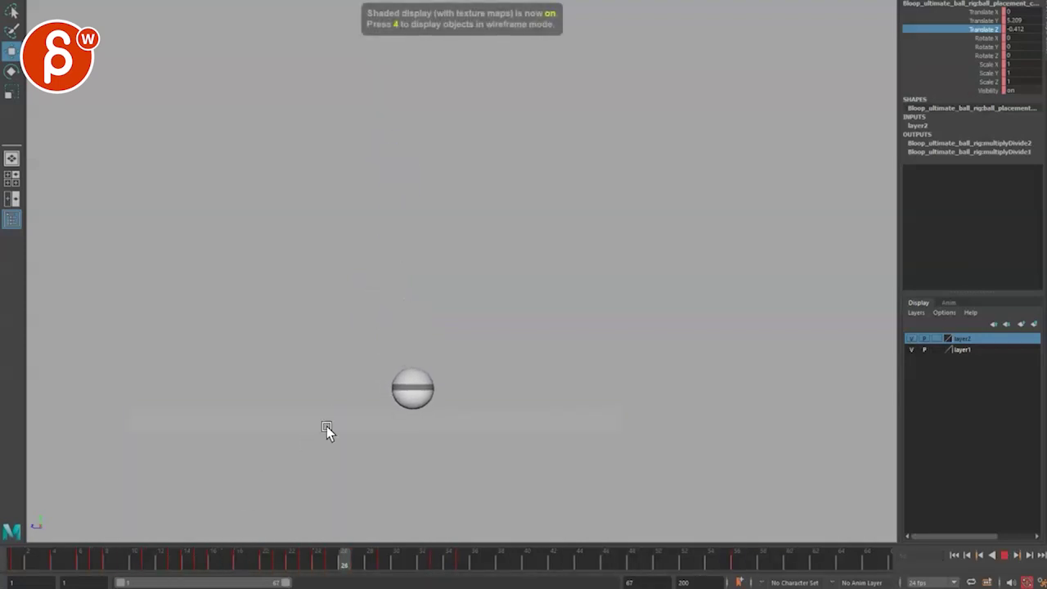
key("alt+v")
Reselect the ball's controls in the enlarged side view and scrub the animation to frame 33.
key("space")
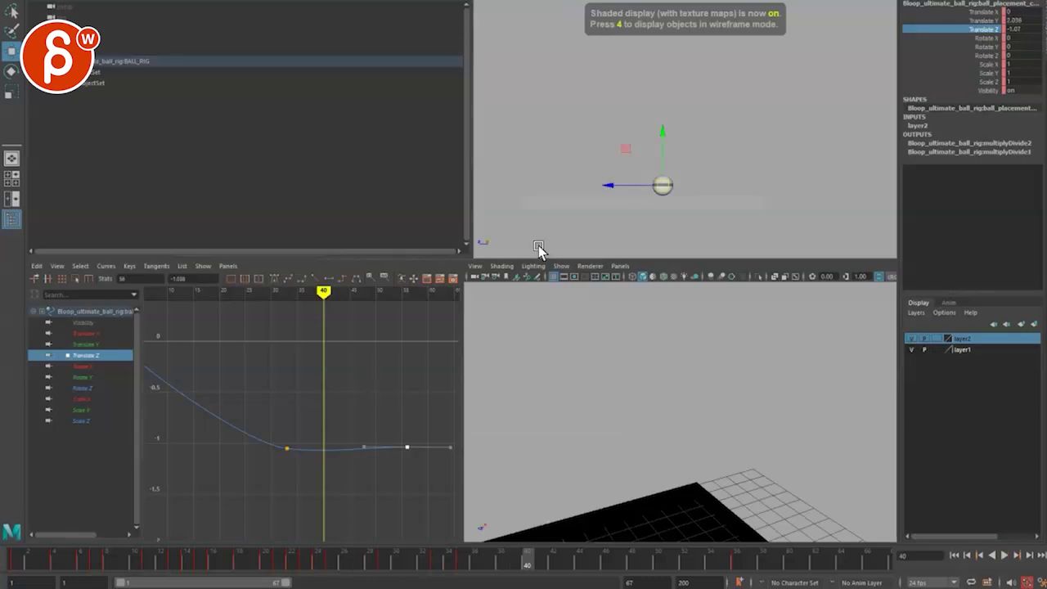
key("space")
left_click(453, 372)
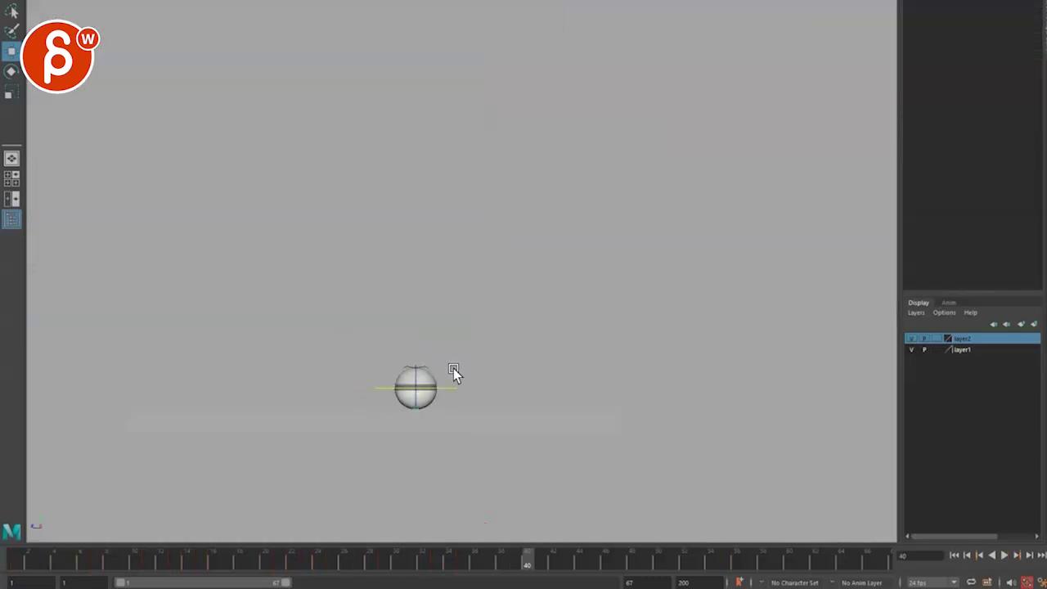
left_click_drag(453, 372, 368, 421)
left_click_drag(45, 567, 433, 565)
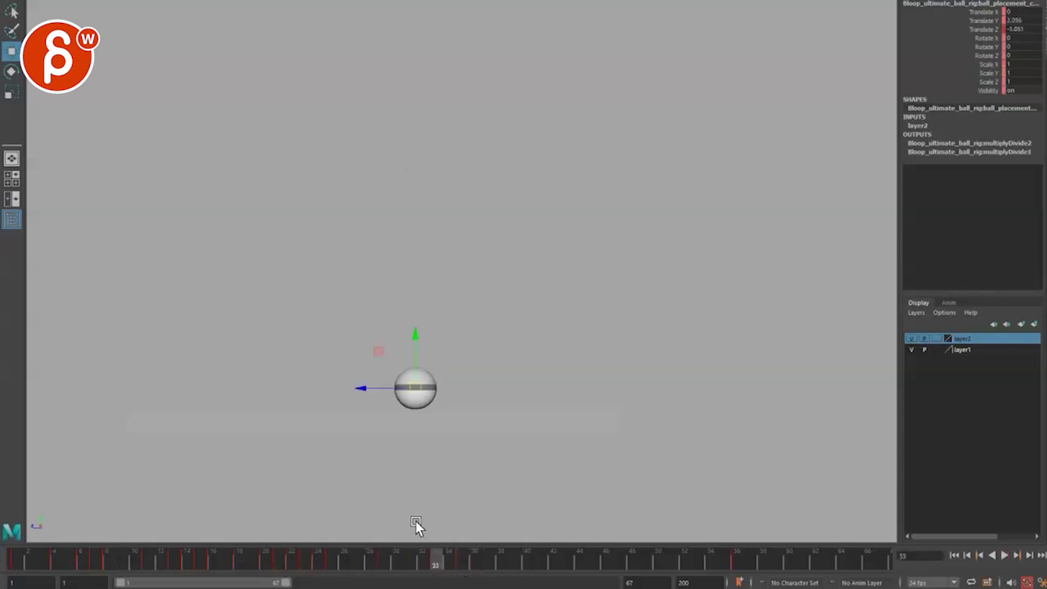
Rotate the ball about X to about -181.9 at frame 33 and frame its rotation curves in the Graph Editor.
key("space")
key("e")
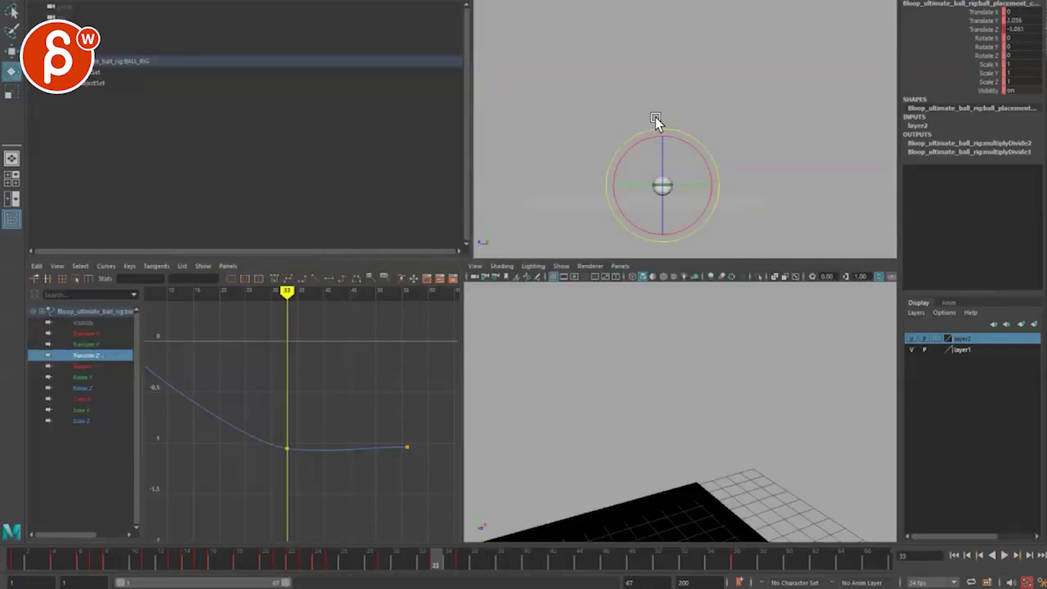
mouse_move(682, 136)
left_mouse_down()
mouse_move(708, 173)
mouse_move(643, 229)
left_mouse_up()
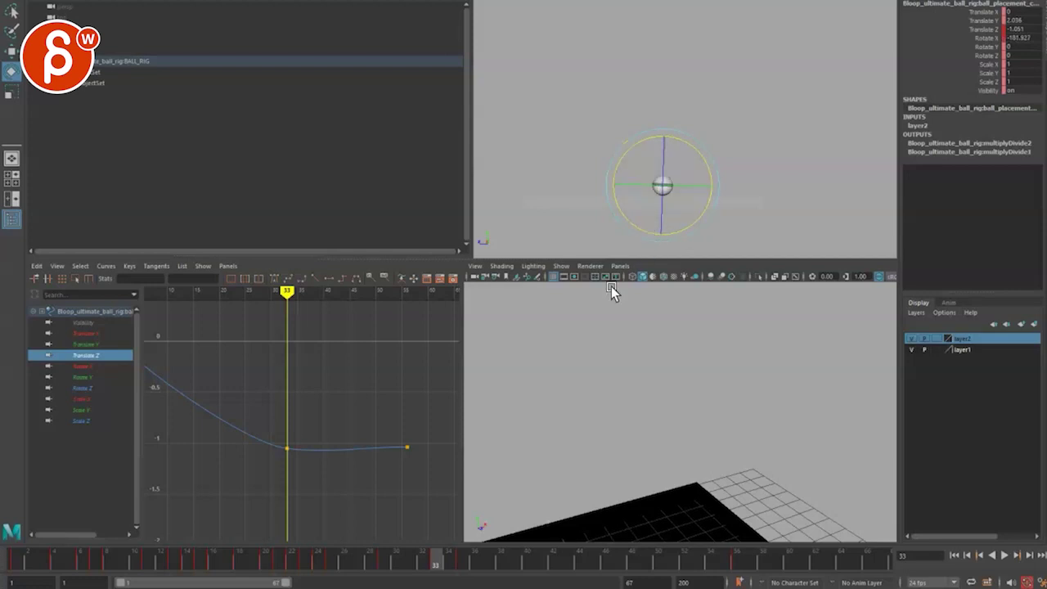
left_click_drag(80, 366, 80, 387)
key("f")
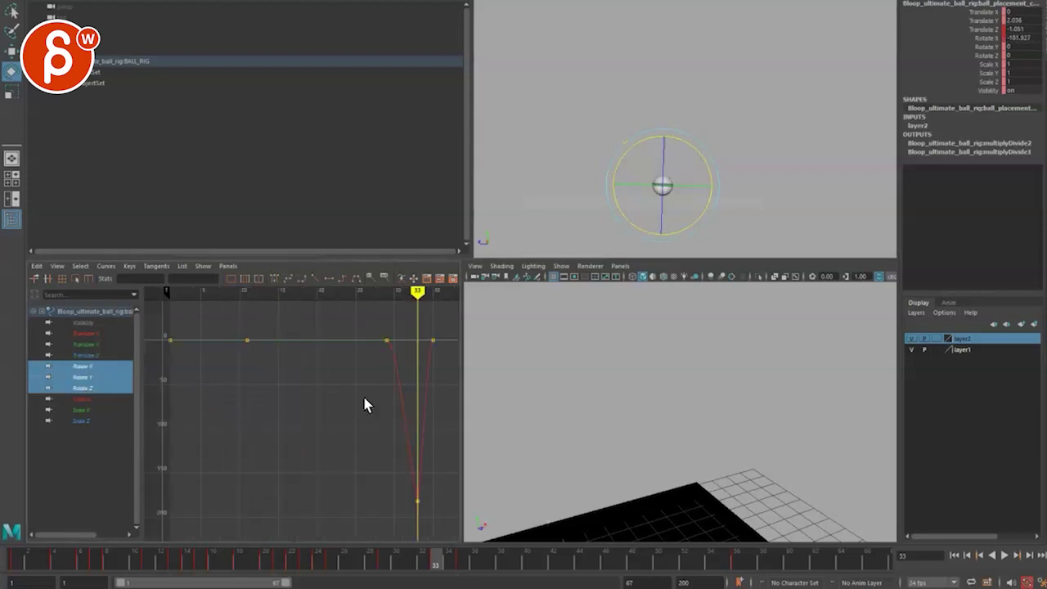
Delete the rotation keys at frames 11 and 29, give the first key linear tangents, and play the animation.
key("alt+shift+v")
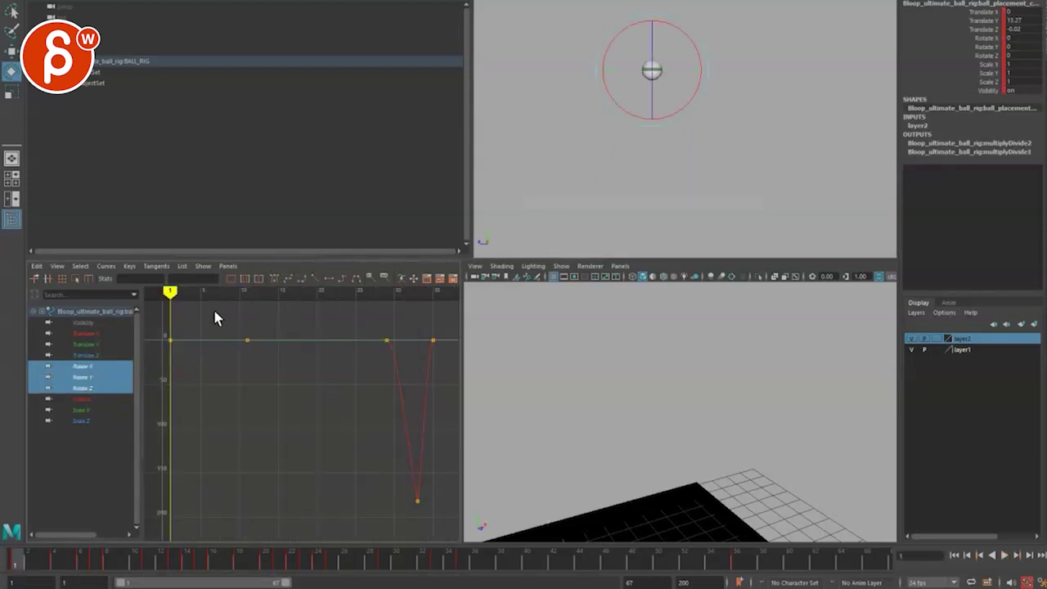
left_click_drag(215, 310, 386, 372)
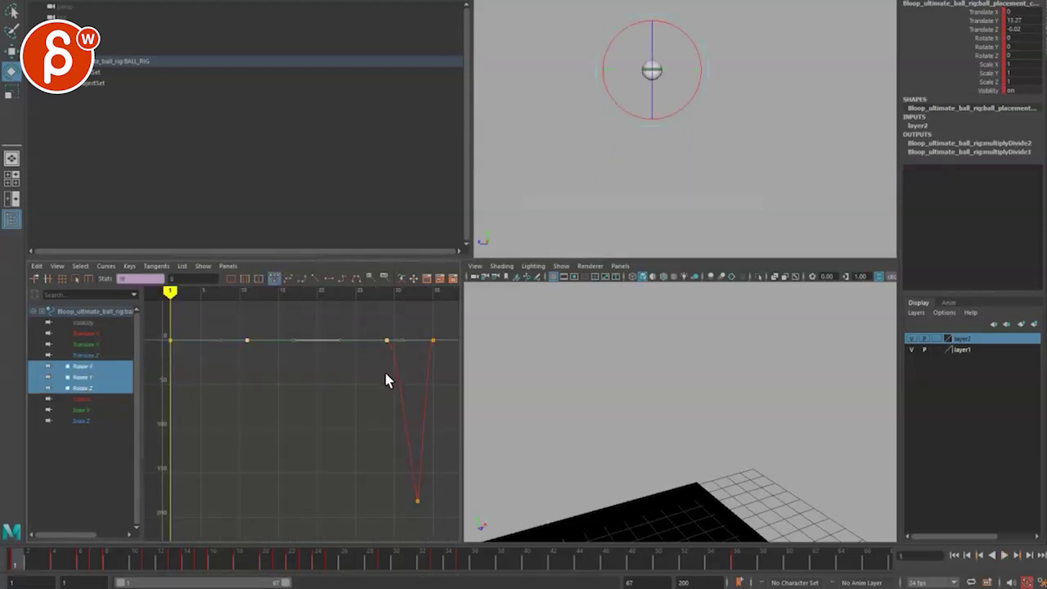
key("Delete")
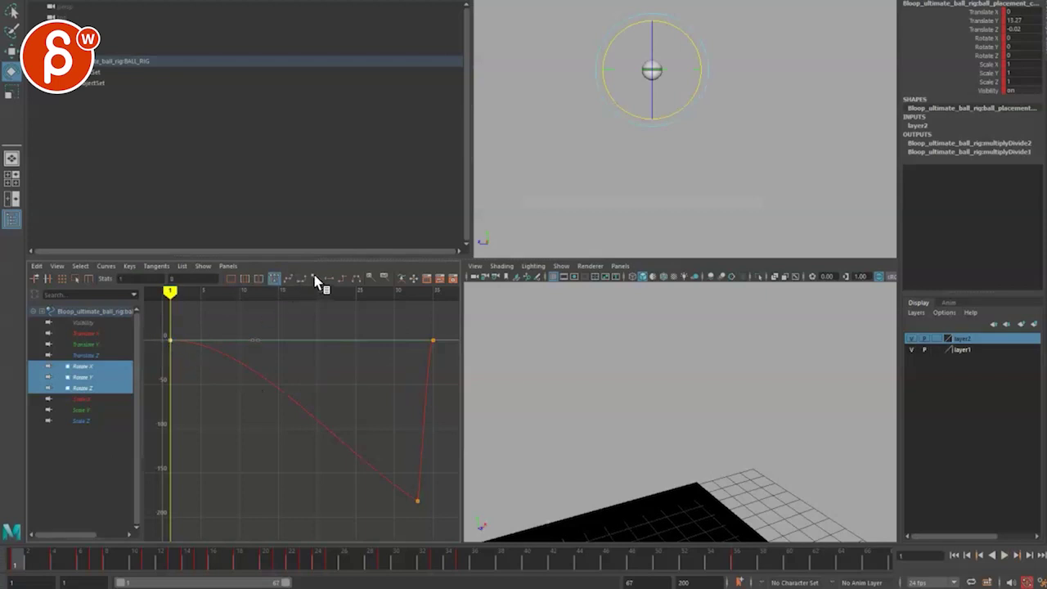
key("alt+v")
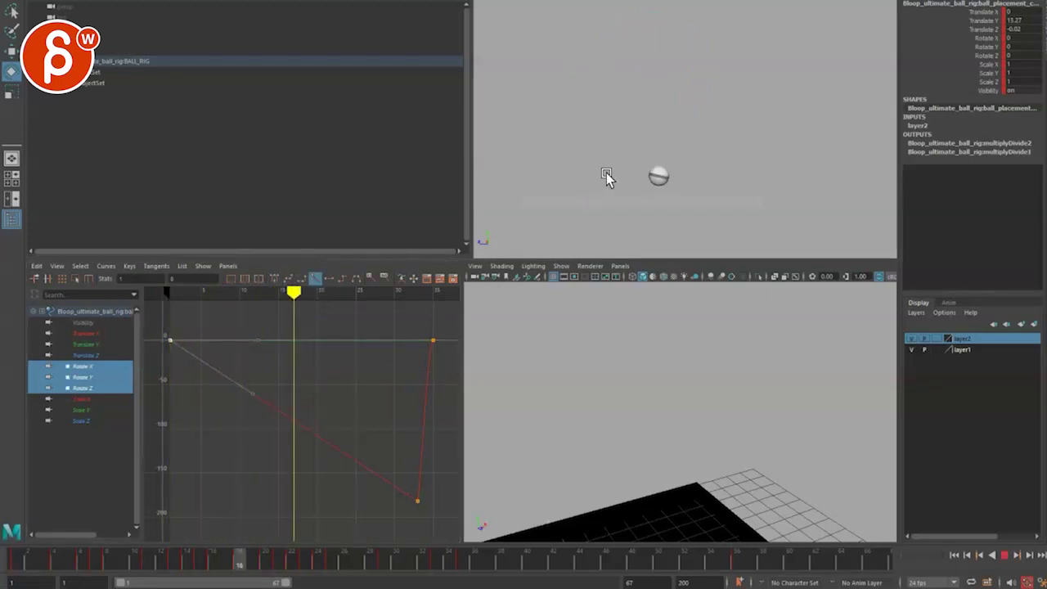
Delete the rotation key at frame 35 and flatten the tangent of the Rotate X key at frame 33.
left_click(431, 338)
key("Delete")
left_click_drag(270, 564, 239, 557)
left_click(328, 278)
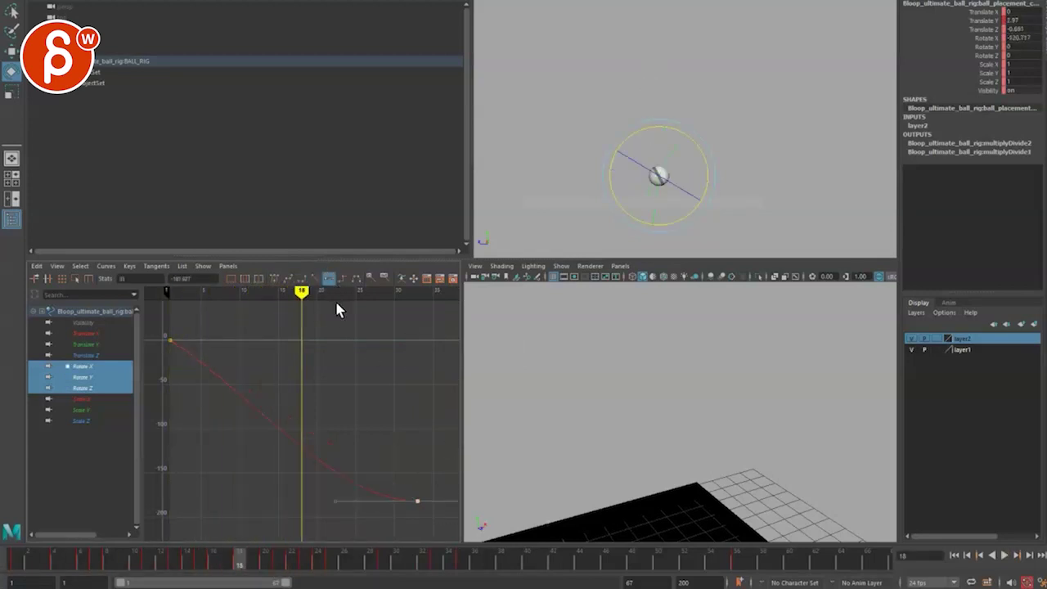
Steepen the start of the Rotate X curve and move its frame 33 key to about -115.9, scrubbing to check the roll.
key("w")
middle_click_drag(226, 356, 221, 382)
mouse_move(18, 557)
left_mouse_down()
mouse_move(171, 551)
mouse_move(305, 533)
mouse_move(345, 514)
mouse_move(362, 523)
mouse_move(338, 523)
mouse_move(346, 532)
mouse_move(360, 532)
mouse_move(341, 532)
mouse_move(352, 527)
left_mouse_up()
left_click_drag(404, 470, 432, 517)
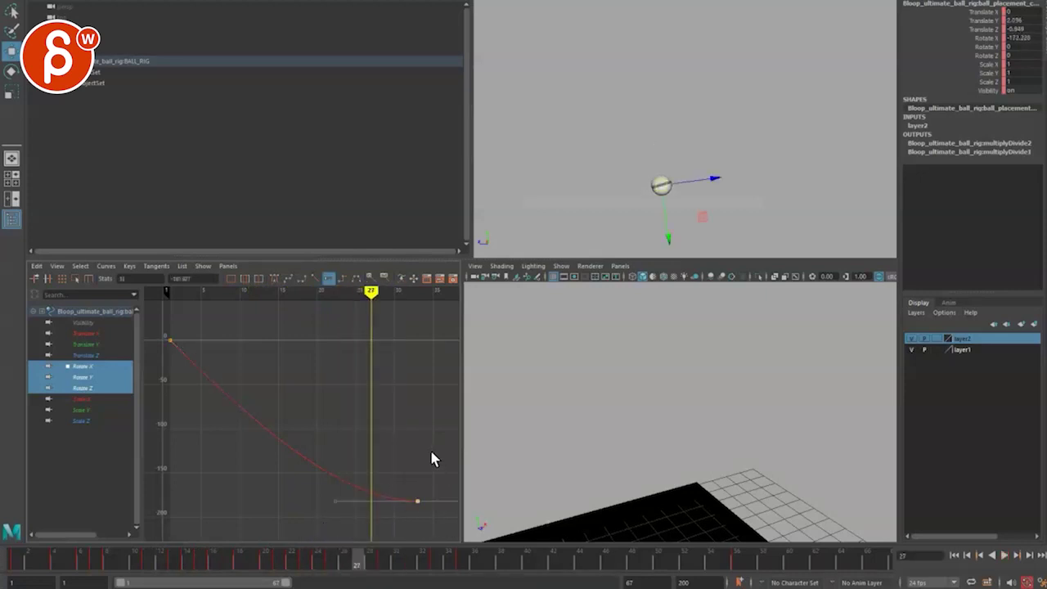
middle_click_drag(427, 447, 417, 389, "shift")
mouse_move(178, 561)
left_mouse_down()
mouse_move(32, 560)
mouse_move(455, 535)
mouse_move(400, 546)
mouse_move(455, 547)
mouse_move(367, 554)
mouse_move(602, 554)
mouse_move(483, 558)
mouse_move(492, 552)
left_mouse_up()
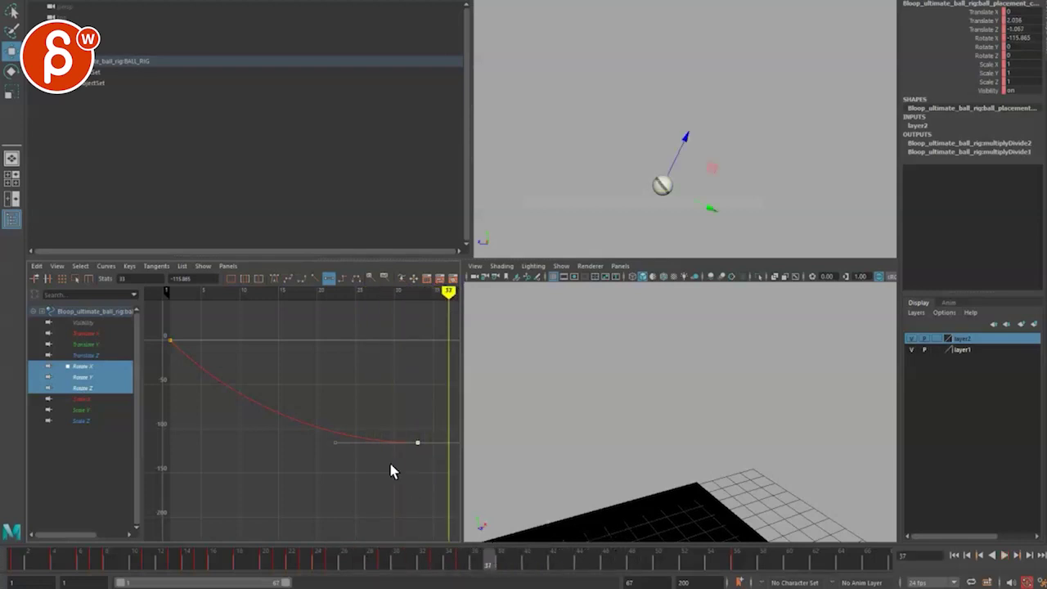
Key the ball at frame 56 and raise its Rotate X key there to about -106.6 for a slight backward roll.
middle_click_drag(389, 461, 329, 488, "alt")
left_click_drag(400, 561, 738, 559)
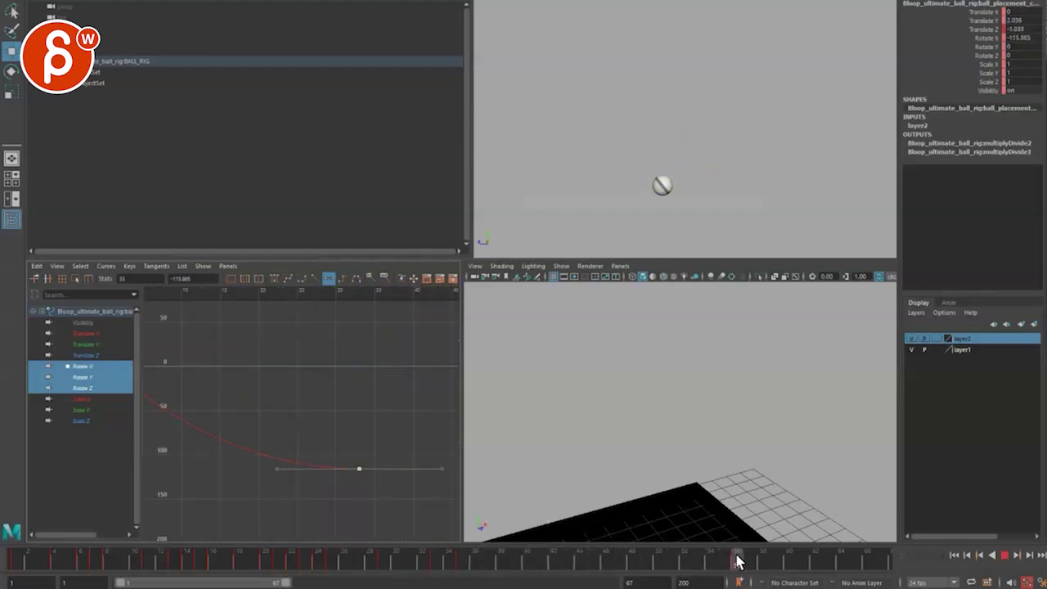
key("s")
middle_click_drag(283, 461, 238, 455, "alt")
middle_click_drag(337, 465, 279, 451, "alt")
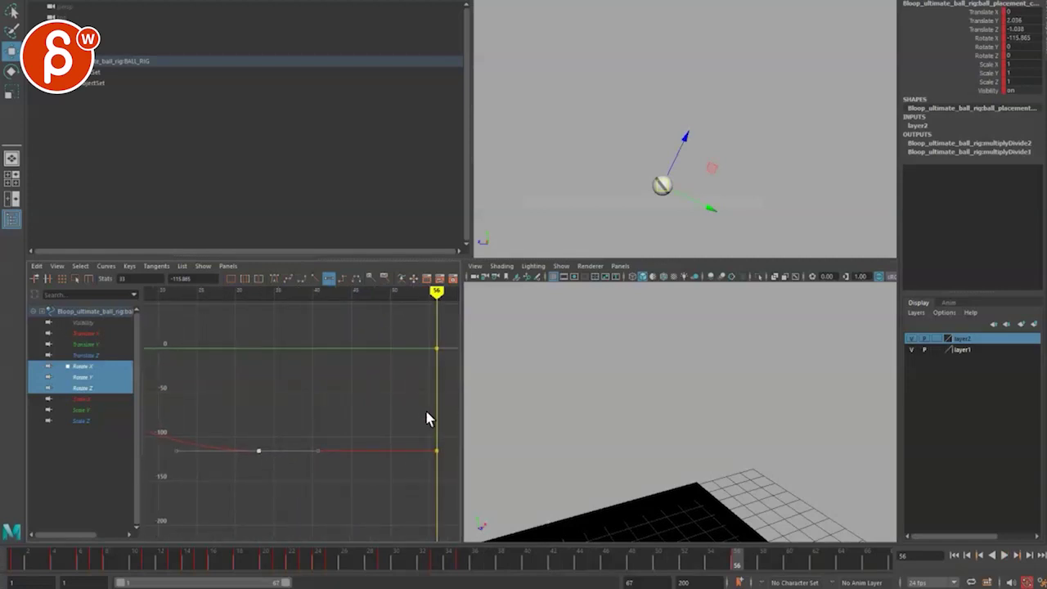
mouse_move(426, 413)
left_mouse_down()
mouse_move(444, 463)
mouse_move(438, 429)
left_mouse_up()
left_click(259, 450)
left_click_drag(360, 558, 462, 561)
Scrub the roll to frame 56 in the enlarged side view, and lower the final Rotate X key to about -111.7.
key("space")
left_click_drag(384, 562, 736, 574)
key("space")
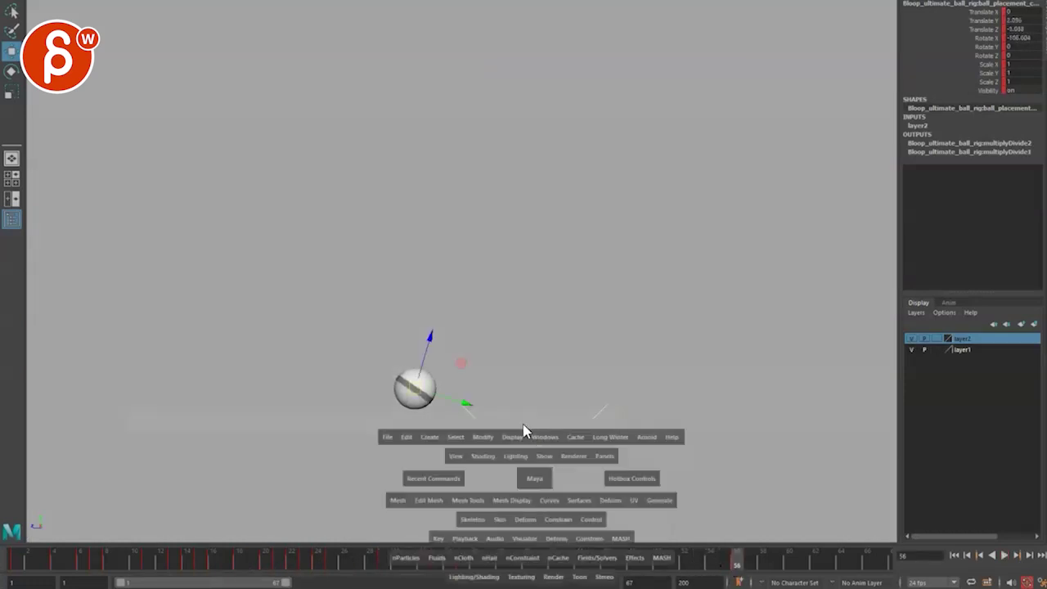
key("f")
right_click_drag(388, 435, 353, 359, "alt")
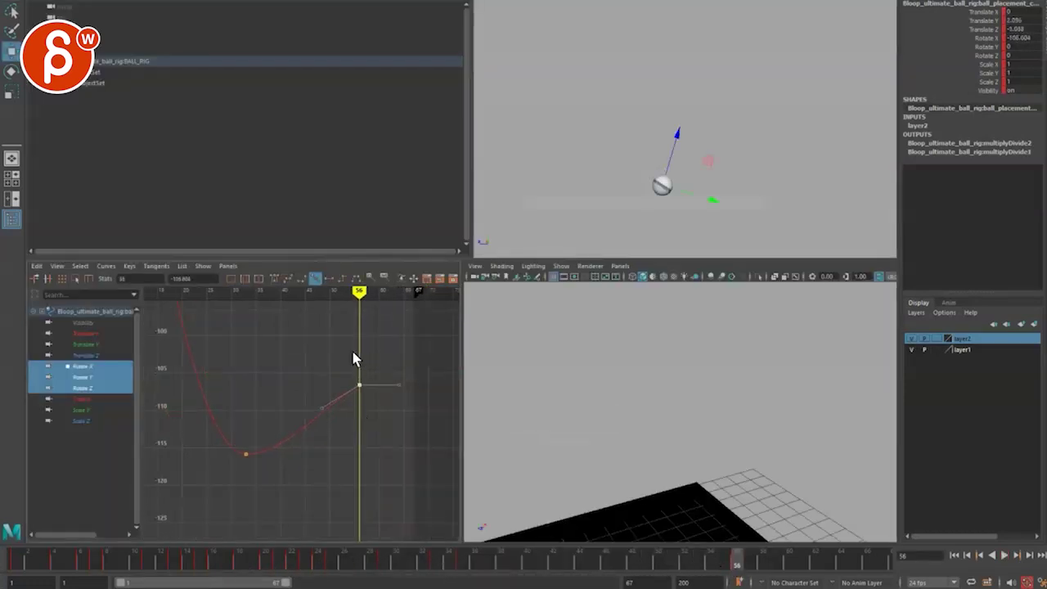
middle_click_drag(370, 370, 367, 421)
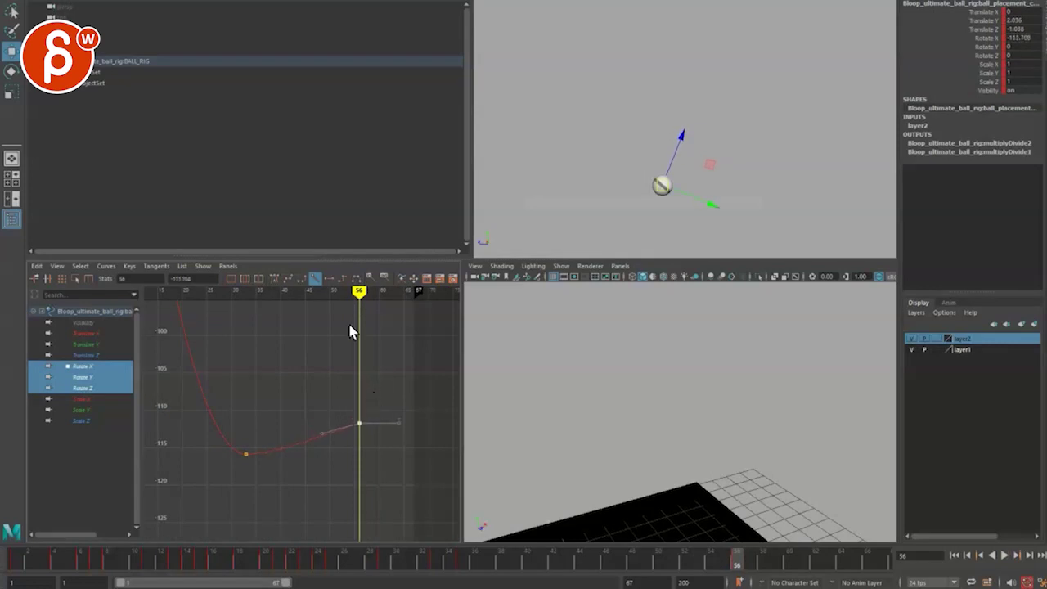
Frame the Translate Z curve and raise its final key at frame 56 to about -0.98.
left_click(108, 356)
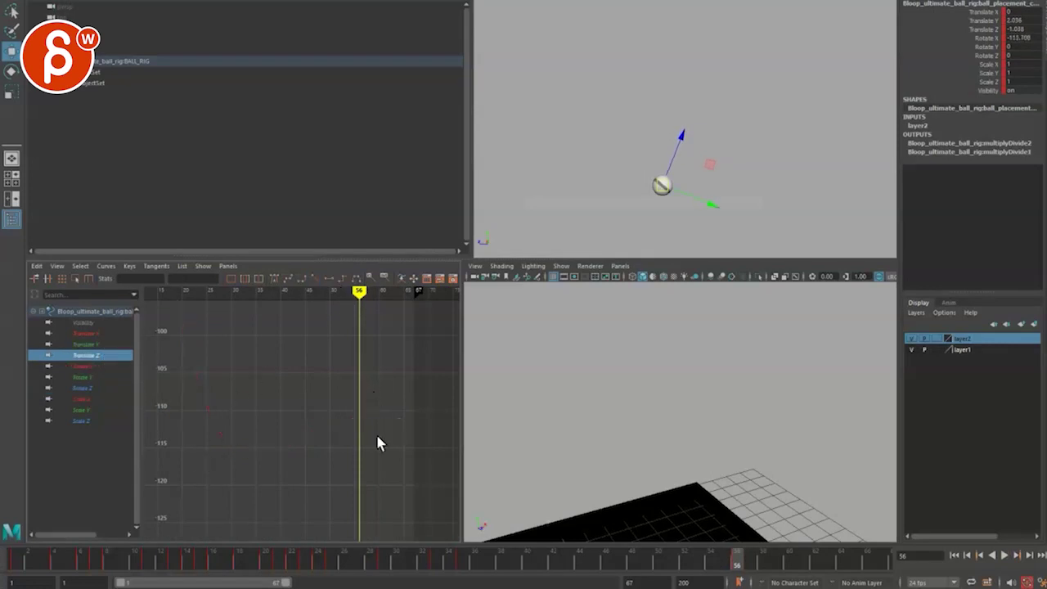
key("f")
middle_click_drag(448, 474, 437, 439)
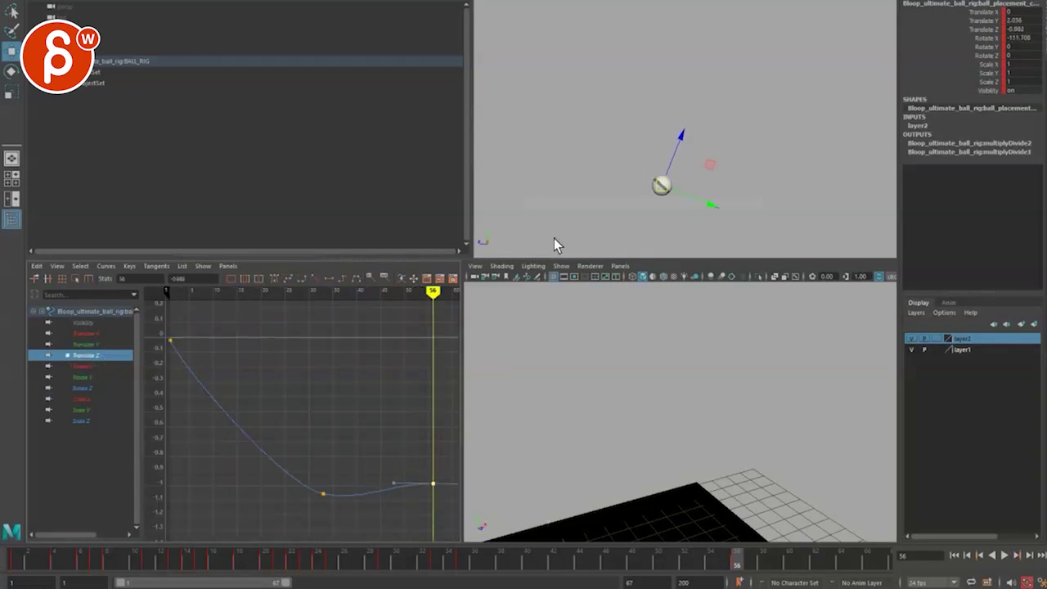
Scrub and play the rolling motion in the enlarged side view, and return to frame 1.
key("space")
left_click_drag(496, 560, 593, 572)
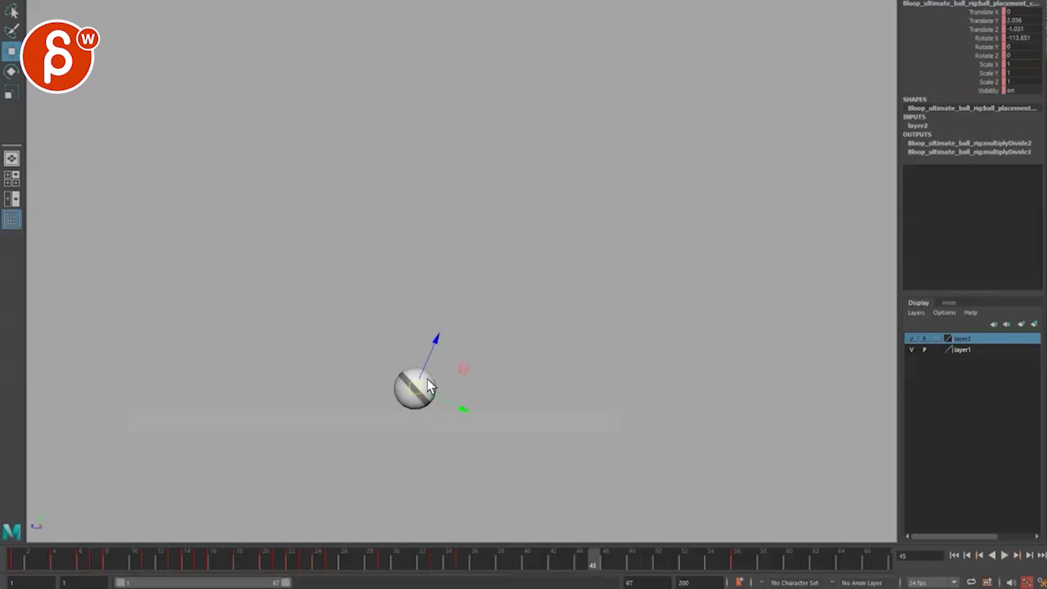
left_click_drag(576, 570, 151, 440)
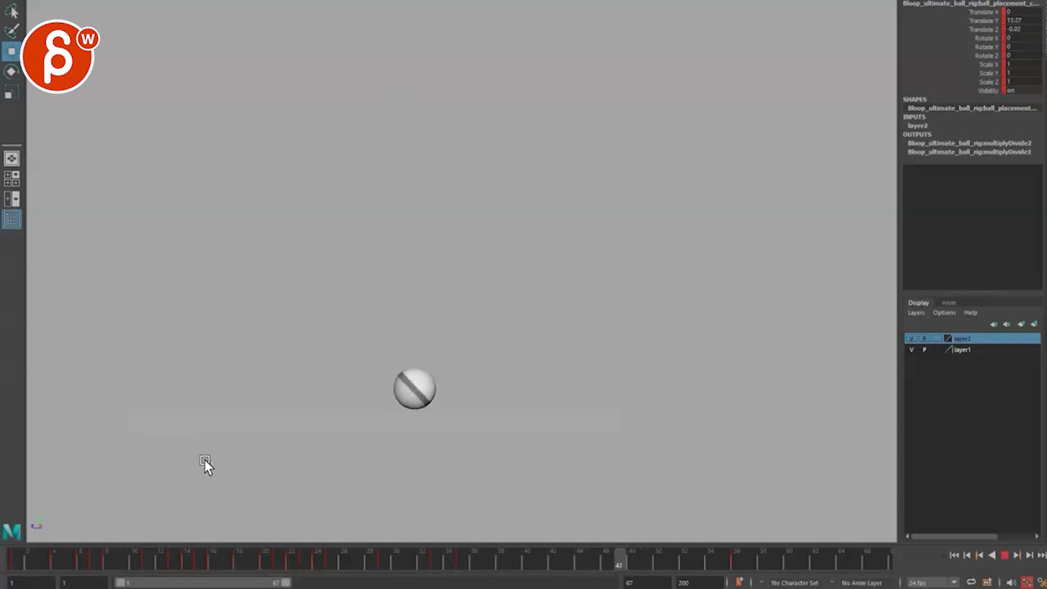
key("alt+v")
left_click(18, 564)
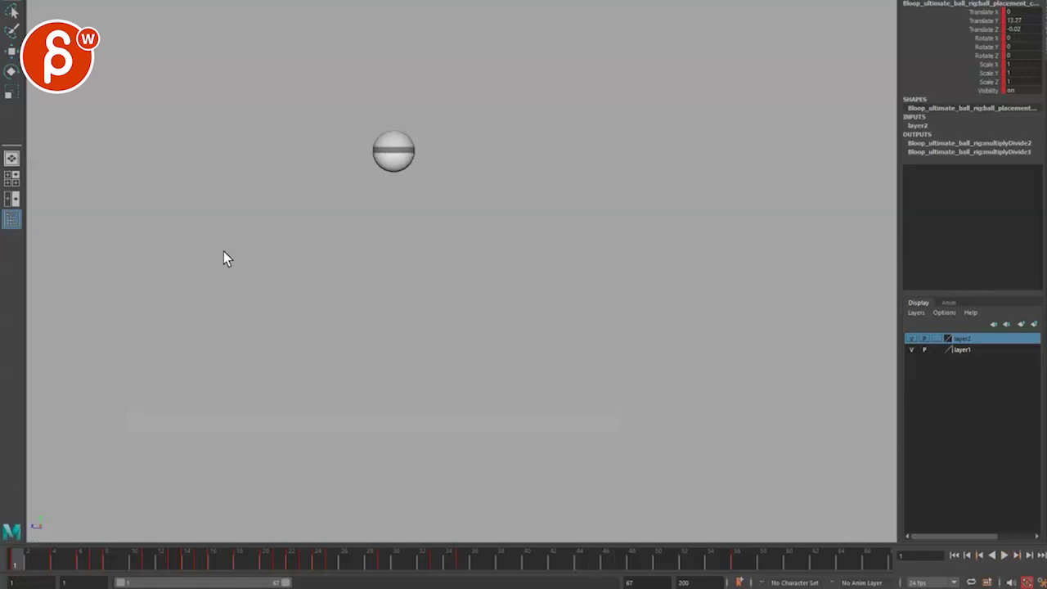
Examine the Translate Y curve's bounce arcs and key spacing in the enlarged Graph Editor.
key("space")
left_click(82, 344)
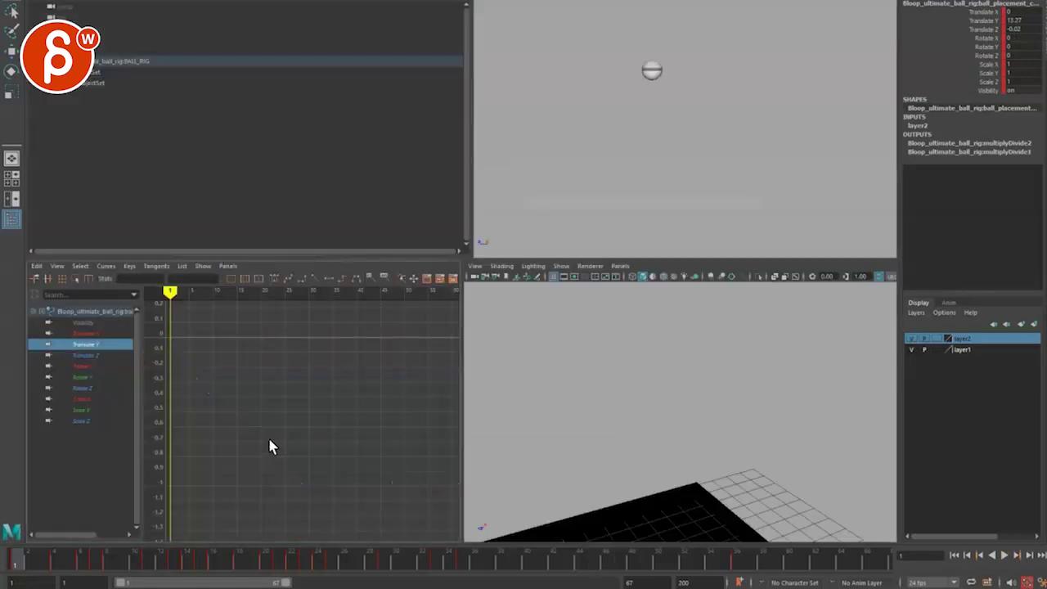
key("f")
left_click_drag(177, 510, 348, 360)
key("space")
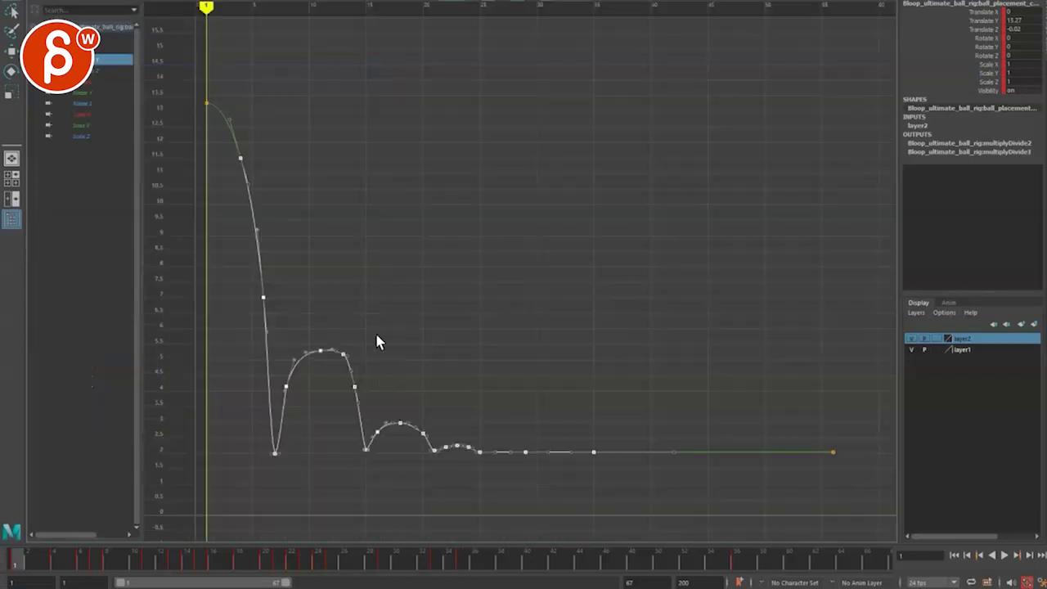
left_click(376, 395)
middle_click_drag(384, 341, 448, 349, "alt")
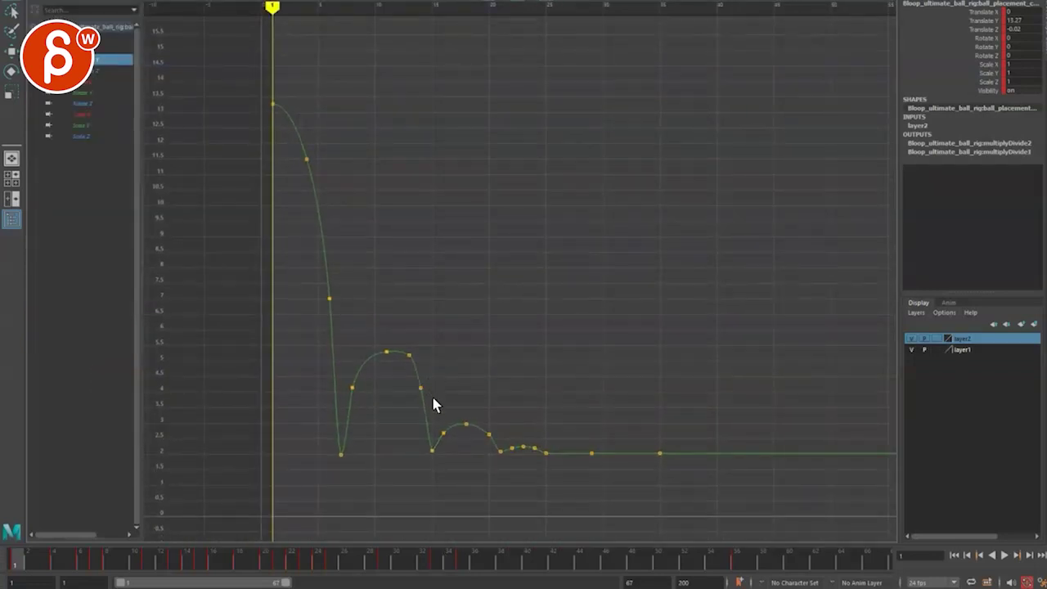
middle_click_drag(432, 398, 428, 397, "alt")
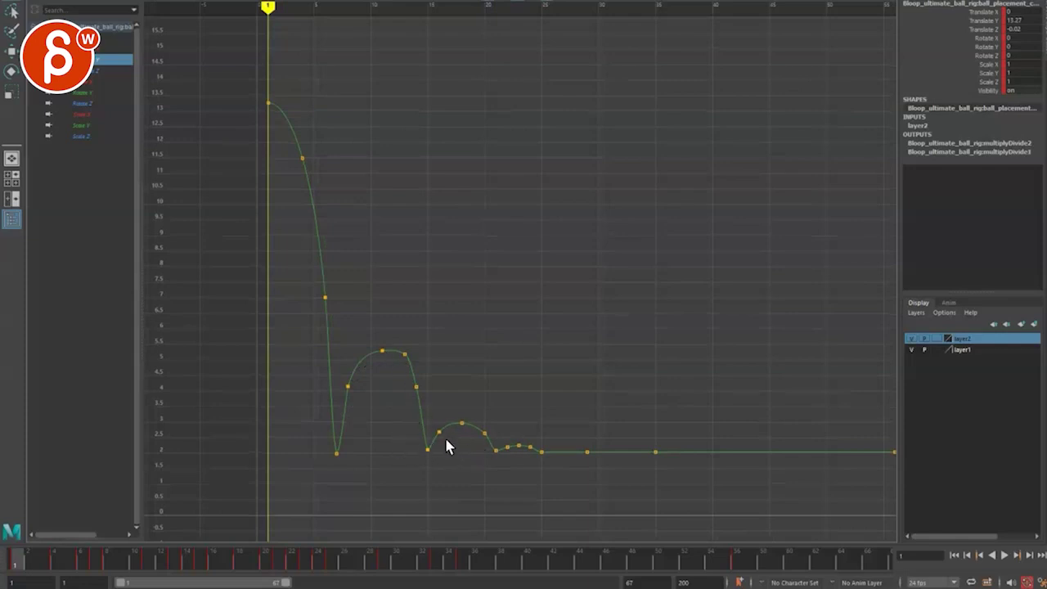
middle_click_drag(446, 439, 480, 436, "alt")
scroll(457, 417, "up", 1)
key("space")
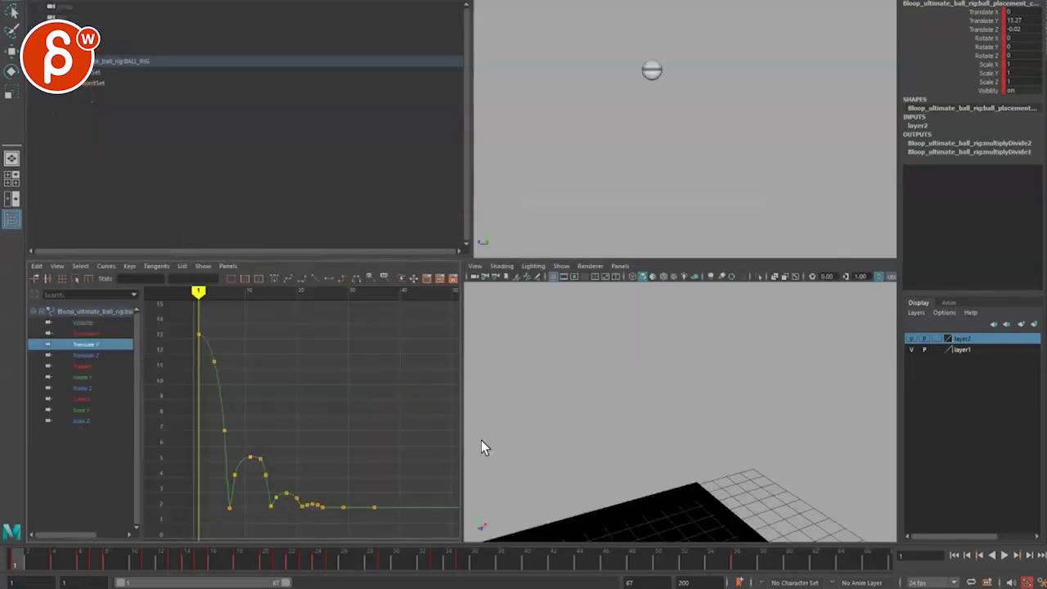
Go frame by frame through the ball's fall and first bounce up to frame 10.
mouse_move(21, 556)
left_mouse_down()
mouse_move(52, 555)
mouse_move(27, 557)
left_mouse_up()
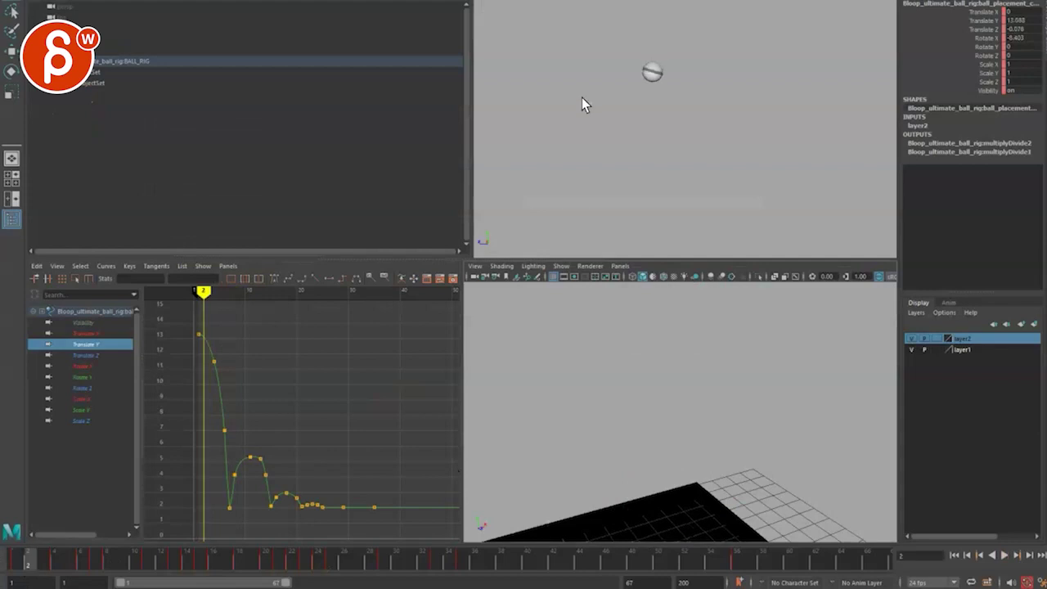
key("alt+period")
key("alt+period")
key("alt+period")
key("alt+period")
key("alt+period")
key("alt+period")
key("alt+period")
key("alt+period")
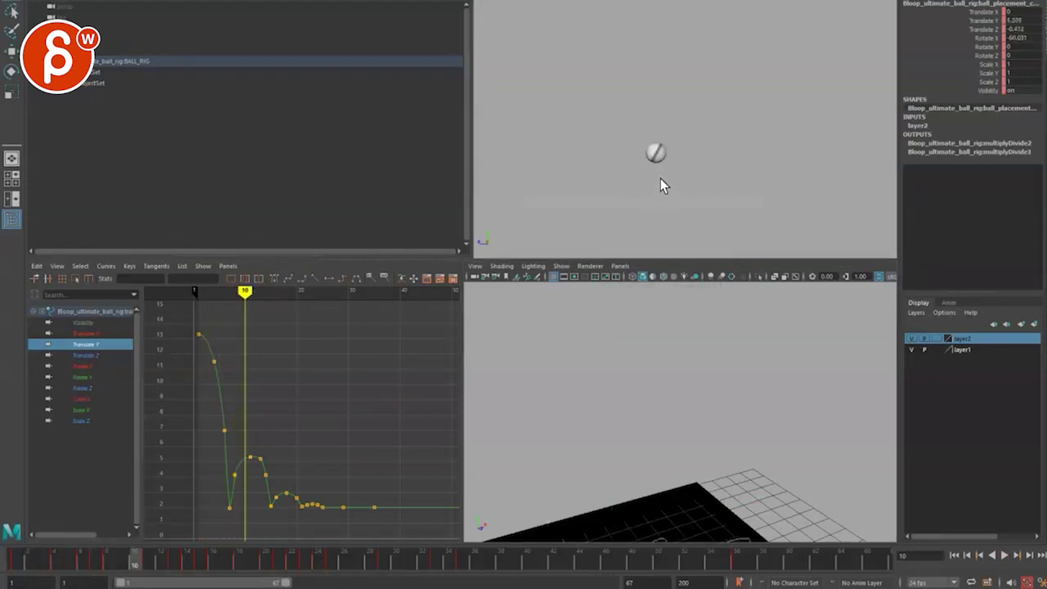
key("alt+comma")
key("alt+comma")
key("alt+comma")
key("alt+period")
key("alt+period")
key("alt+period")
Select the Translate Y keys of the first bounce arc and lower its peak to about 3.8.
middle_click_drag(318, 378, 360, 331, "alt")
right_click_drag(360, 331, 370, 428, "alt")
left_click_drag(273, 492, 344, 406)
key("f")
middle_click_drag(321, 445, 352, 449, "alt")
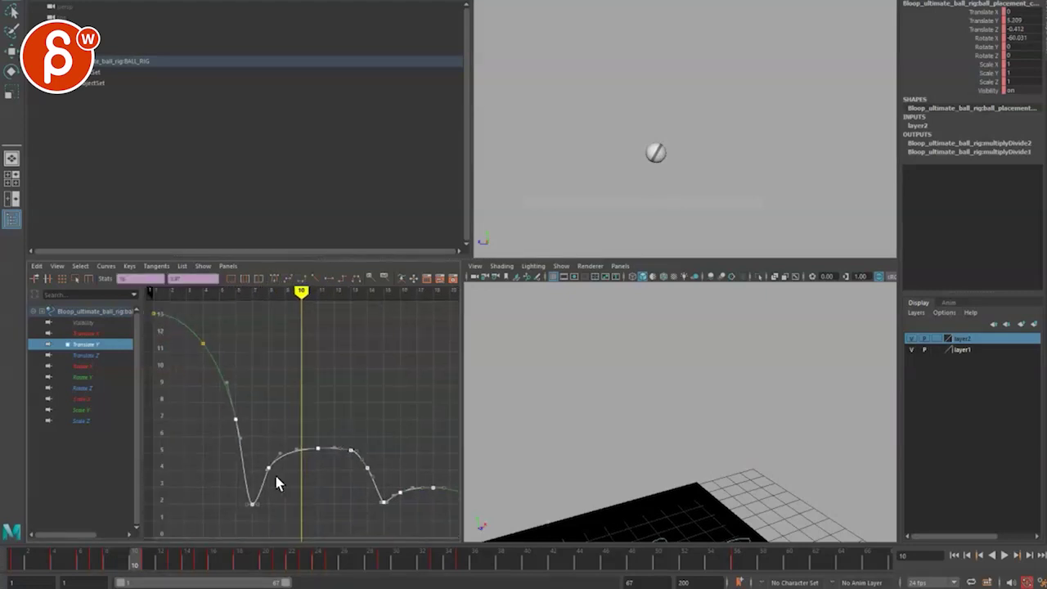
double_click(267, 479)
left_click_drag(365, 440, 365, 441)
key("w")
middle_click_drag(320, 420, 320, 447)
Move the first bounce's rising Translate Y key to frame 9 at about 3.4, and remove the key at frame 13.
left_click(278, 504)
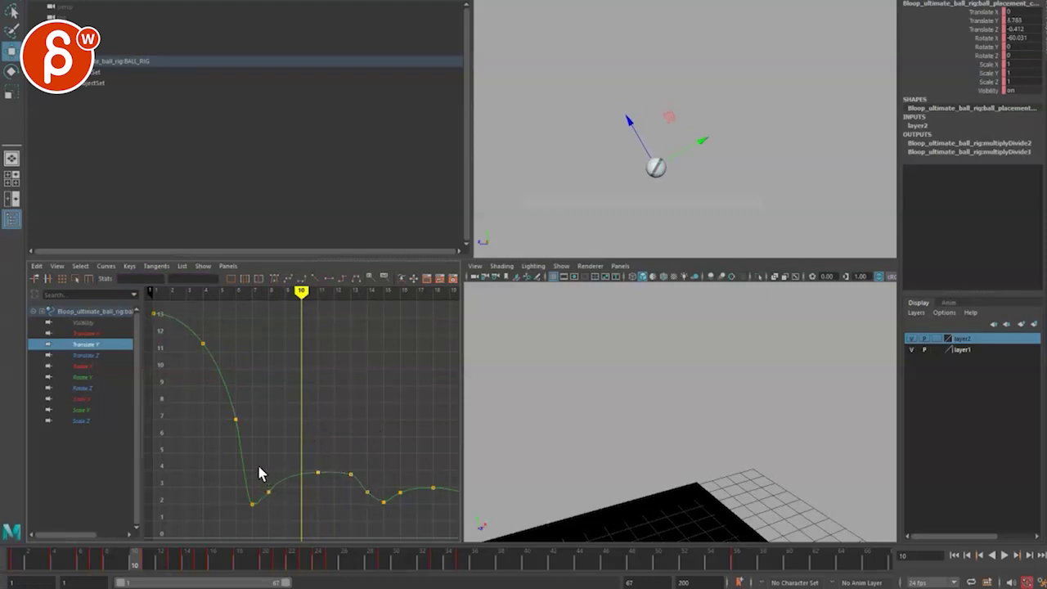
middle_click_drag(304, 455, 265, 504)
left_click(264, 479)
left_click_drag(341, 480, 355, 466)
middle_click_drag(355, 472, 306, 441)
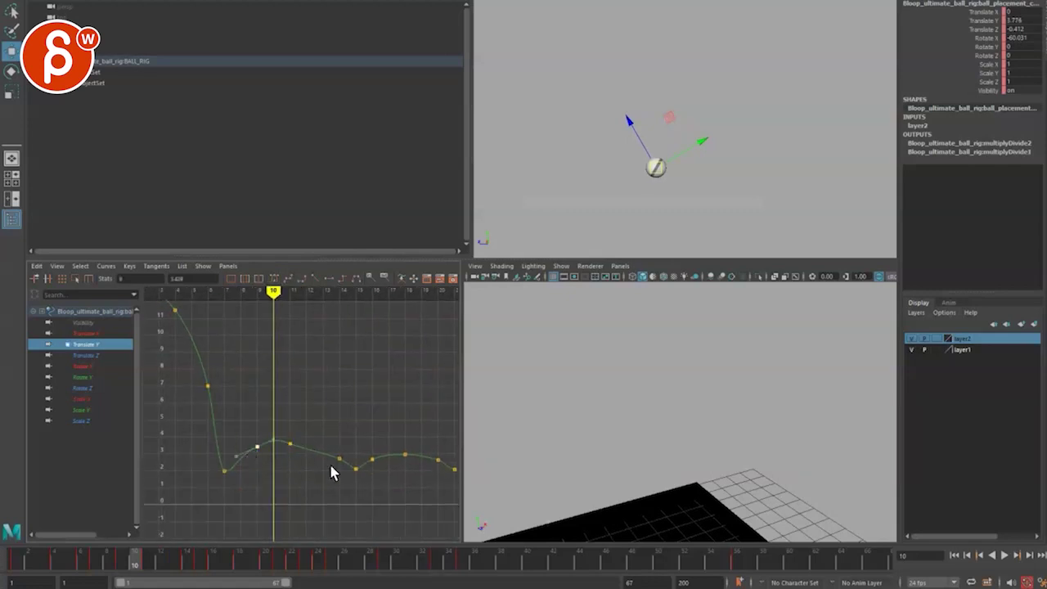
Reshape the Translate Y tangents at the frame 7 ground contact into a sharp V by raising both handles independently.
key("q")
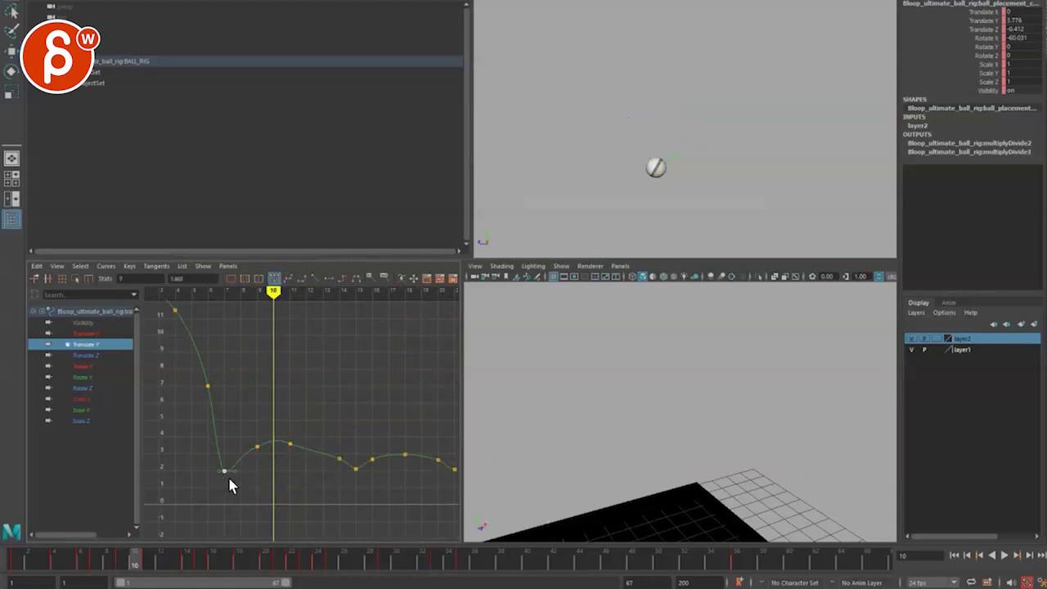
key("space")
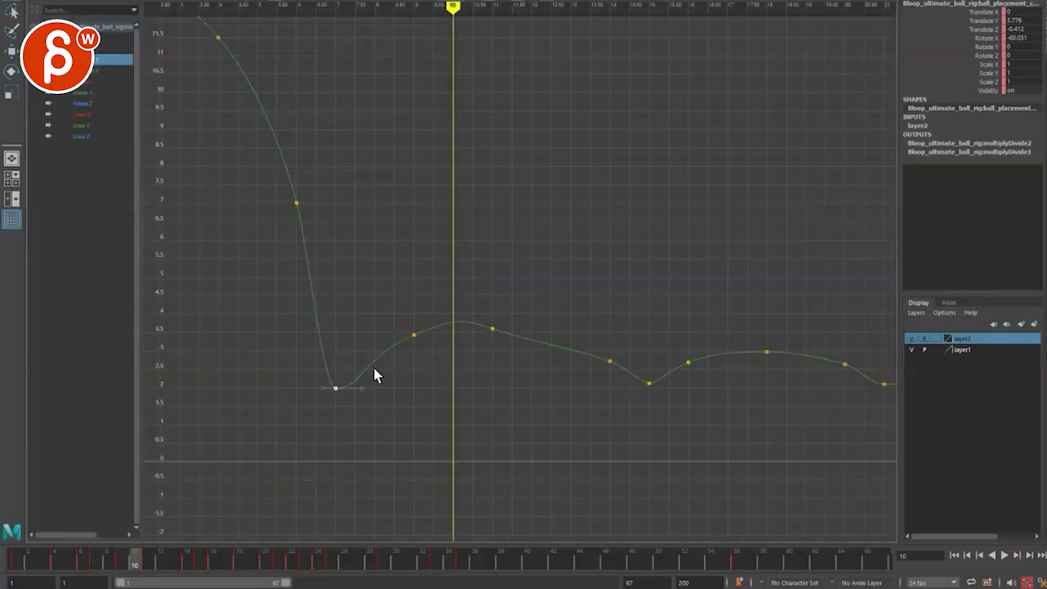
middle_click_drag(374, 375, 319, 395, "alt")
left_click_drag(312, 388, 312, 388)
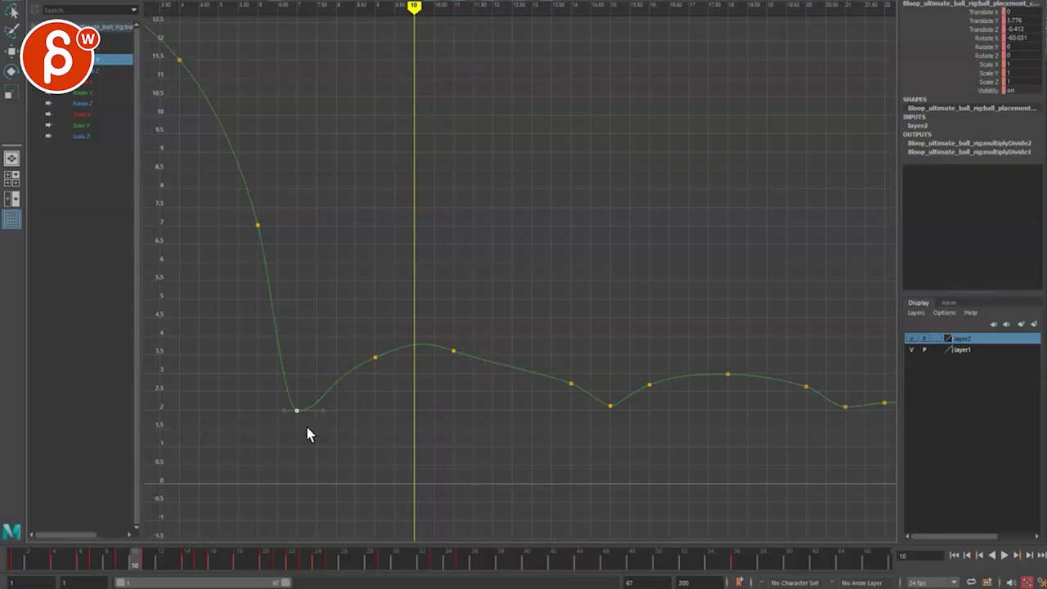
left_click_drag(281, 405, 283, 402)
key("w")
middle_click_drag(283, 351, 287, 315)
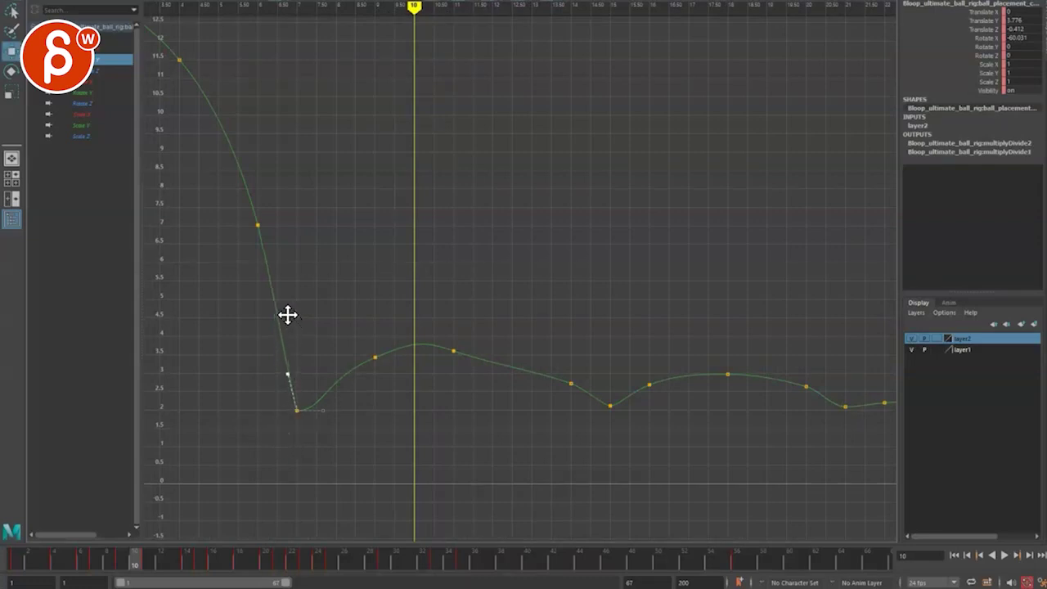
left_click_drag(327, 433, 308, 384)
middle_click_drag(307, 390, 313, 327)
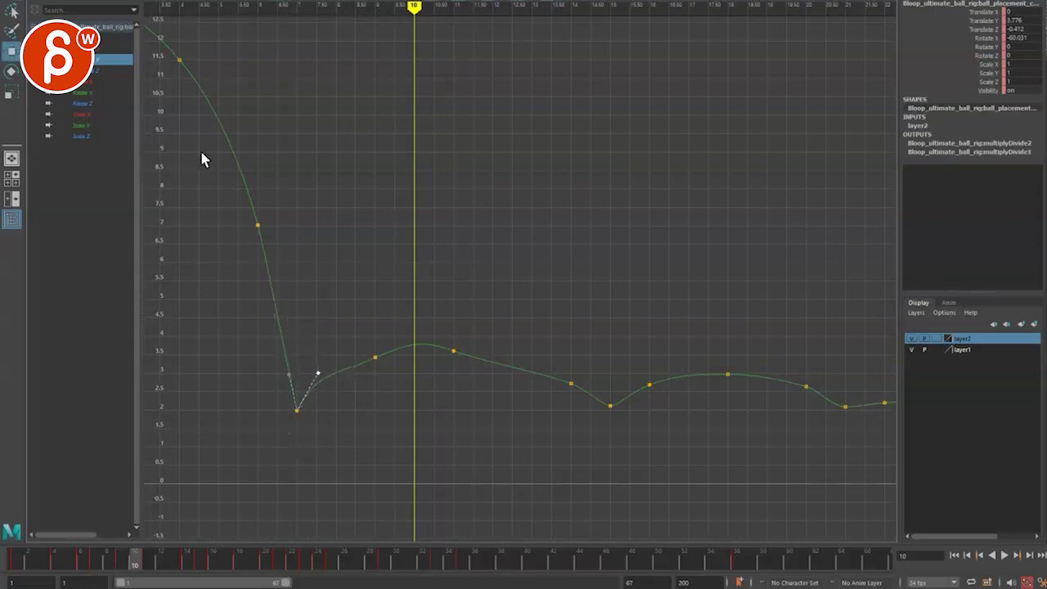
Raise the first bounce's rising Translate Y key at frame 9 to about 3.7, rounding the curve after the frame 7 contact.
middle_click_drag(274, 391, 275, 336)
left_click_drag(389, 372, 367, 329)
mouse_move(364, 335)
middle_mouse_down()
mouse_move(356, 325)
mouse_move(342, 331)
mouse_move(374, 332)
middle_mouse_up()
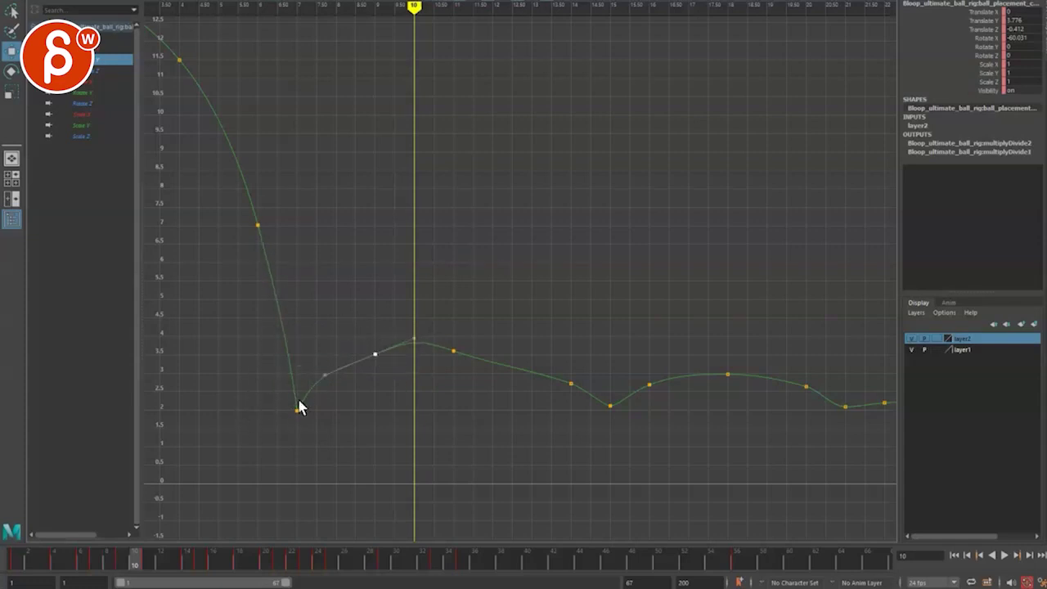
middle_click_drag(333, 368, 324, 392)
left_click_drag(388, 370, 390, 373)
middle_click_drag(358, 353, 362, 346)
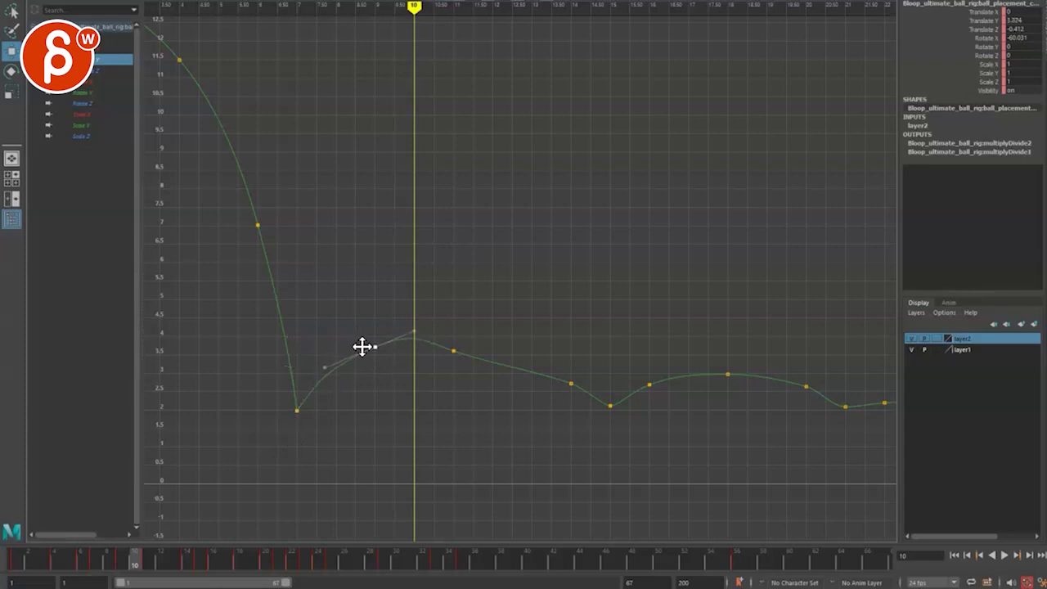
Raise the falling Translate Y key at frame 11 to about 3.7 and level it with the frame 9 key for a symmetrical arc.
left_click(453, 350)
middle_click_drag(451, 334, 442, 323)
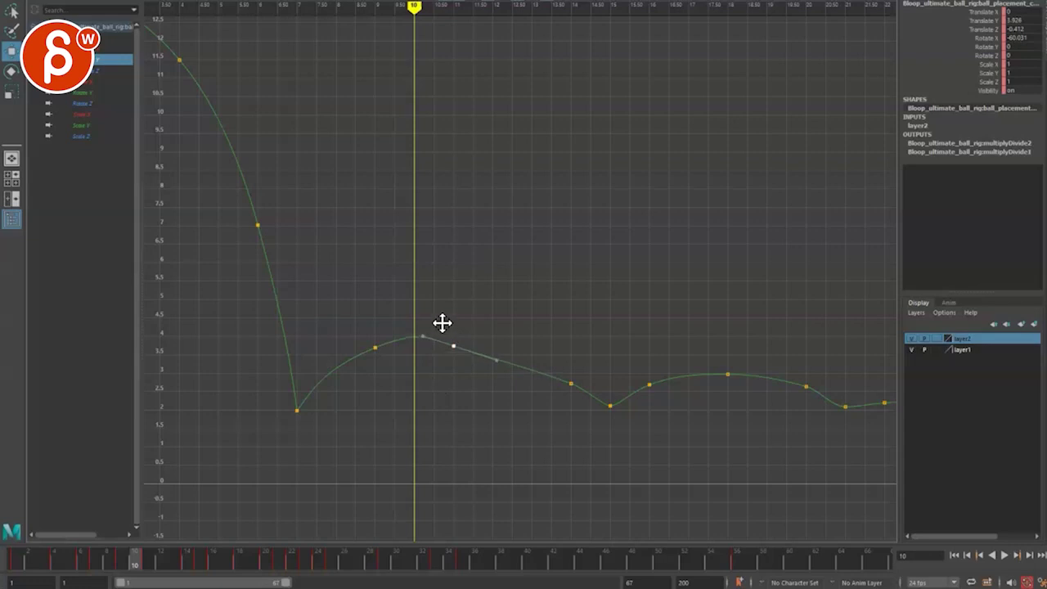
left_click(373, 348)
left_click_drag(357, 377, 314, 358)
middle_click_drag(357, 328, 363, 320)
left_click(453, 346)
middle_click_drag(453, 330, 433, 345)
Delete the Translate Y keys at frames 14, 18, 20 and 22 to 25.
middle_click_drag(593, 449, 520, 453, "alt")
right_click_drag(521, 453, 416, 456, "alt")
middle_click_drag(379, 402, 292, 439, "alt")
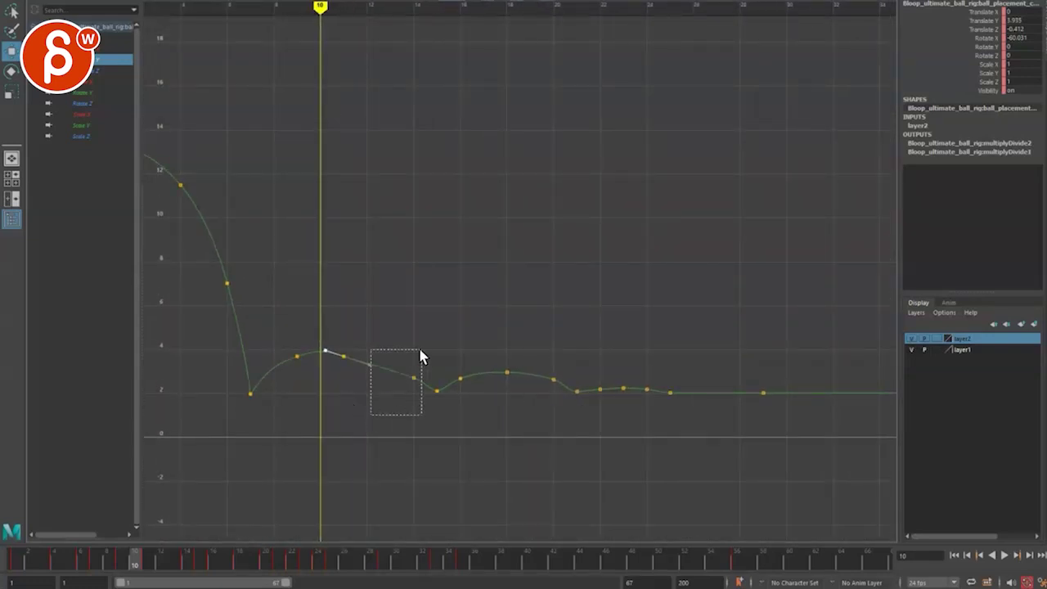
left_click_drag(421, 356, 422, 354, "shift")
key("Delete")
left_click_drag(506, 381, 563, 344)
key("Delete")
left_click_drag(648, 379, 673, 378)
key("Delete")
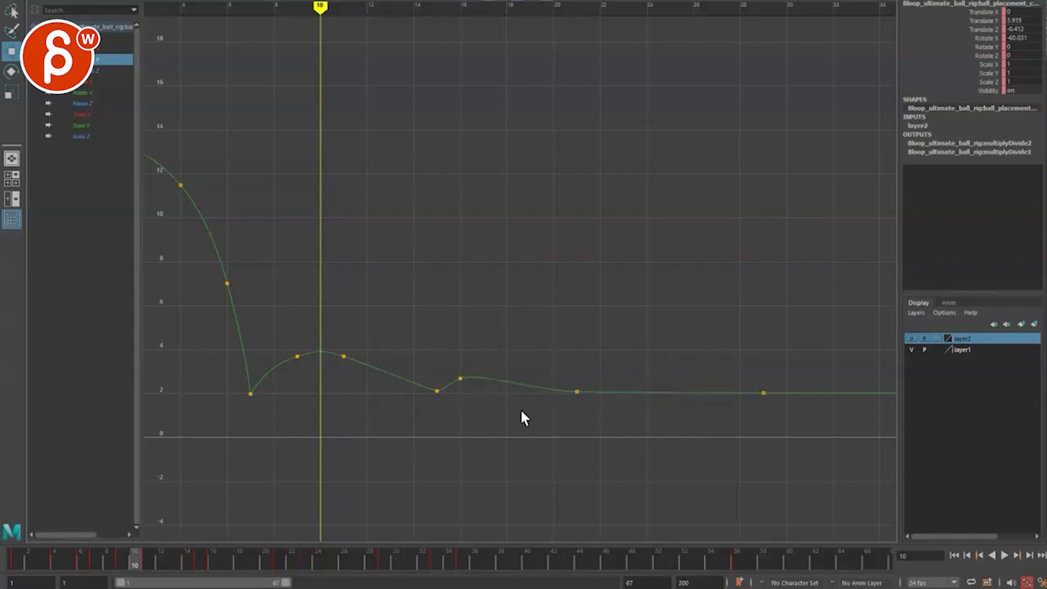
Shift the Translate Y keys at frames 15, 16 and 21 two frames earlier.
left_click_drag(536, 420, 604, 372)
left_click_drag(401, 427, 595, 395)
left_click_drag(408, 419, 637, 343)
middle_click_drag(532, 348, 483, 362, "shift")
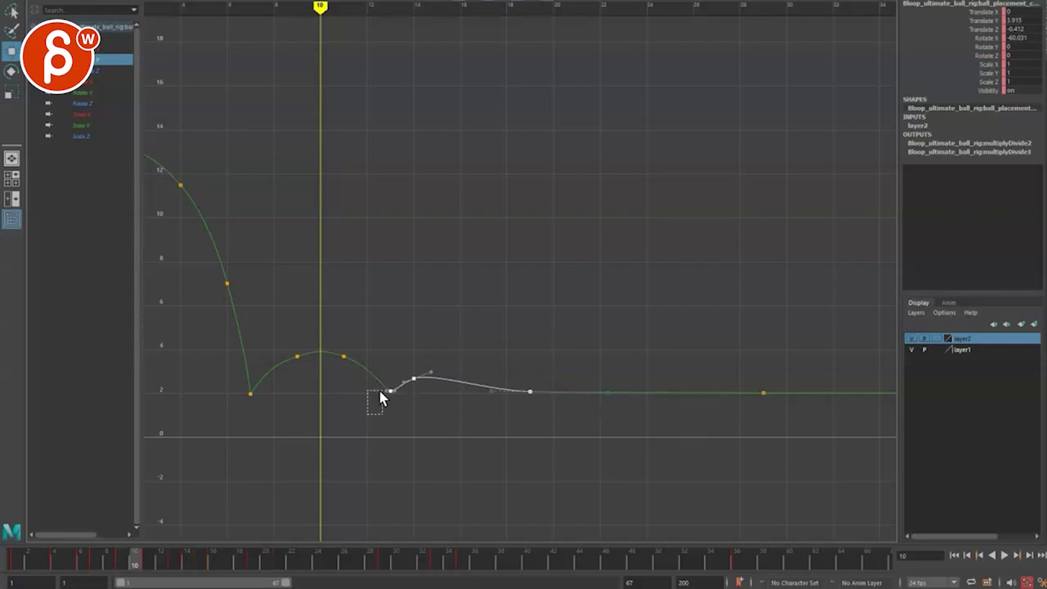
Raise both tangent handles at the frame 13 ground contact independently to form a sharp V.
left_click_drag(381, 392, 396, 379)
scroll(401, 412, "up", 3)
middle_click_drag(408, 410, 486, 370, "alt")
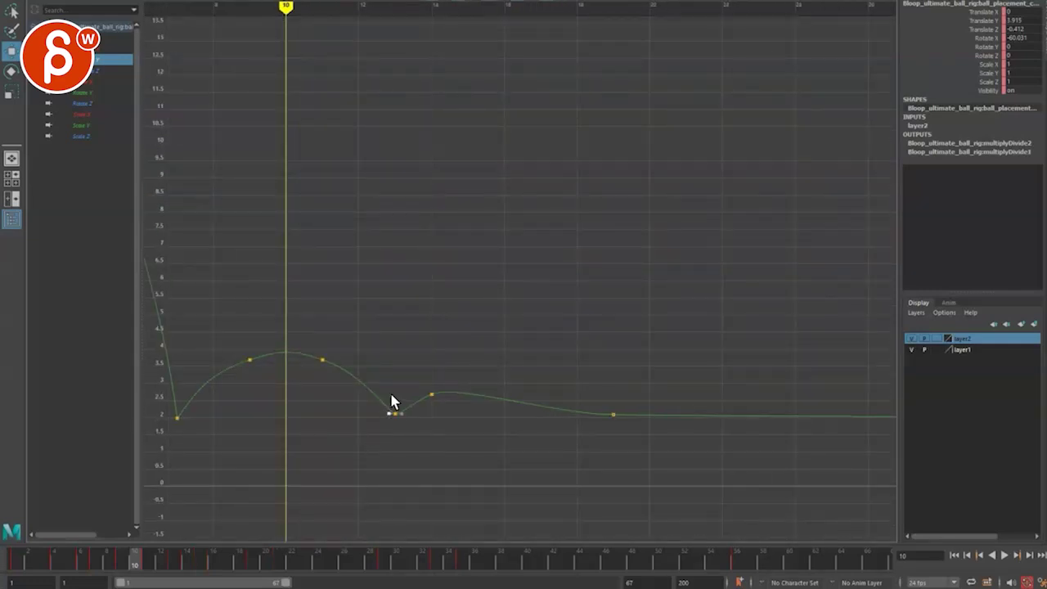
middle_click_drag(391, 401, 373, 355)
middle_click_drag(409, 392, 420, 359)
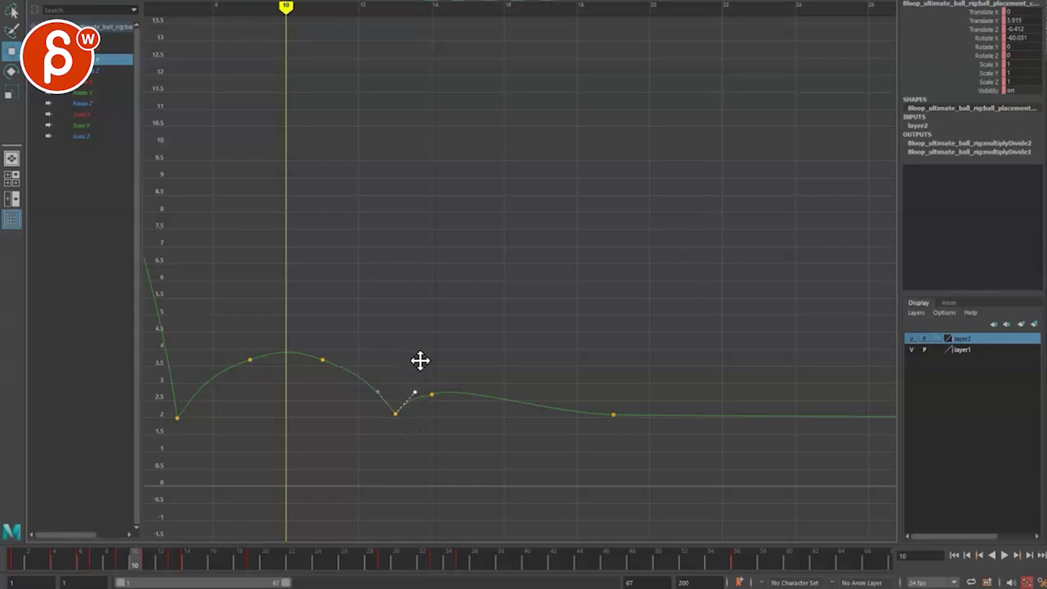
Move the second bounce's landing key to frame 15 and lower its frame 14 peak to about 2.5.
left_click(435, 393)
left_click(431, 394)
left_click_drag(602, 418, 602, 413)
key("ctrl+z")
key("ctrl+z")
key("ctrl+z")
middle_click_drag(635, 384, 425, 385, "shift")
left_click_drag(422, 398, 408, 426)
middle_click_drag(424, 383, 452, 399)
Adjust the tangents at frames 14 and 15 to shape the second bounce into a rounded, even arc.
left_click_drag(453, 356, 469, 394)
middle_click_drag(467, 388, 454, 402)
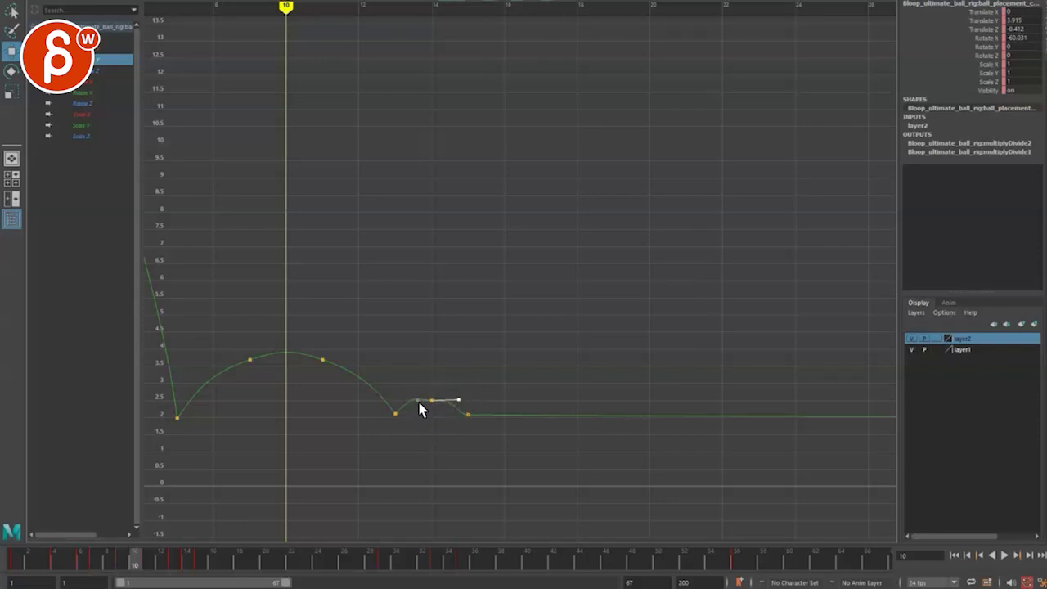
left_click_drag(448, 413, 455, 418)
mouse_move(444, 380)
middle_mouse_down()
mouse_move(411, 390)
mouse_move(453, 393)
middle_mouse_up()
left_click(439, 401)
left_click(432, 400)
middle_click_drag(460, 396, 447, 387)
left_click_drag(450, 379, 464, 410)
middle_click_drag(470, 397, 444, 367)
Play back the animation in the enlarged side view to check the reshaped bounces.
key("space")
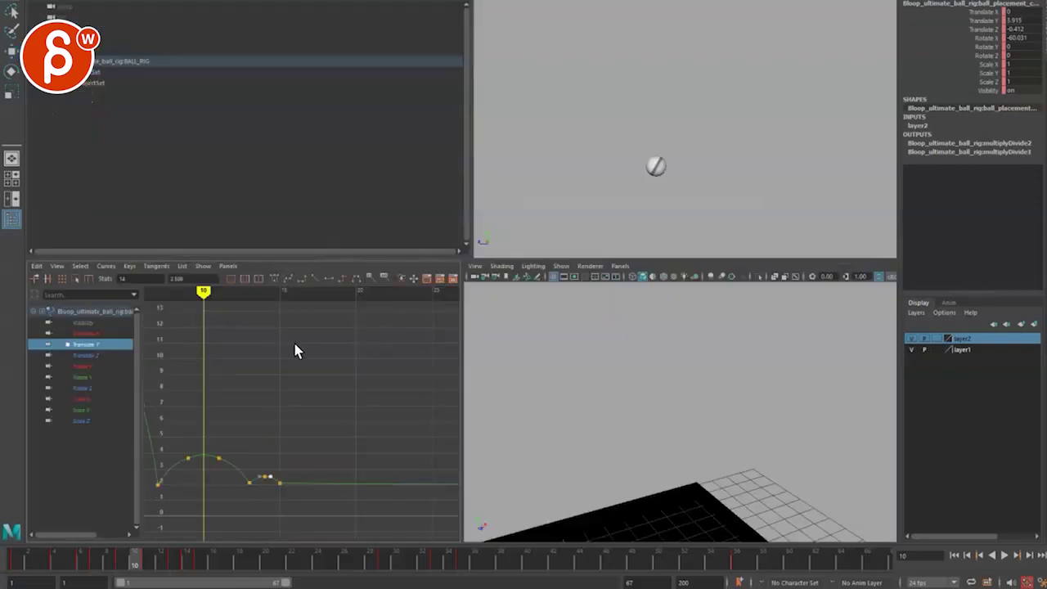
left_click_drag(173, 440, 225, 481)
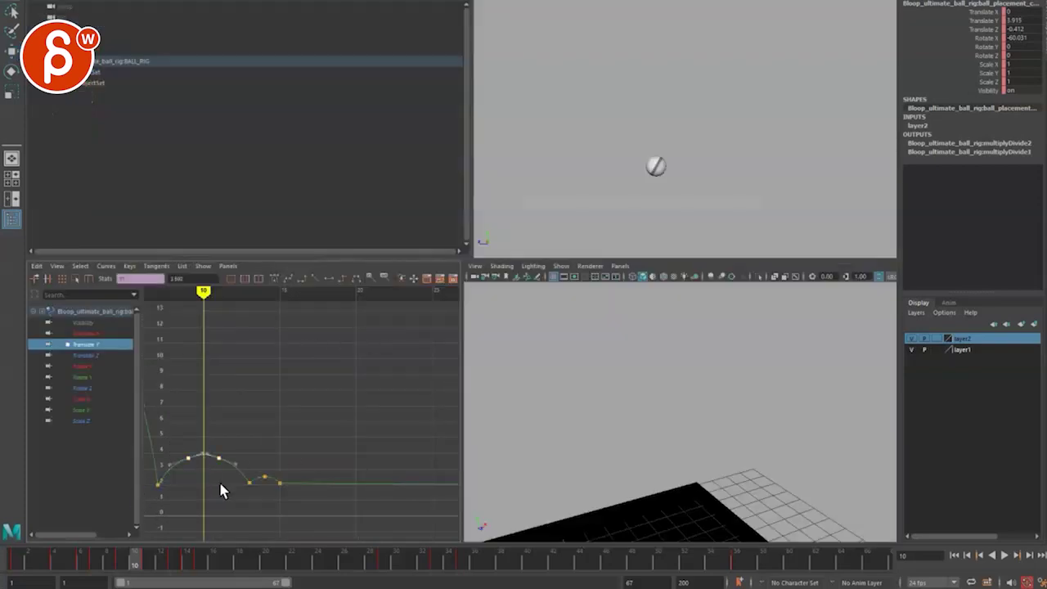
left_click(171, 459)
key("alt+v")
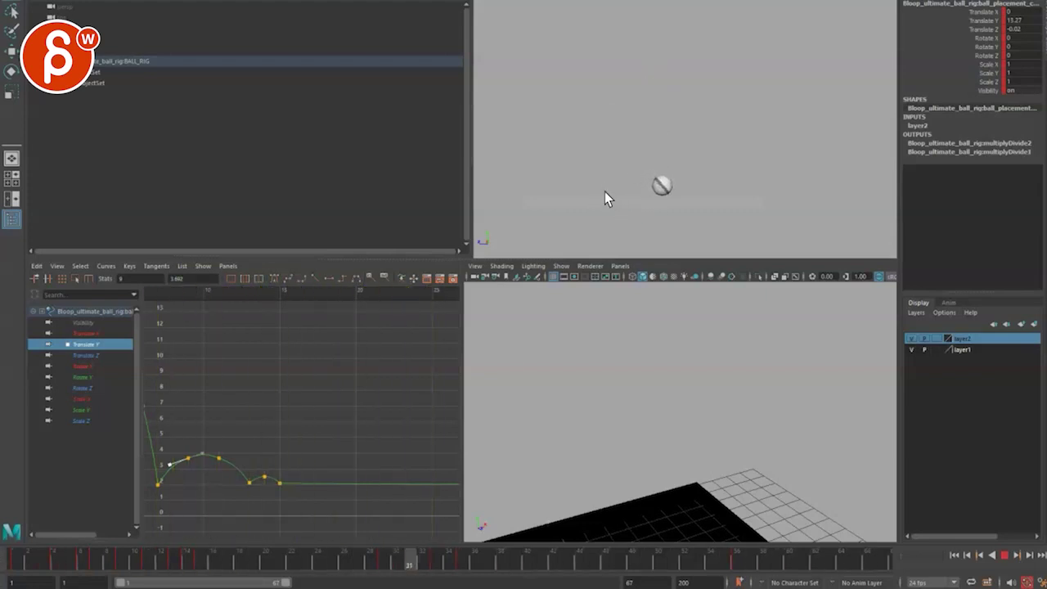
key("space")
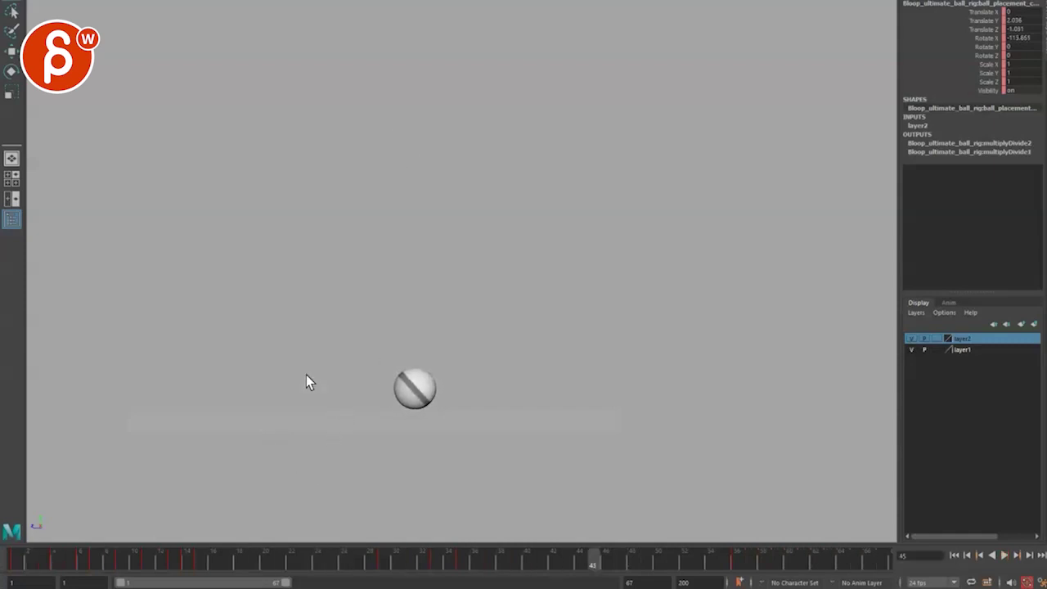
key("space")
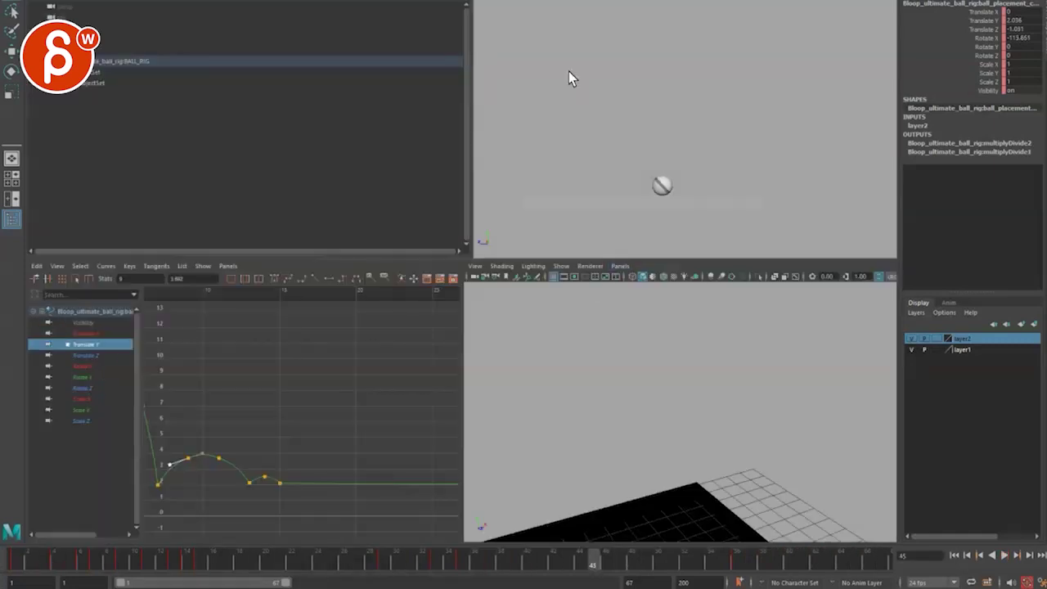
Hide the ball's stripe texture in the side view and delete the last two Rotate X keys.
left_click(511, 1)
left_click(526, 68)
left_click_drag(77, 368, 84, 389)
key("a")
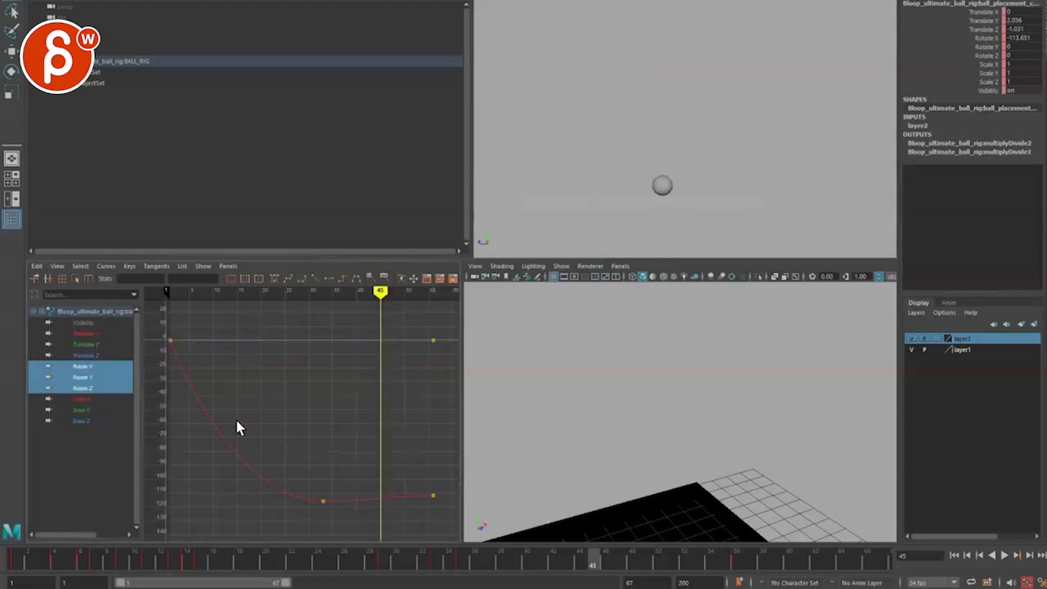
left_click_drag(277, 439, 446, 514)
key("Delete")
Play back the ball without rotation in the enlarged side view and scrub through its bounces to frame 15.
key("space")
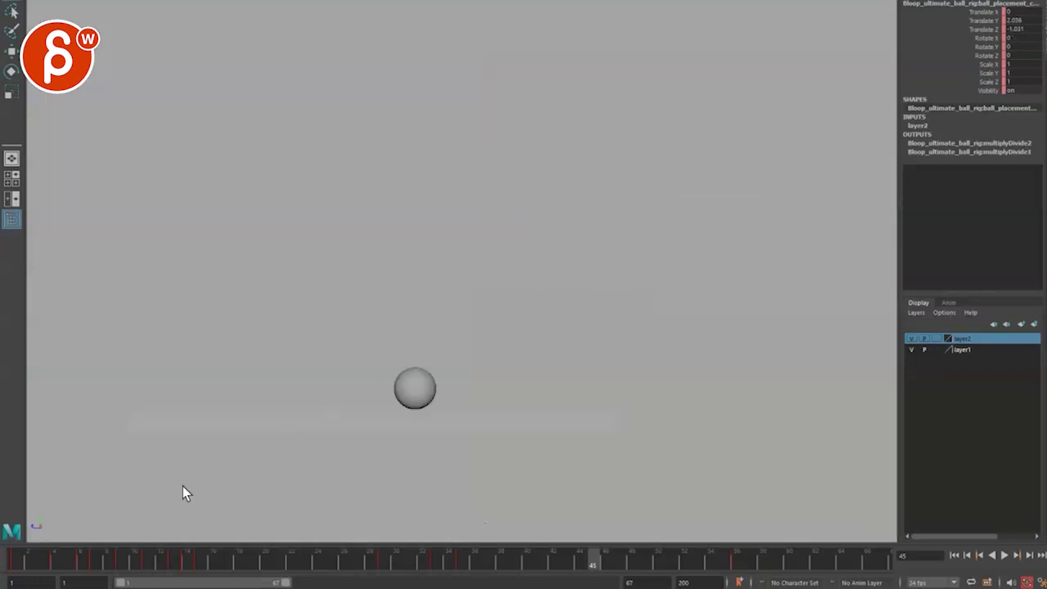
key("alt+v")
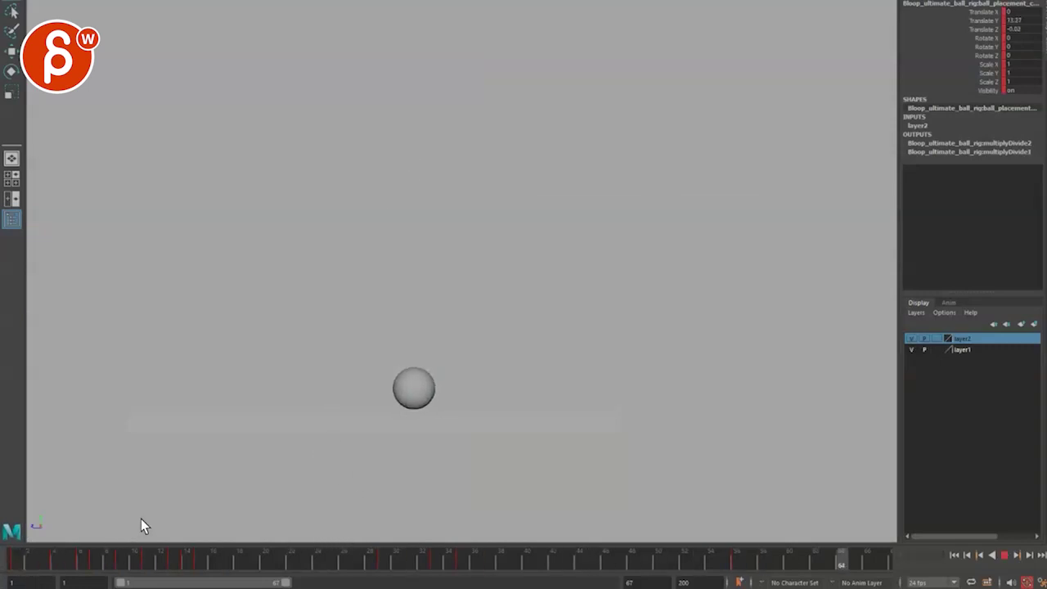
key("alt+v")
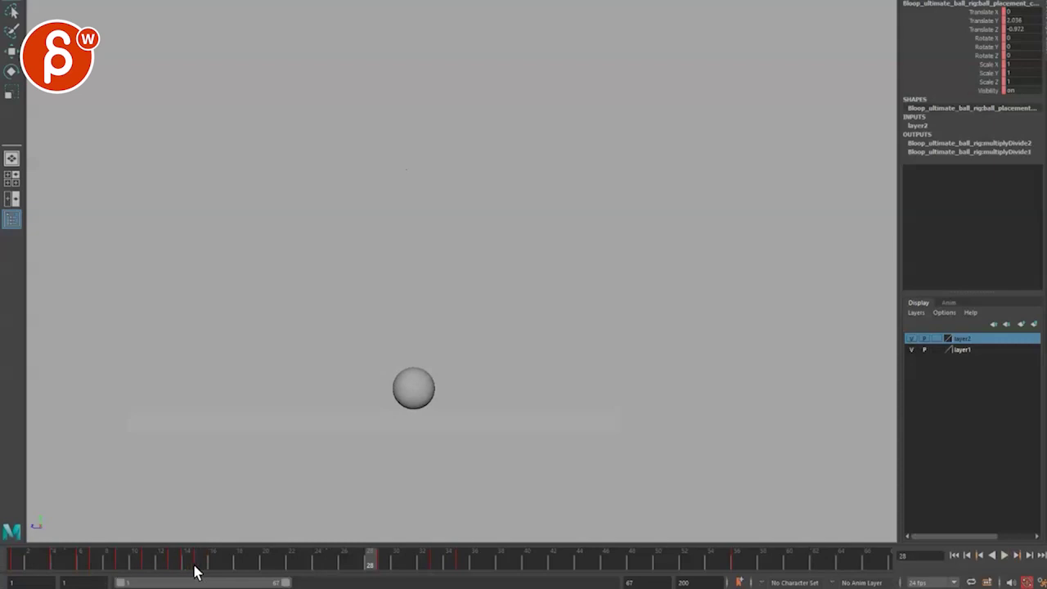
left_click_drag(69, 564, 229, 557)
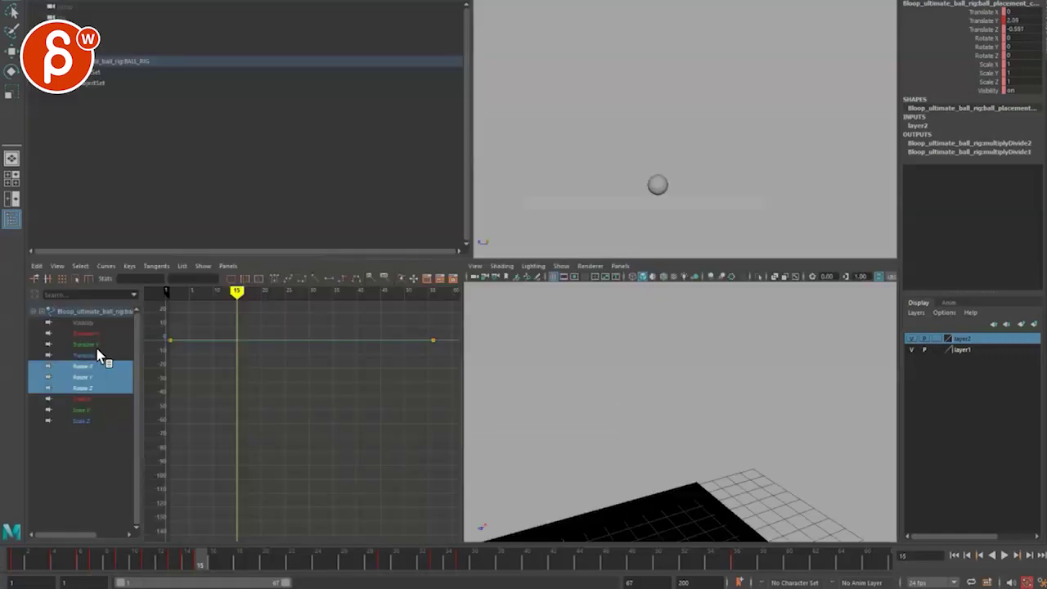
Bring up the Translate Y curve around the second bounce and select its landing key at frame 15.
left_click(97, 345)
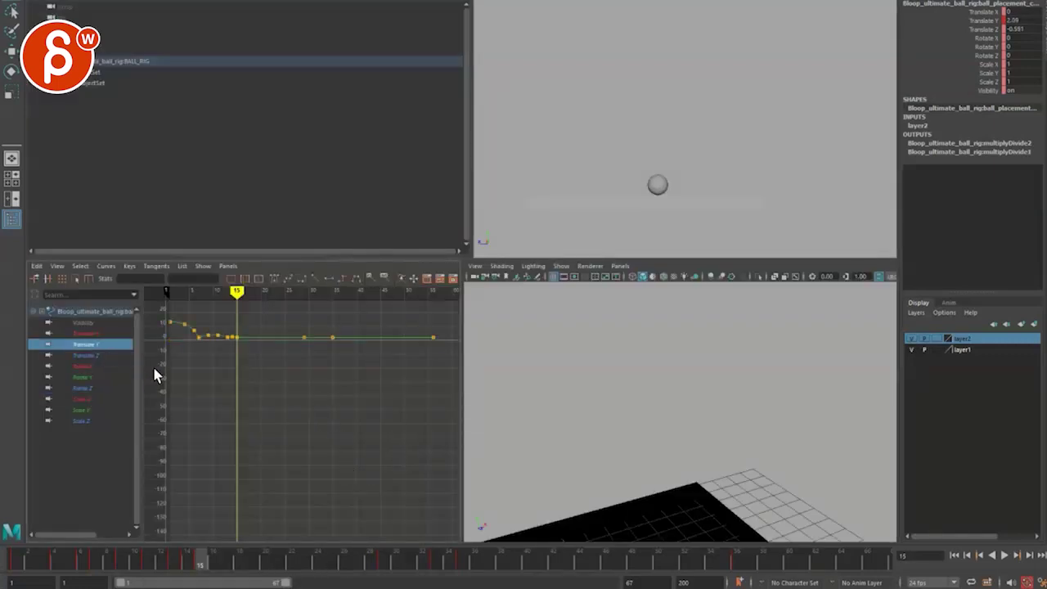
key("f")
left_click_drag(220, 509, 250, 485)
key("f")
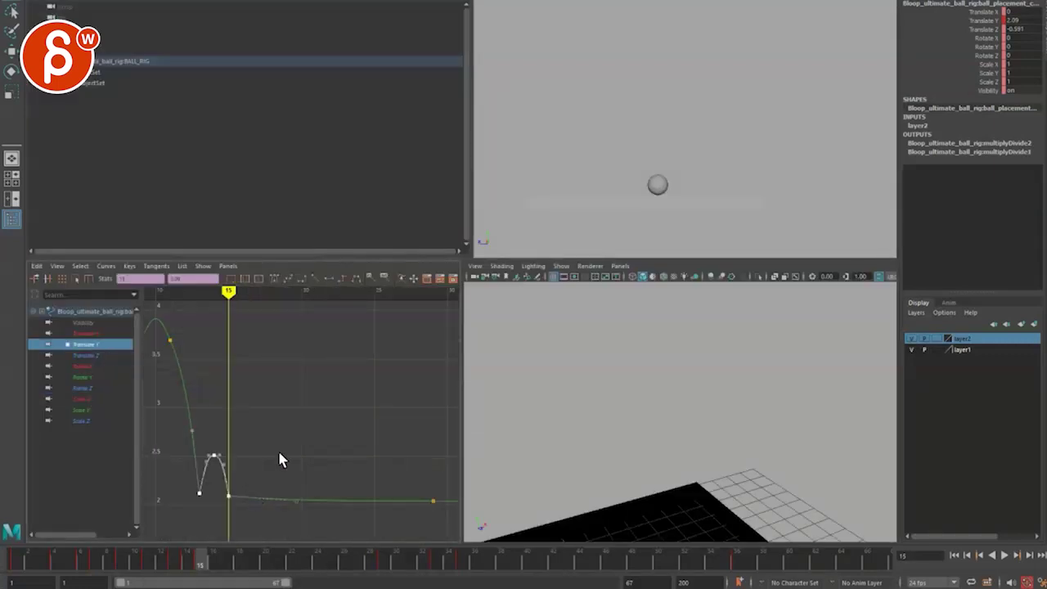
middle_click_drag(277, 459, 351, 399, "alt")
middle_click_drag(268, 421, 194, 463, "alt")
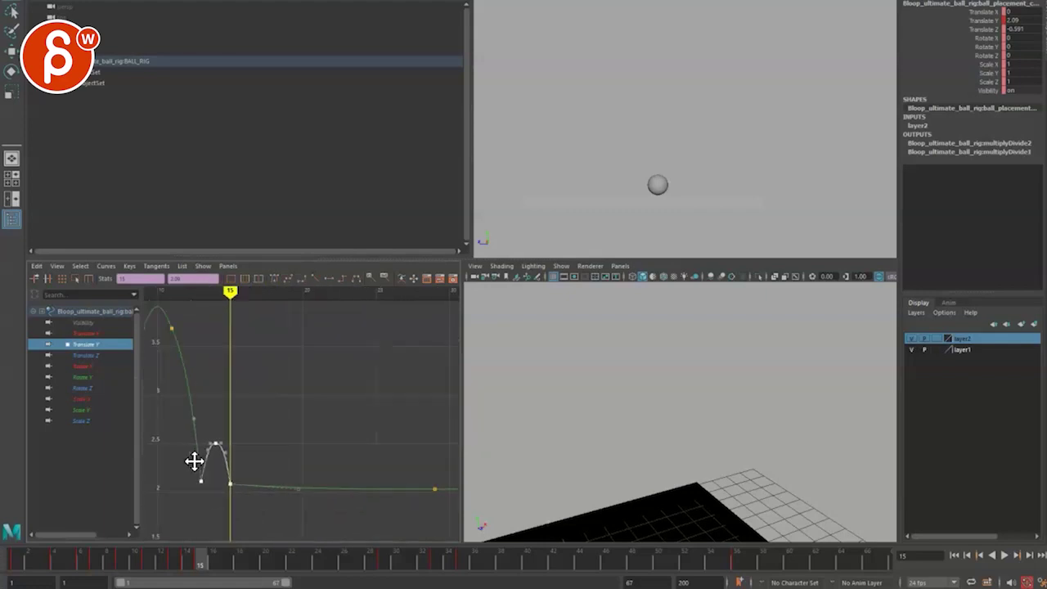
right_click_drag(227, 445, 193, 440, "alt")
key("w")
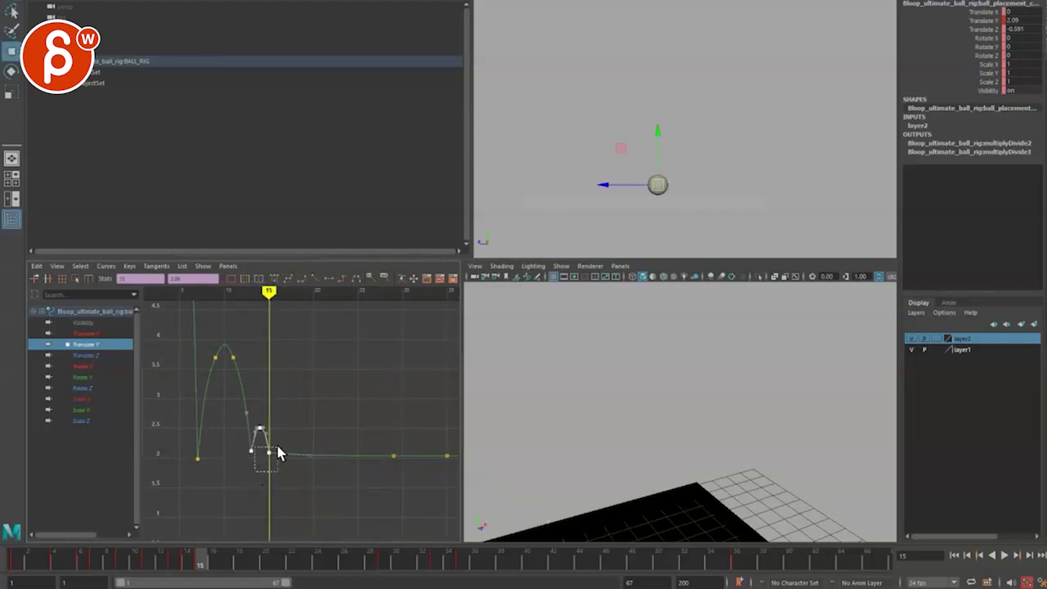
left_click_drag(278, 447, 277, 448)
Step back and forth through the second bounce's frames and on to frame 19 to check the ball's settling.
key("alt+comma")
key("alt+comma")
key("alt+comma")
key("alt+period")
key("alt+period")
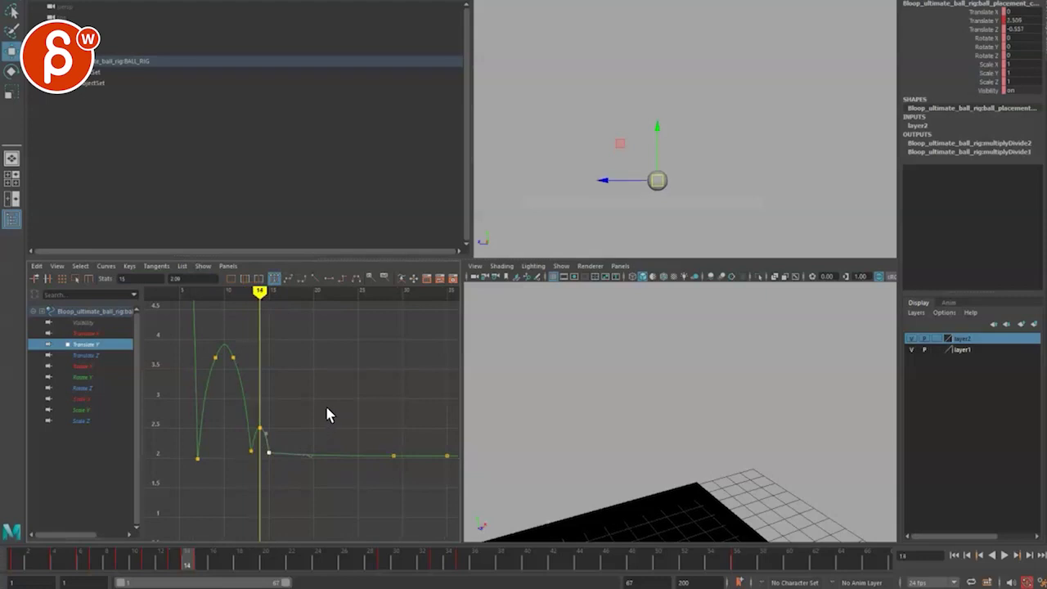
key("alt+period")
key("alt+period")
key("alt+comma")
key("alt+period")
key("alt+period")
key("alt+period")
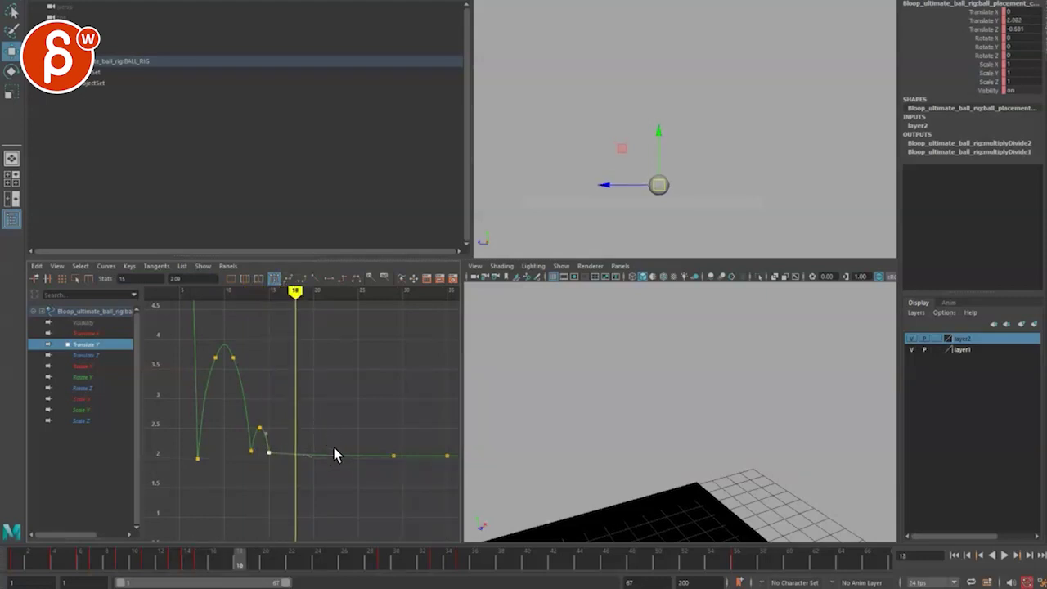
key("alt+period")
Delete all Translate Y keys after the second bounce's landing at frame 15.
left_click_drag(333, 455, 495, 421)
key("Delete")
middle_click_drag(286, 435, 335, 432, "alt")
scroll(334, 433, "up", 2)
scroll(337, 435, "down", 7)
left_click_drag(390, 453, 467, 402)
key("Delete")
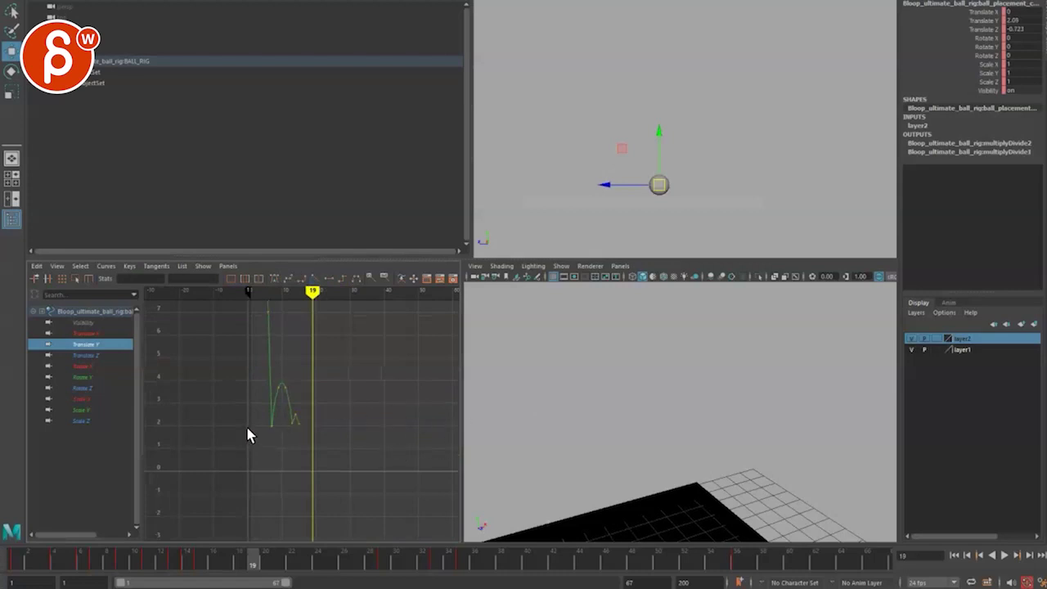
scroll(262, 442, "up", 5)
middle_click_drag(283, 451, 368, 431, "alt")
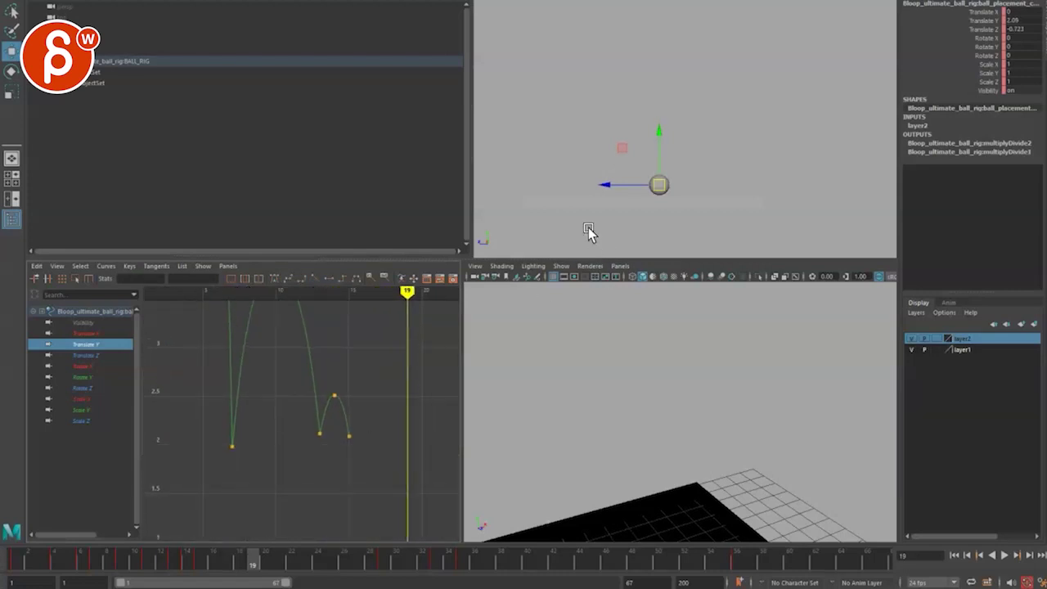
Step back from frame 19 to the frame 7 contact and forward to frame 13 to compare the ball's ground heights.
key("alt+comma")
key("alt+comma")
key("alt+comma")
key("alt+comma")
key("alt+comma")
key("alt+comma")
key("alt+comma")
key("alt+comma")
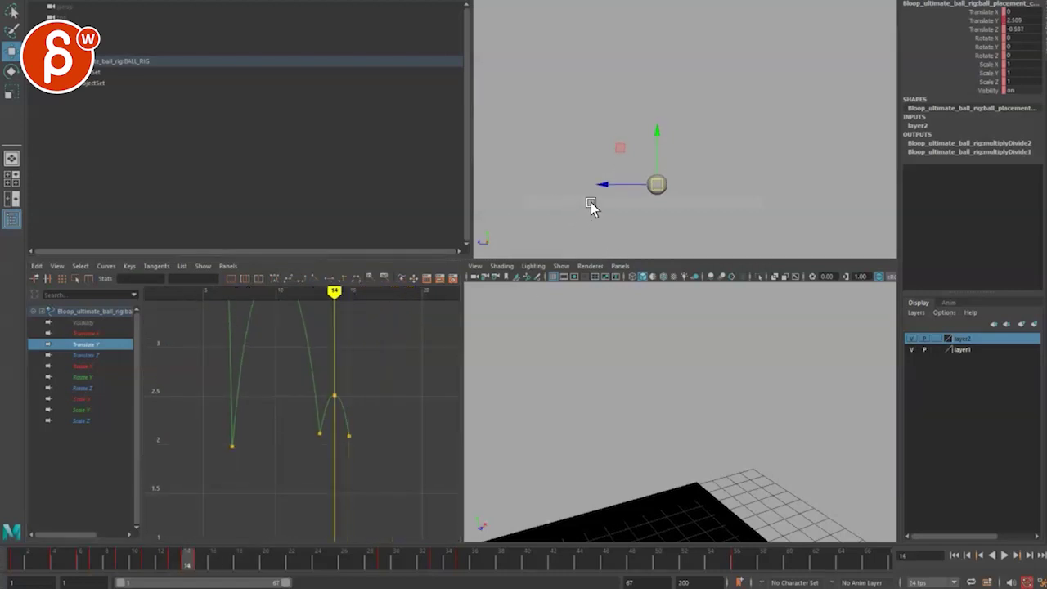
key("alt+comma")
key("alt+comma")
key("alt+comma")
key("alt+comma")
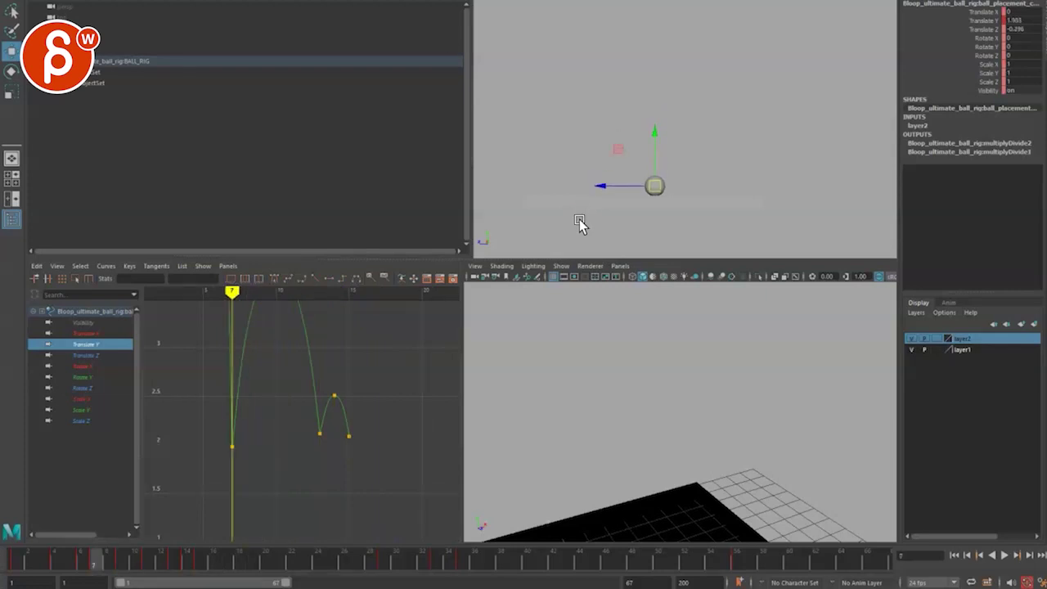
key("alt+period")
key("alt+period")
key("alt+period")
key("alt+period")
key("alt+period")
key("alt+period")
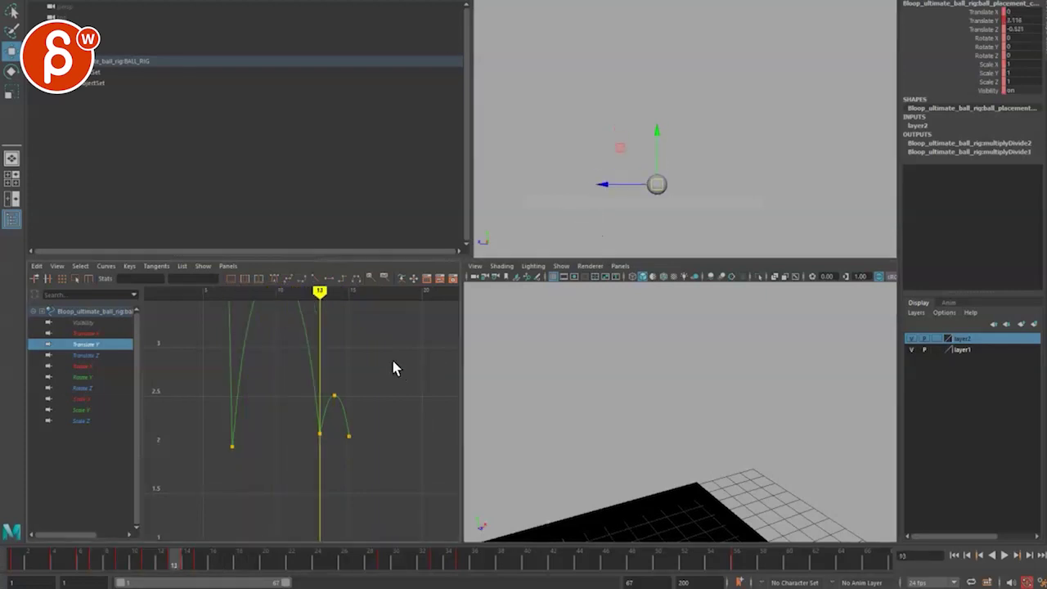
Lower the second bounce's contact keys to about 2, and move its peak to frame 15 and its landing to frame 17.
left_click_drag(300, 478, 331, 382)
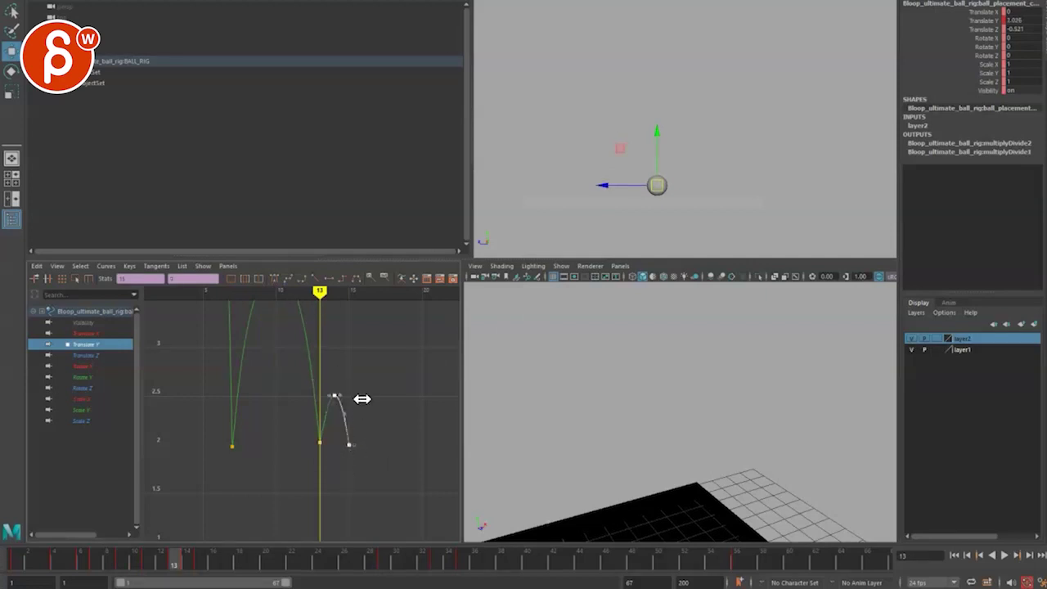
left_click_drag(350, 469, 382, 422)
middle_click_drag(382, 421, 398, 421, "shift")
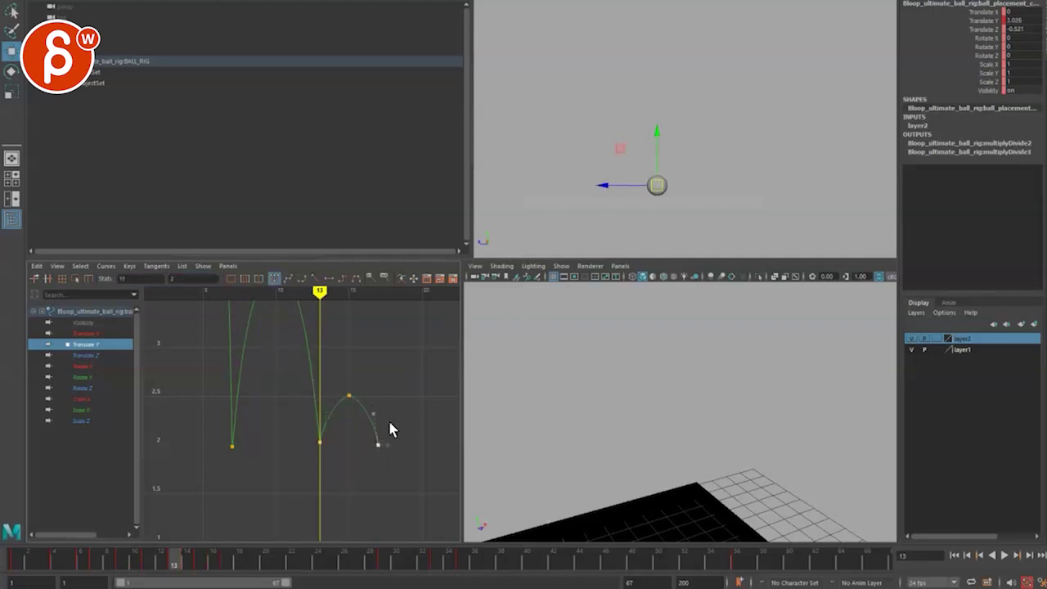
Play back the lengthened second bounce in the side view and scrub through it to frame 15.
key("alt+v")
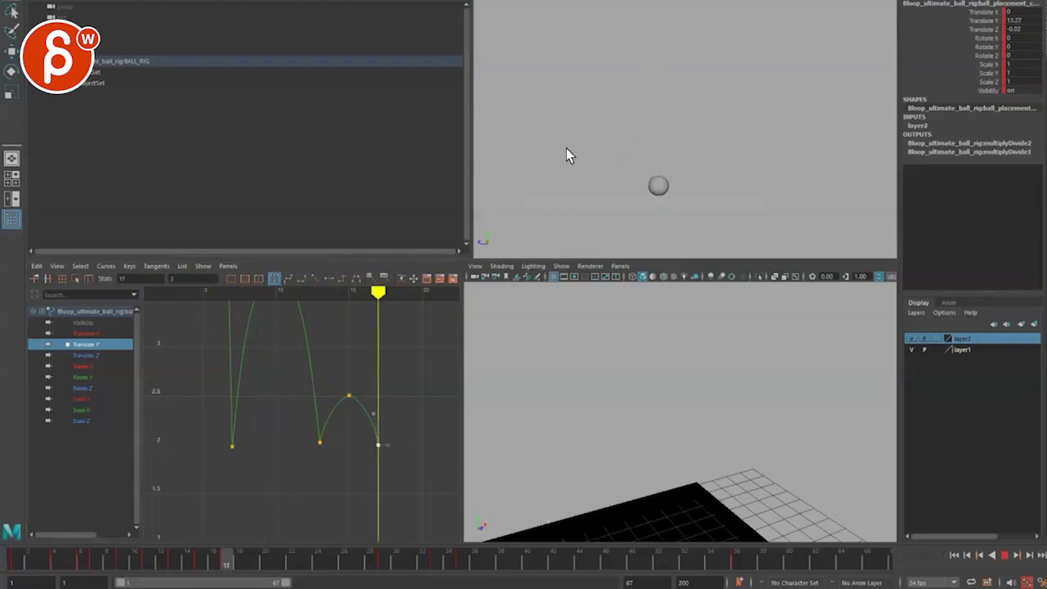
key("space")
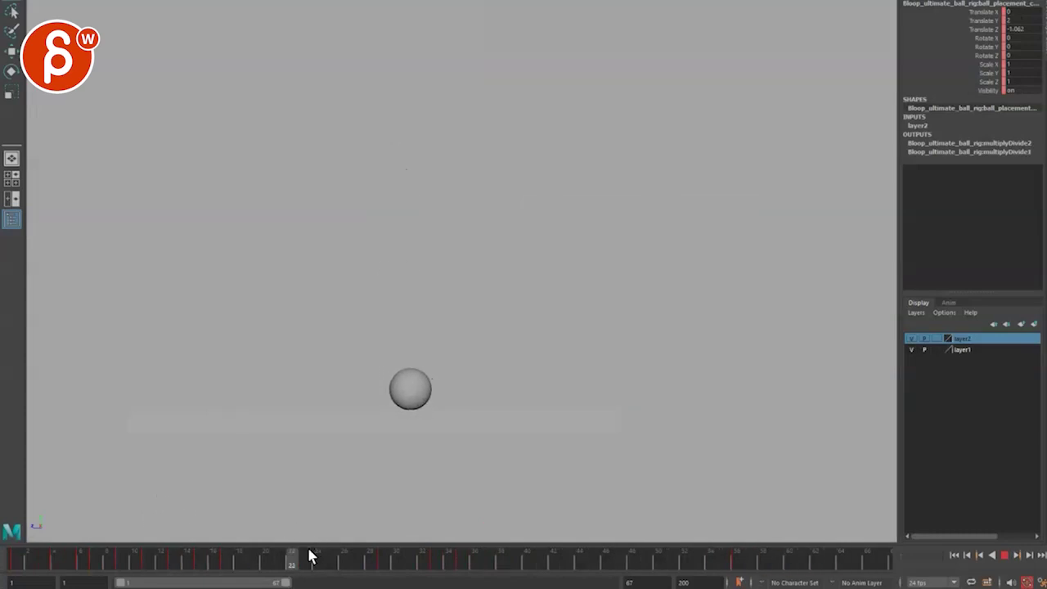
key("alt+v")
left_click_drag(116, 564, 204, 565)
key("space")
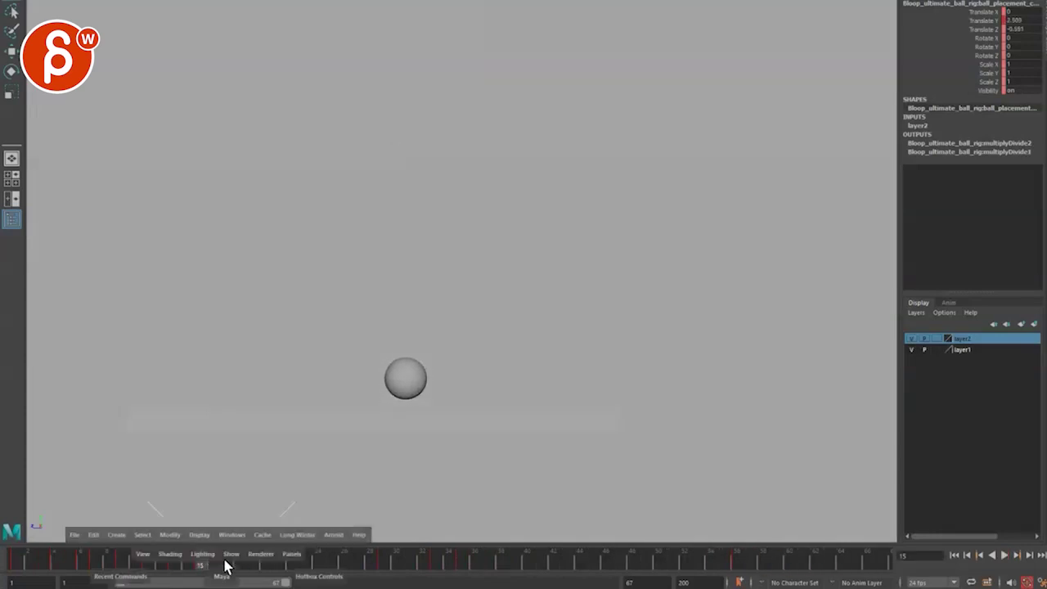
Lower the second bounce's Translate Y peak at frame 15 to 2.34.
key("space")
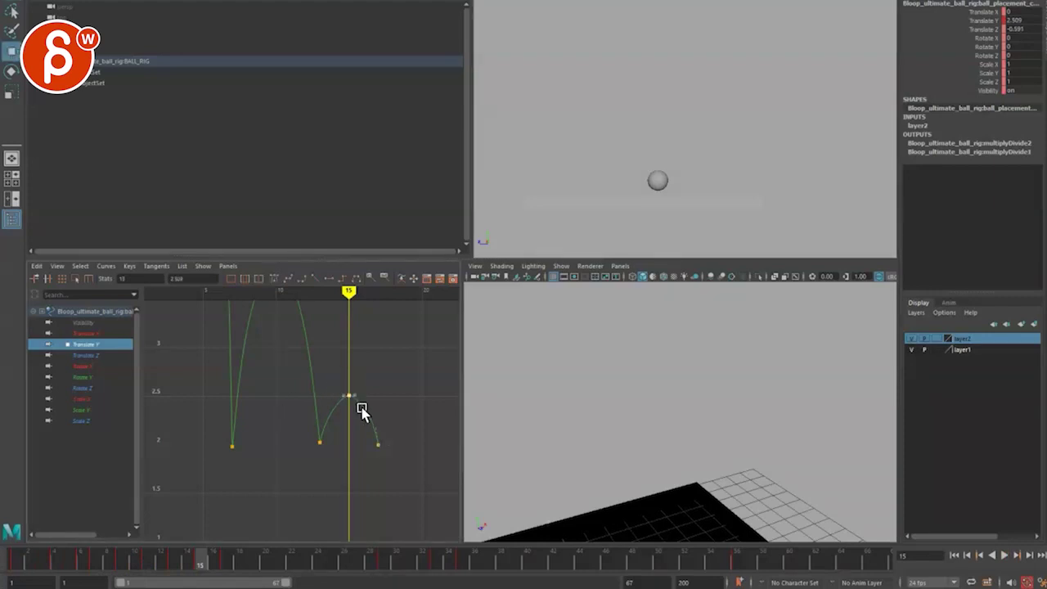
key("space")
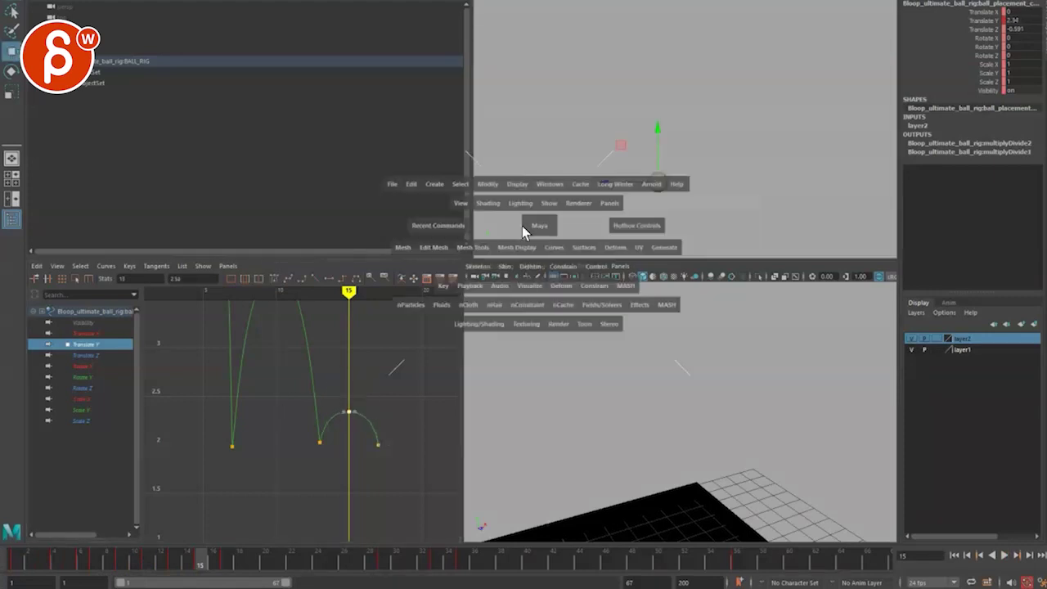
key("q")
Replay the animation from the start in the enlarged side view to check the lower second bounce.
left_click(18, 560)
key("alt+v")
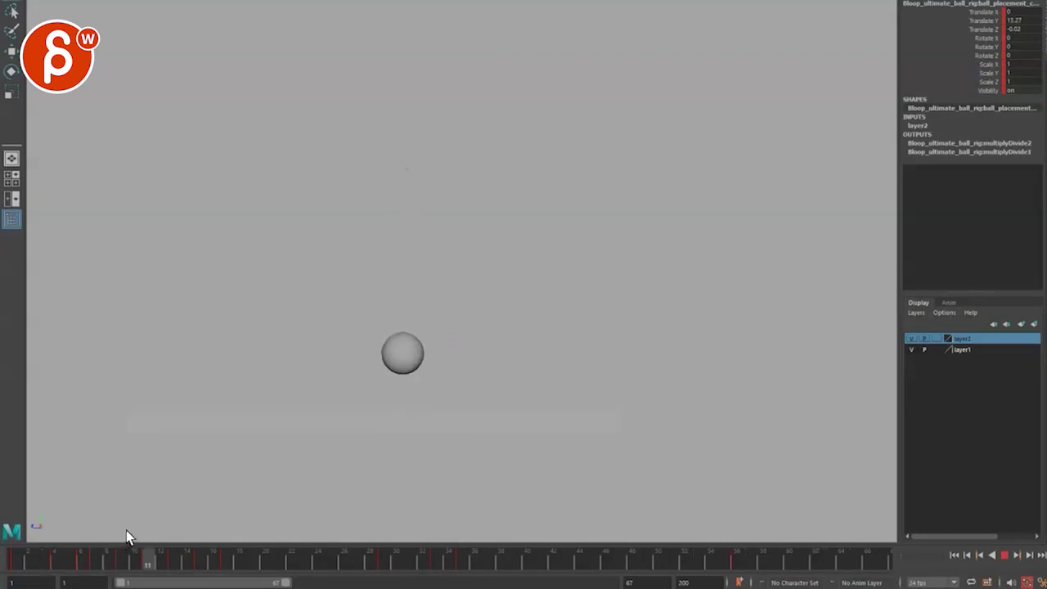
left_click(31, 557)
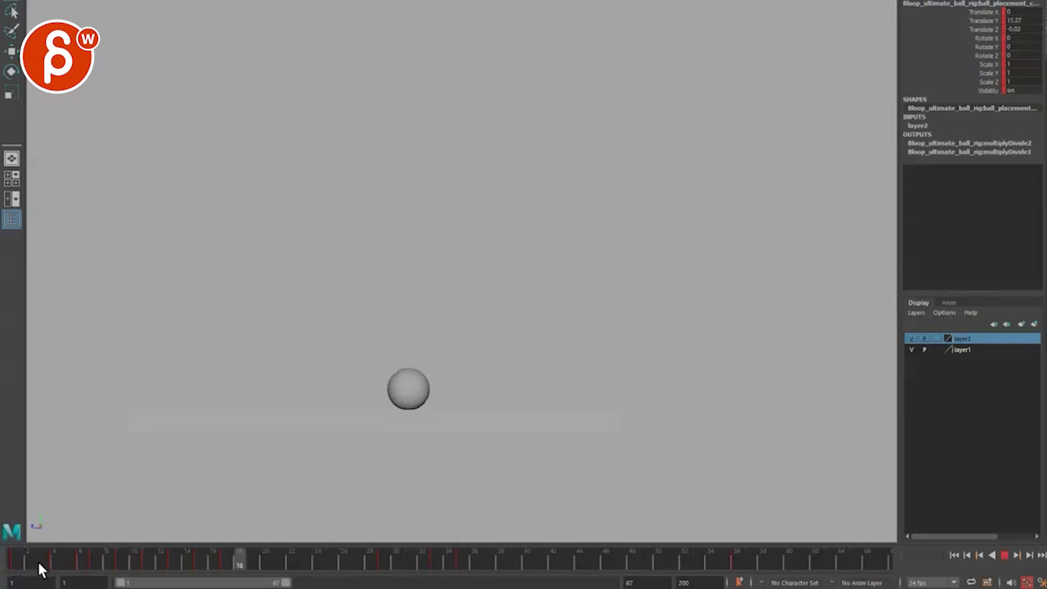
key("alt+v")
left_click(11, 568)
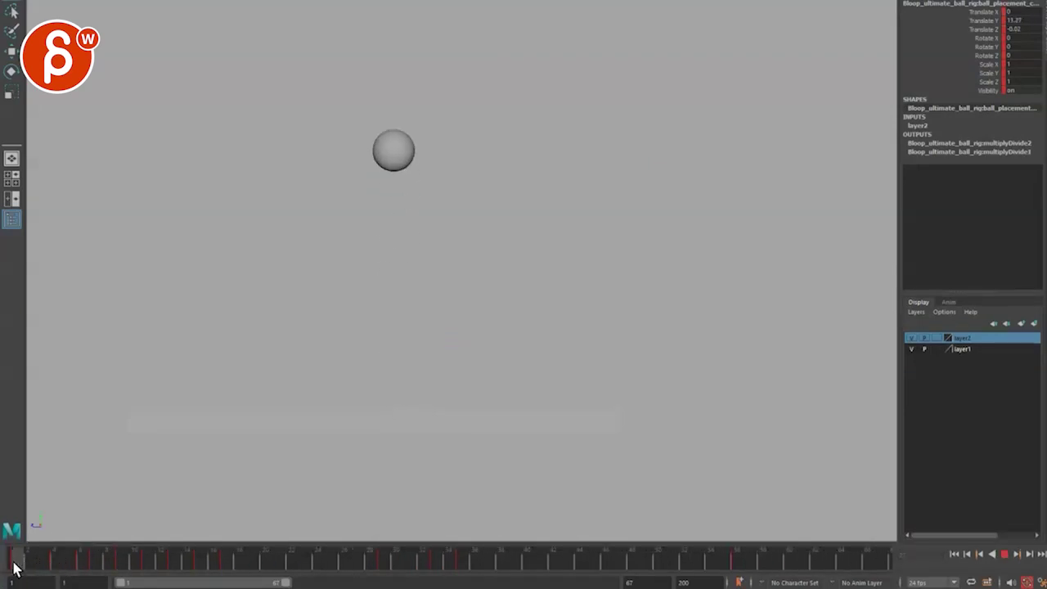
key("alt+v")
Lower the first bounce's peak keys at frames 9 and 11 on the Translate Y curve to about 3.46.
key("space")
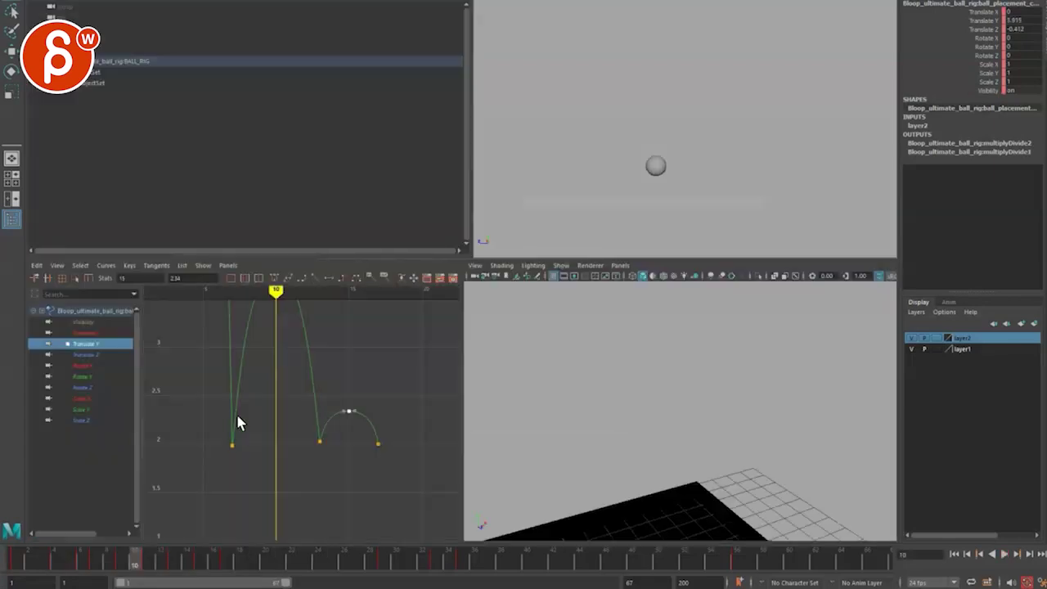
middle_click_drag(286, 434, 285, 444, "alt")
scroll(285, 444, "down", 3)
left_click_drag(255, 321, 300, 349)
key("w")
mouse_move(293, 343)
middle_mouse_down("shift")
mouse_move(294, 361)
mouse_move(290, 342)
middle_mouse_up("shift")
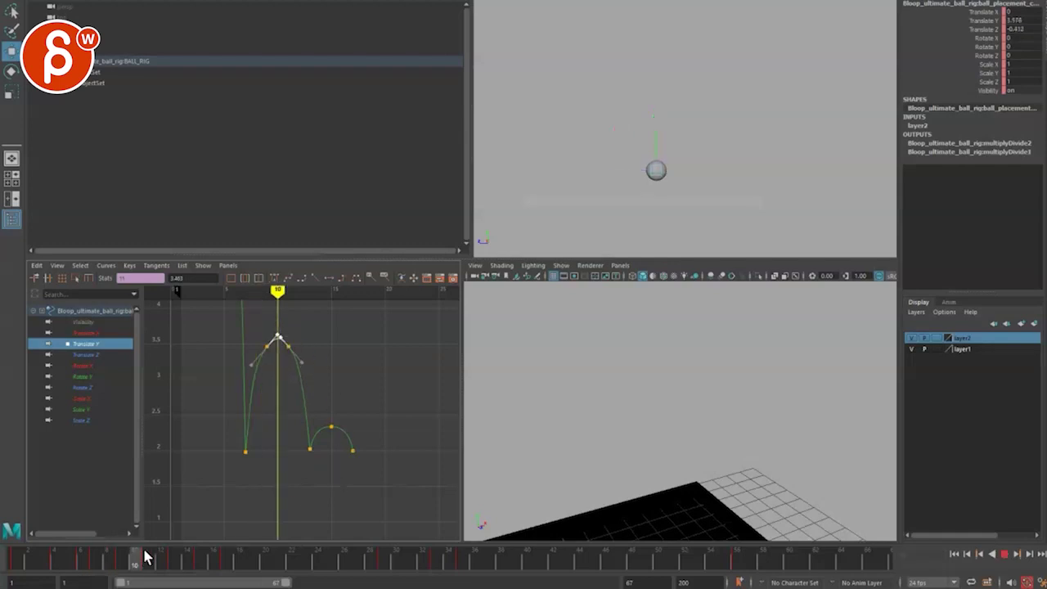
Scrub to frame 16 and step back and forth around the second bounce's peak to compare the ball's heights.
left_click_drag(145, 558, 213, 560)
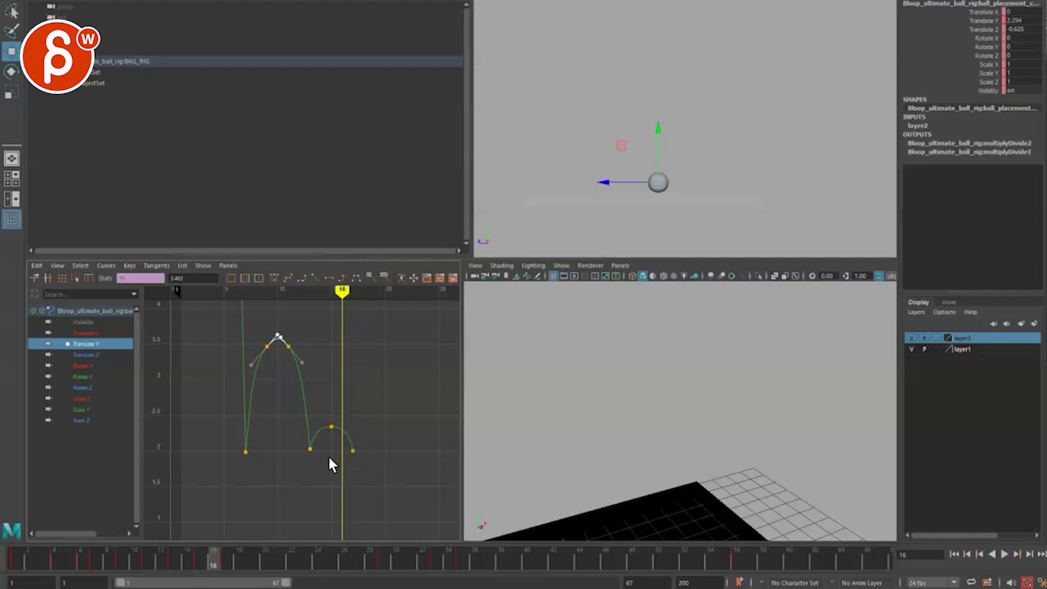
key("alt+comma")
key("alt+period")
key("alt+period")
key("alt+comma")
key("alt+comma")
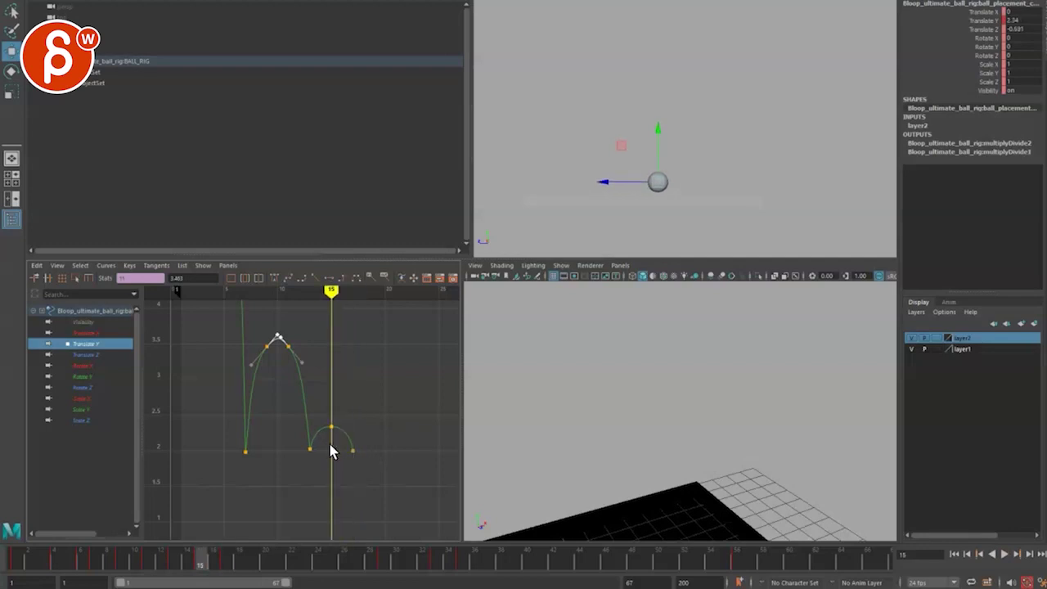
key("alt+period")
key("alt+comma")
key("alt+comma")
key("alt+period")
Round the second bounce's arc by shortening the contact tangents at frames 13 and 17 and lengthening the peak tangents at frame 15.
key("f")
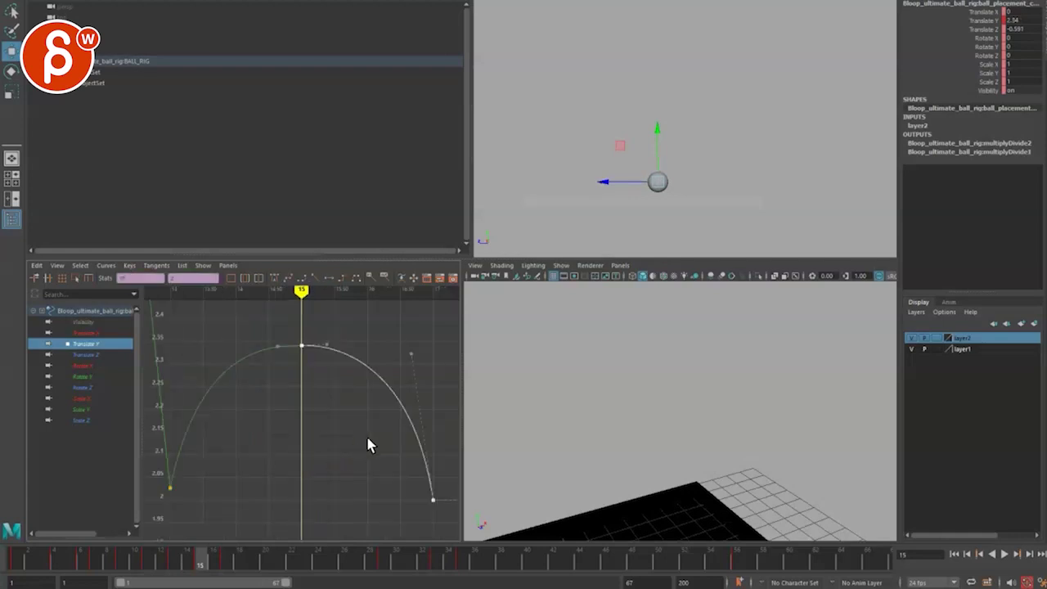
left_click(411, 354)
middle_click_drag(415, 348, 406, 393)
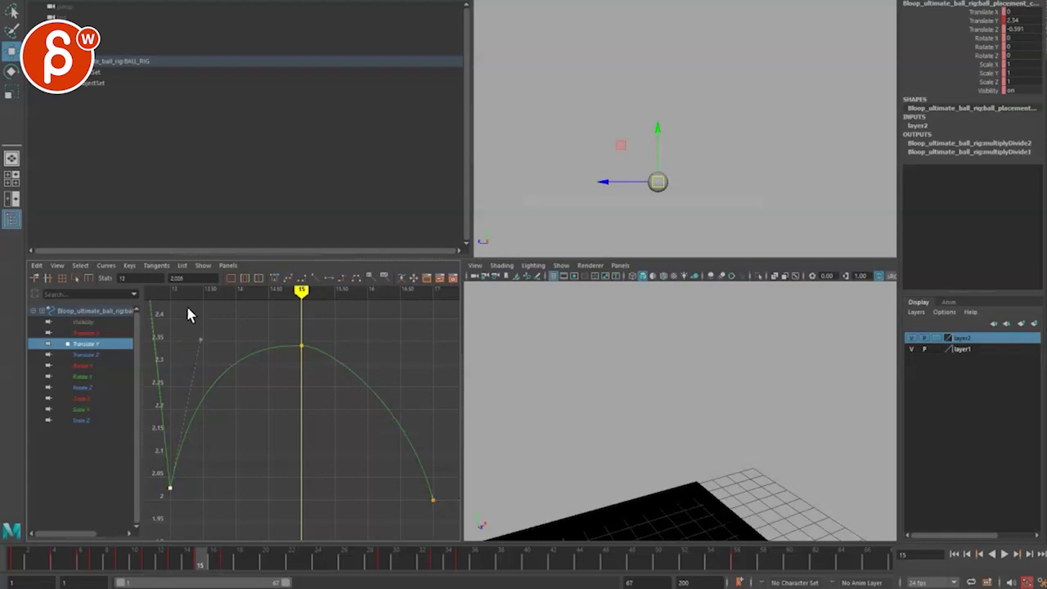
middle_click_drag(209, 356, 209, 374)
left_click_drag(286, 309, 313, 338)
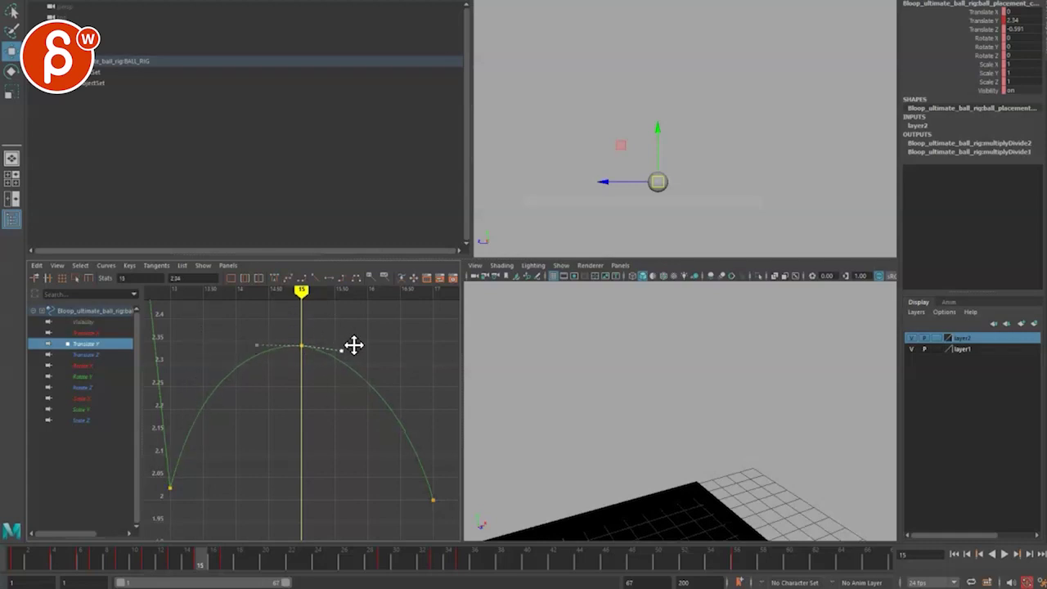
Step through frames 13 to 18 to examine the ball's spacing across the reshaped second bounce.
key("alt+period")
key("alt+period")
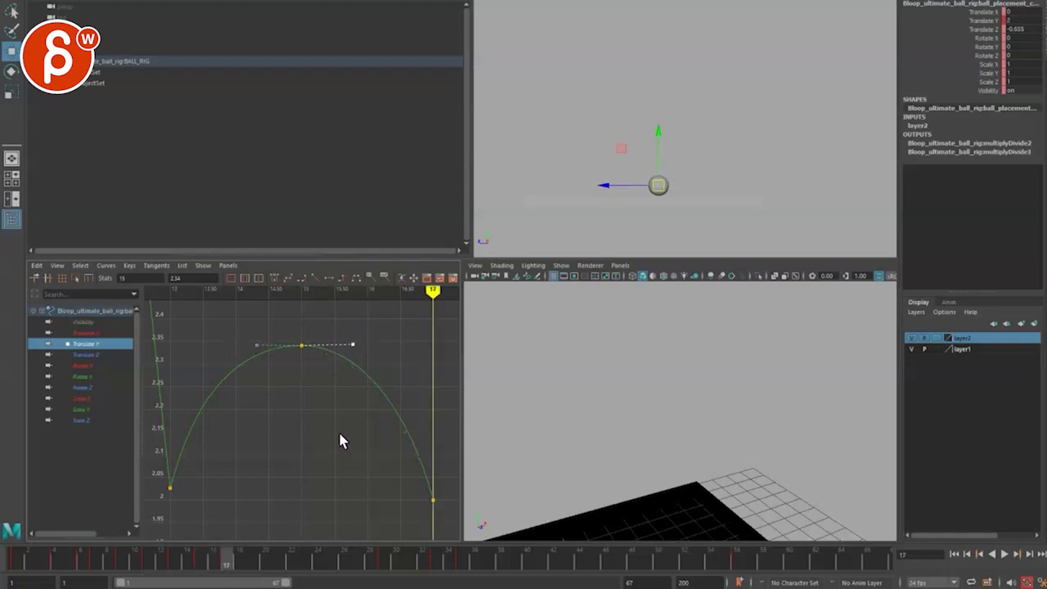
key("alt+comma")
key("alt+comma")
key("alt+comma")
key("alt+comma")
key("alt+period")
key("alt+period")
key("alt+period")
key("alt+period")
key("alt+period")
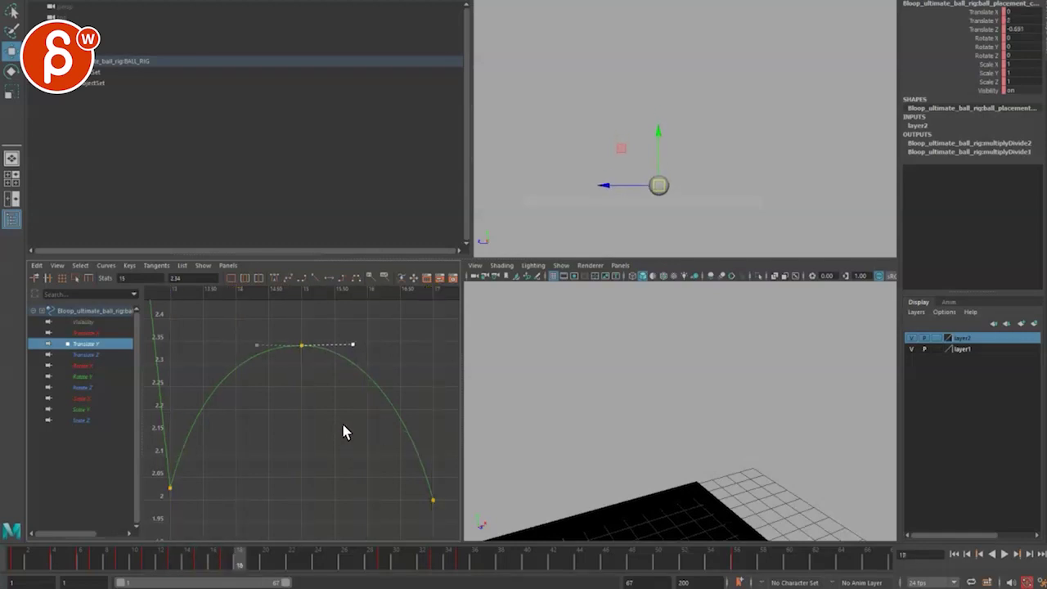
Replay the whole animation in the enlarged side view, then scrub through the bounces to frame 15.
key("space")
key("alt+v")
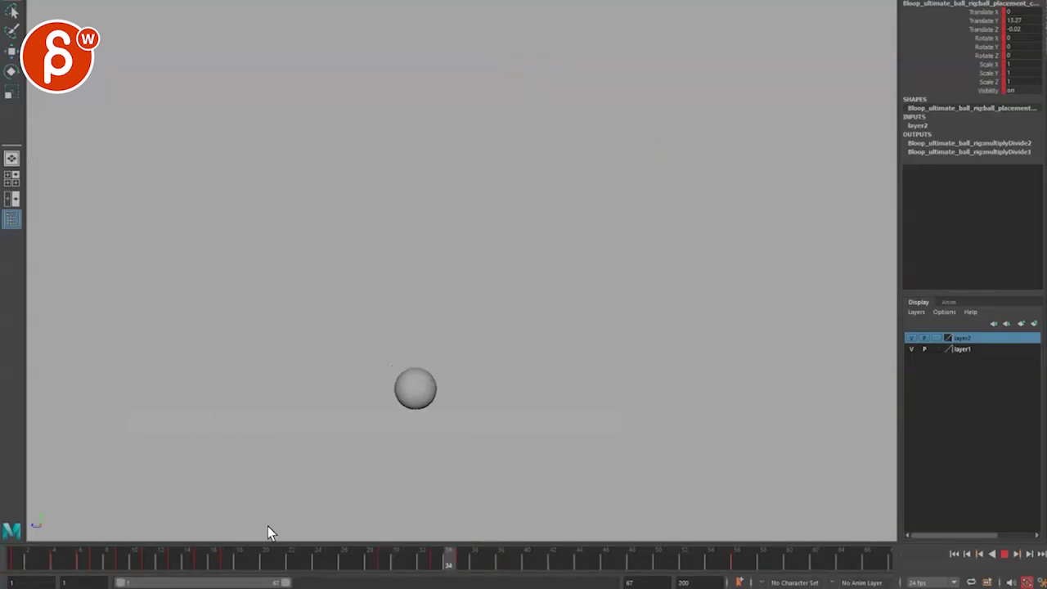
key("alt+v")
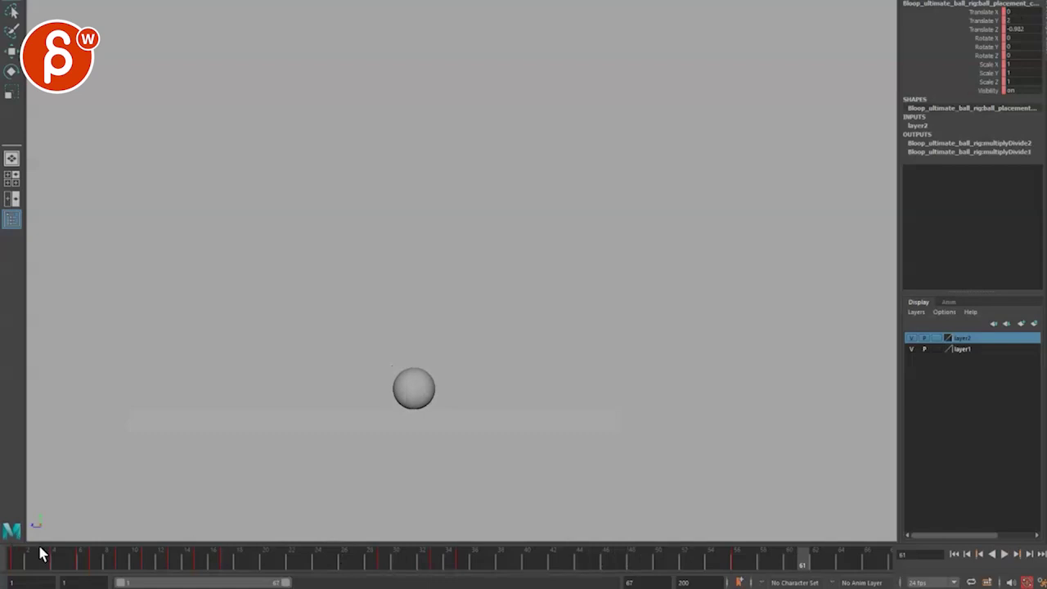
key("alt+shift+v")
key("alt+v")
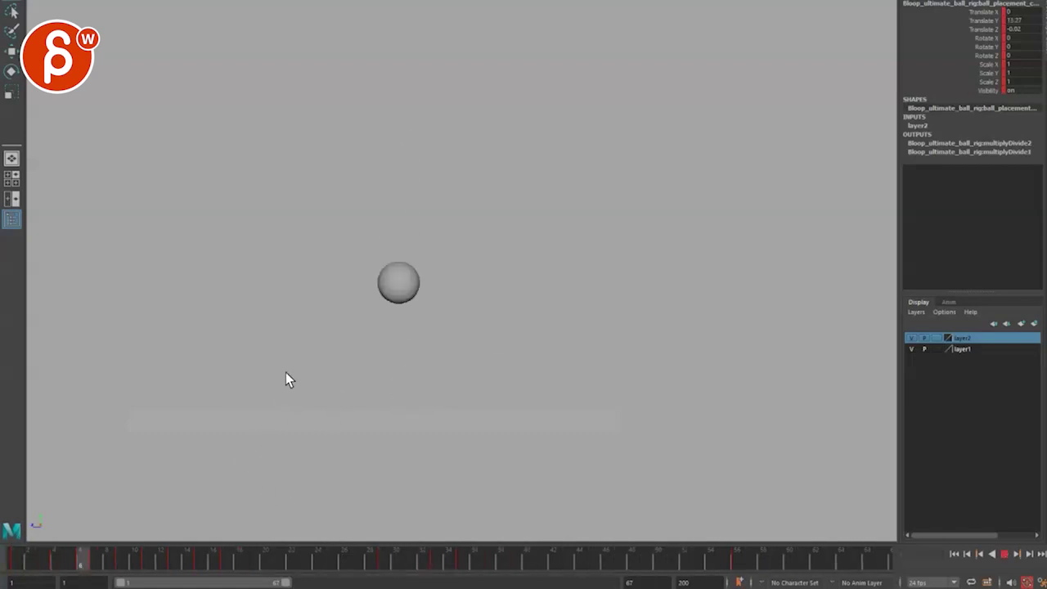
left_click_drag(60, 563, 211, 570)
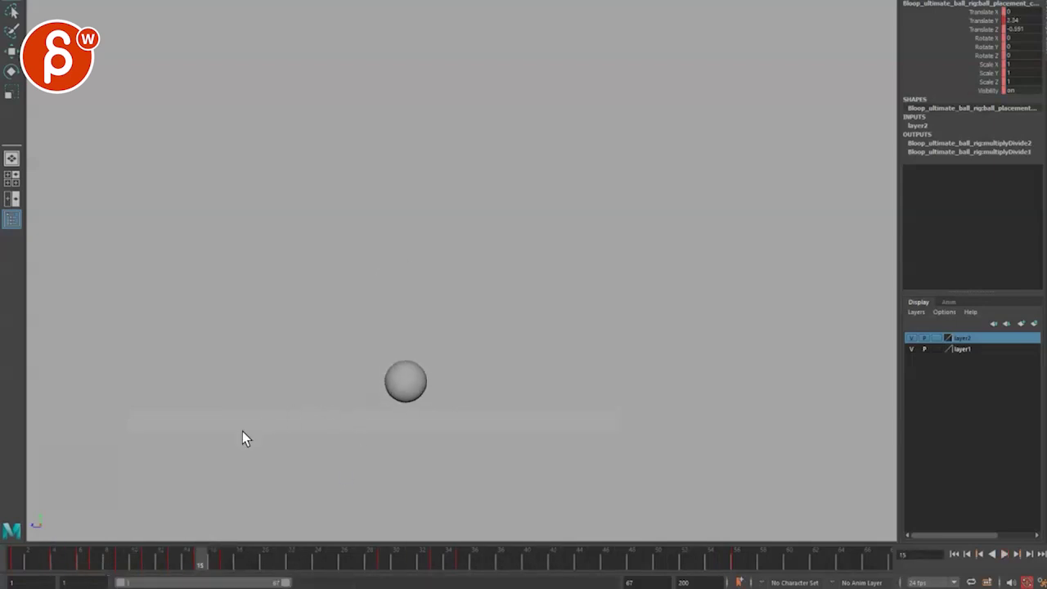
Lower the second bounce's frame 15 peak to 2.196 and flatten the contact tangents at frames 13 and 17 into a smooth arc.
key("space")
key("w")
middle_click_drag(311, 344, 310, 413, "shift")
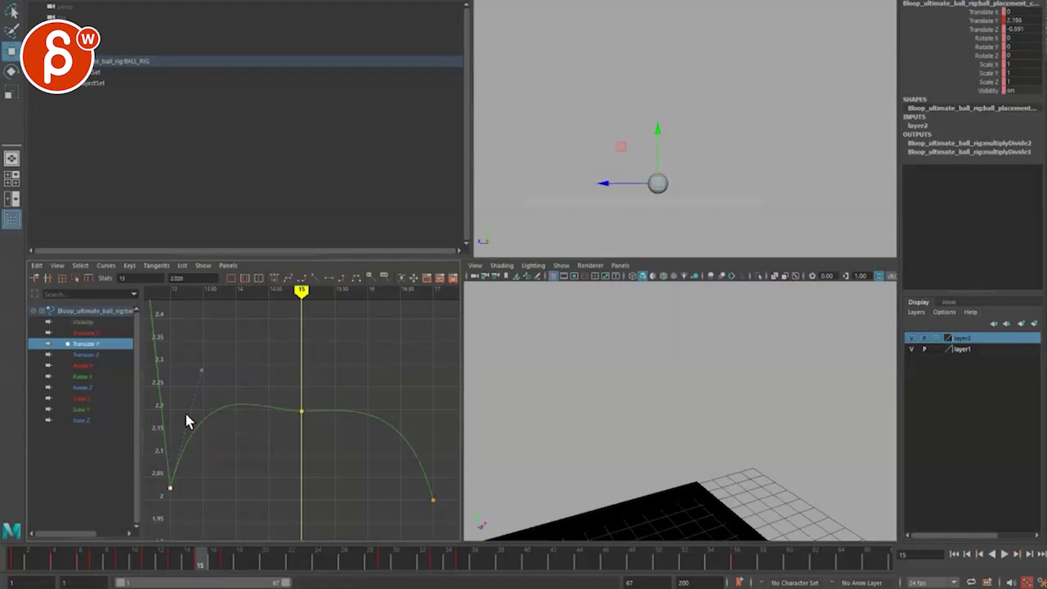
middle_click_drag(214, 340, 211, 413)
middle_click_drag(387, 463, 395, 442)
Play back the flattened second bounce in the enlarged side view and scrub through it to frame 16.
key("space")
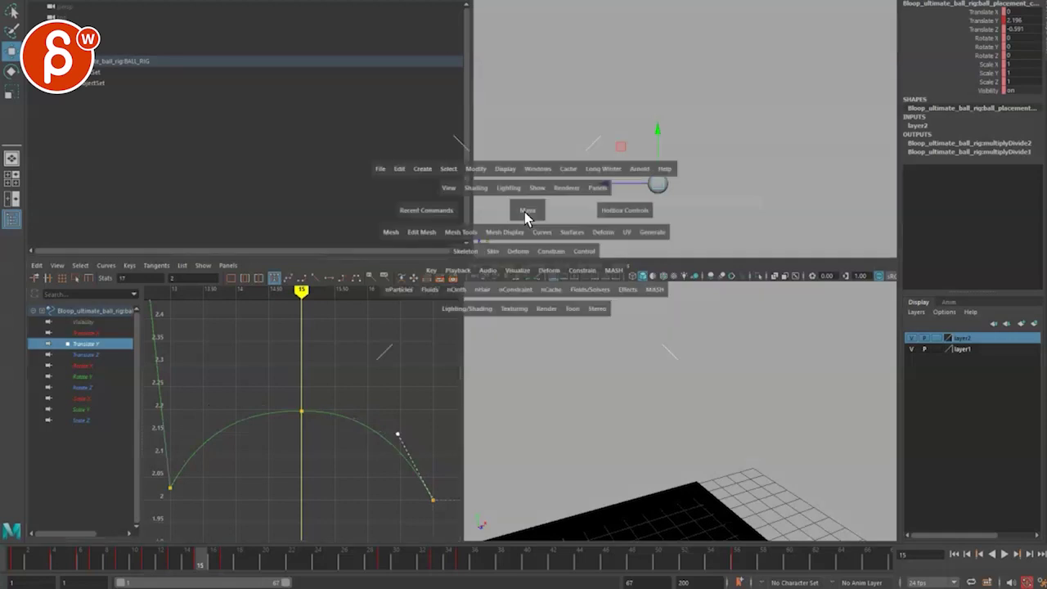
key("alt+v")
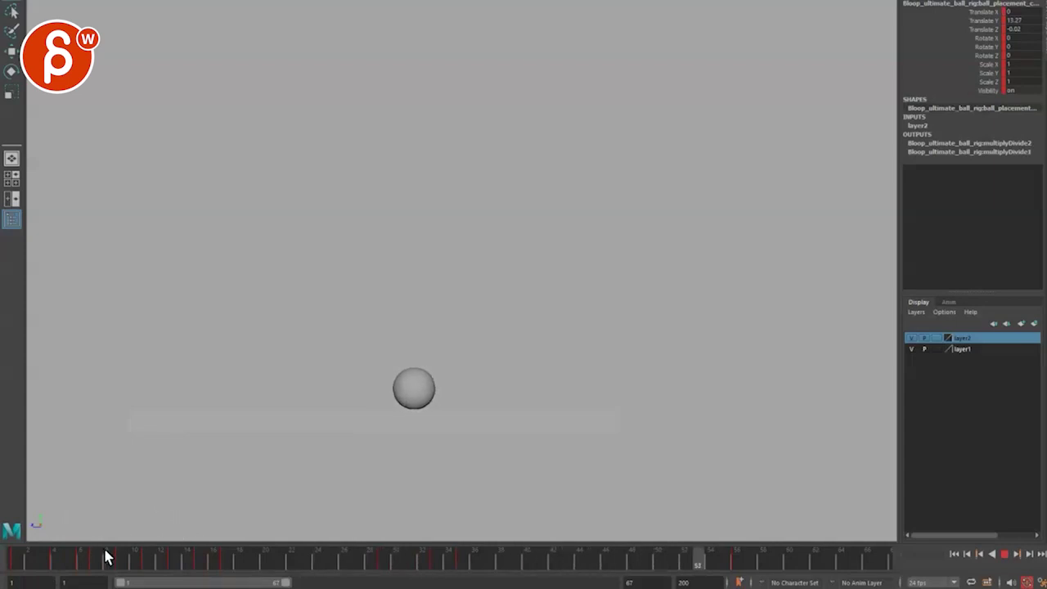
left_click_drag(78, 561, 205, 561)
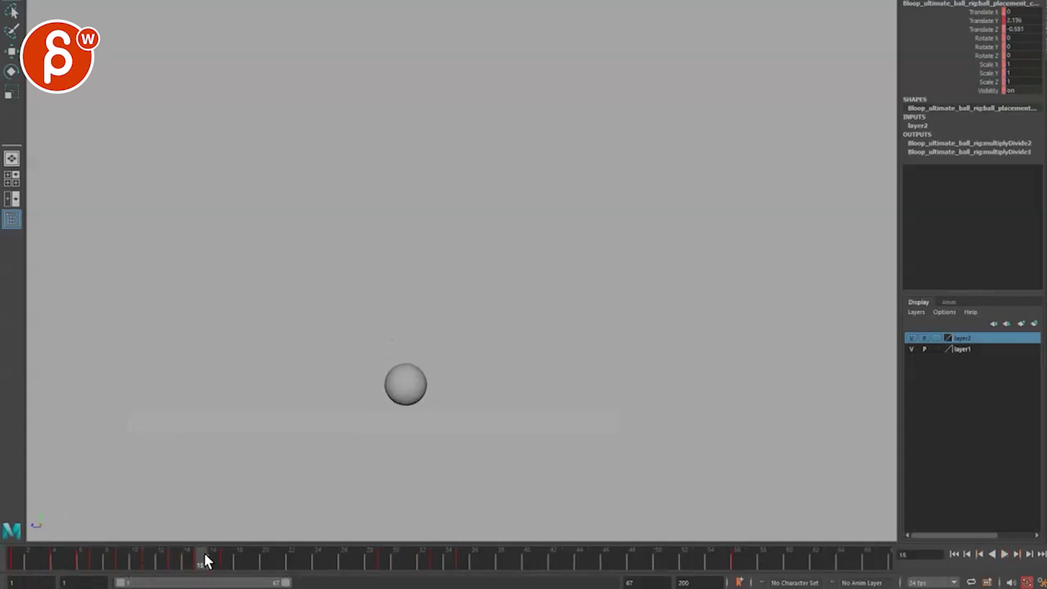
key("comma")
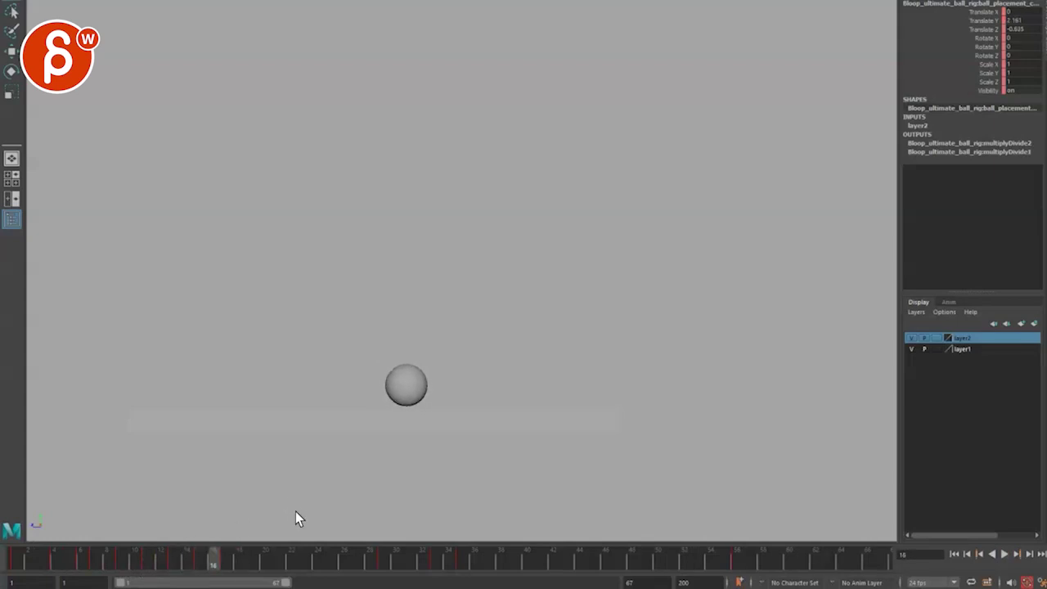
Shorten the second bounce by moving its peak to frame 14 and its landing to frame 15, adjusting the contact tangents to fit.
key("space")
left_click_drag(264, 517, 457, 360)
key("w")
middle_click_drag(368, 384, 353, 386, "shift")
left_click_drag(345, 523, 385, 444)
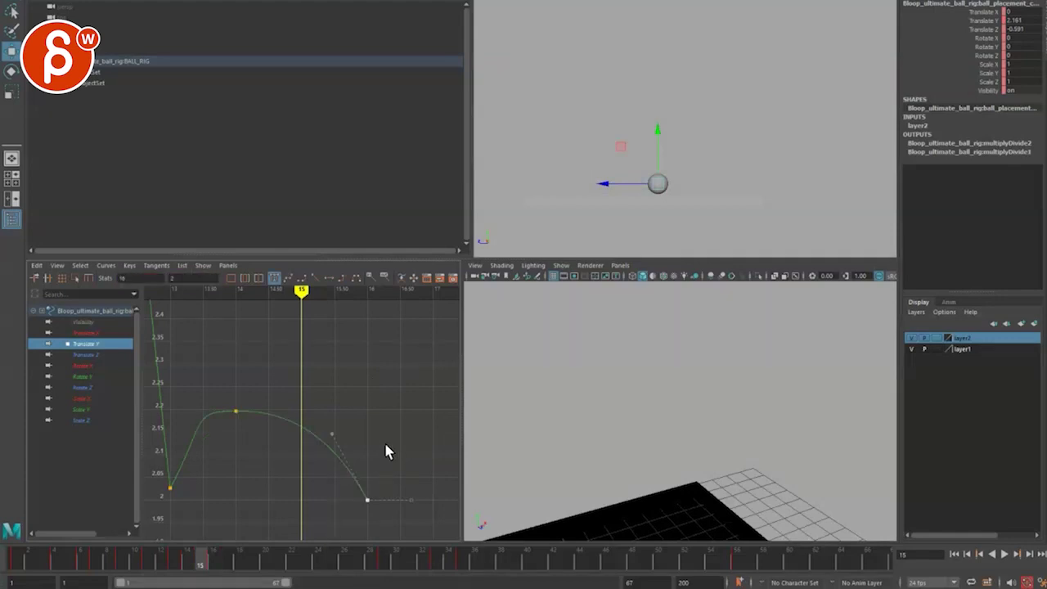
middle_click_drag(332, 447, 311, 418, "shift")
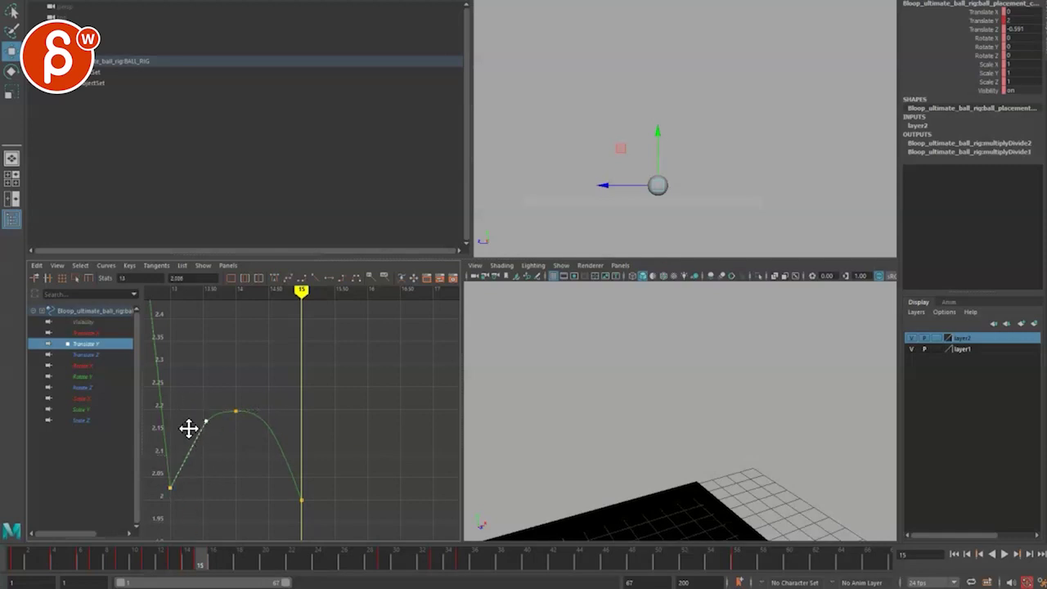
Play the animation from frame 8 in the enlarged side view to check the shortened second bounce.
key("space")
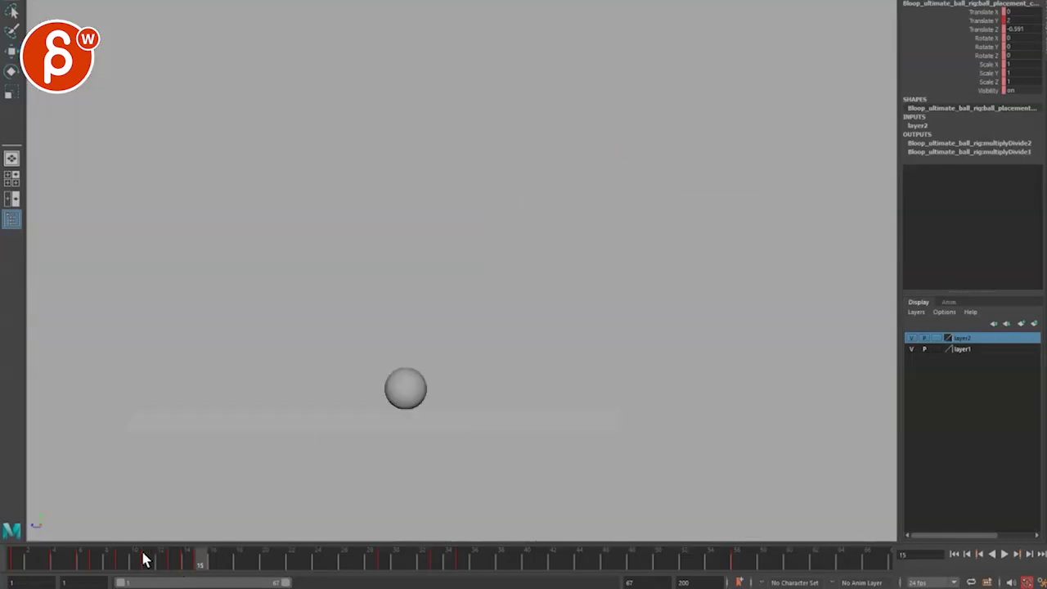
left_click(103, 560)
key("alt+v")
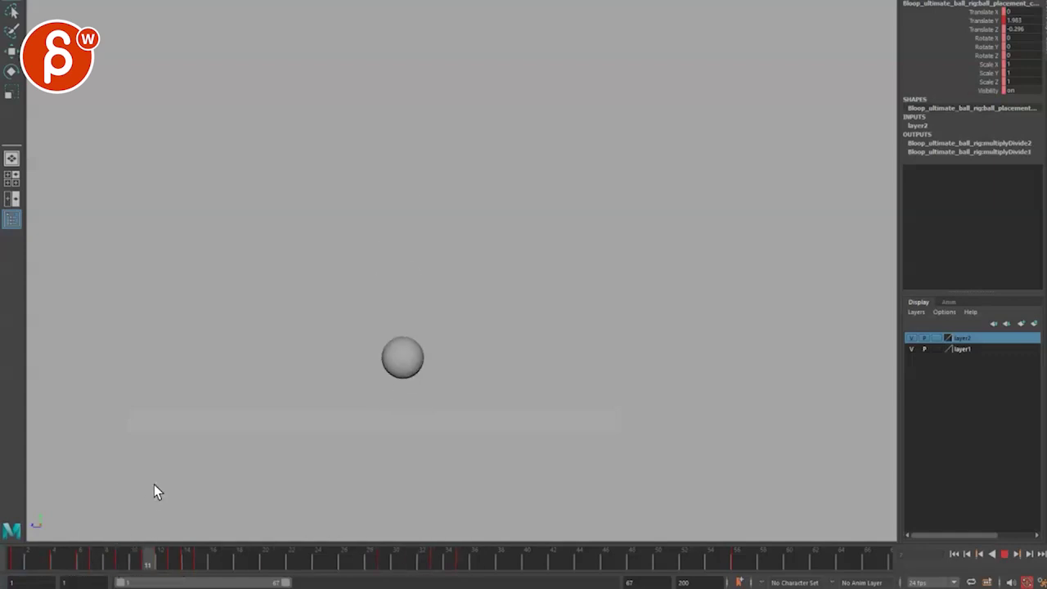
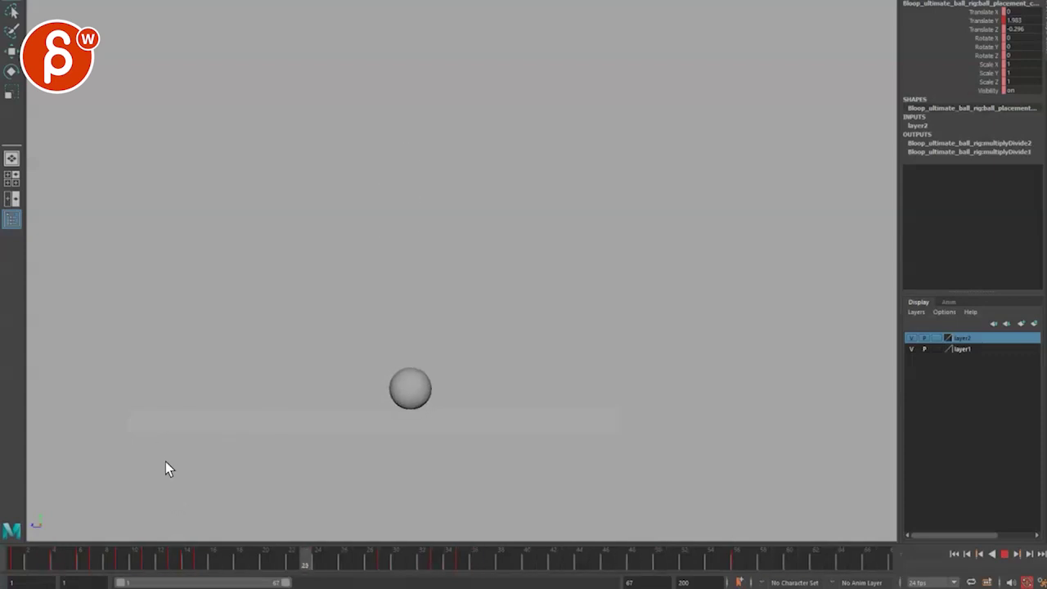
Play back the ball's bounce animation from frame 1 in the full-size side view.
key("Escape")
left_click(11, 562)
key("alt+v")
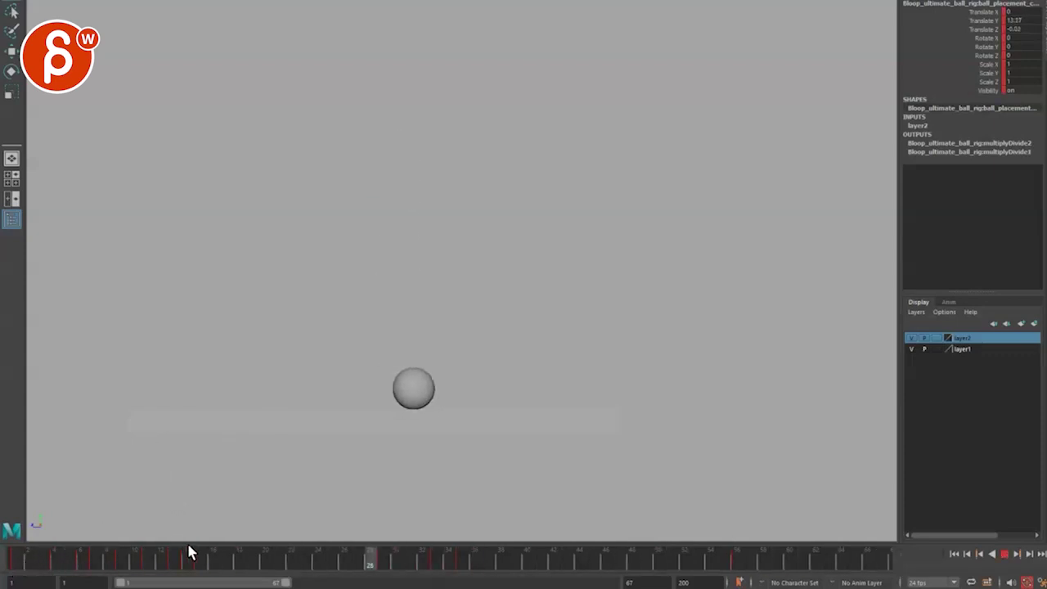
key("alt+v")
left_click(37, 559)
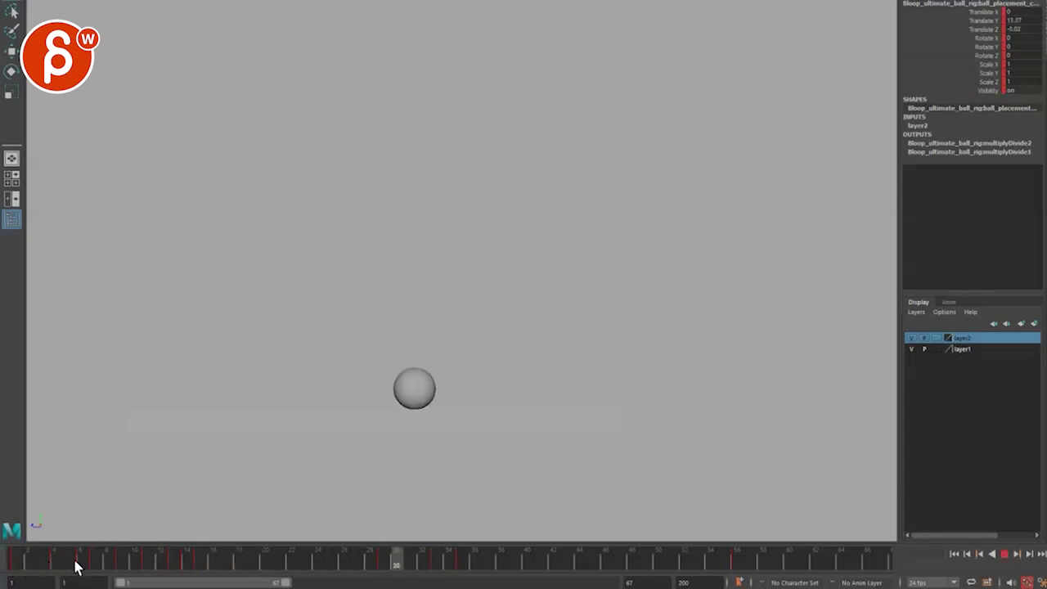
Stretch the last small bounce on the ball's Translate Y curve so it peaks higher at frame 15 and lands at frame 17.
key("space")
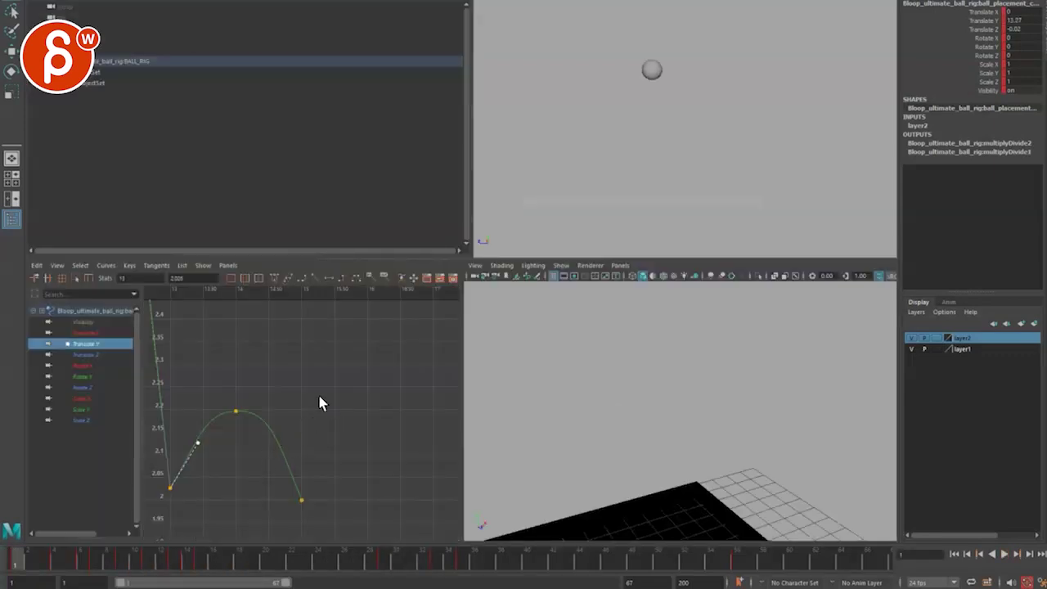
right_click_drag(319, 396, 264, 406, "alt")
mouse_move(265, 405)
middle_mouse_down("alt")
mouse_move(285, 437)
mouse_move(274, 440)
middle_mouse_up("alt")
left_click_drag(241, 345, 317, 455)
middle_click_drag(322, 421, 322, 352, "shift")
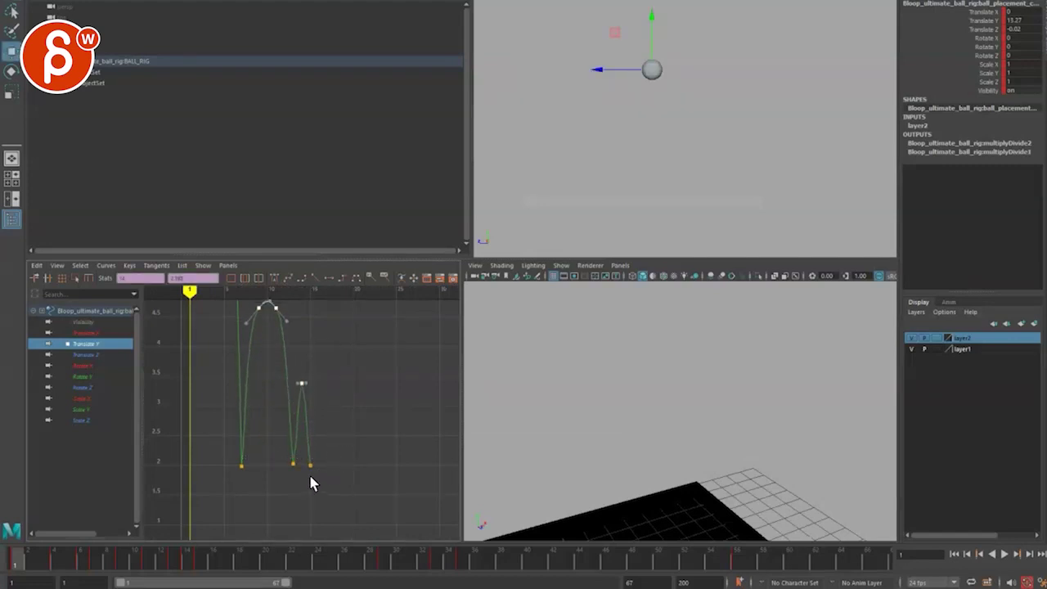
left_click_drag(296, 470, 299, 496)
middle_click_drag(318, 401, 315, 439, "shift")
left_click(319, 464)
left_click(311, 382)
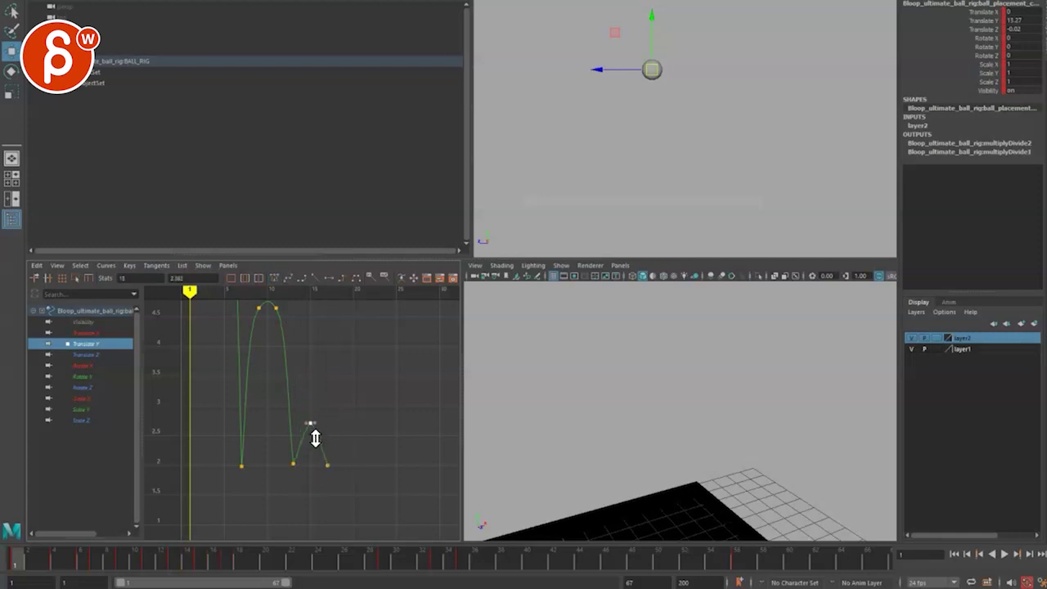
Replay the bounce animation in the full-size side view to check its timing.
key("space")
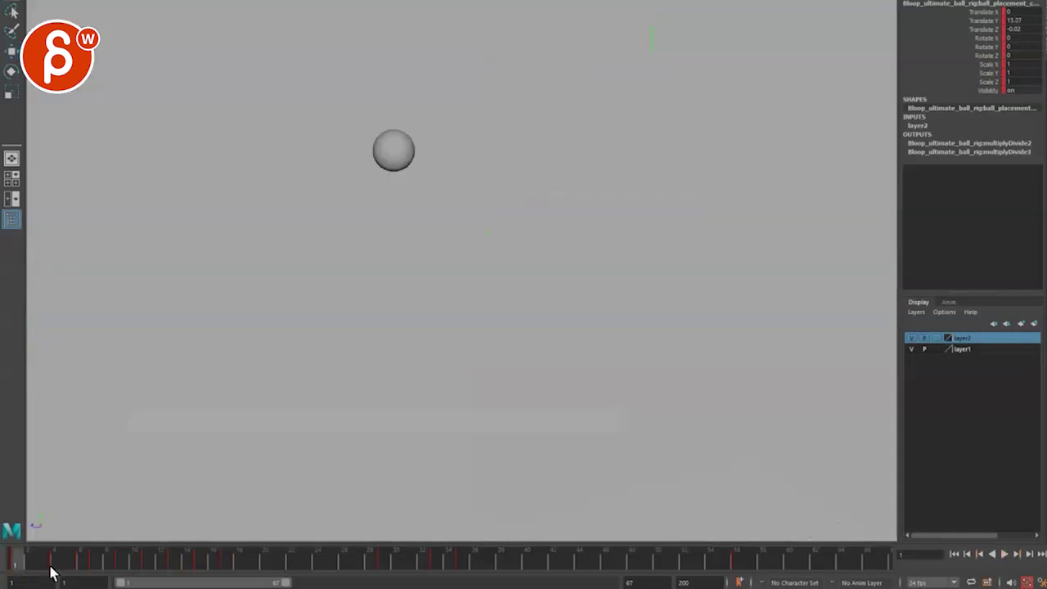
key("alt+v")
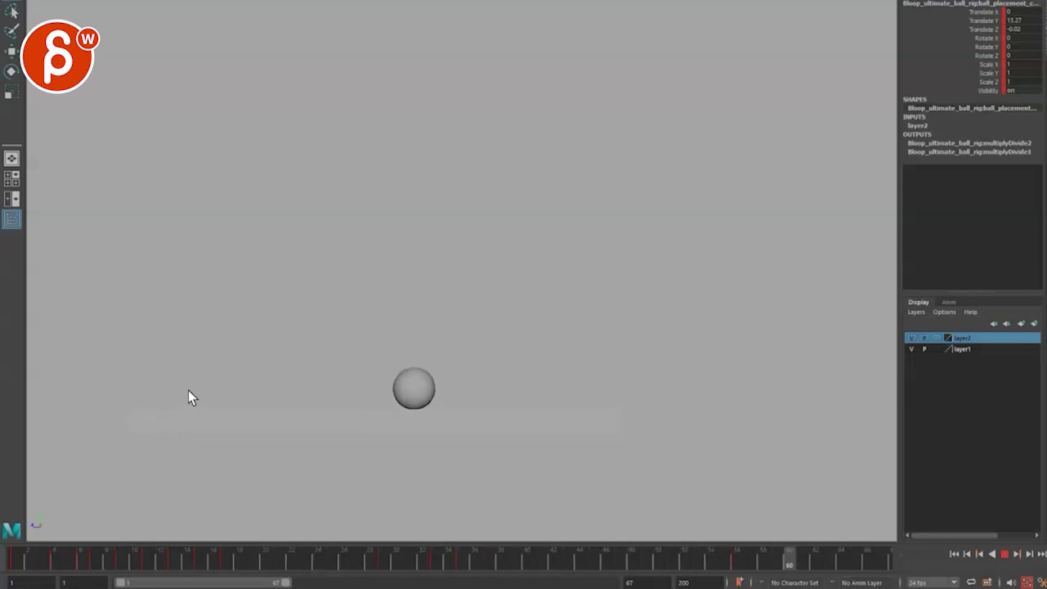
key("alt+v")
left_click(12, 561)
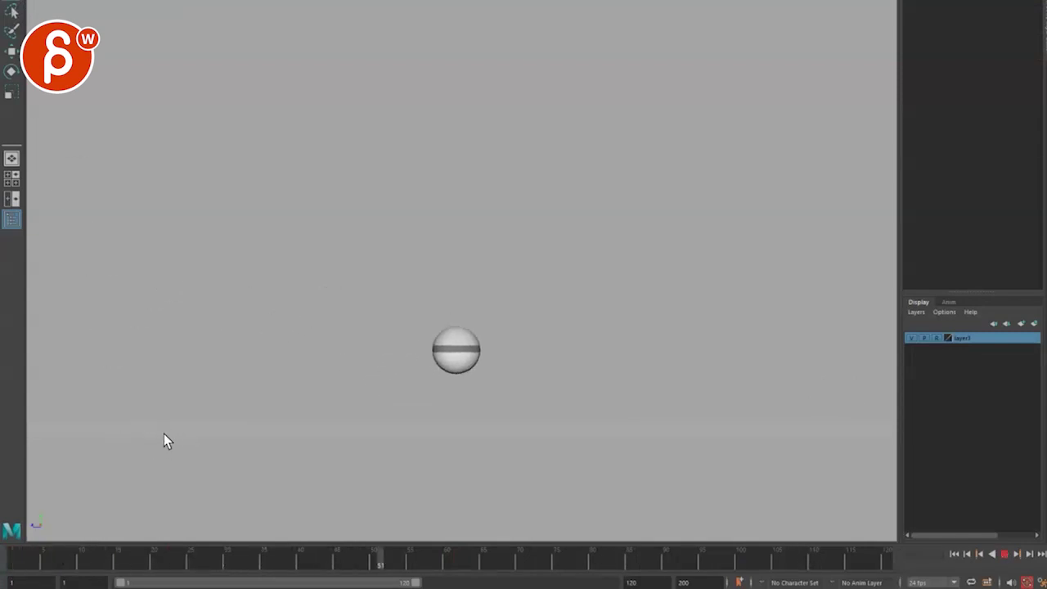
key("Escape")
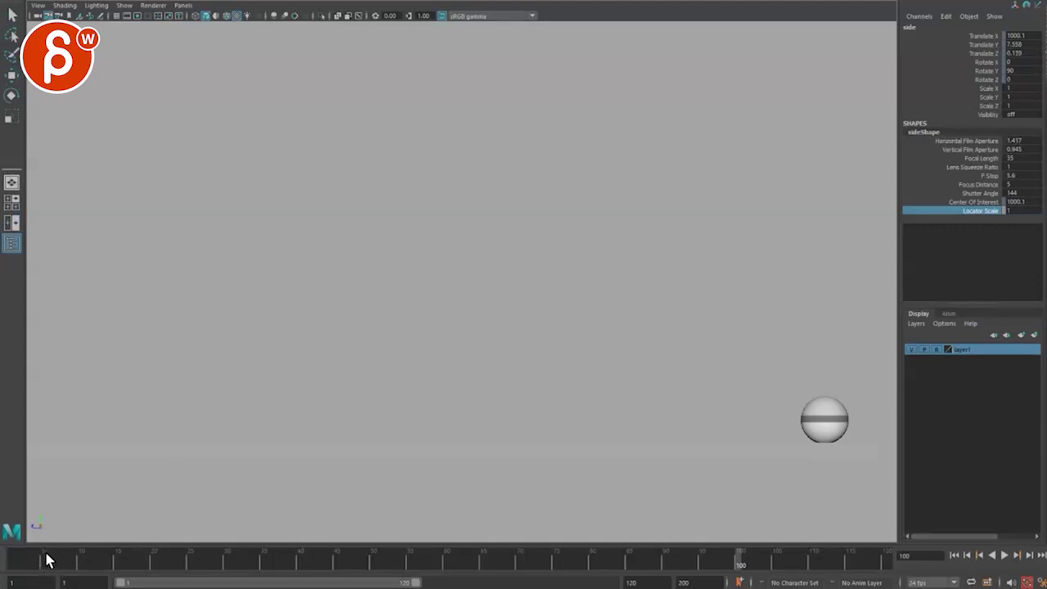
Unlock all transform and shape channels of the side camera, with the animation at frame 13.
left_click_drag(47, 559, 103, 561)
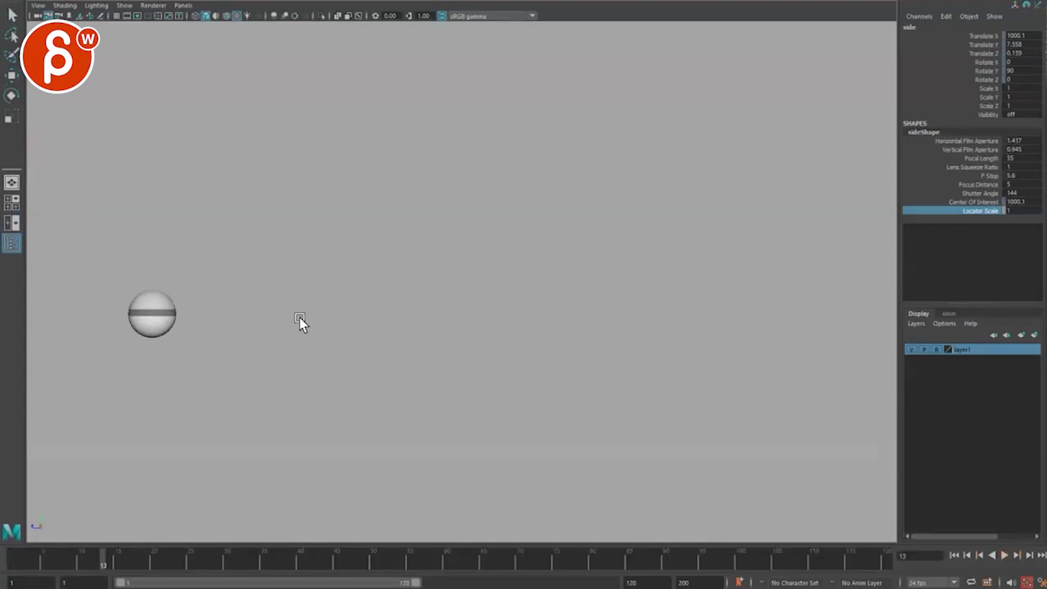
left_click_drag(964, 39, 976, 207)
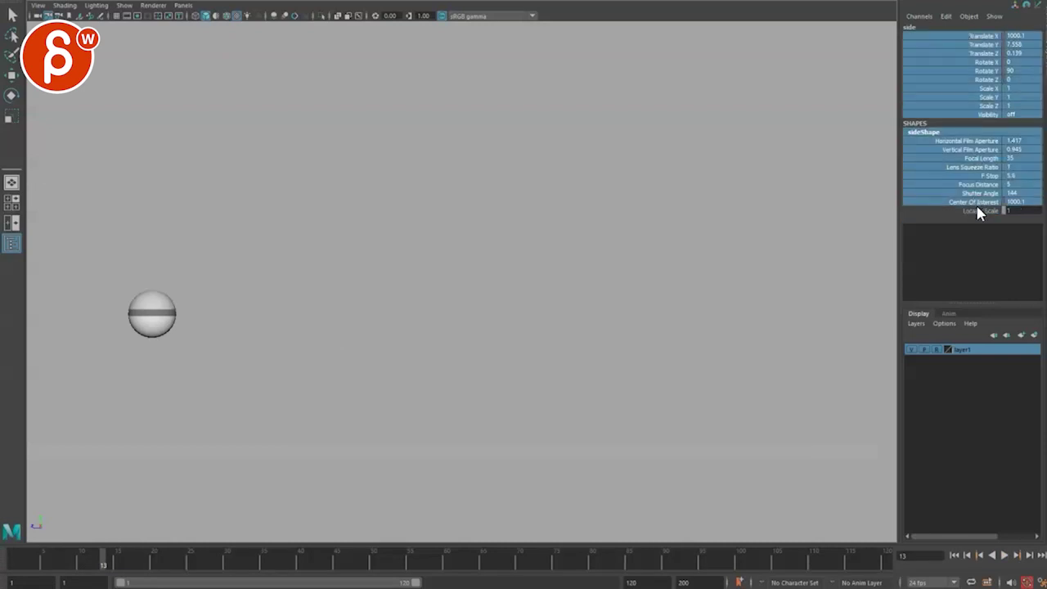
right_click(976, 210)
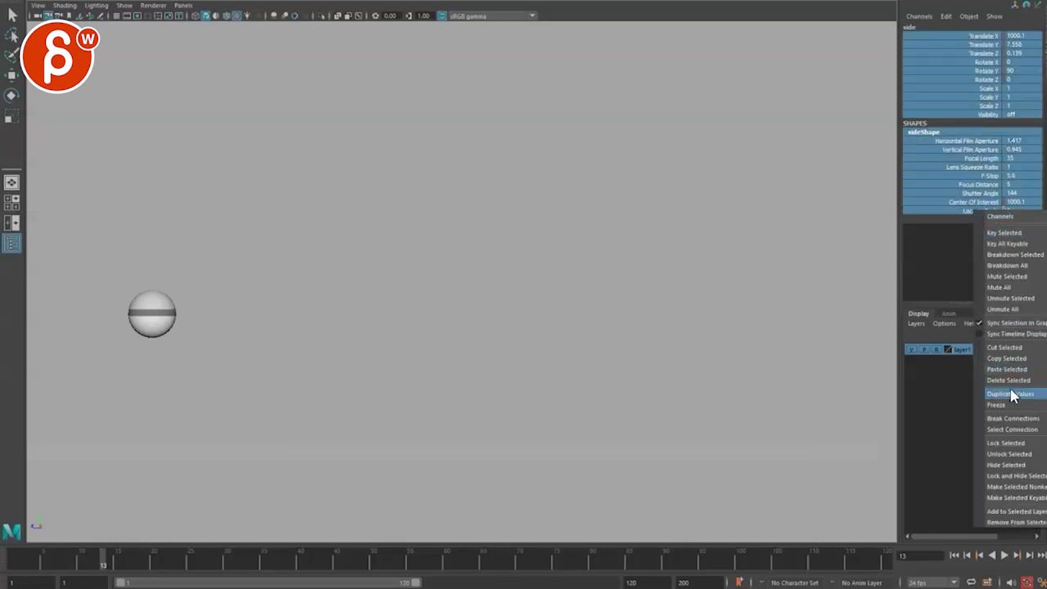
left_click(1028, 450)
left_click(503, 333)
key("w")
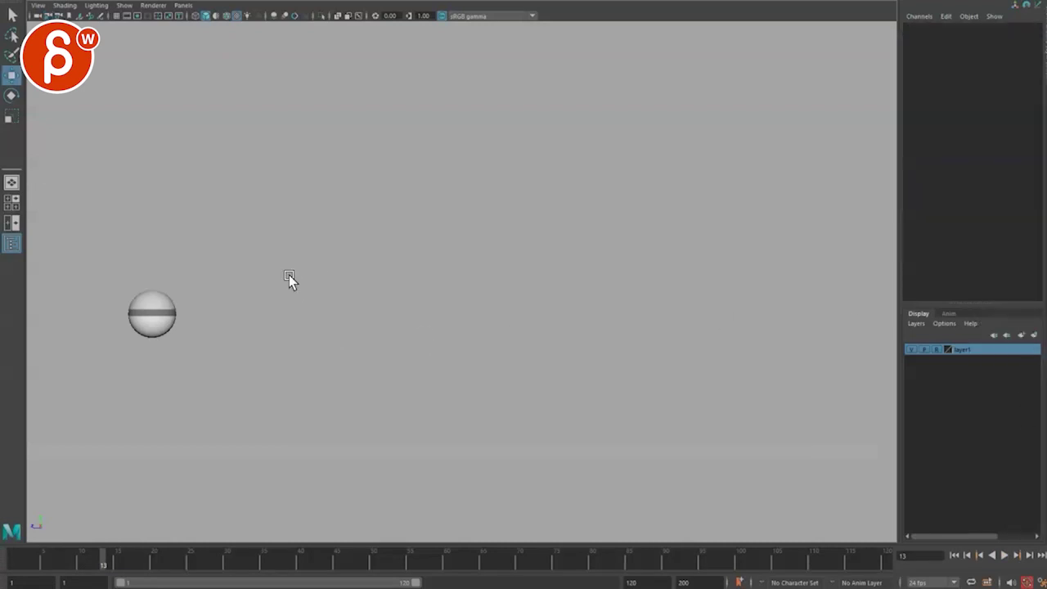
Reframe the side view so the ball is fully in view at frame 1, and check its path through frame 71.
mouse_move(247, 263)
middle_mouse_down("alt")
mouse_move(330, 281)
mouse_move(313, 289)
mouse_move(229, 265)
middle_mouse_up("alt")
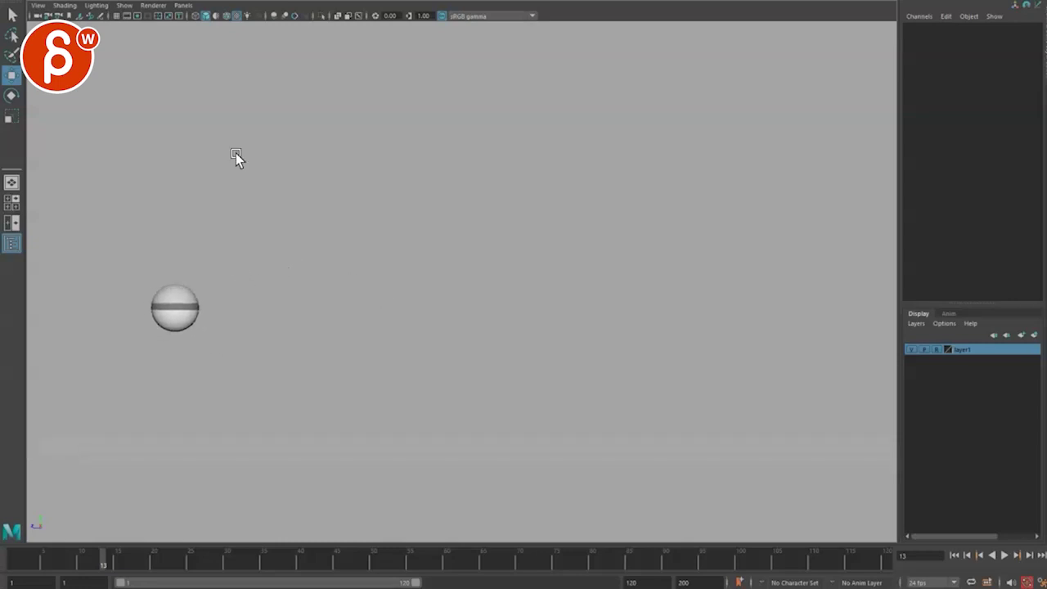
left_click(37, 6)
left_click(57, 22)
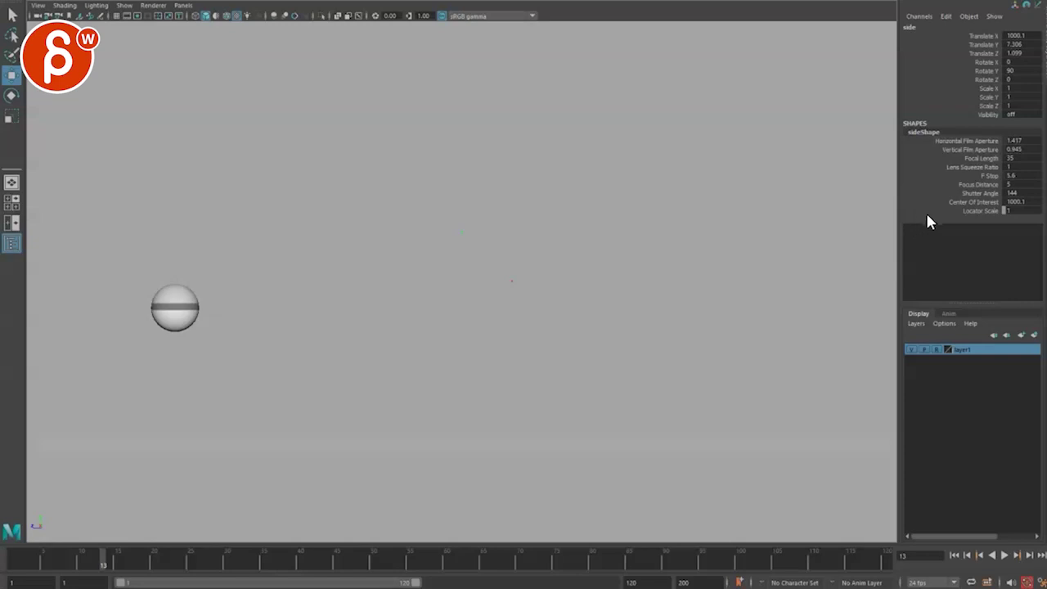
left_click(277, 424)
left_click_drag(43, 550, 13, 564)
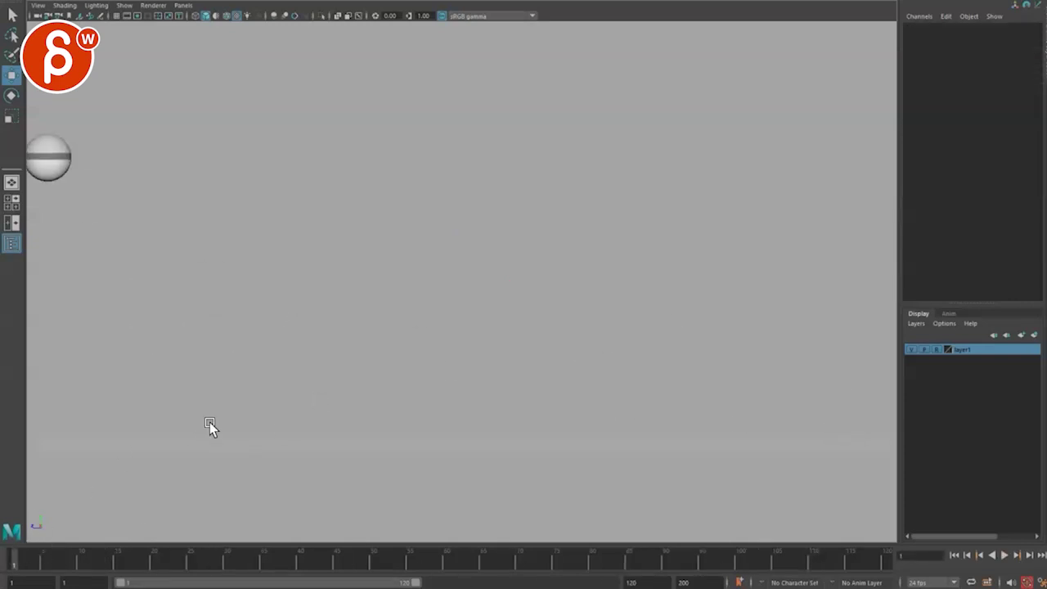
middle_click_drag(243, 410, 264, 413, "alt")
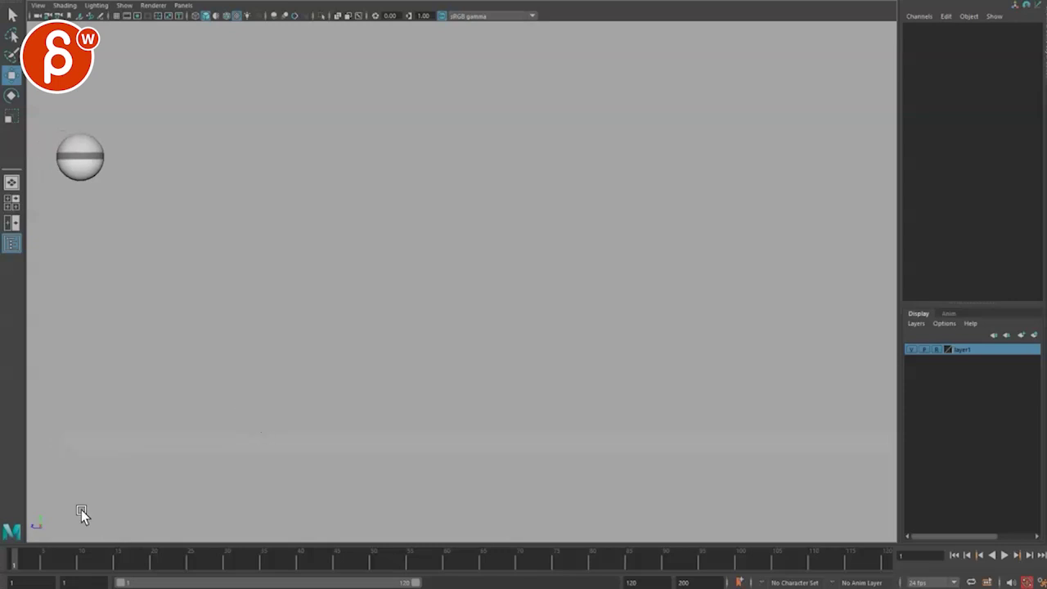
left_click_drag(10, 564, 557, 584)
left_click(525, 568)
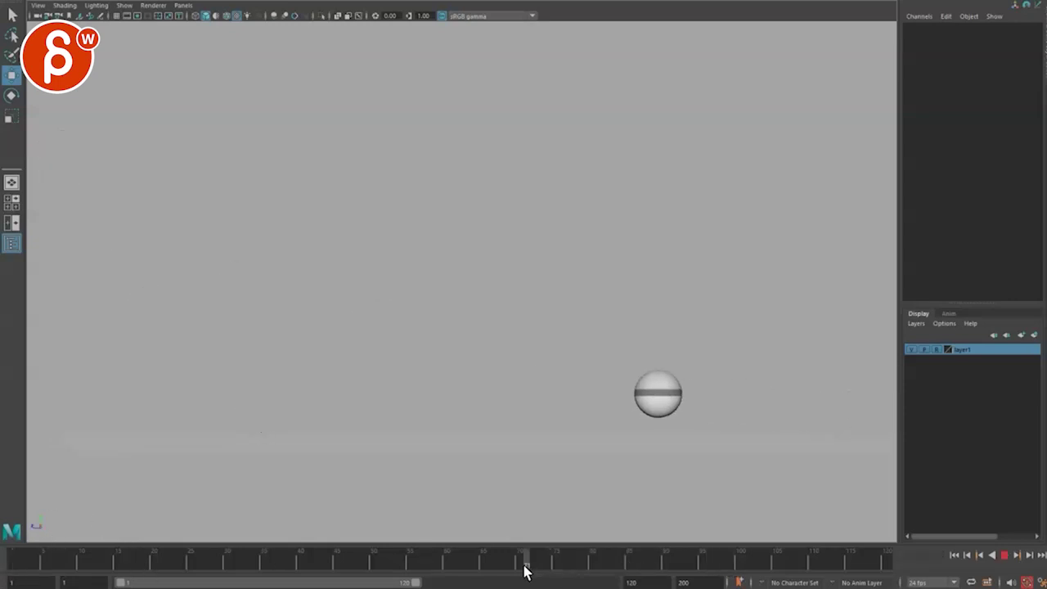
left_click(39, 13)
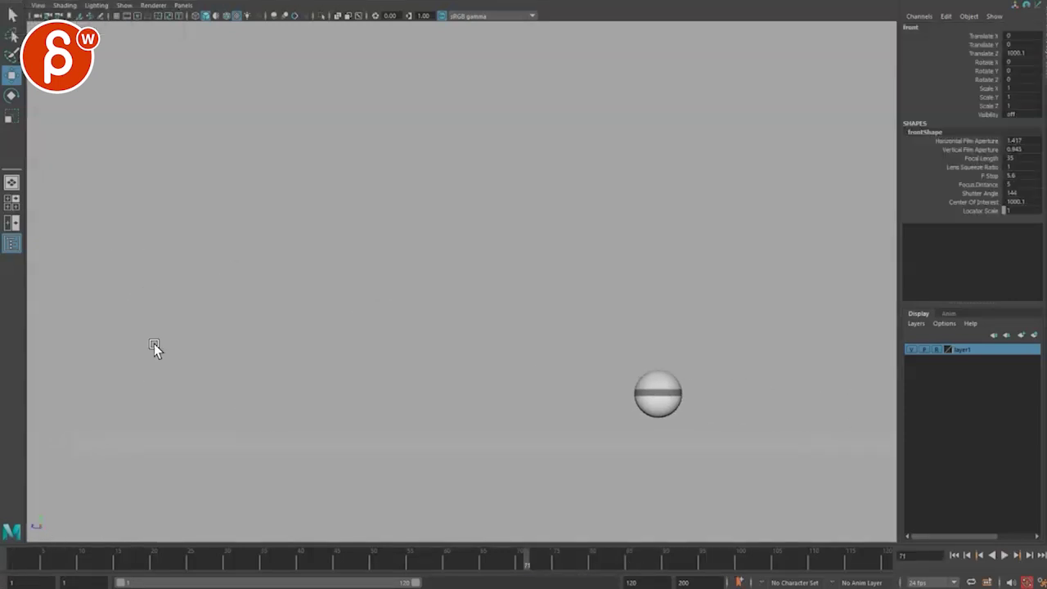
left_click(222, 241)
In the four-view layout, replace the top view with the Outliner and the front view with the Graph Editor.
key("space")
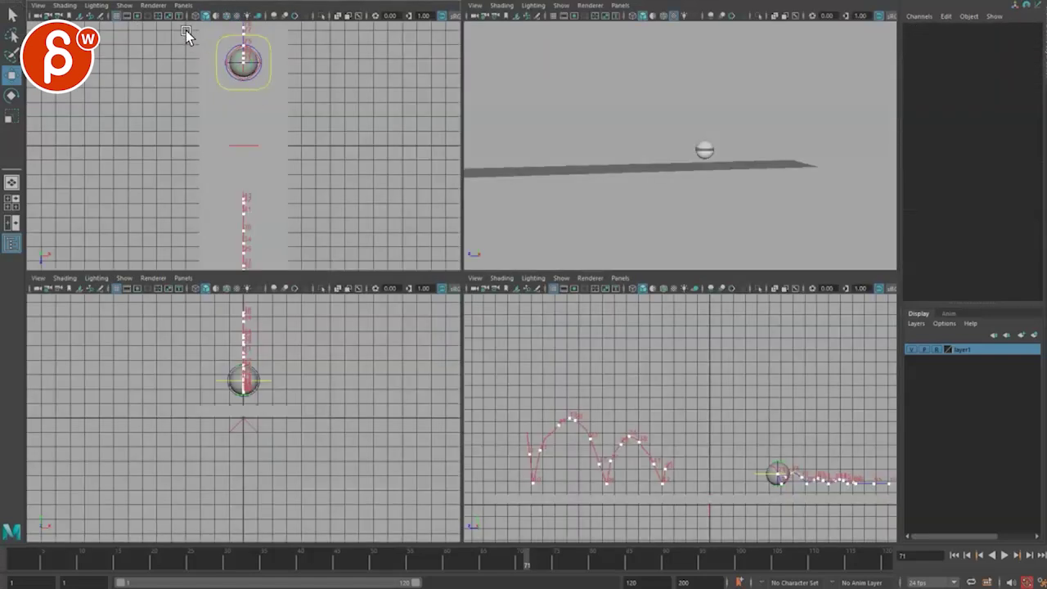
left_click(182, 6)
mouse_move(245, 64)
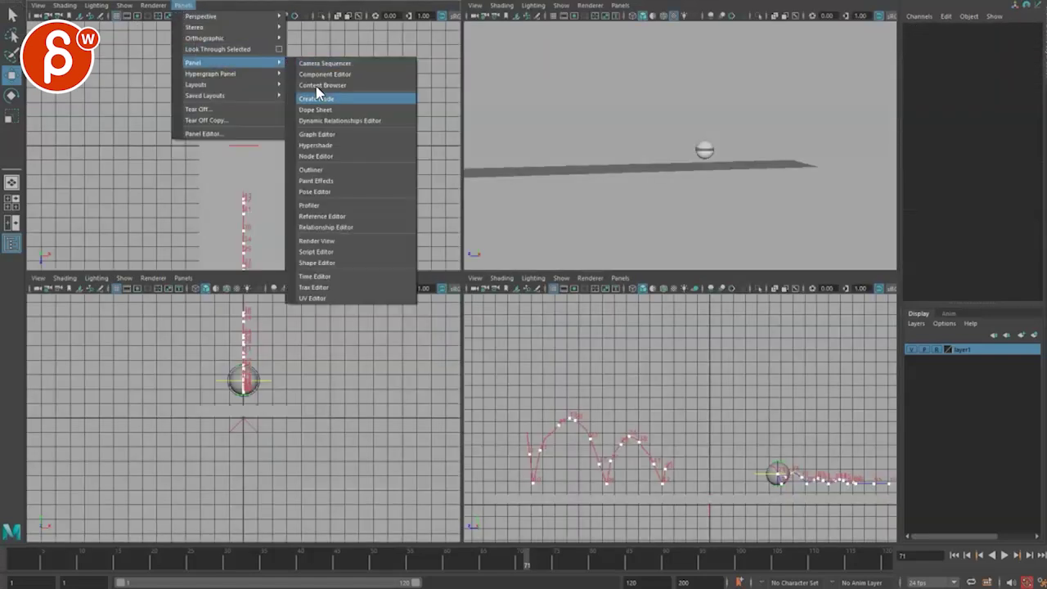
left_click(330, 166)
left_click(184, 281)
mouse_move(262, 337)
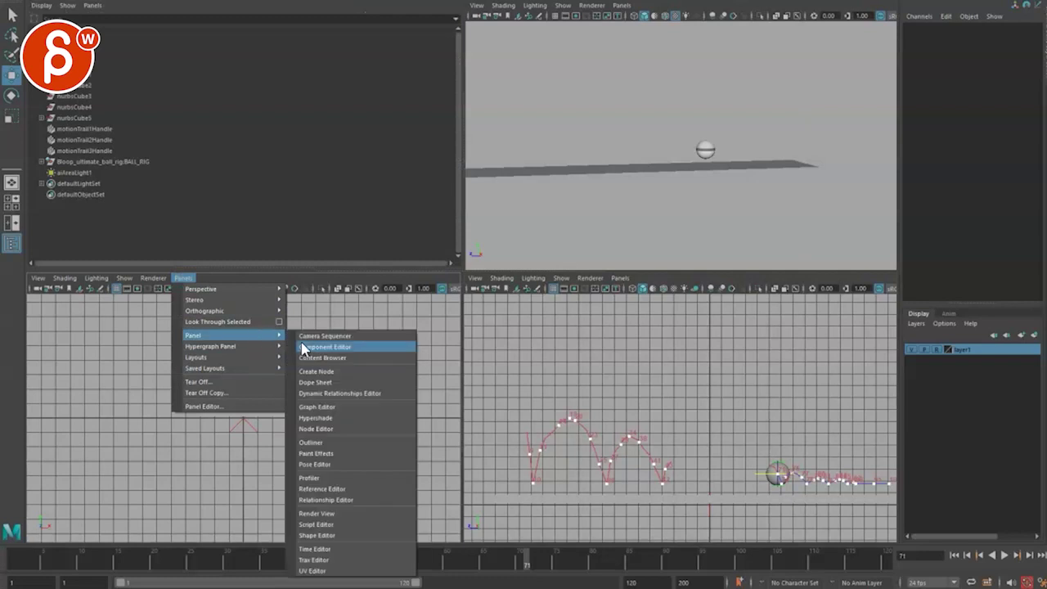
left_click(322, 411)
Swap the two remaining viewports so the side view becomes perspective and the perspective view becomes orthographic side, framed on the ball.
left_click(621, 278)
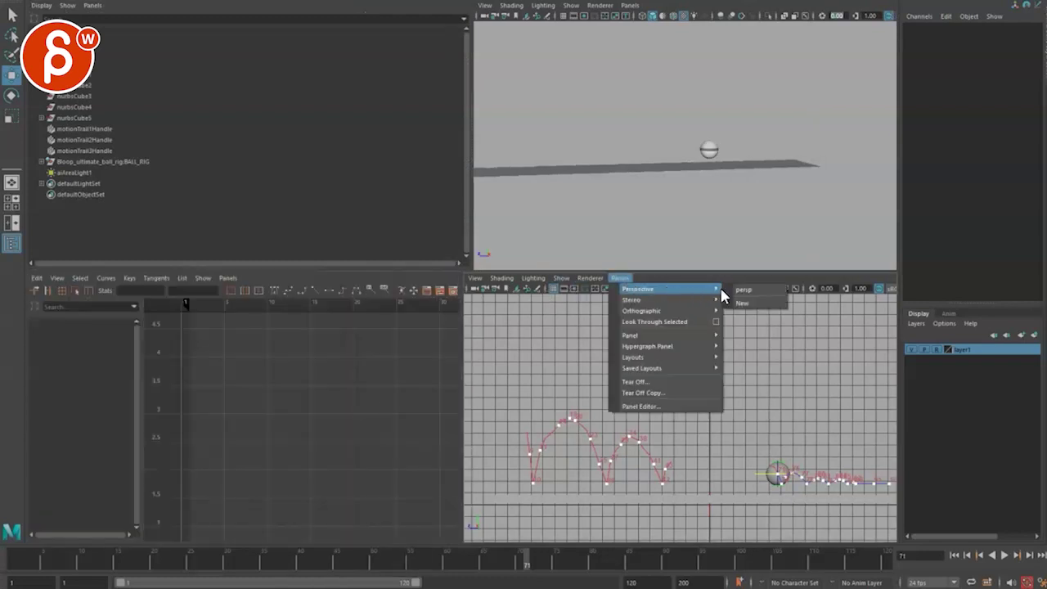
left_click(741, 303)
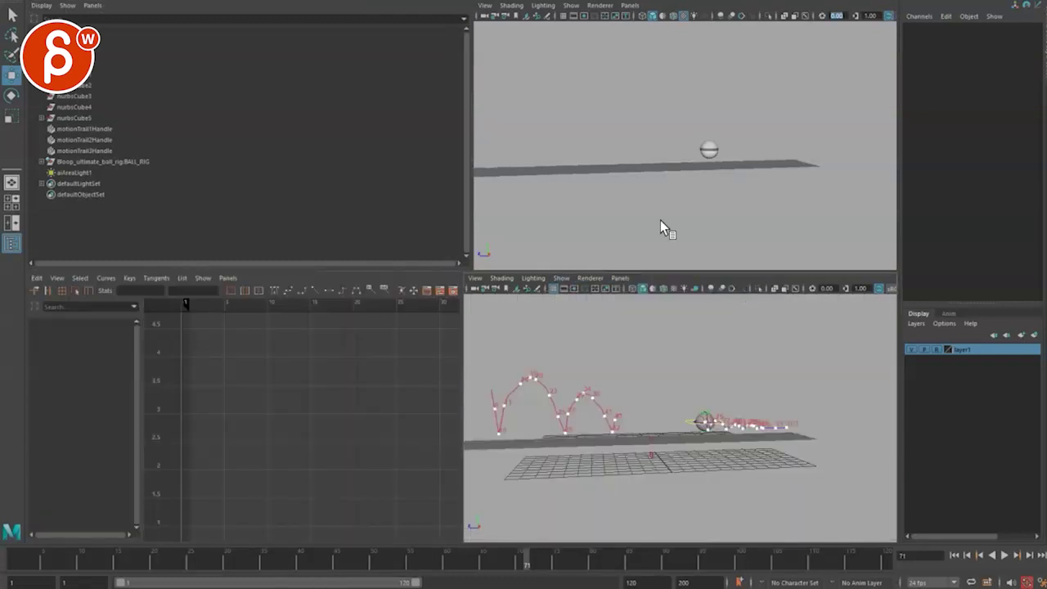
left_click(629, 5)
mouse_move(719, 17)
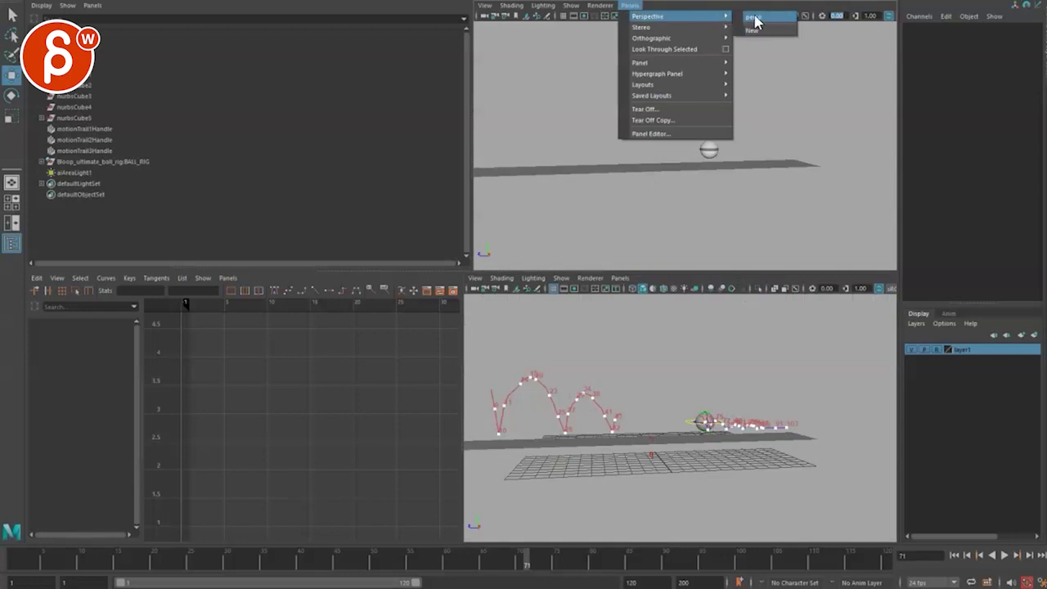
mouse_move(731, 40)
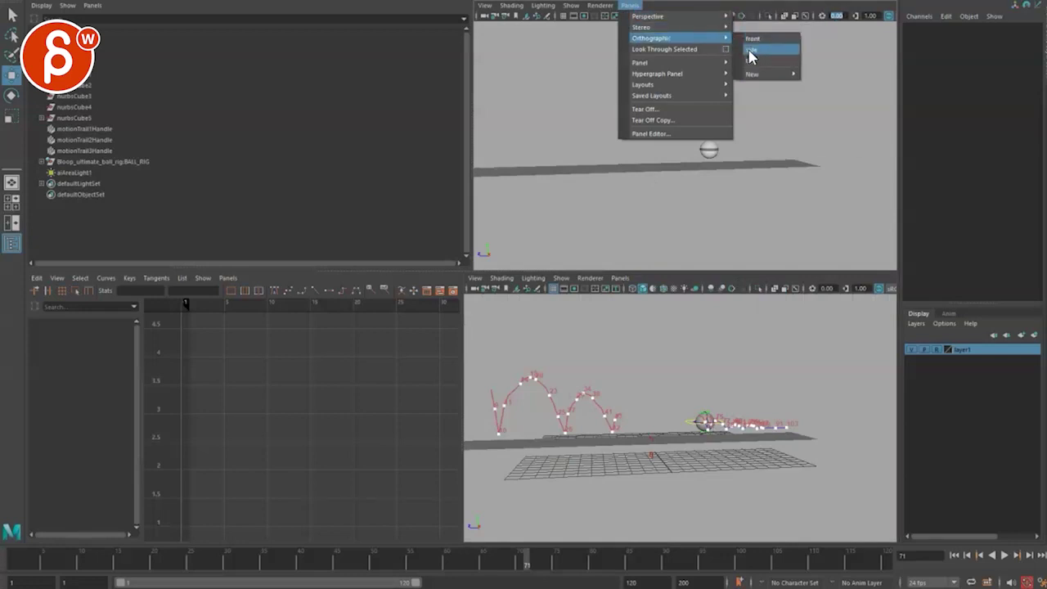
left_click(766, 51)
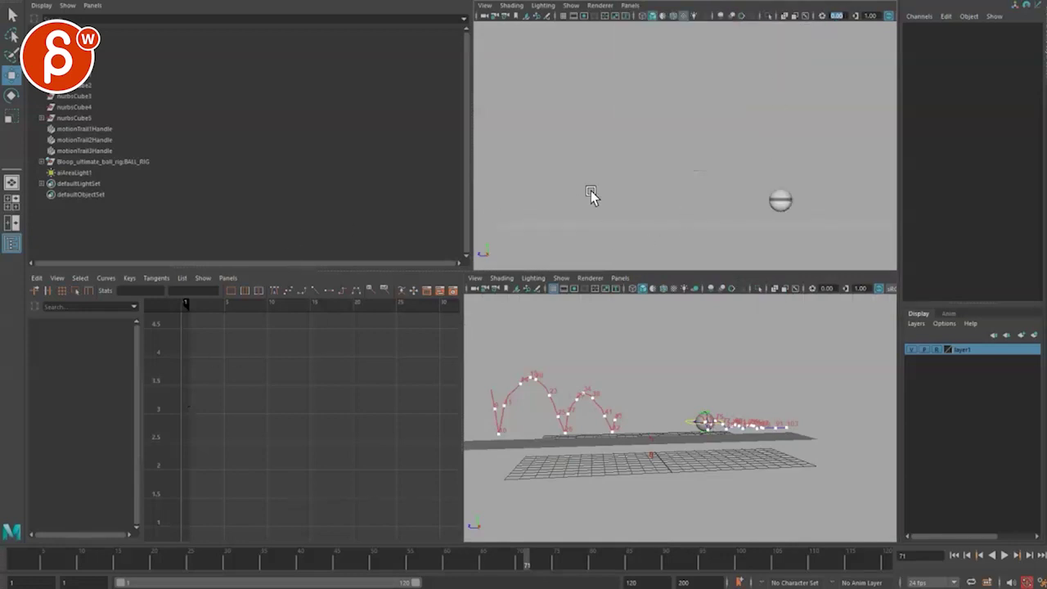
middle_click_drag(590, 191, 609, 202, "alt")
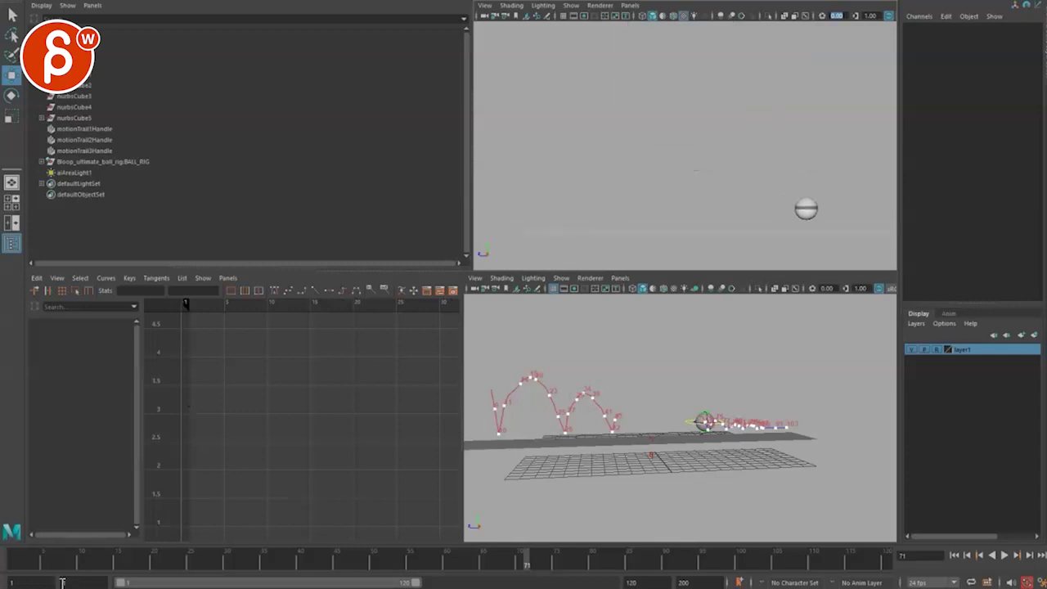
At frame 3, select the ball's placement control and show its Translate Z curve full-size, selecting the keys between the first and last.
left_click_drag(59, 564, 29, 565)
left_click_drag(652, 439, 679, 396, "alt")
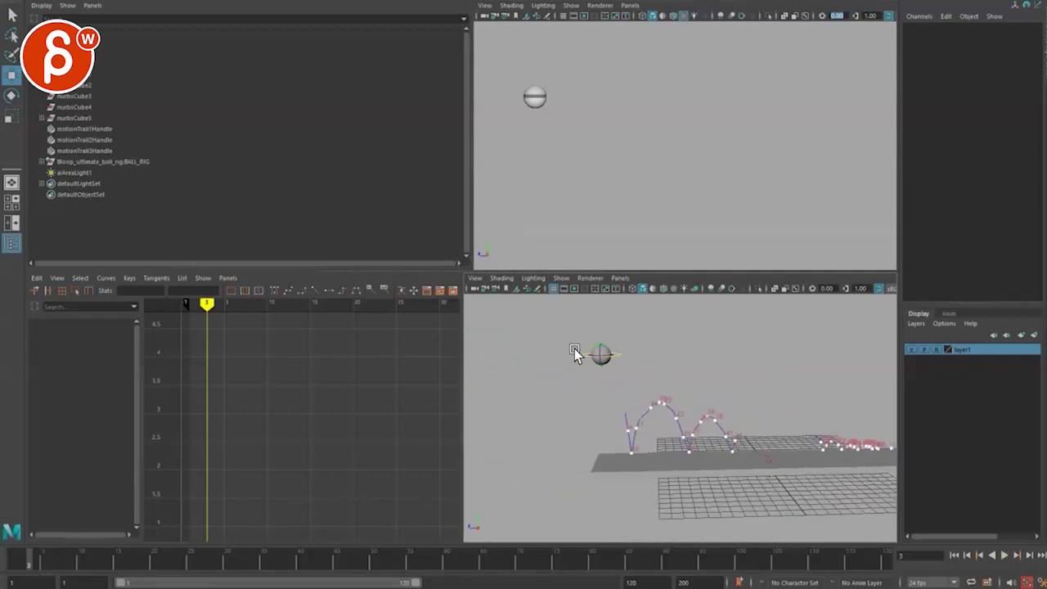
left_click_drag(584, 376, 588, 397)
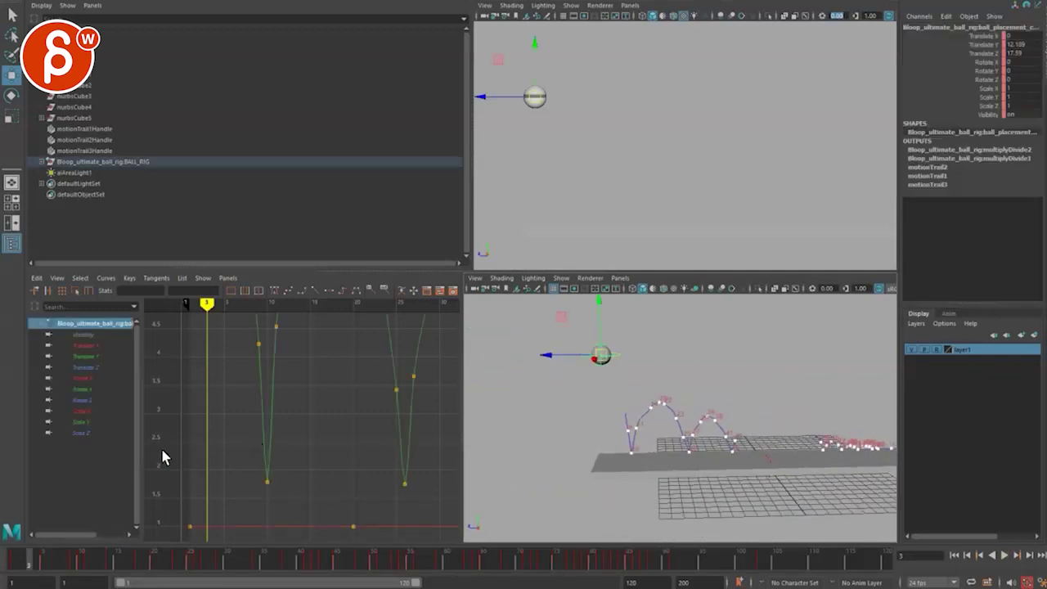
left_click(81, 368)
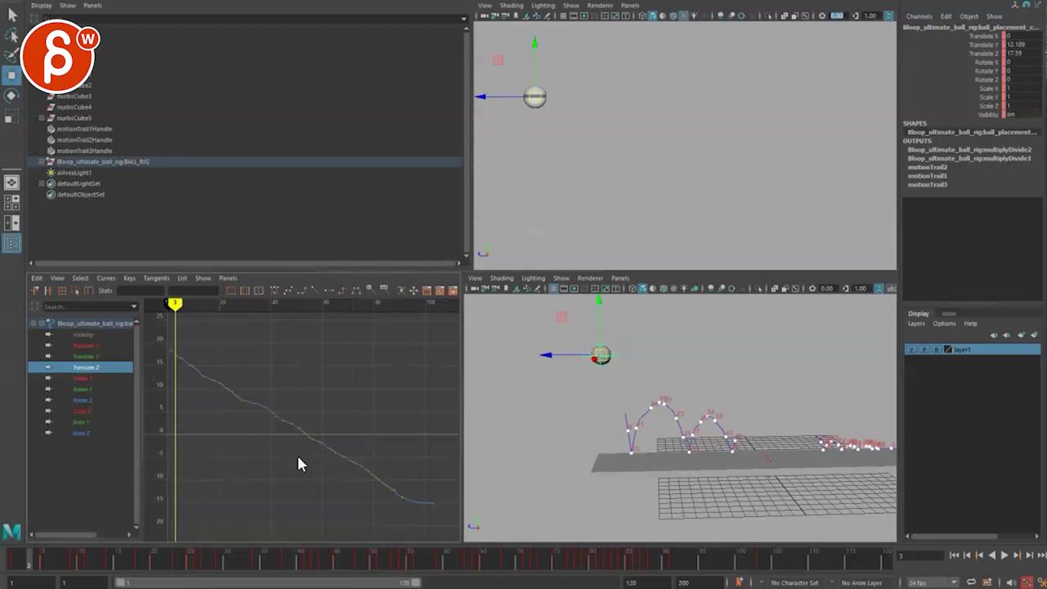
key("space")
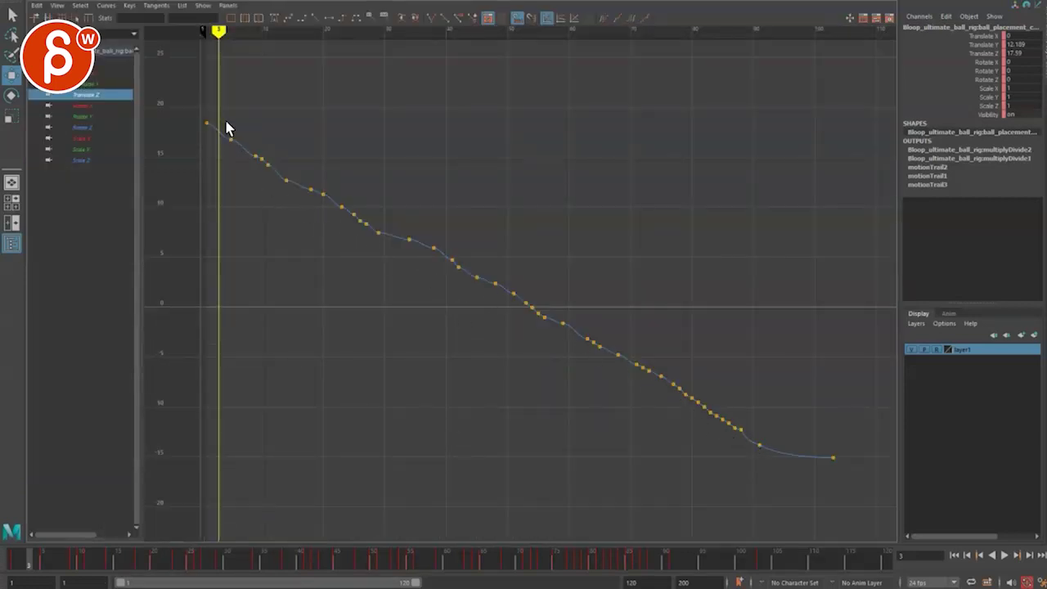
left_click_drag(224, 123, 765, 481)
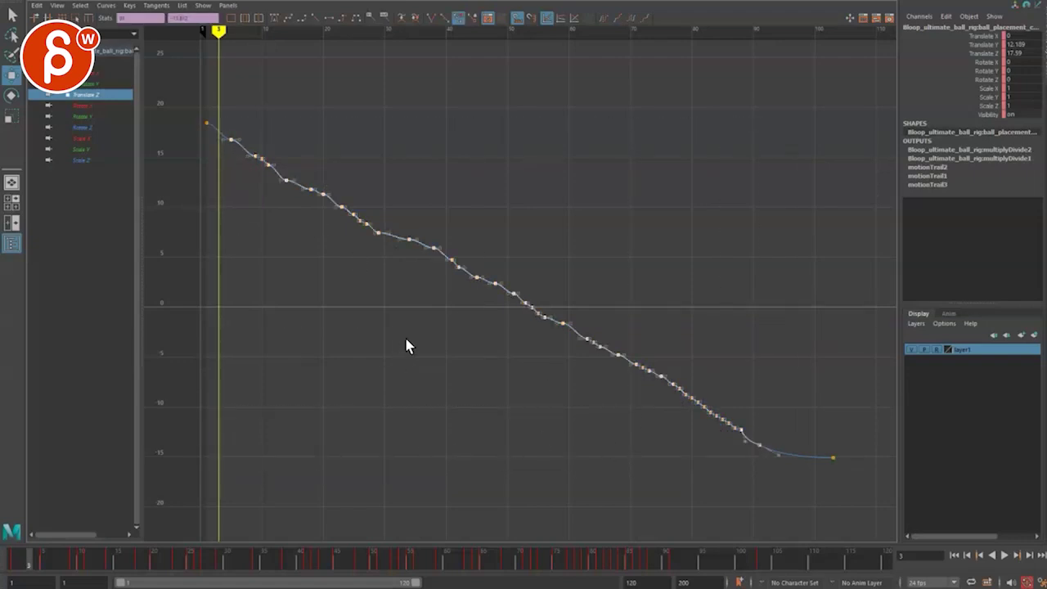
Play the ball animation in the full-size side view and stop at frame 18.
key("space")
key("space")
key("alt+v")
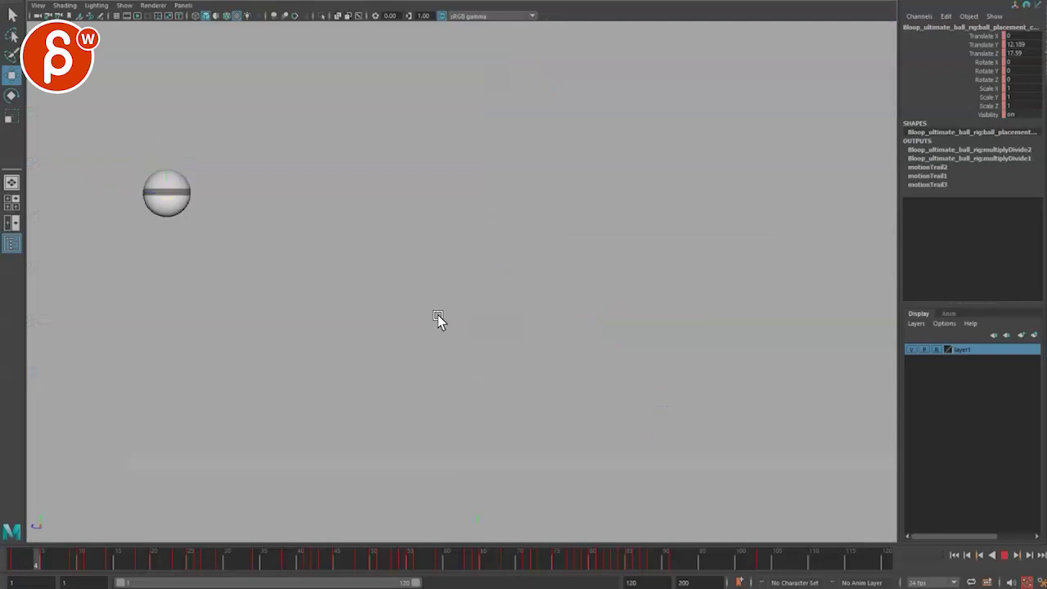
key("Escape")
Display the side view with the default material and play the ball animation, stopping at frame 21.
left_click(64, 5)
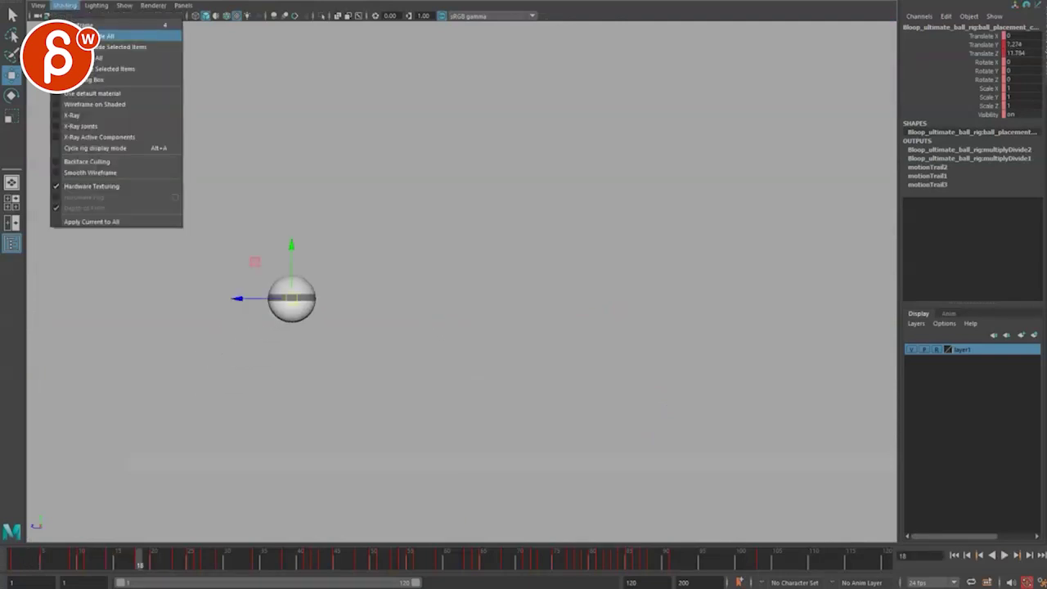
left_click(100, 93)
key("alt+v")
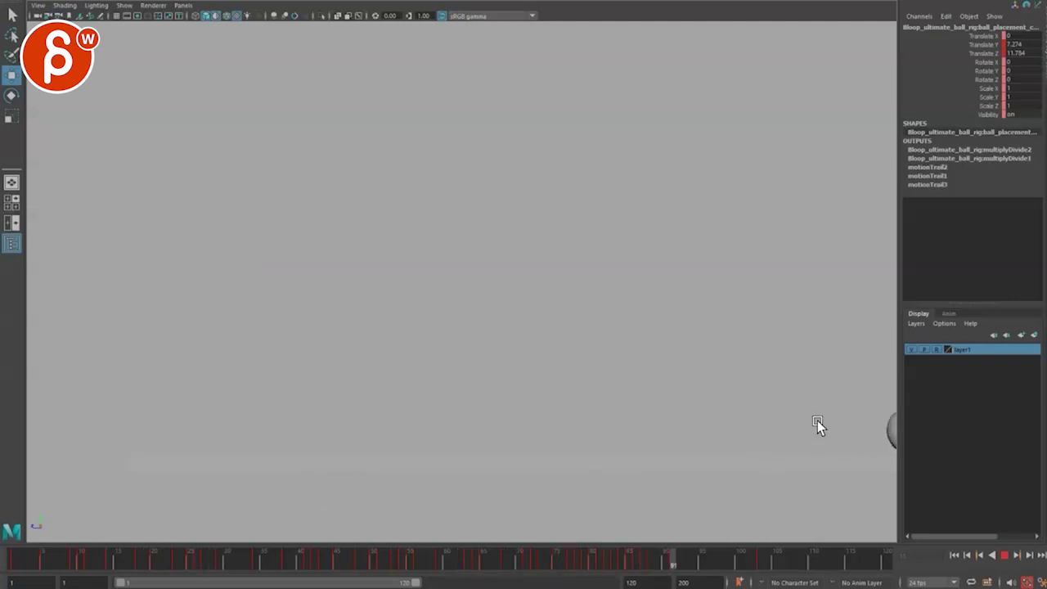
key("Escape")
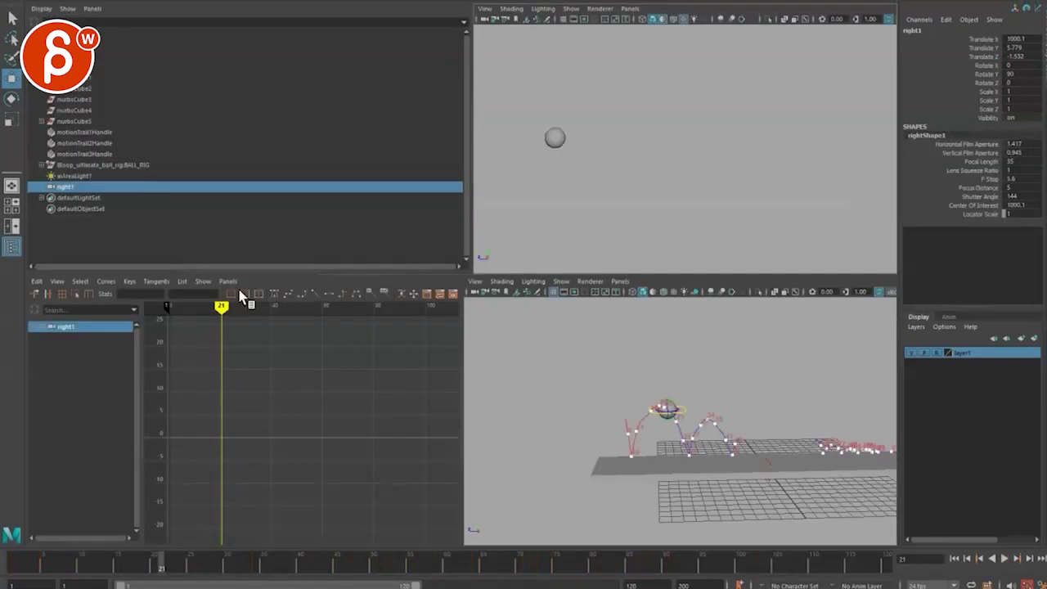
Select the ball's placement control and delete all its Translate Z keys between the first and last.
middle_click_drag(573, 138, 607, 155, "alt")
middle_click_drag(595, 191, 571, 182, "alt")
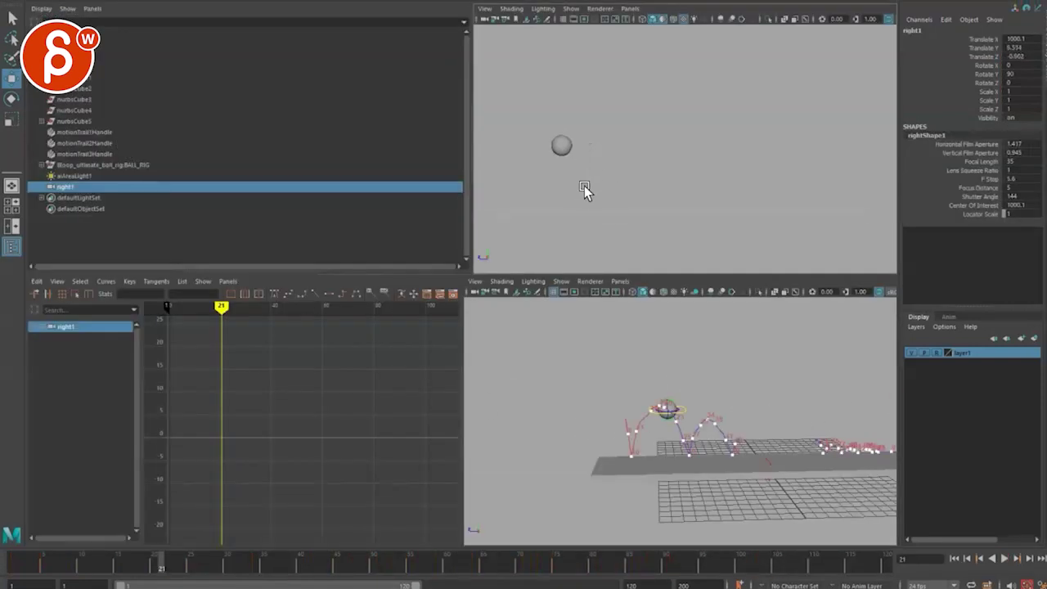
right_click_drag(582, 188, 541, 186, "alt")
middle_click_drag(540, 185, 540, 137, "alt")
left_click(558, 155)
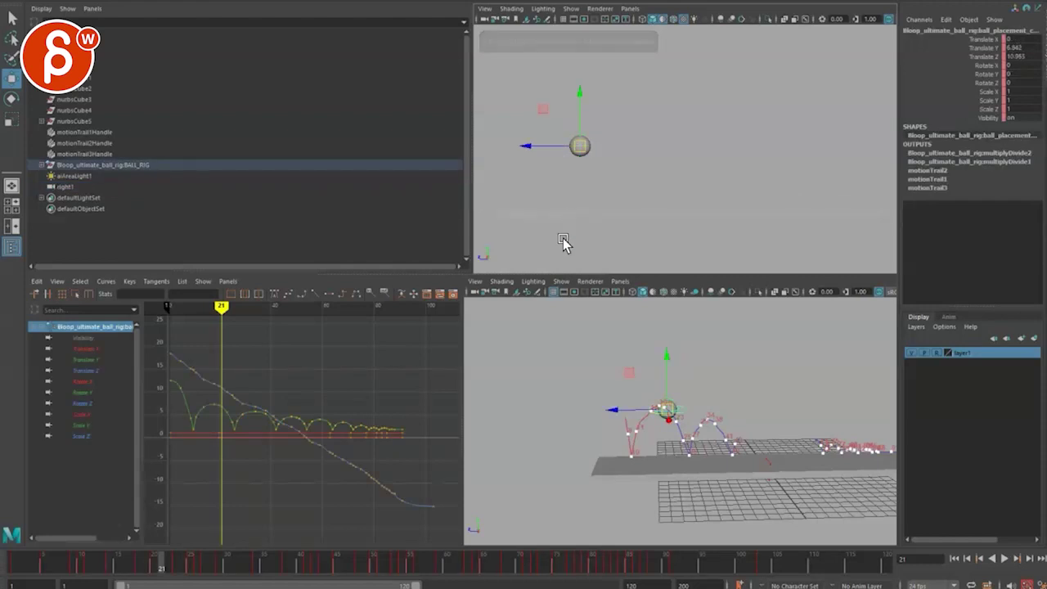
left_click(76, 372)
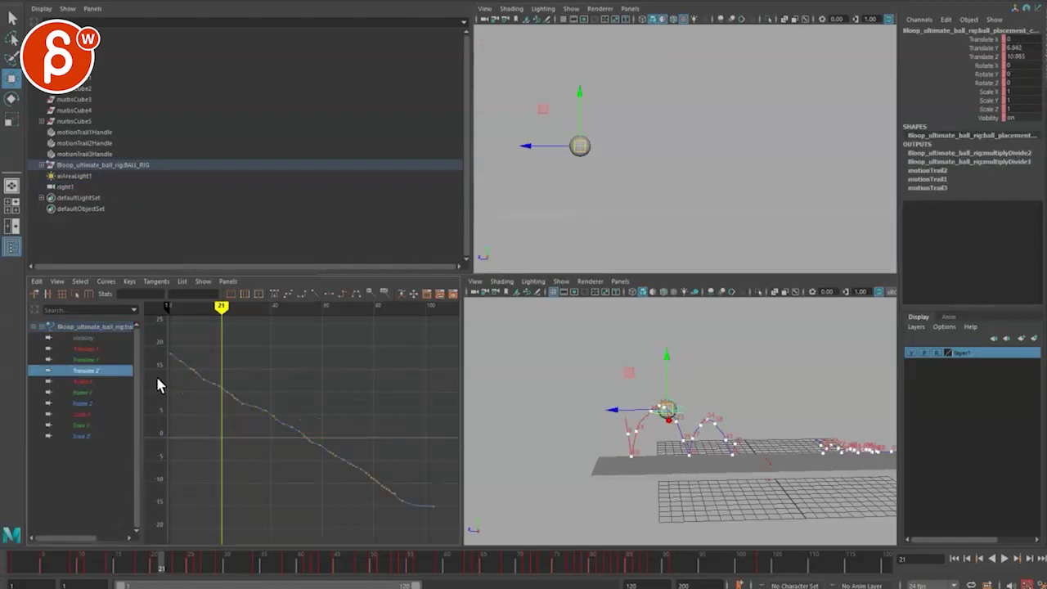
left_click_drag(170, 343, 419, 533)
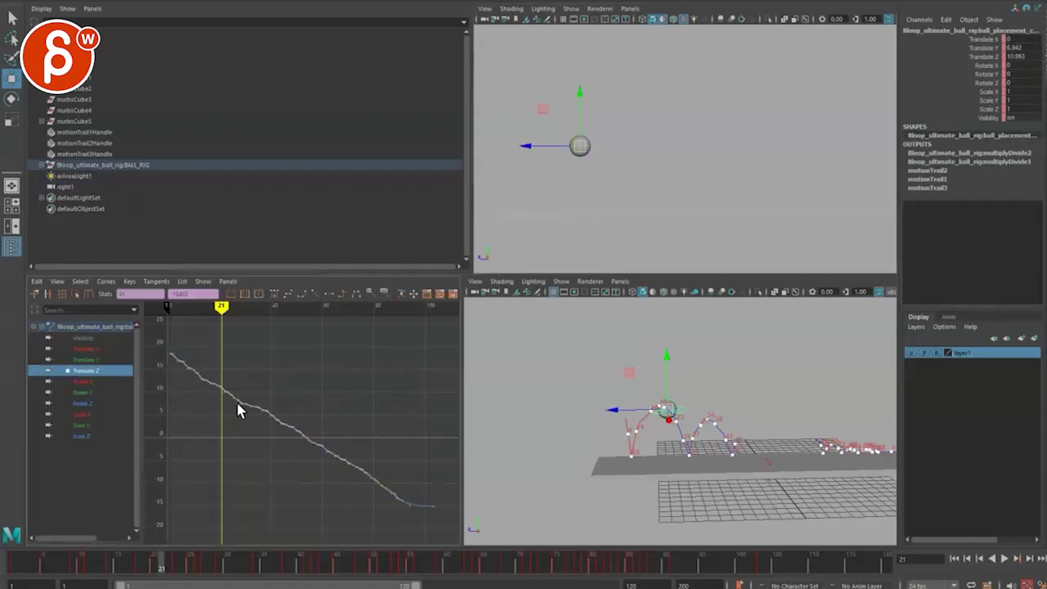
left_click_drag(174, 331, 410, 526)
key("Delete")
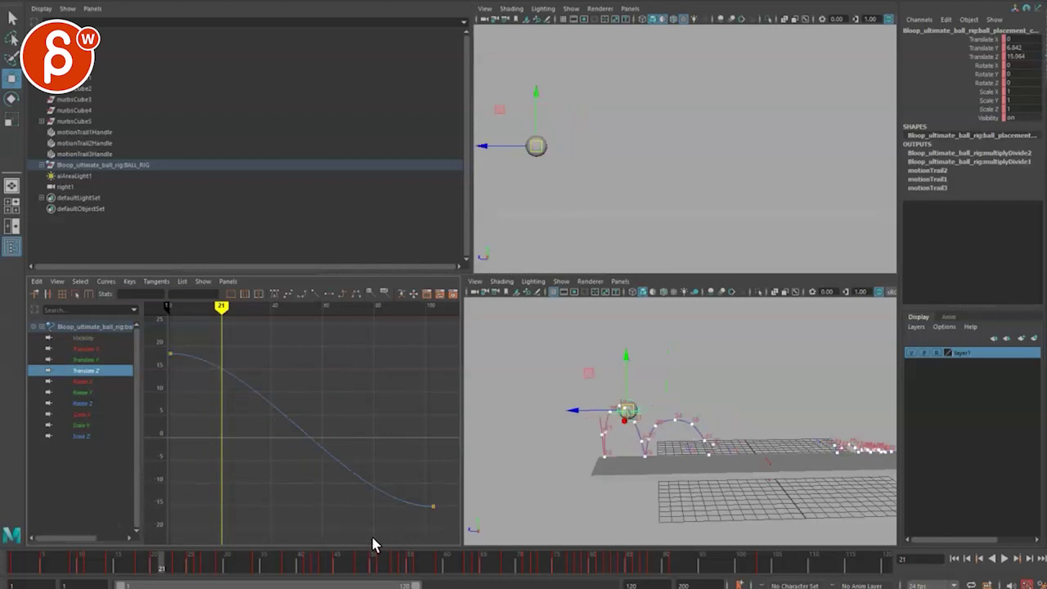
Make the first Translate Z key's tangent linear and steeper, and lengthen the last key's flat incoming tangent.
left_click_drag(188, 329, 161, 365)
left_click(316, 294)
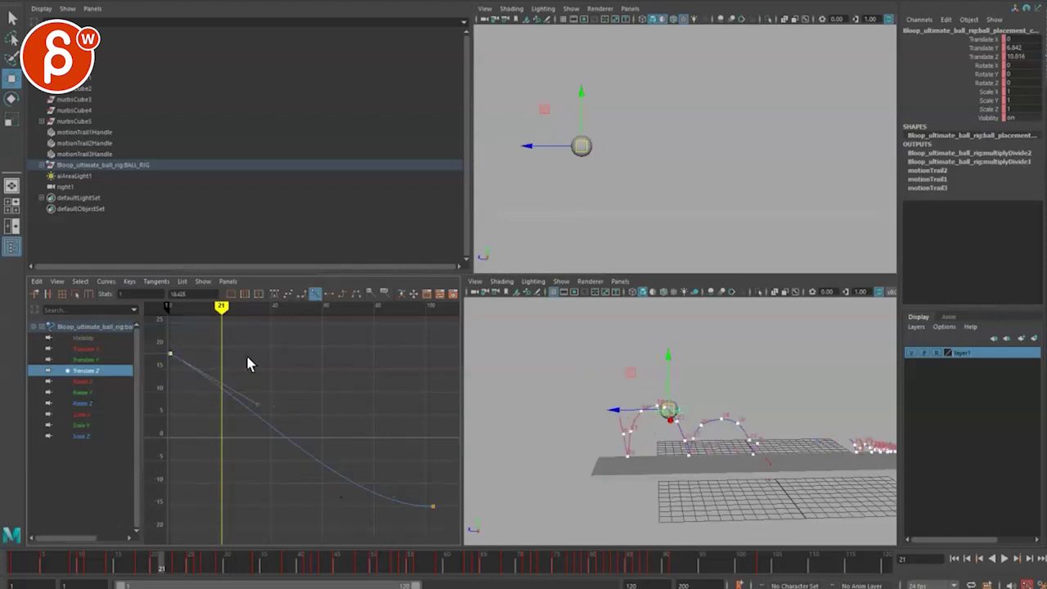
middle_click_drag(275, 372, 235, 388)
left_click_drag(449, 515, 419, 493)
left_click_drag(367, 513, 325, 489)
middle_click_drag(326, 489, 272, 493)
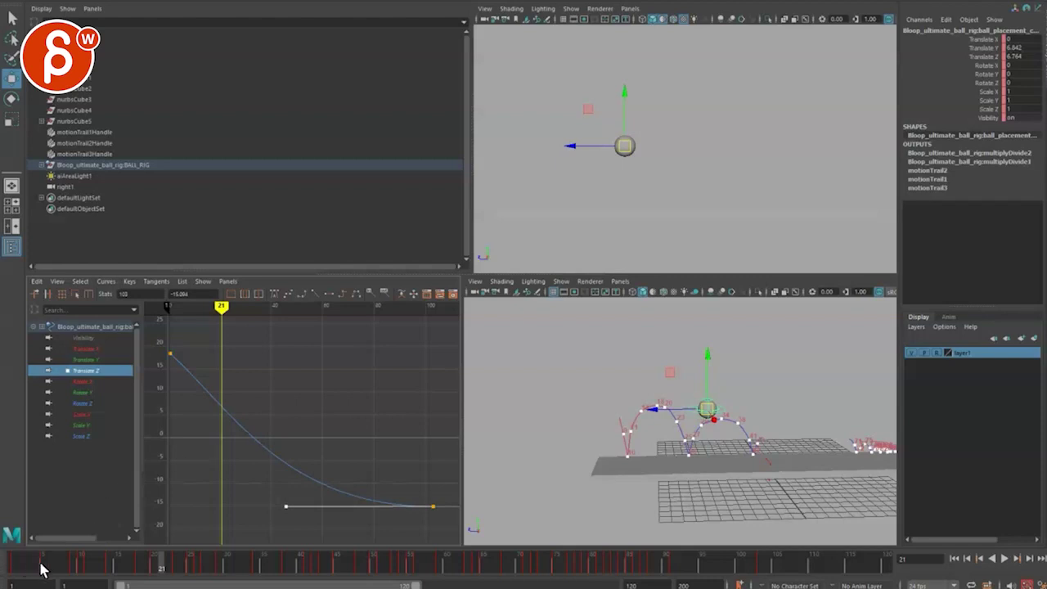
Reshape the first Translate Z key's outgoing tangent at frame 1 and play the animation, stopping at frame 47.
left_click_drag(43, 570, 12, 564)
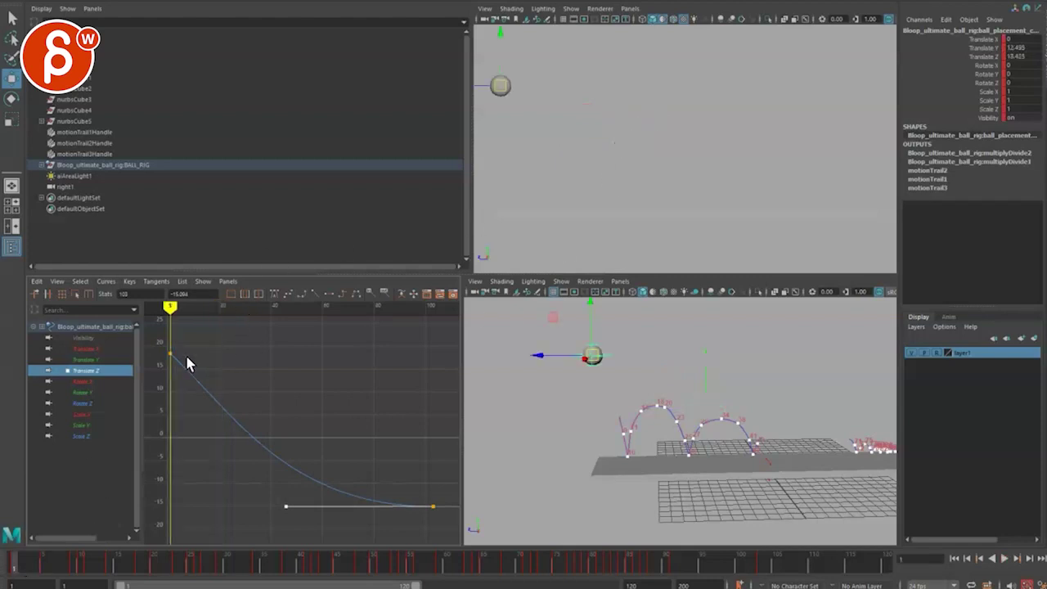
left_click(169, 354)
middle_click_drag(215, 372, 201, 362)
middle_click_drag(247, 403, 196, 393)
key("alt+v")
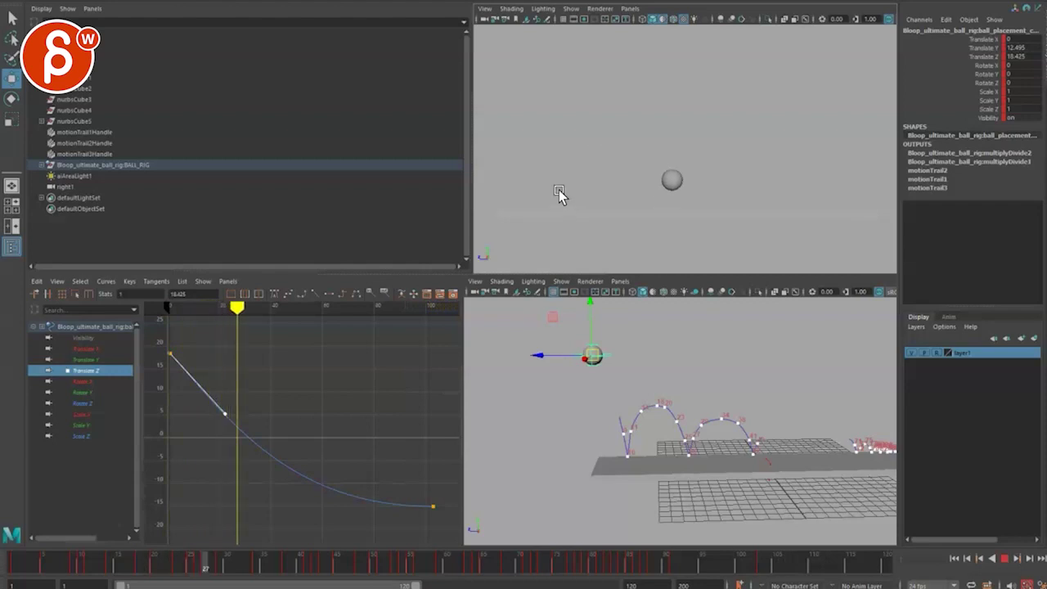
key("Escape")
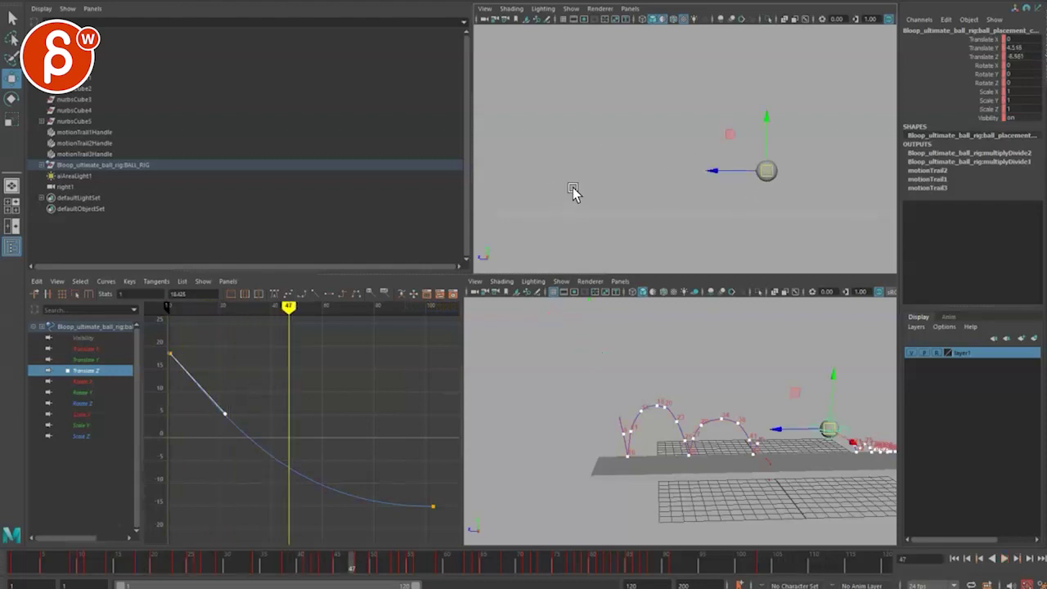
Show the Translate Y curve full-size, delete the key just after the first bounce's peak and adjust that peak's tangents.
left_click(85, 359)
key("space")
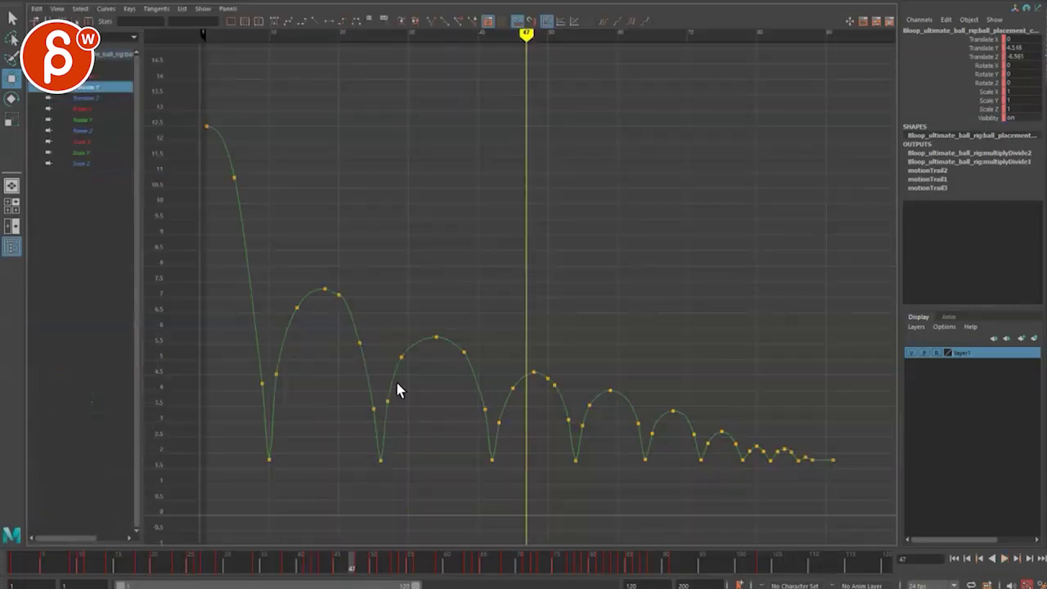
left_click_drag(330, 316, 349, 280)
key("Delete")
left_click_drag(336, 267, 333, 273)
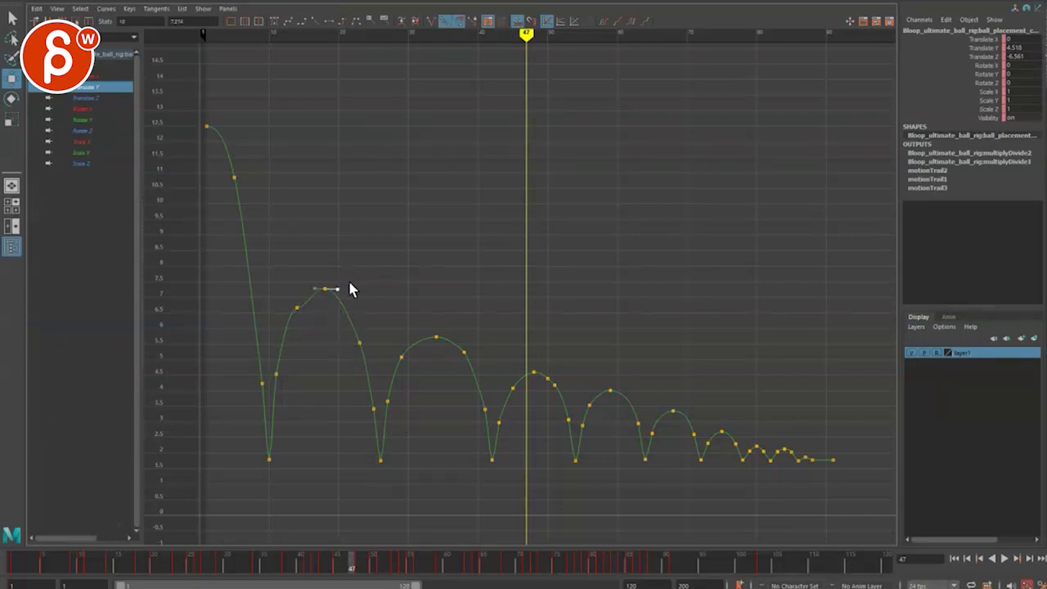
key("ctrl+z")
mouse_move(340, 286)
left_mouse_down()
mouse_move(348, 280)
mouse_move(337, 276)
left_mouse_up()
Lower the fourth bounce's peak key on the Translate Y curve and the key rising toward it.
middle_click_drag(614, 439, 545, 406, "alt")
scroll(522, 395, "up", 3)
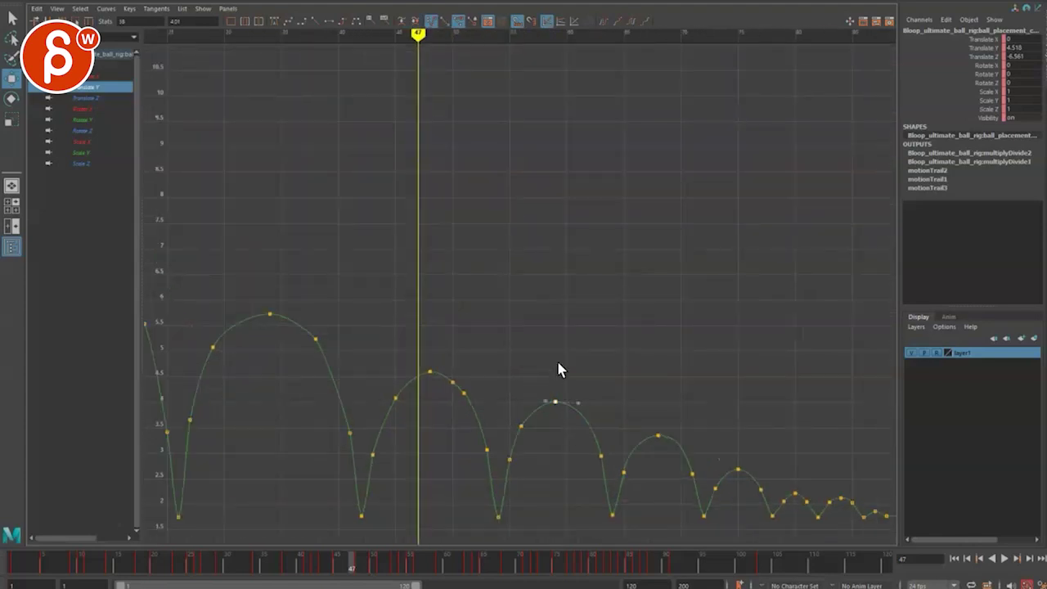
middle_click_drag(558, 364, 554, 393, "shift")
left_click_drag(507, 400, 546, 432)
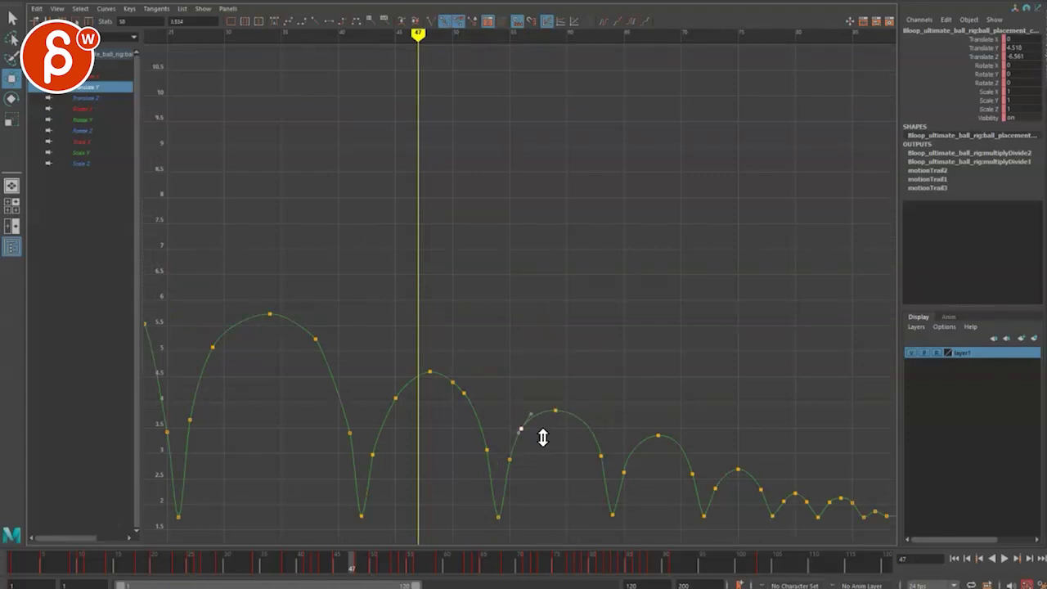
Scale the fourth, fifth and sixth bounces down toward ground level, reducing the fifth and sixth further.
left_click_drag(505, 382, 682, 475)
left_click_drag(509, 496, 762, 392)
key("r")
middle_click_drag(603, 514, 615, 520)
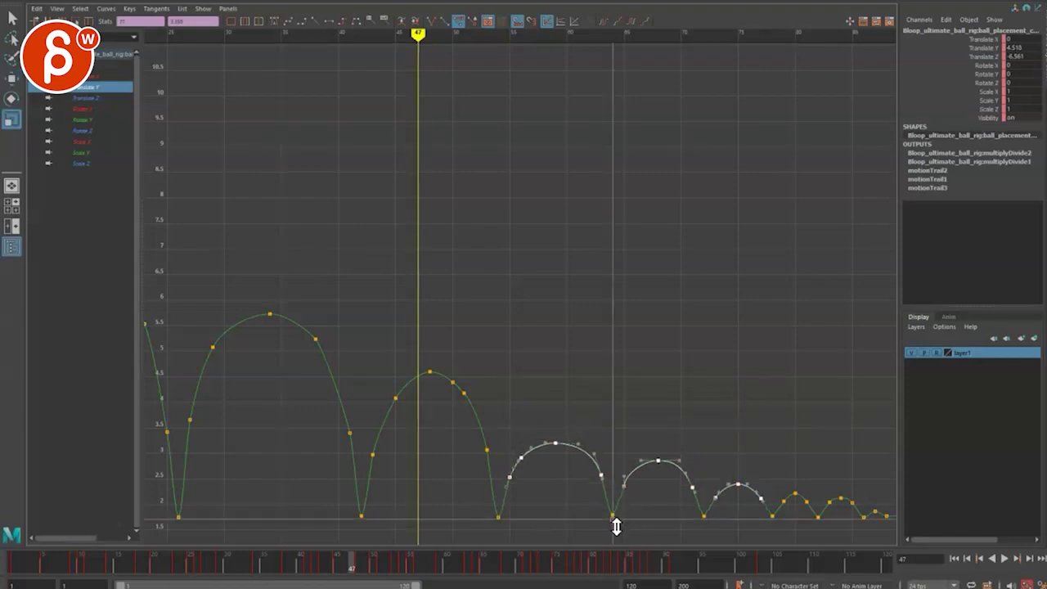
left_click_drag(623, 535, 745, 447)
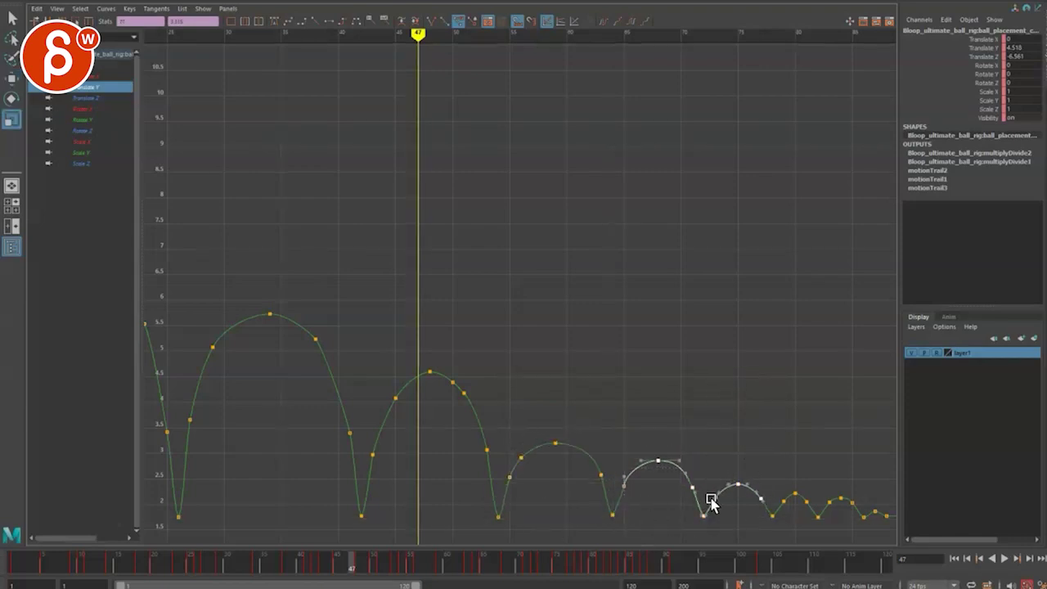
middle_click_drag(703, 515, 707, 523)
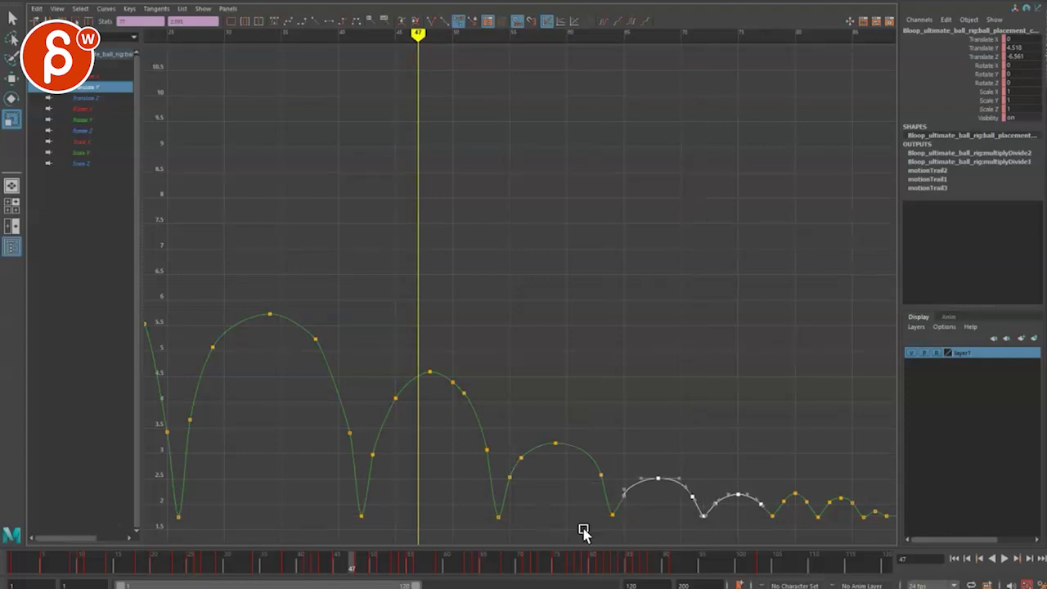
Scale down the seventh and eighth bounces on the Translate Y curve and delete the extra keys of the last small bump.
middle_click_drag(672, 438, 585, 375, "alt")
left_click_drag(695, 415, 740, 461)
middle_click_drag(701, 471, 701, 473, "shift")
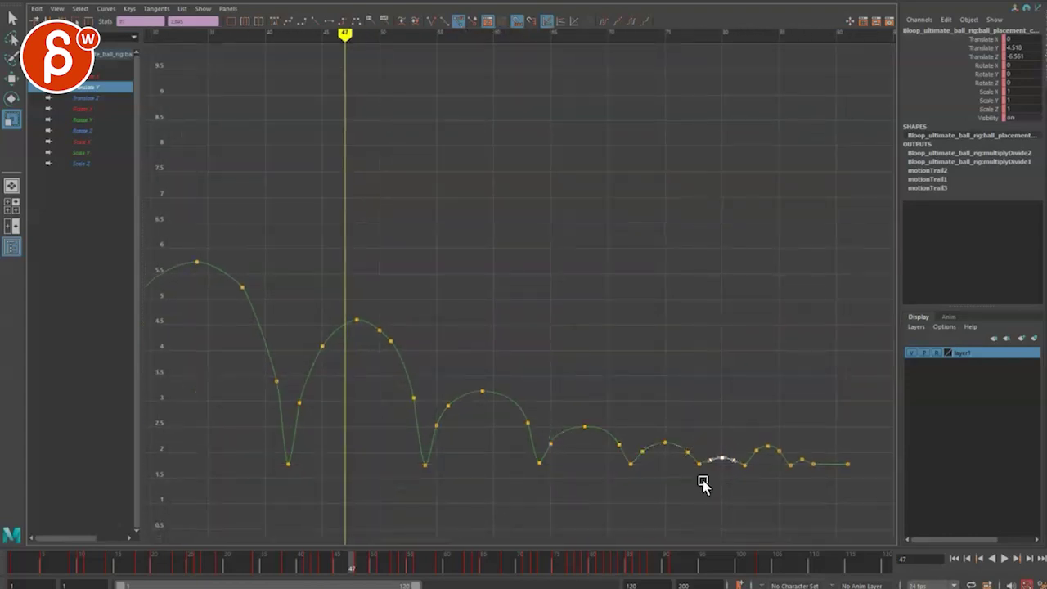
left_click_drag(752, 421, 797, 472)
middle_click_drag(751, 483, 752, 487, "shift")
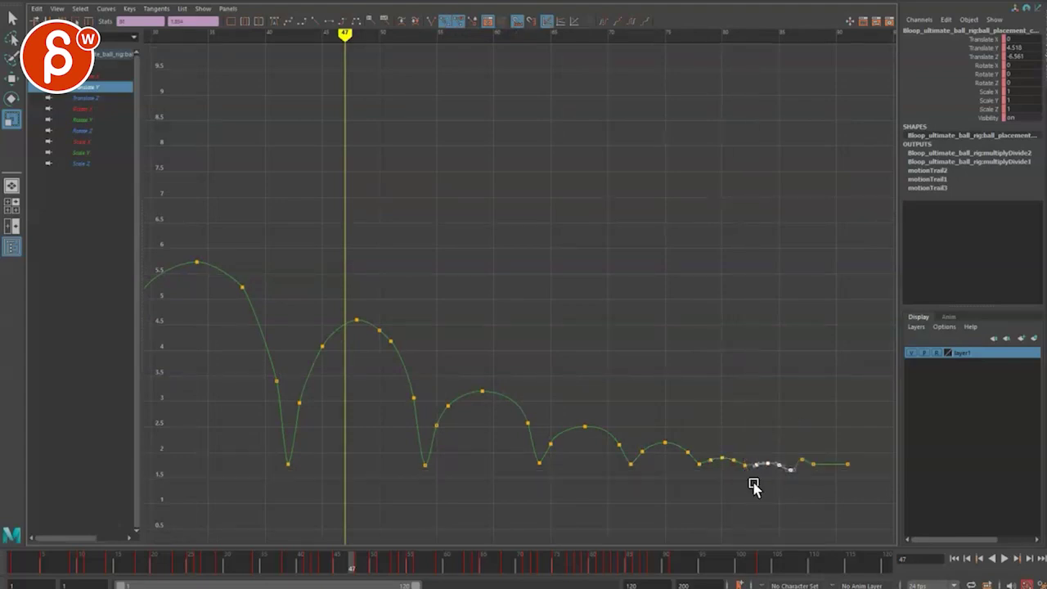
left_click(804, 457)
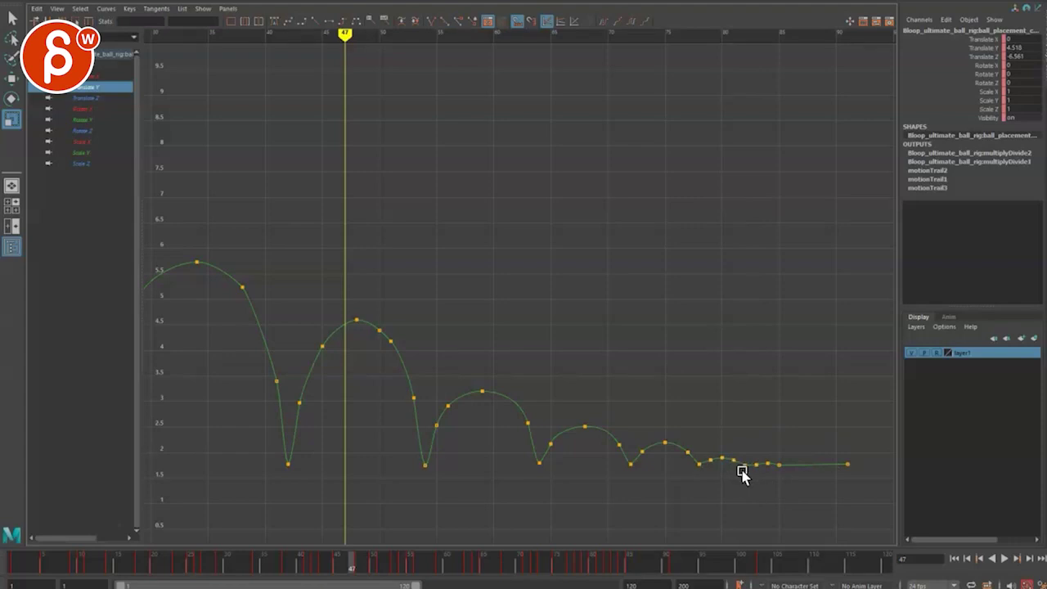
Play and scrub through the ball animation in the full-size side view to review the bounces.
key("space")
key("space")
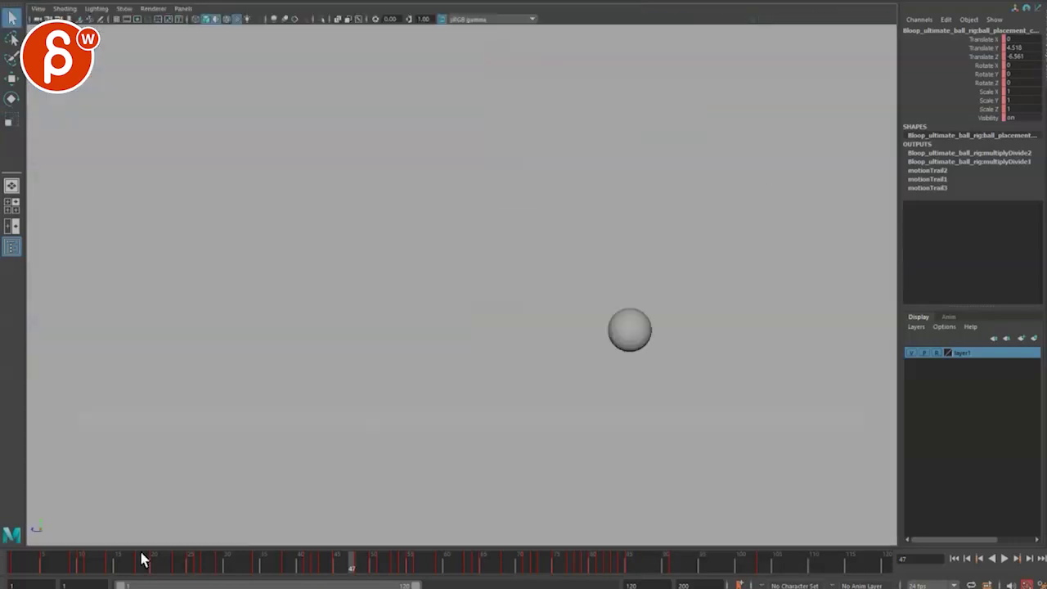
key("alt+v")
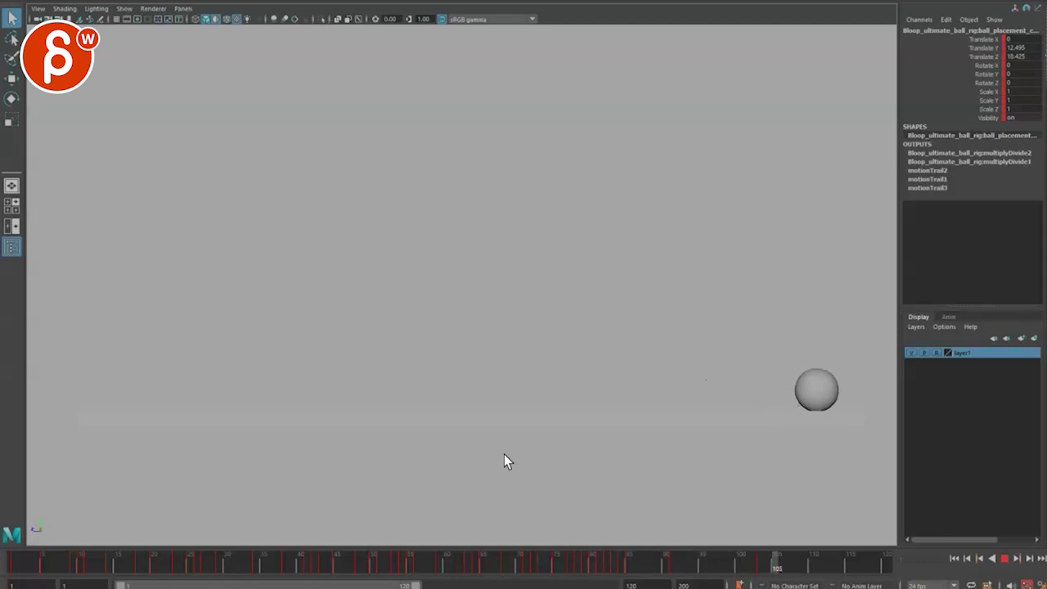
key("Escape")
left_click_drag(11, 566, 286, 584)
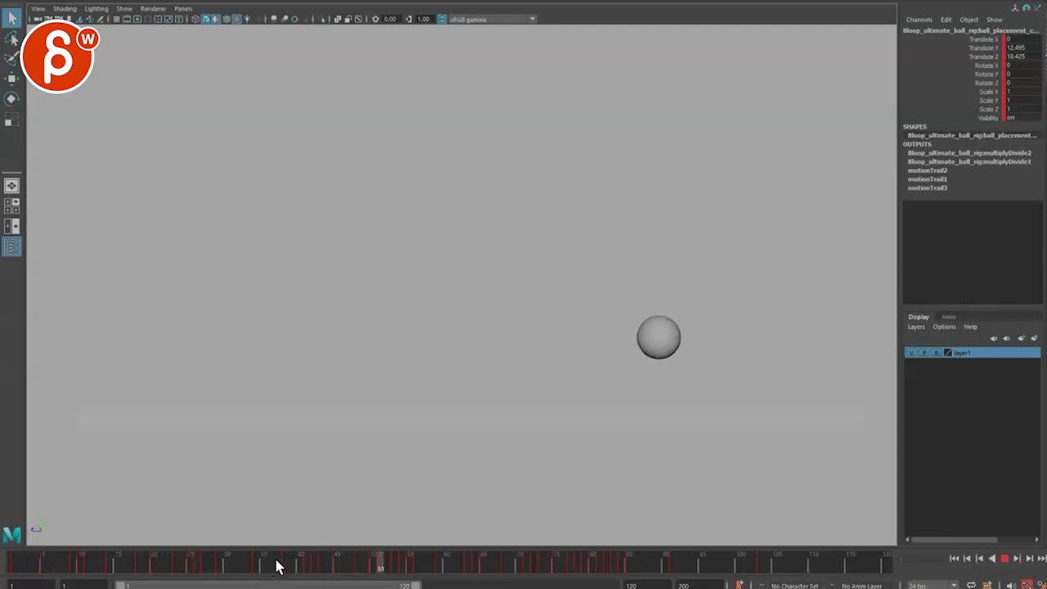
key("alt+v")
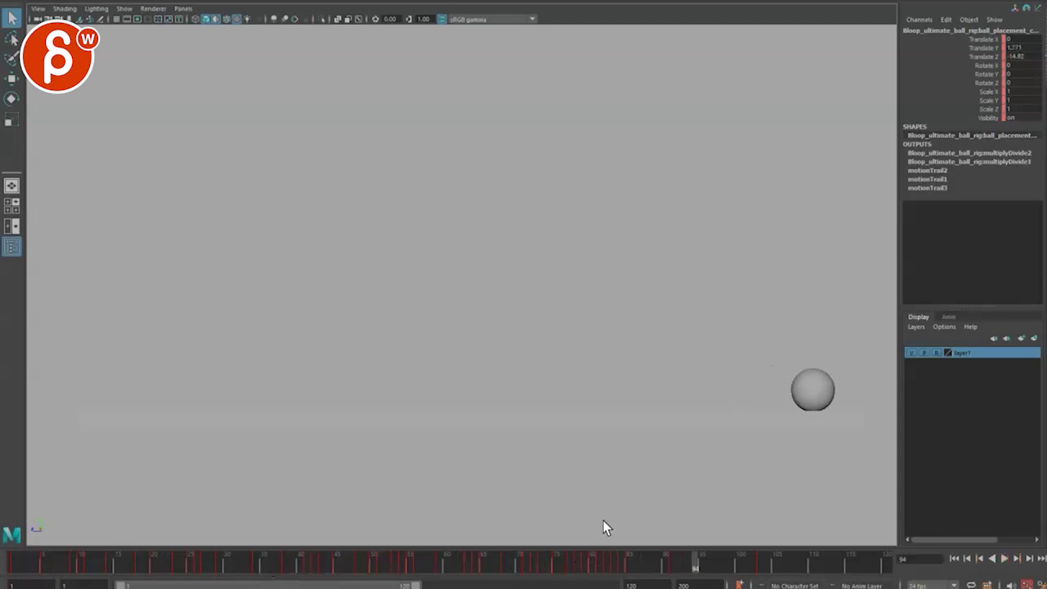
Extend the playback range to frame 147, go to frame 111 and return to the four-view layout.
left_click_drag(718, 568, 481, 578)
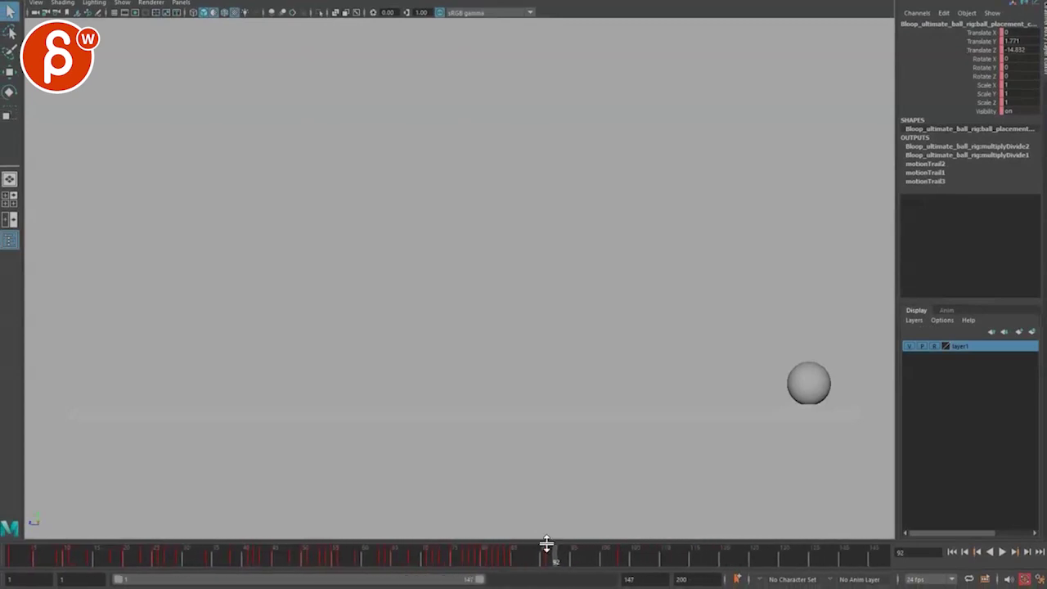
left_click_drag(546, 560, 651, 563)
key("space")
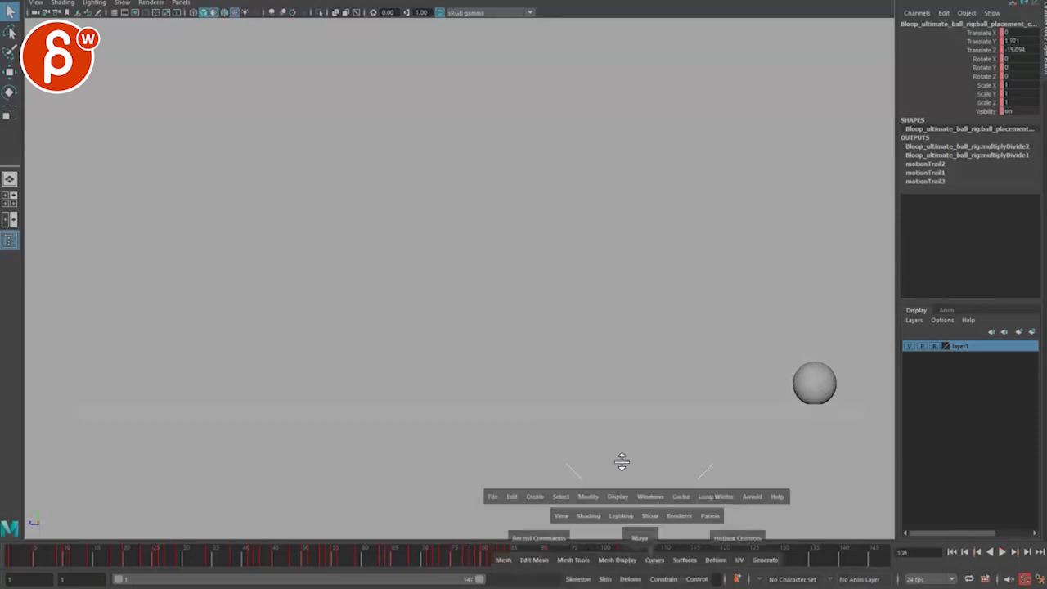
key("space")
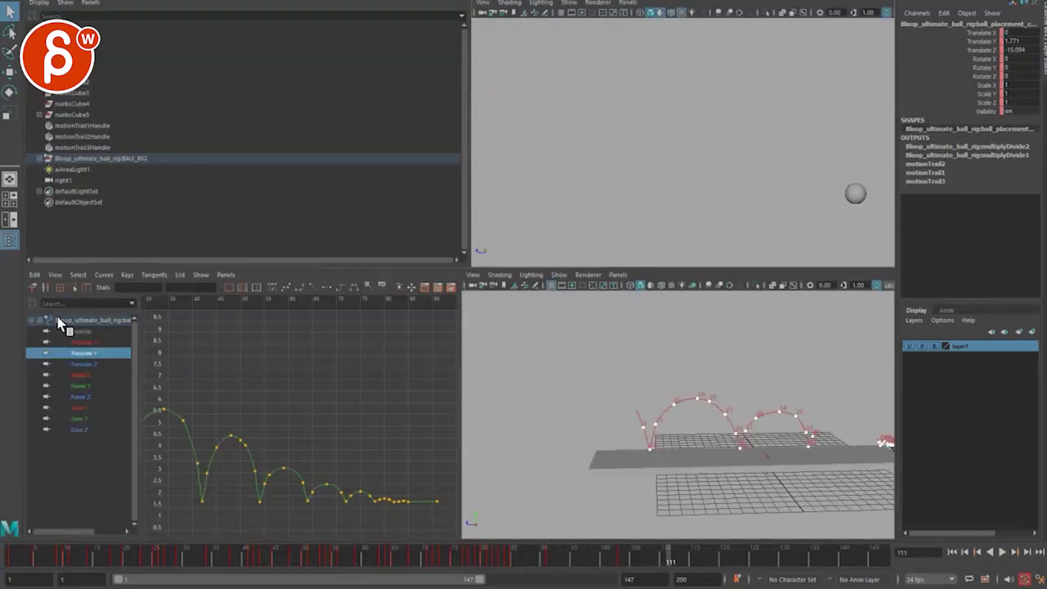
Frame the Translate Z curve and set a key on Translate Z at frame 111.
left_click(71, 362)
key("f")
right_click_drag(345, 452, 210, 420, "alt")
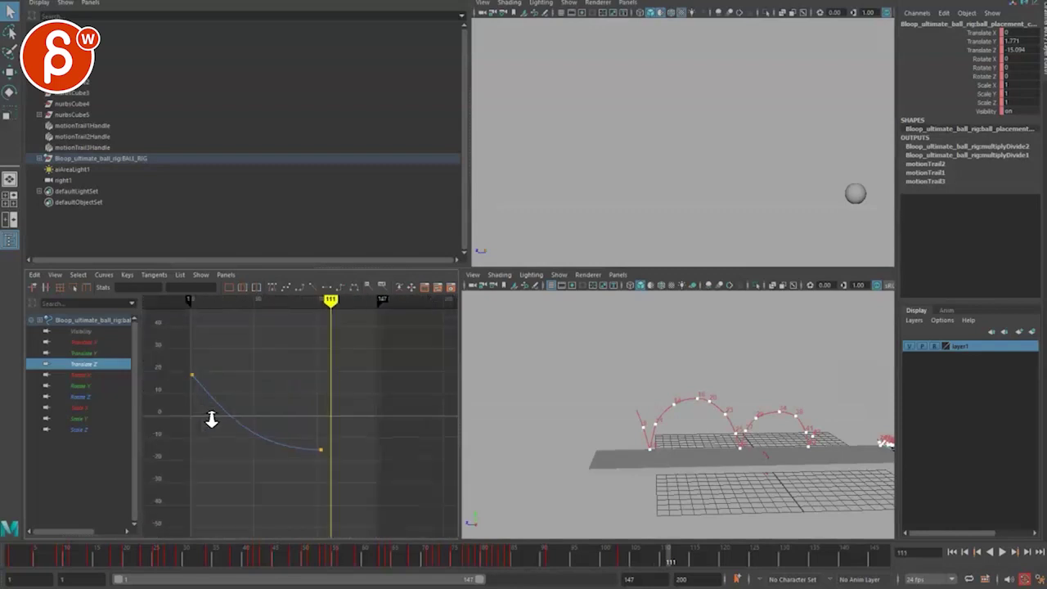
middle_click_drag(211, 420, 227, 425, "alt")
left_click(973, 50)
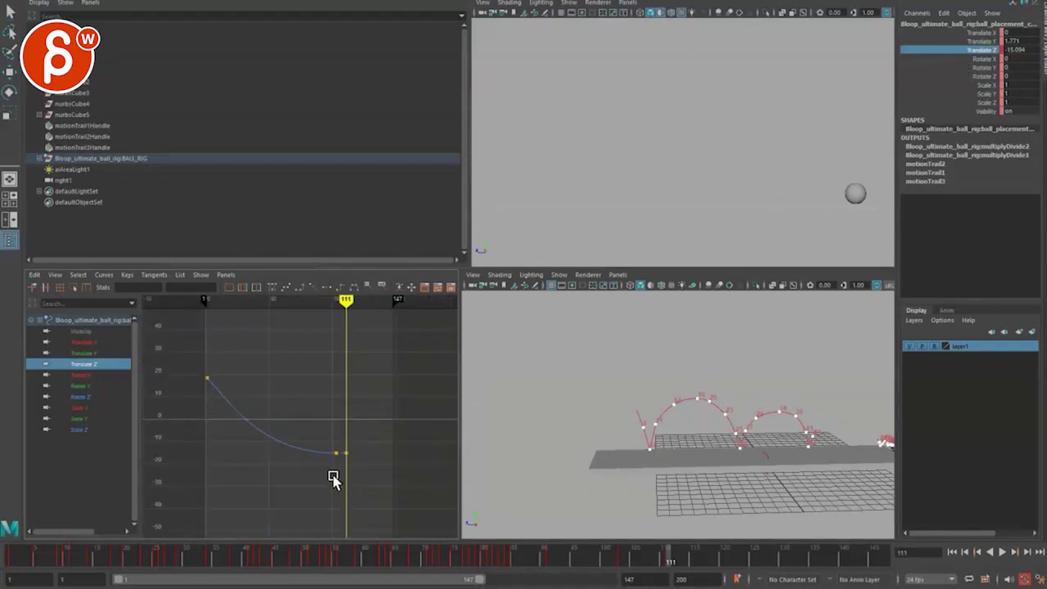
Set another Translate Z key at frame 122 and delete the original end key at frame 103.
middle_click_drag(333, 477, 295, 462, "alt")
right_click_drag(249, 454, 296, 450, "alt")
middle_click_drag(297, 450, 259, 446, "alt")
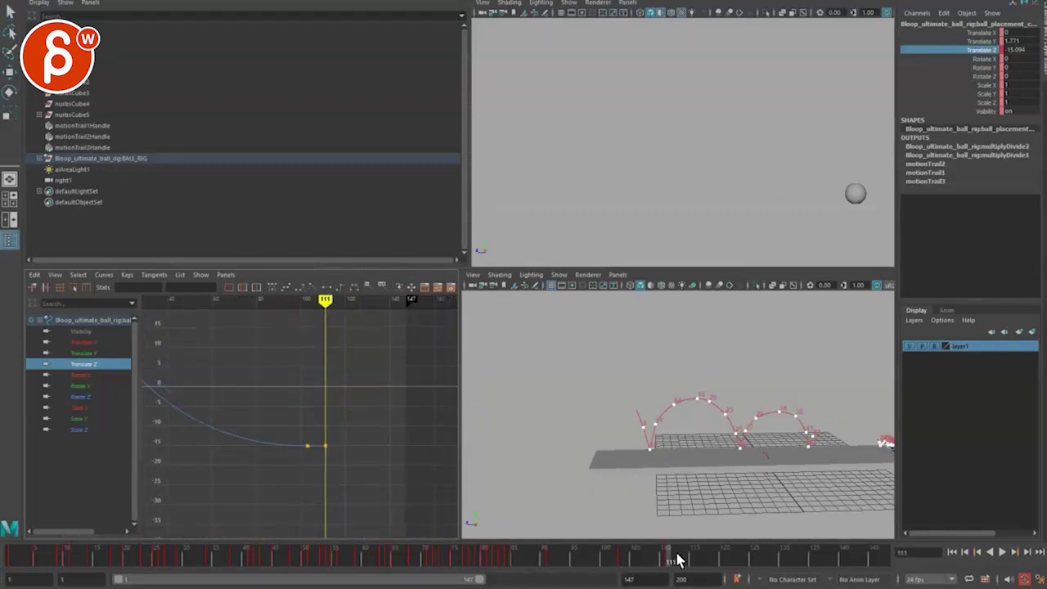
left_click_drag(677, 560, 735, 559)
scroll(297, 437, "up", 2)
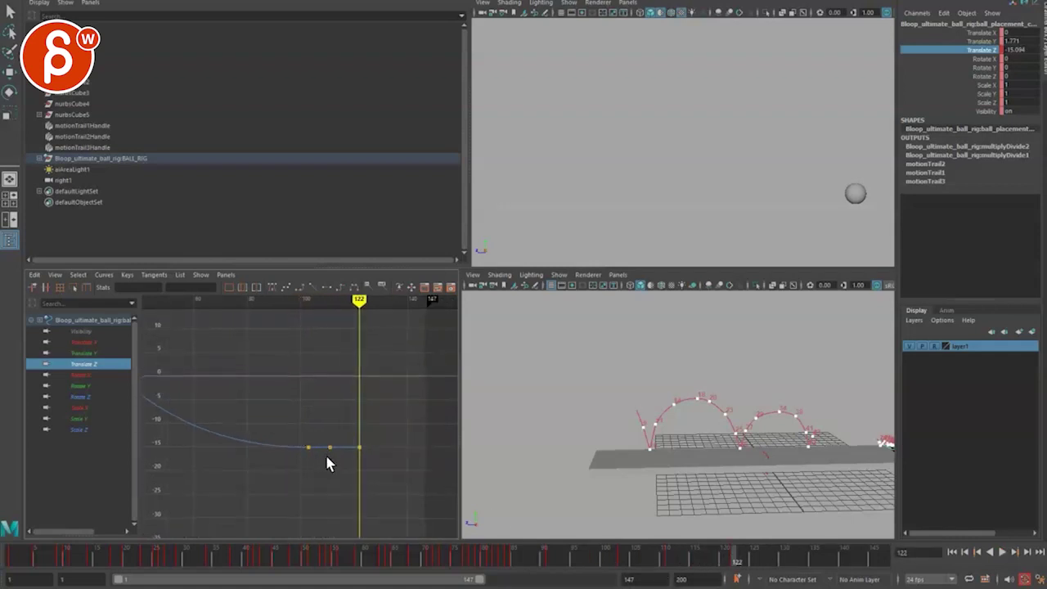
left_click_drag(313, 426, 314, 427)
key("Delete")
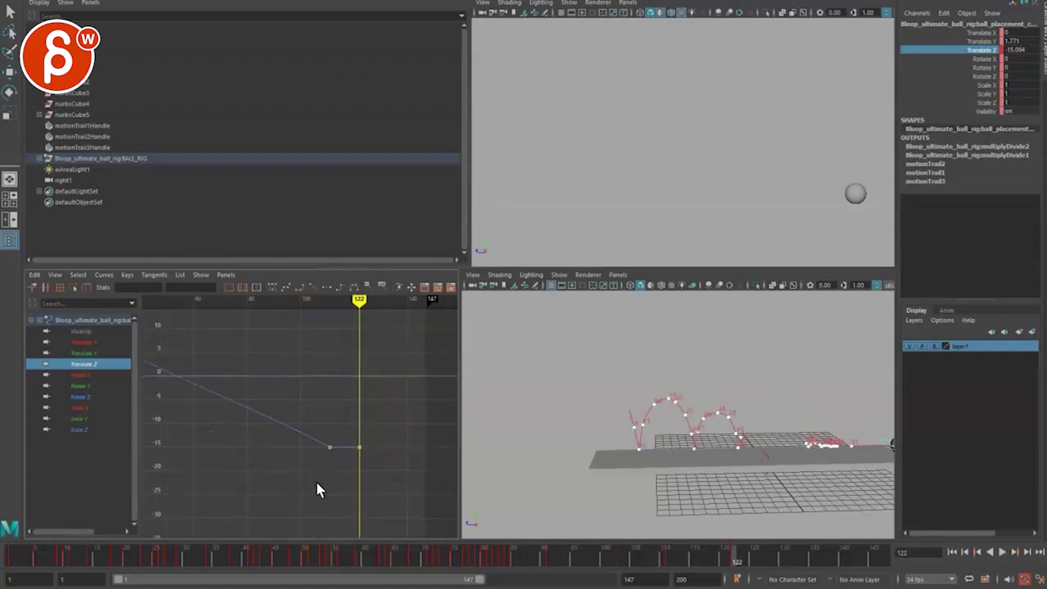
Undo the deletion of the Translate Z key at frame 103 and raise the frame 122 key to about -13.475.
key("ctrl+z")
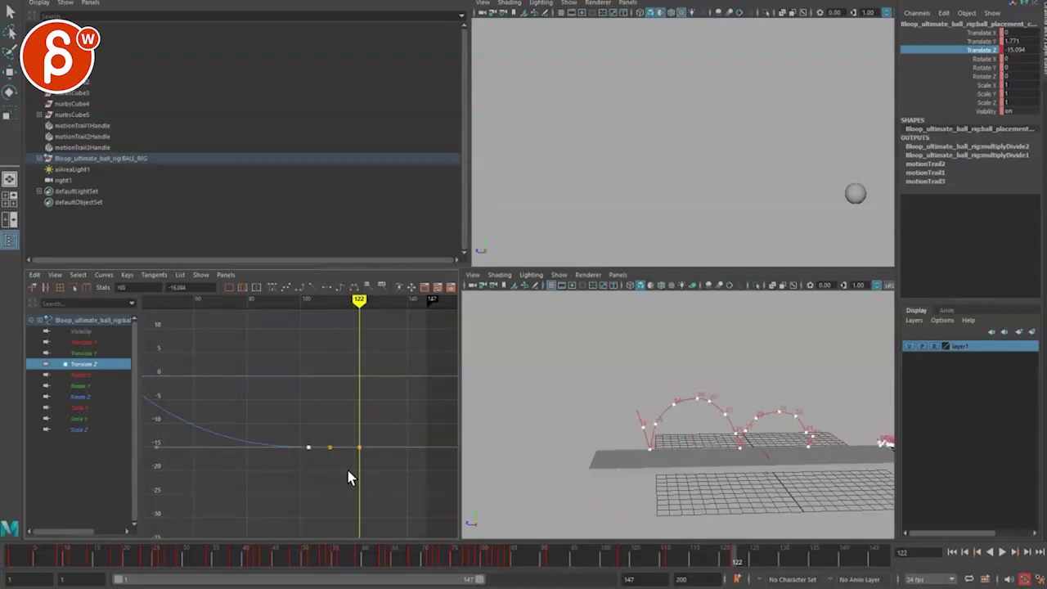
left_click_drag(347, 470, 371, 434)
key("w")
middle_click_drag(372, 434, 370, 427, "shift")
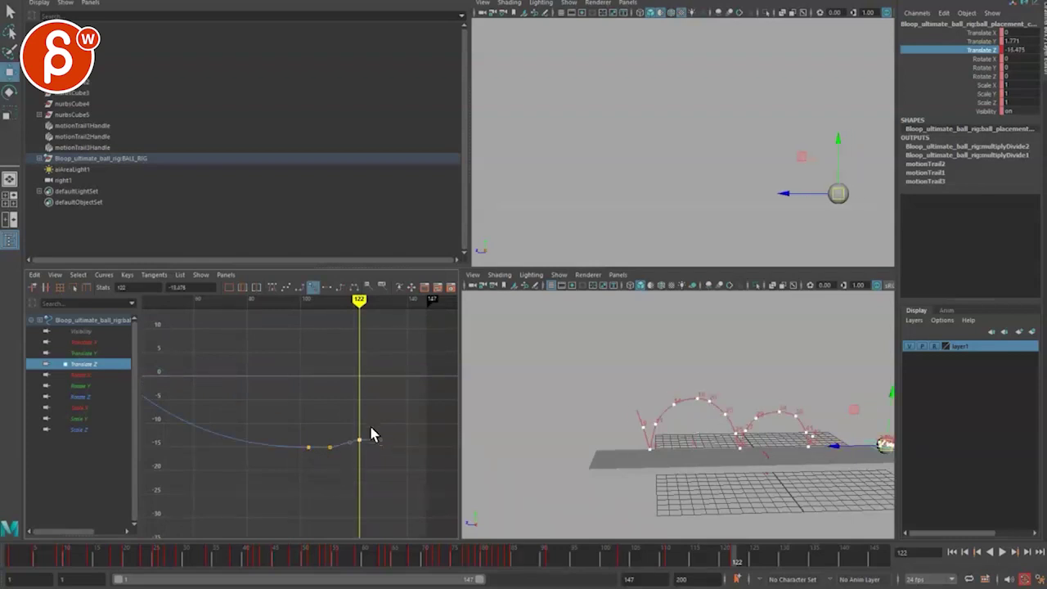
Delete the Translate Z key at frame 111 and reshape the frame 103 key's tangents with a long lead-in and a short exit.
left_click_drag(317, 443, 319, 442)
key("space")
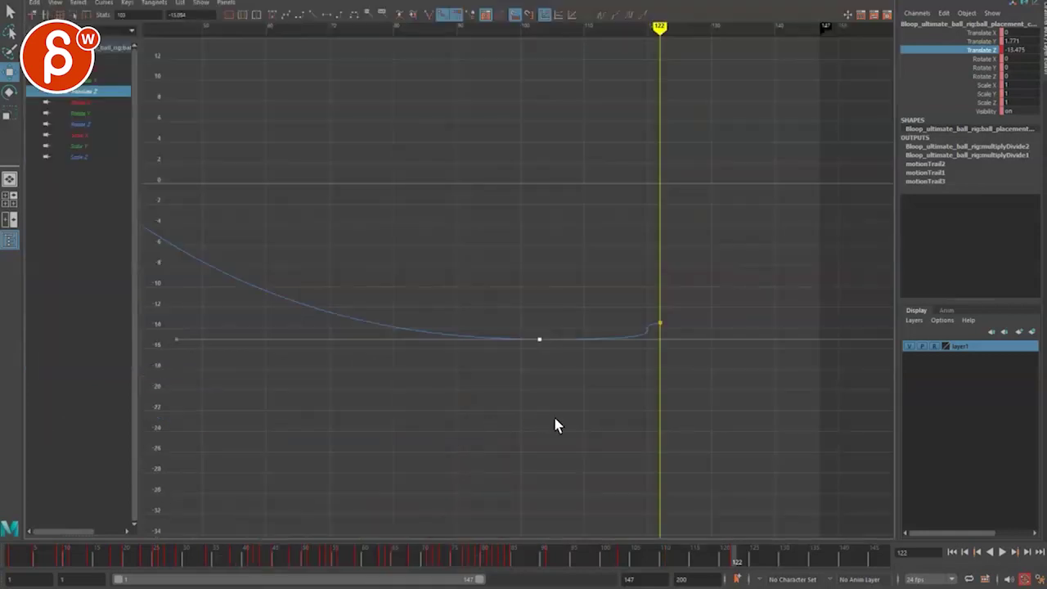
right_click_drag(527, 406, 537, 469, "alt")
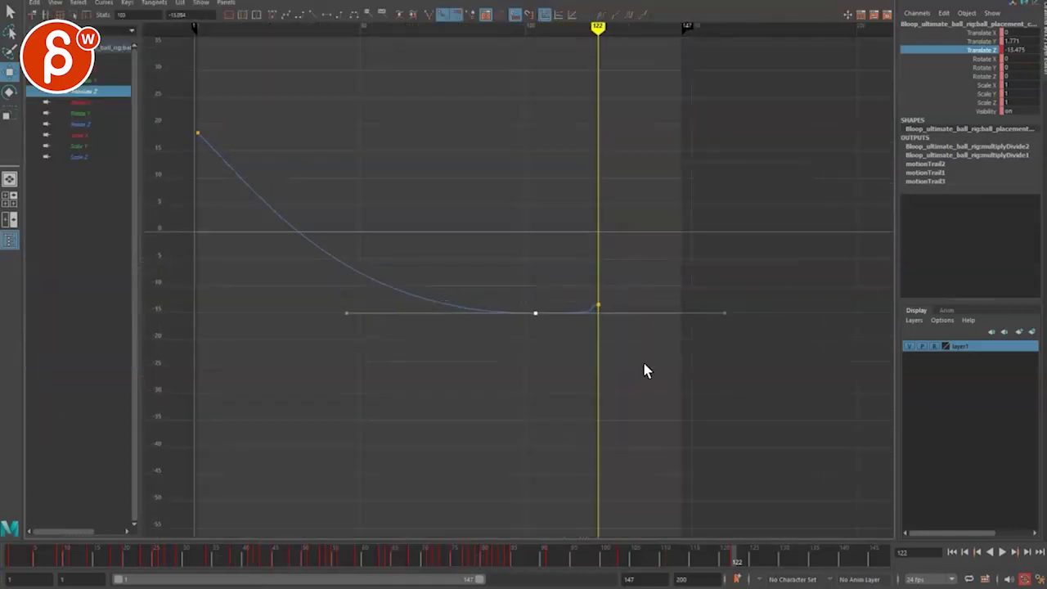
middle_click_drag(694, 291, 562, 292)
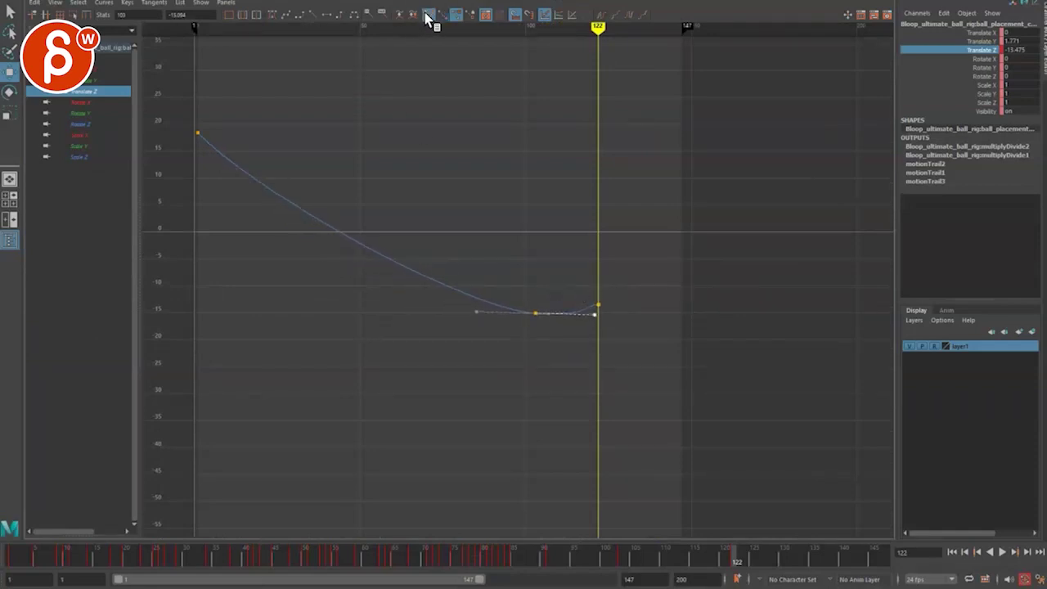
middle_click_drag(496, 276, 350, 271)
Give the Translate Z end key at frame 122 flat tangents.
left_click_drag(586, 287, 610, 319)
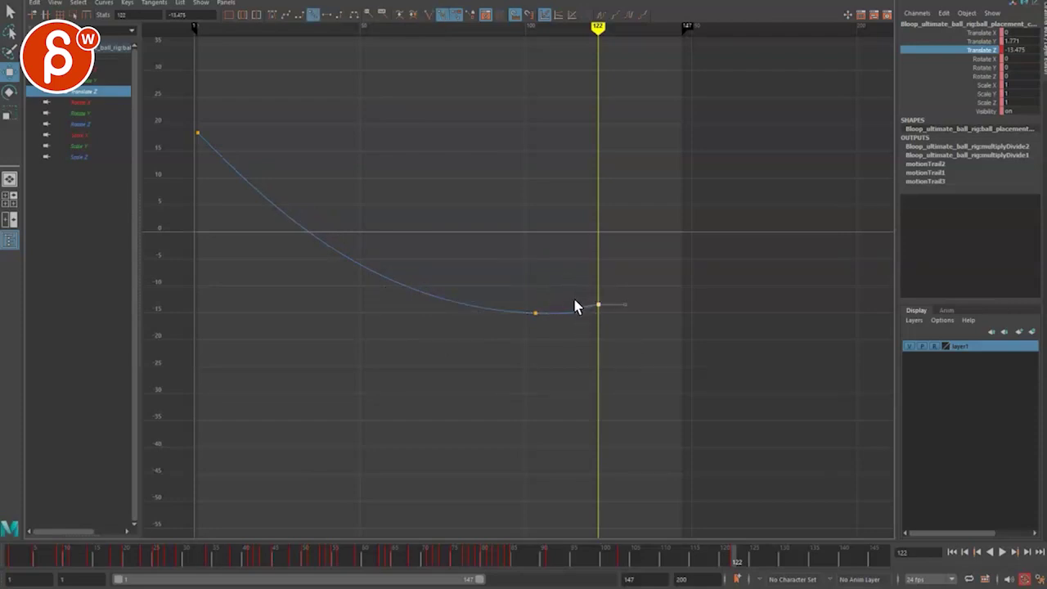
left_click_drag(525, 329, 550, 300)
left_click(327, 18)
key("q")
Play the animation in the full-size side view to check the roll-back and stop at frame 111.
key("space")
key("space")
key("alt+v")
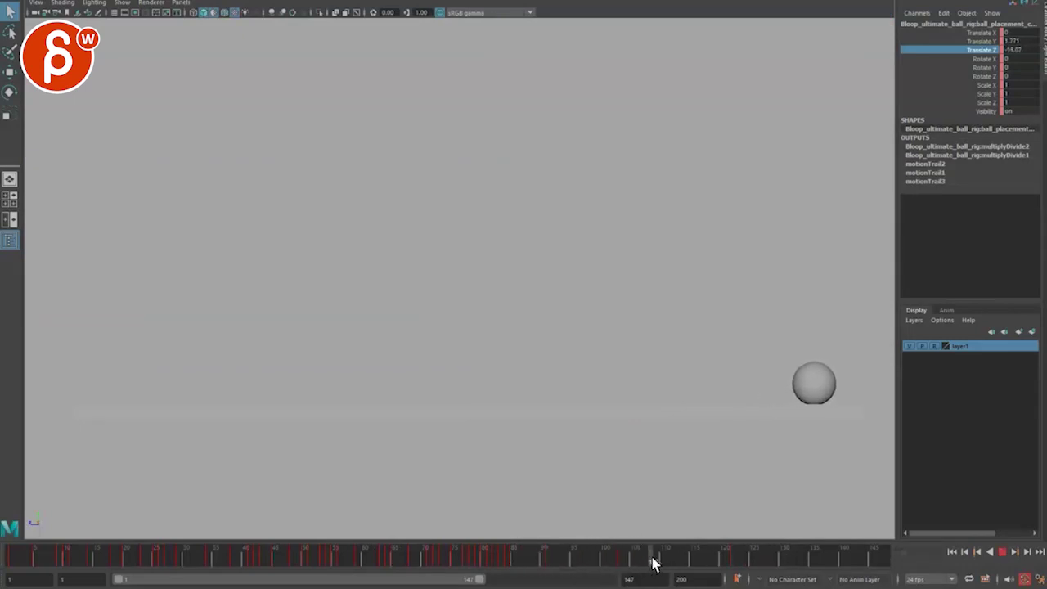
key("alt+v")
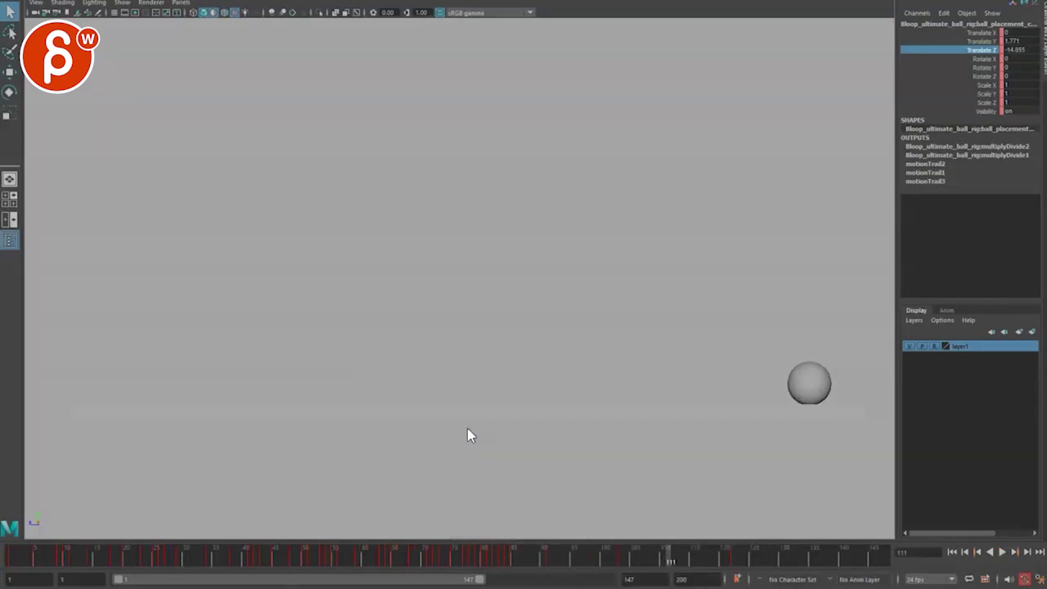
Lower the Translate Z key at frame 122 to about -14.775 and play the result in the full-size side view.
key("space")
key("f")
scroll(320, 451, "down", 5)
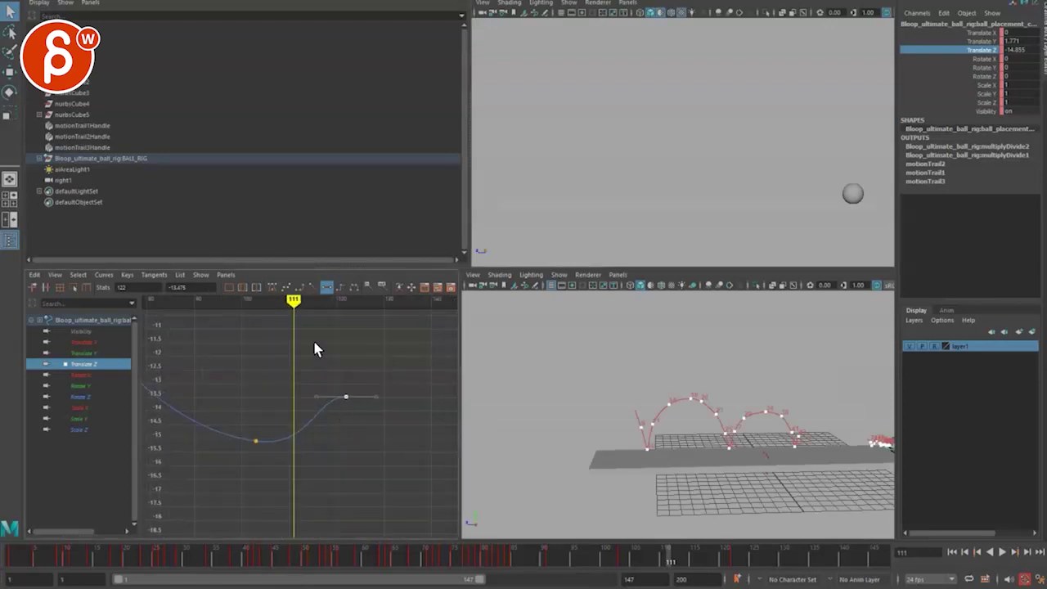
key("w")
middle_click_drag(350, 389, 347, 421)
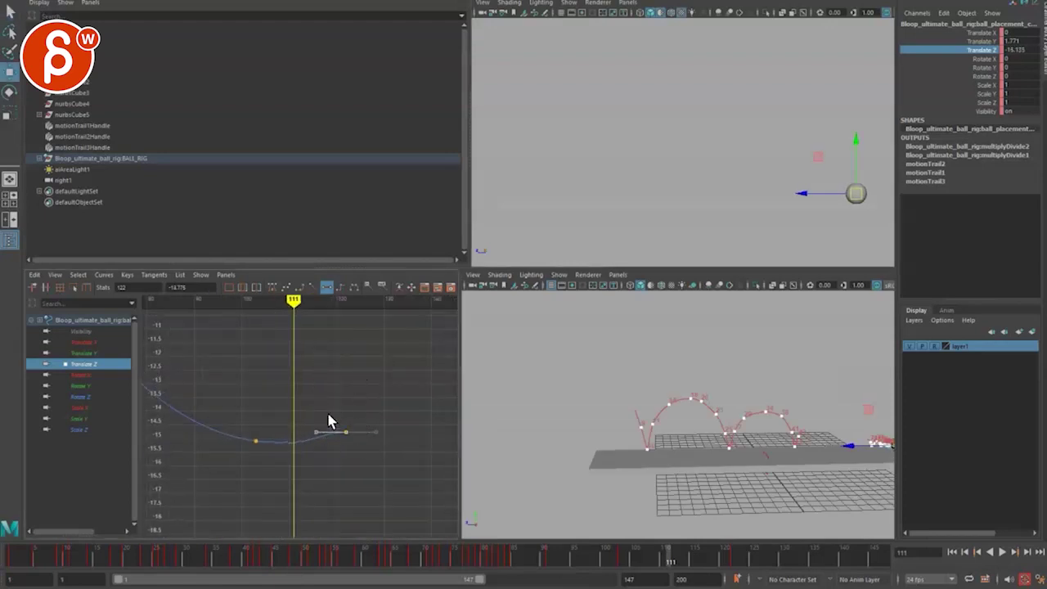
key("space")
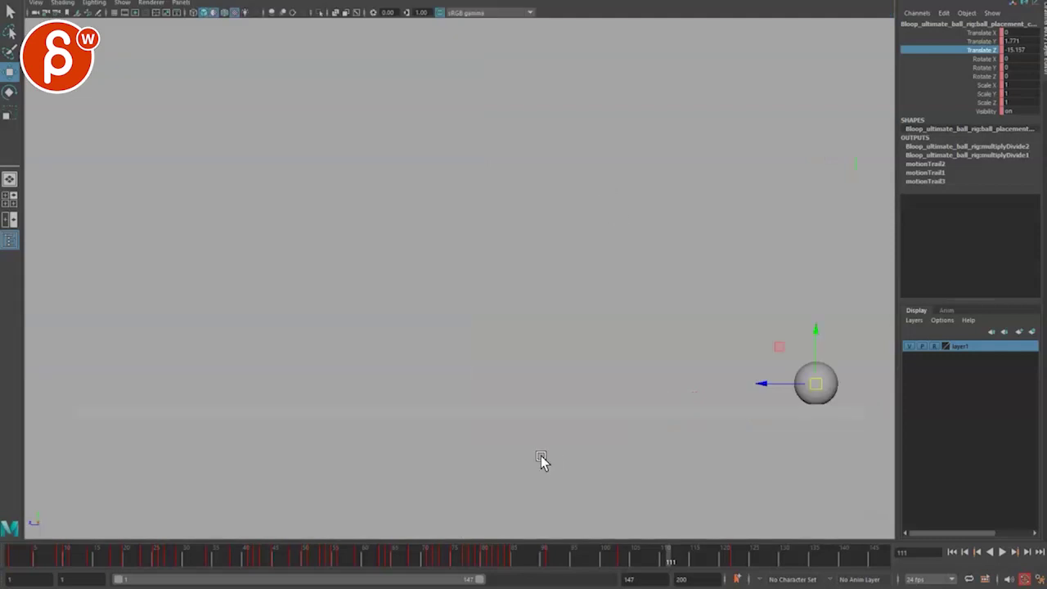
key("alt+v")
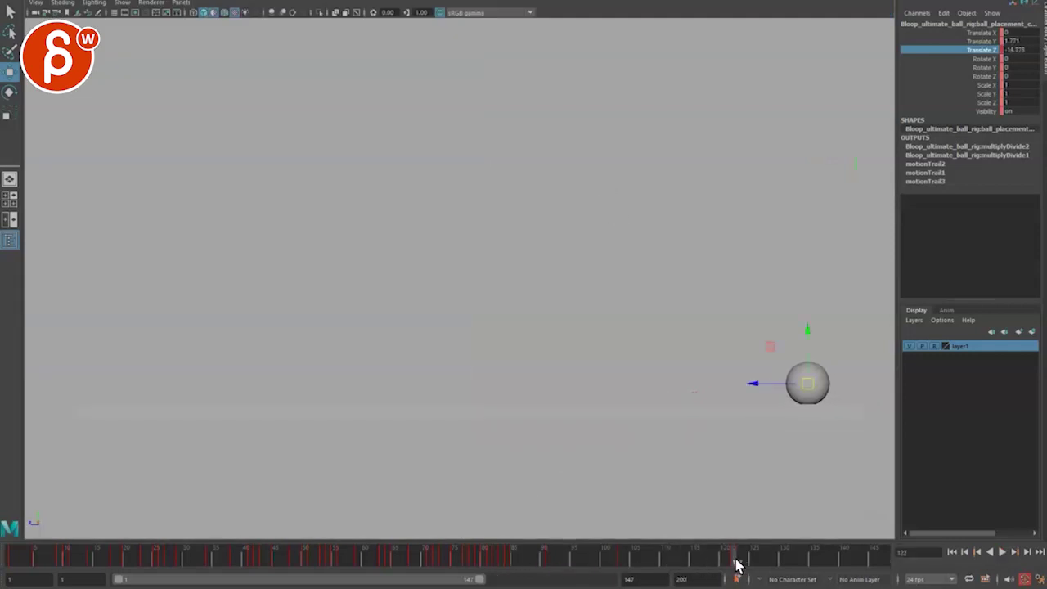
key("alt+v")
Lower the Translate Z key at frame 122 further to about -14.962.
key("space")
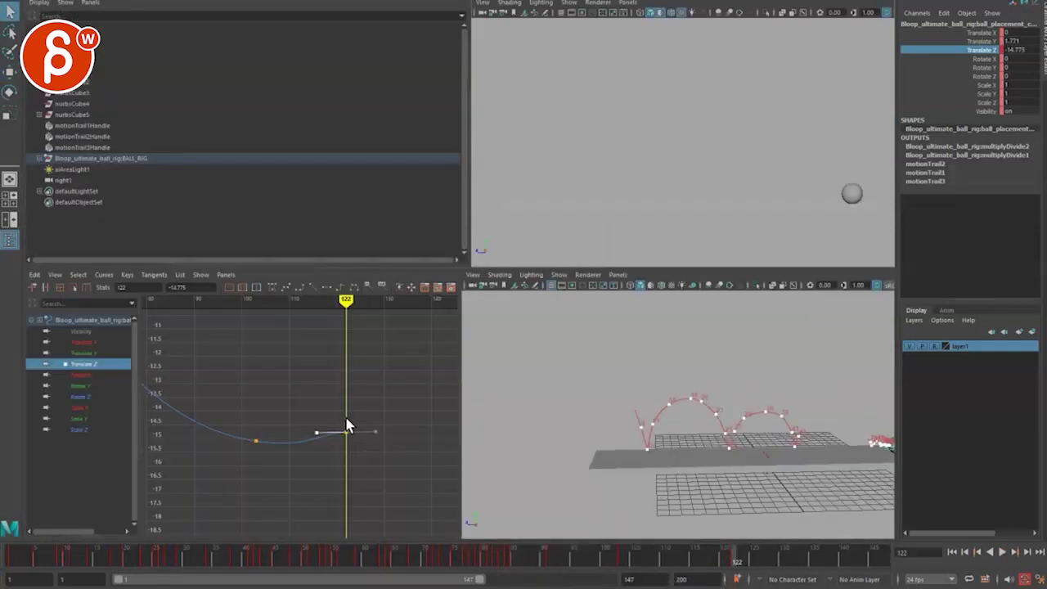
key("w")
key("f")
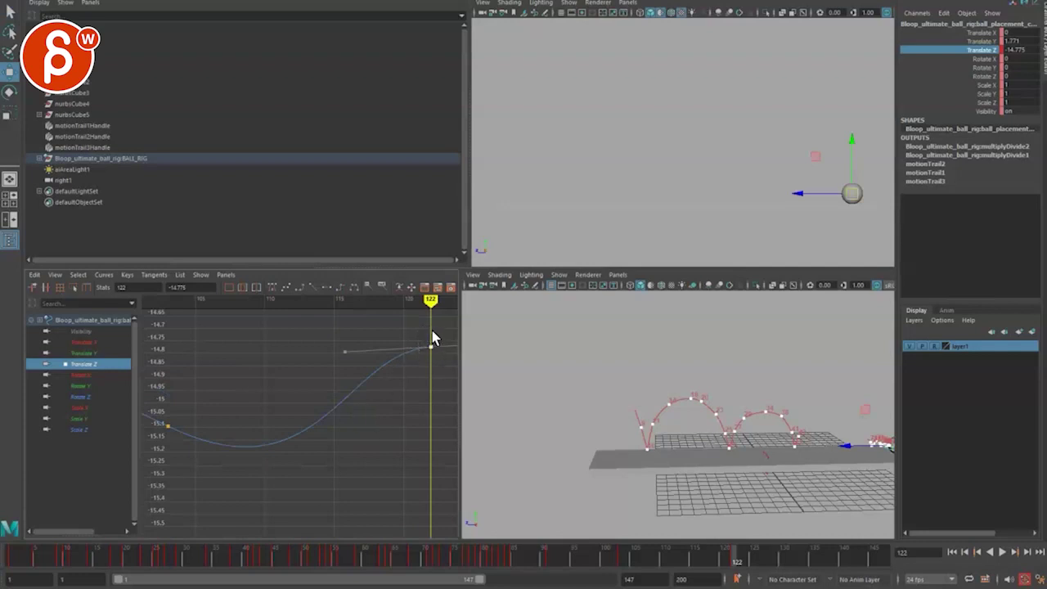
left_click_drag(430, 347, 430, 400)
right_click_drag(377, 386, 365, 447, "alt")
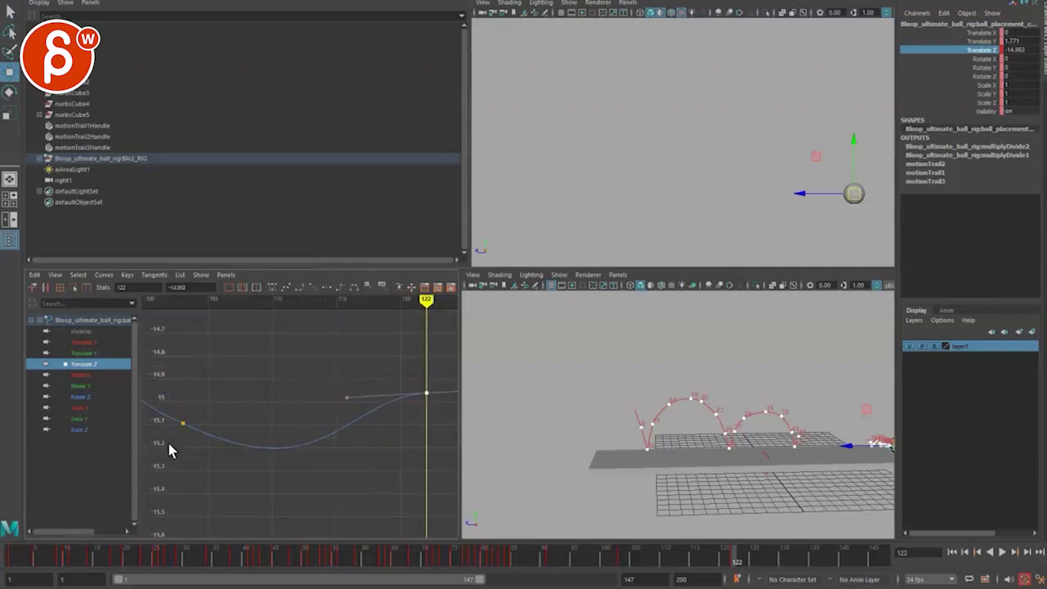
Adjust both tangent handles of the Translate Z key at frame 103 to smooth the dip before the end key.
left_click_drag(168, 444, 199, 408)
right_click_drag(334, 438, 188, 410, "alt")
left_click_drag(188, 390, 173, 452)
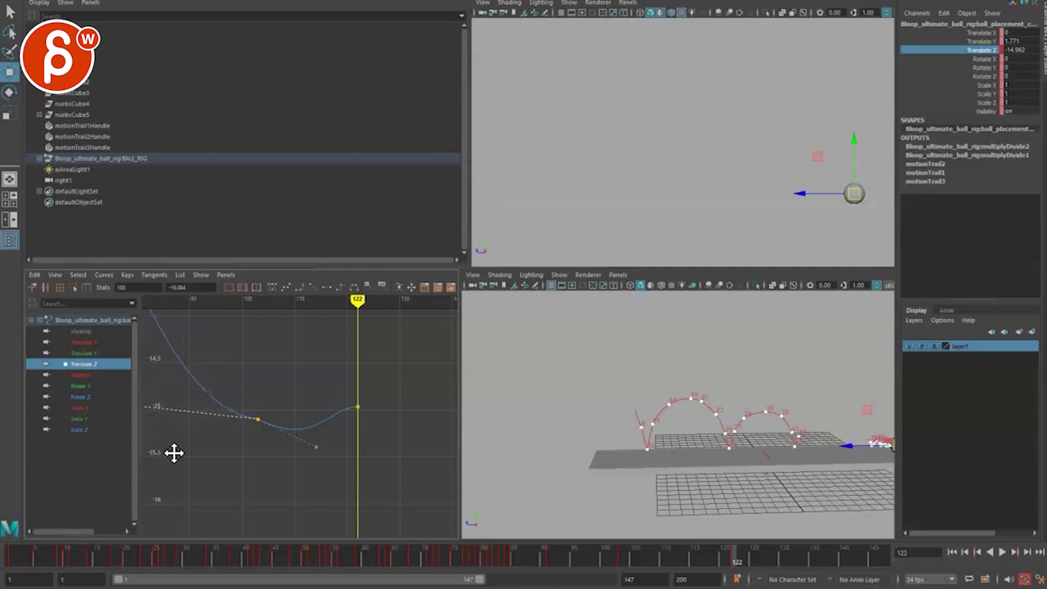
left_click_drag(330, 437, 321, 386)
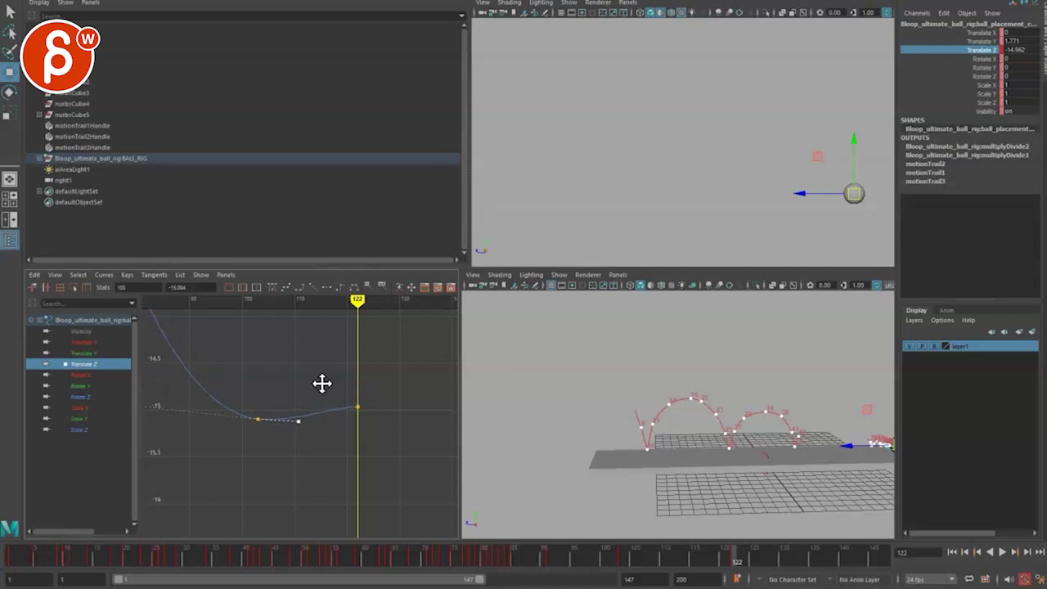
Play the refined animation in the full-size side view, stop at frame 84 and return to the four-view layout.
key("alt+v")
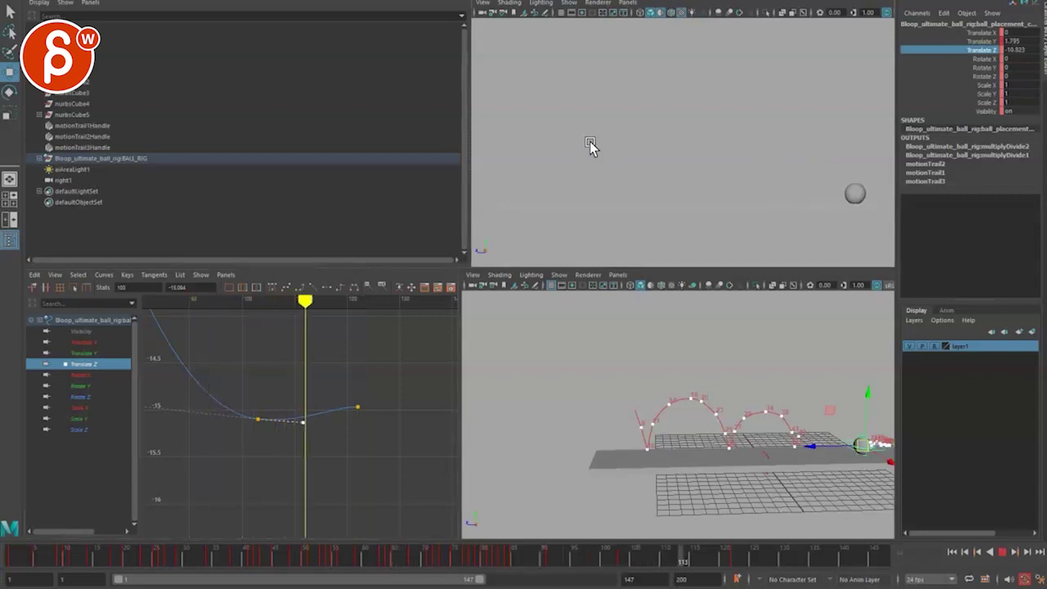
key("space")
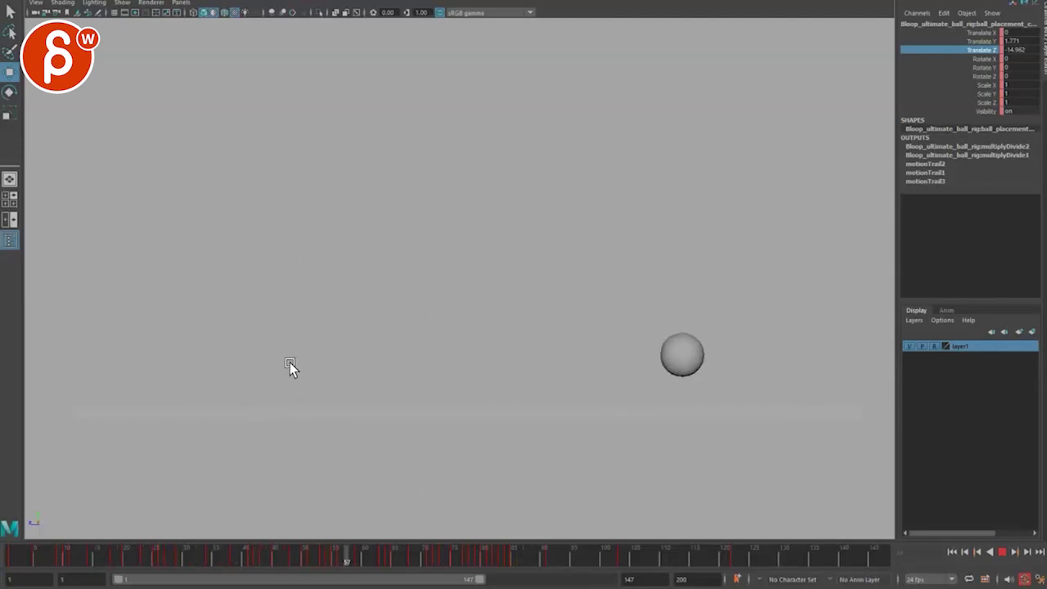
key("space")
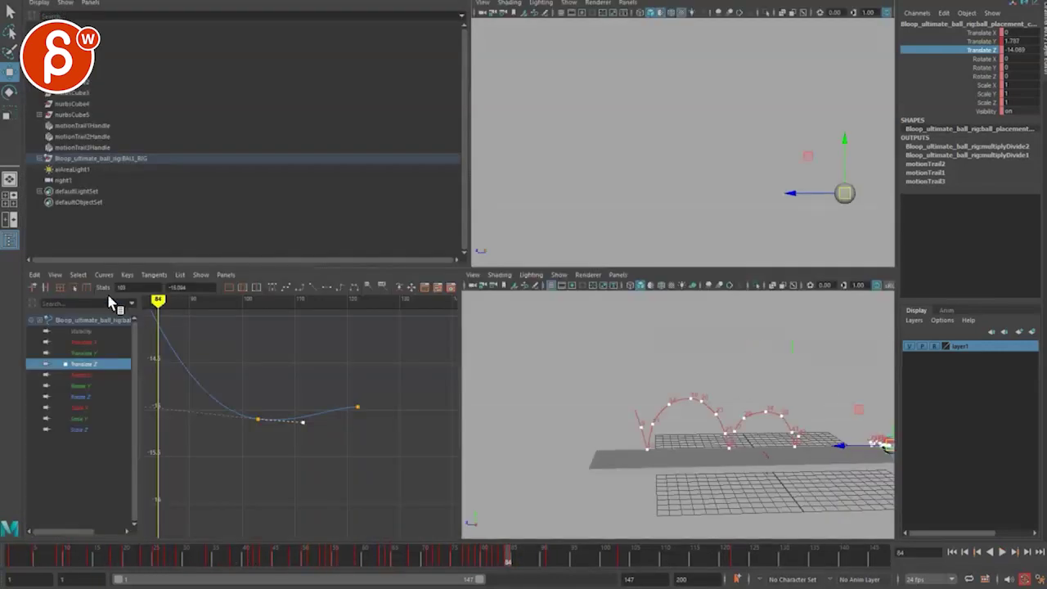
Examine the ball's complete Translate Y and Translate Z curves one after the other in the full-size Graph Editor.
left_click(86, 354)
key("a")
key("space")
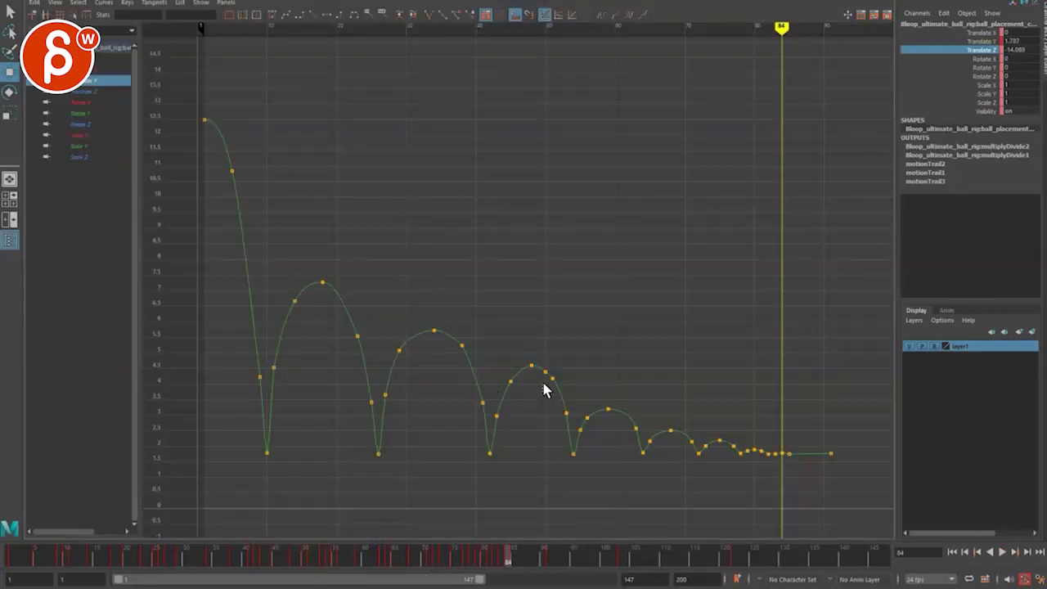
left_click_drag(540, 367, 547, 399)
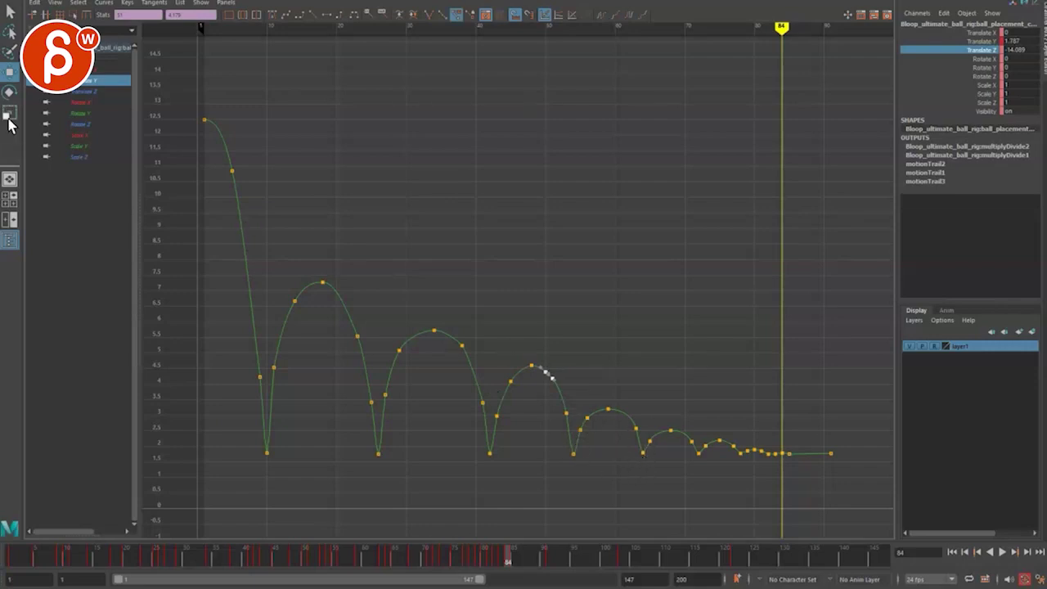
left_click(81, 91)
key("f")
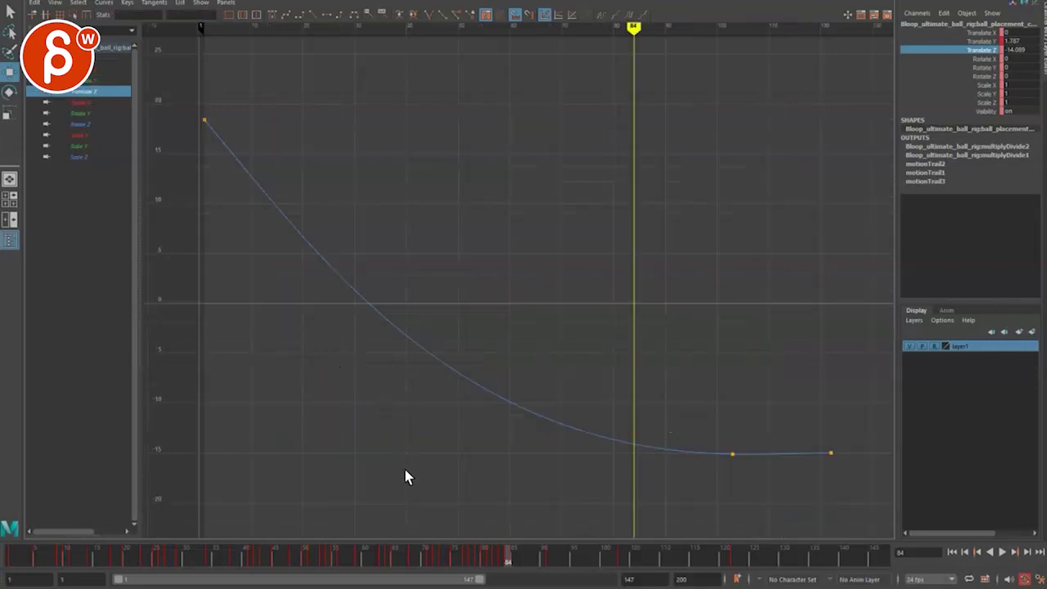
left_click_drag(340, 237, 303, 503)
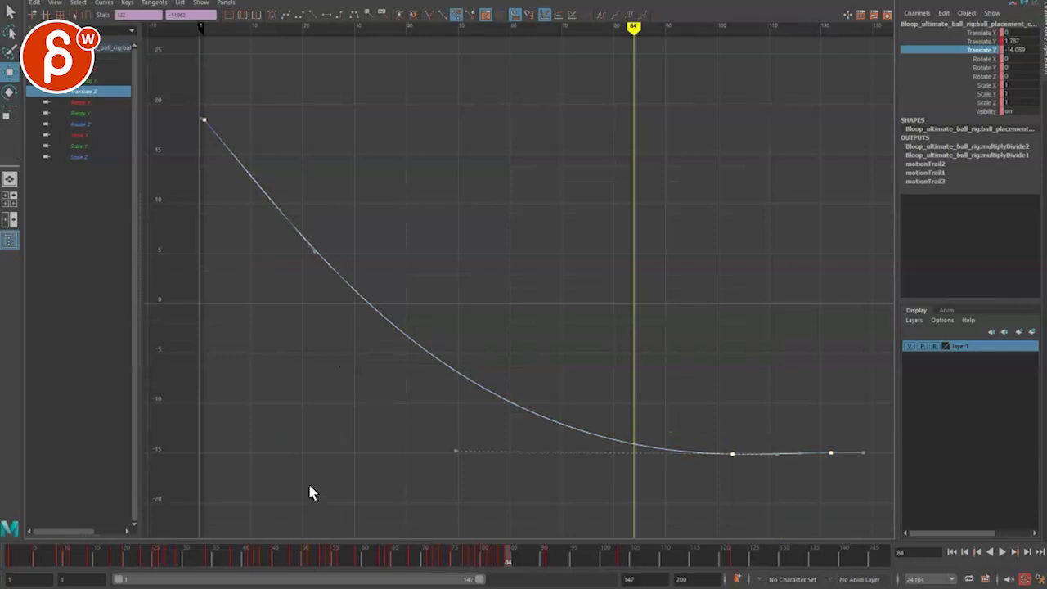
left_click(313, 422)
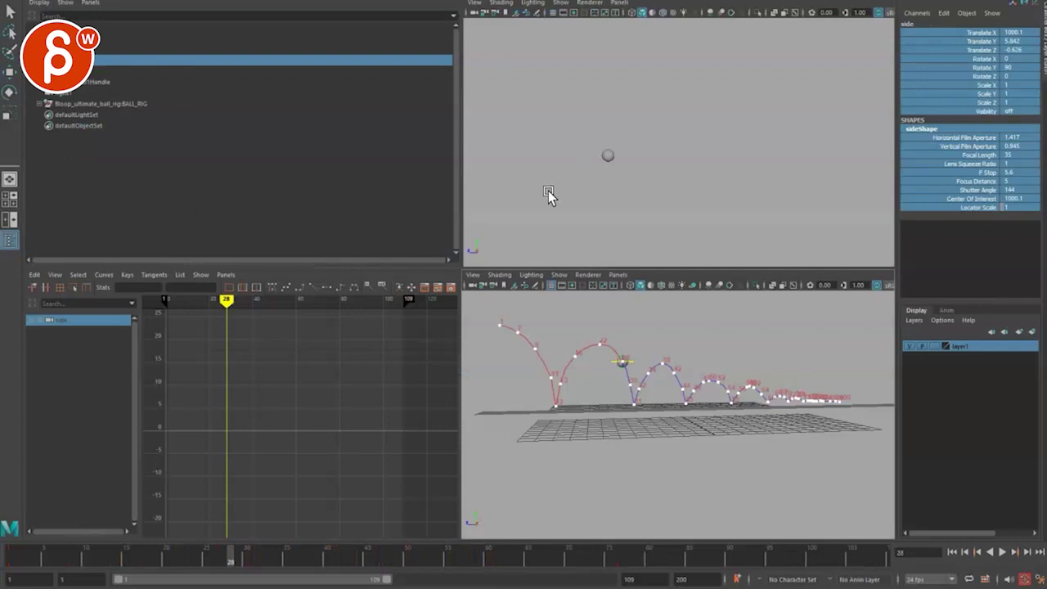
Play and scrub the other ball scene, with its 109-frame range, from frame 1 in the full-size side view.
left_click(535, 130)
key("space")
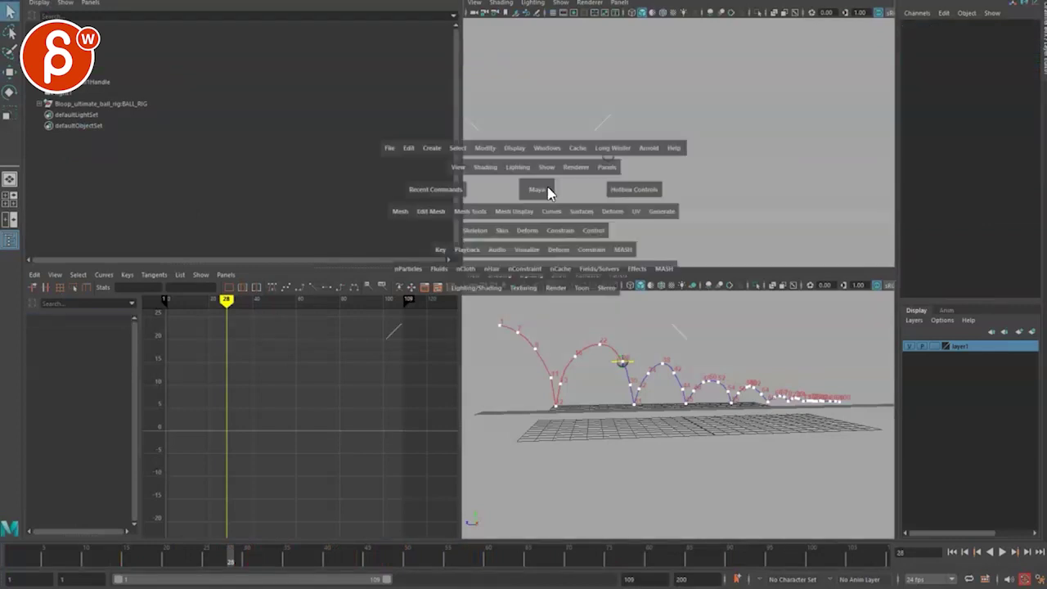
left_click_drag(292, 317, 302, 376)
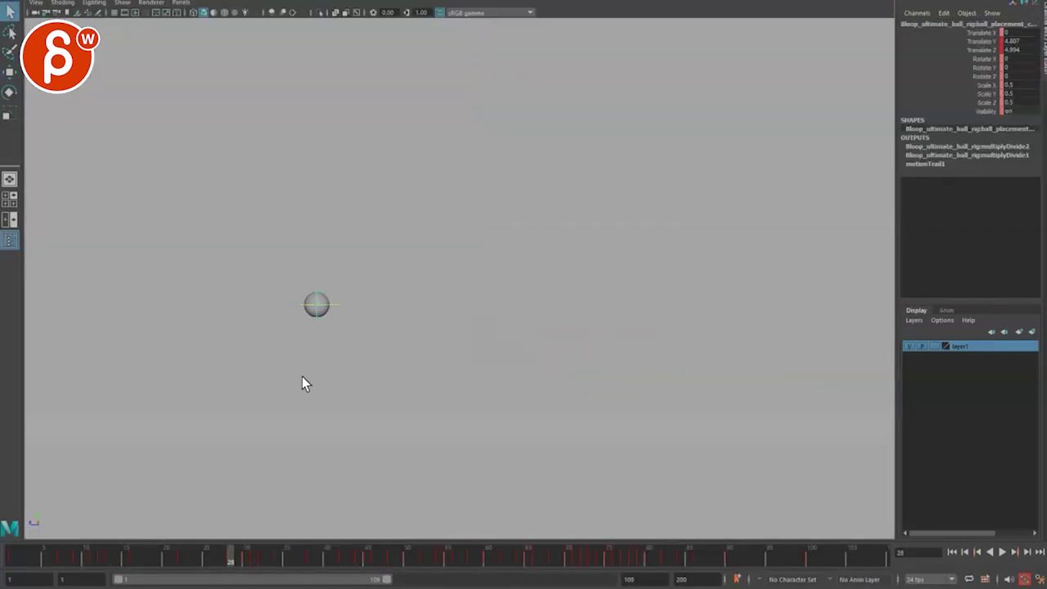
left_click_drag(118, 561, 23, 558)
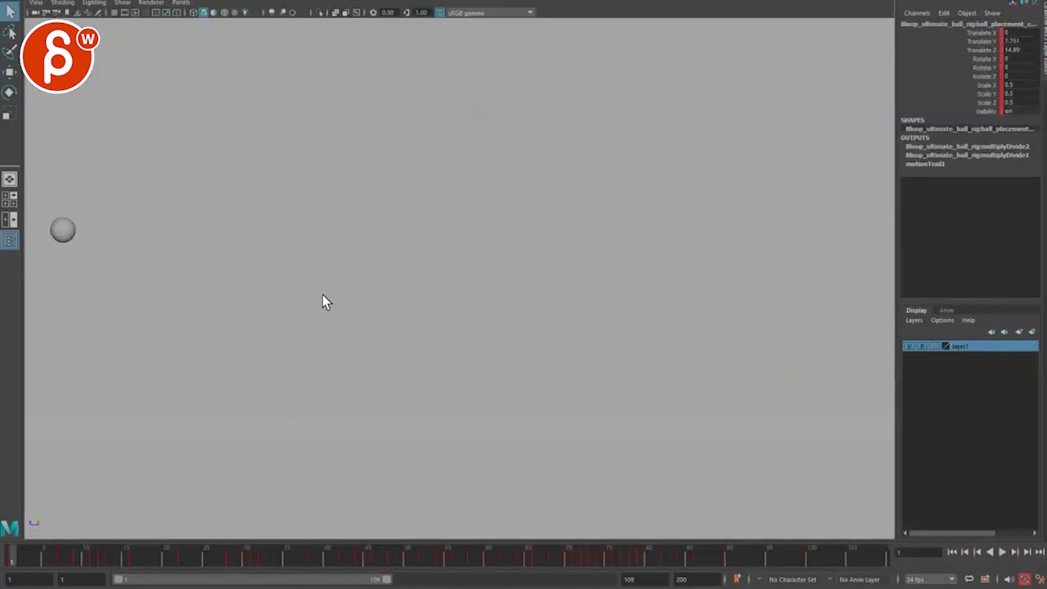
key("alt+v")
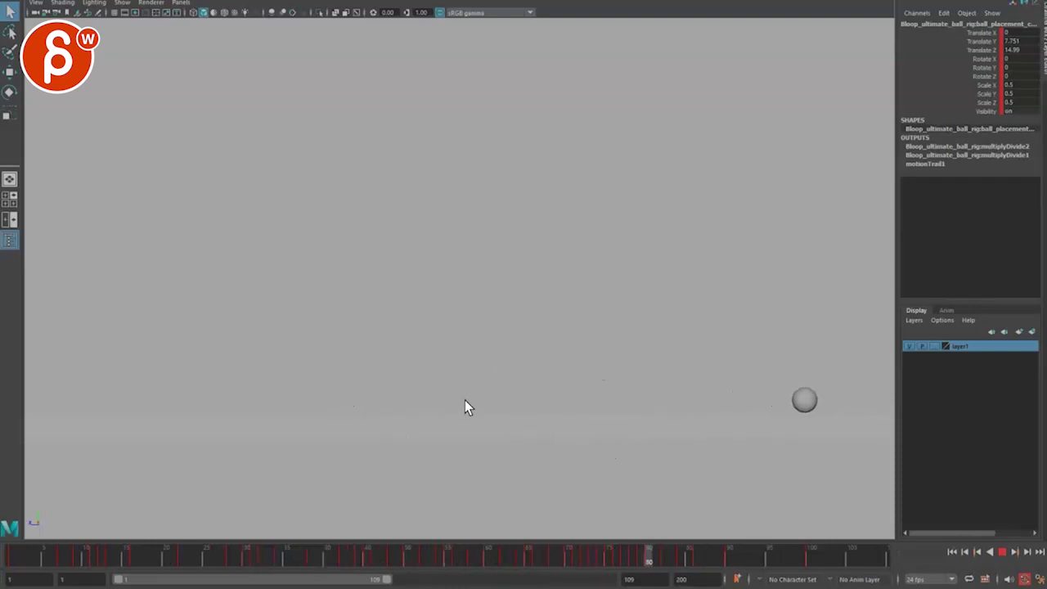
mouse_move(474, 555)
left_mouse_down()
mouse_move(483, 554)
mouse_move(366, 566)
mouse_move(488, 572)
mouse_move(421, 582)
mouse_move(461, 553)
left_mouse_up()
key("alt+v")
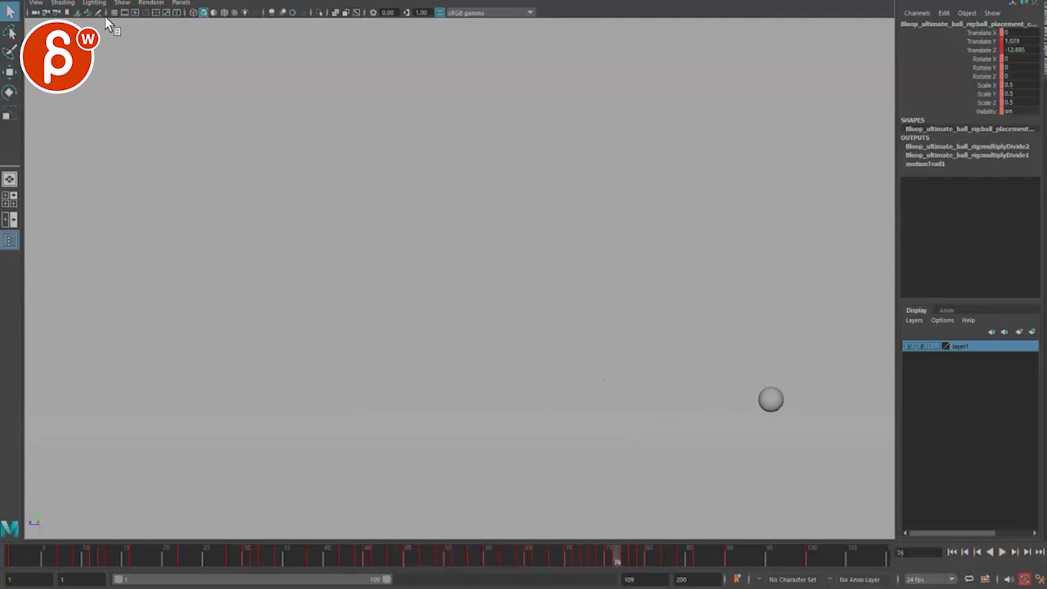
Sketch two axes with a wavy descending curve over the view as an annotation and clear it.
left_click_drag(308, 145, 317, 357)
left_click_drag(272, 276, 598, 253)
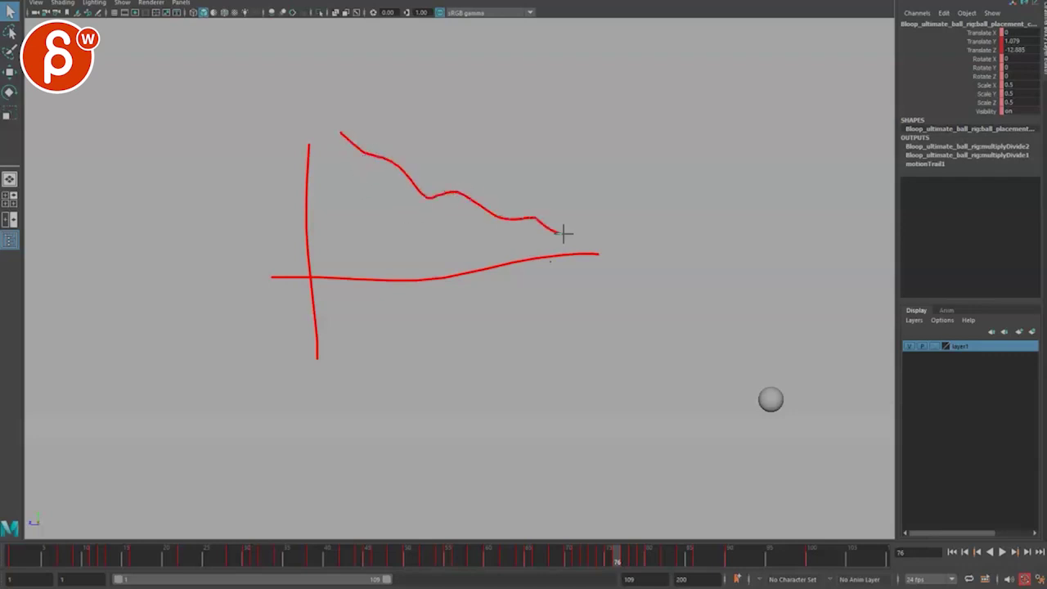
key("Escape")
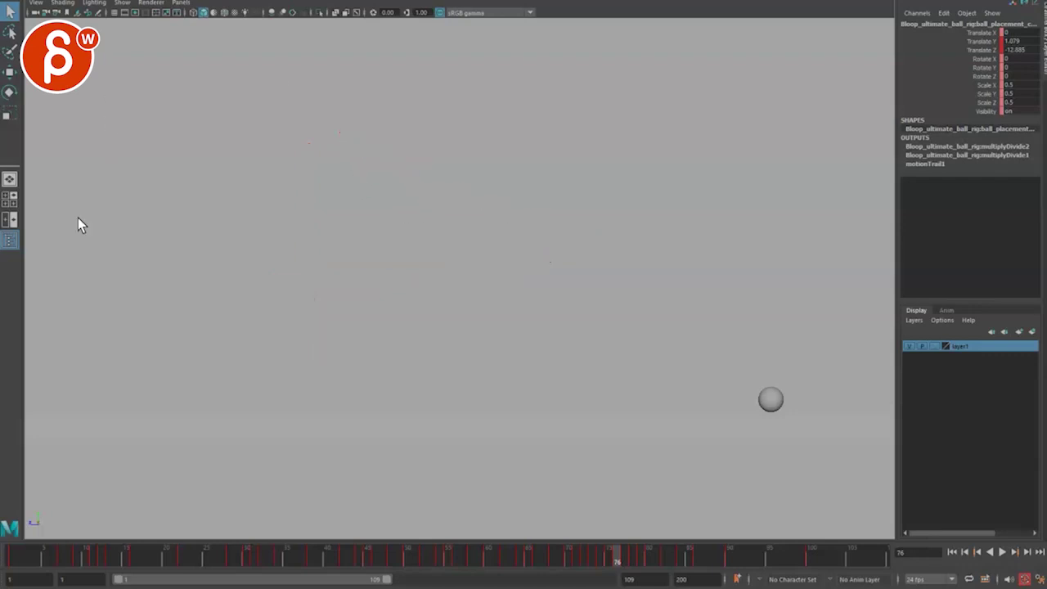
Select the ball in the side view and frame its Translate Z curve in the full-size Graph Editor.
key("space")
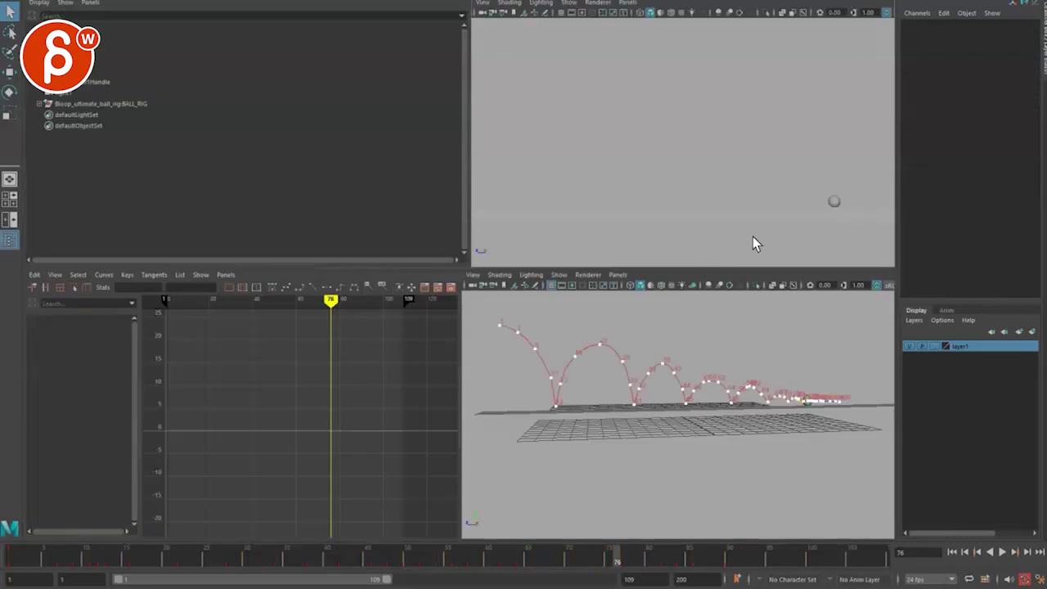
left_click_drag(820, 204, 825, 208)
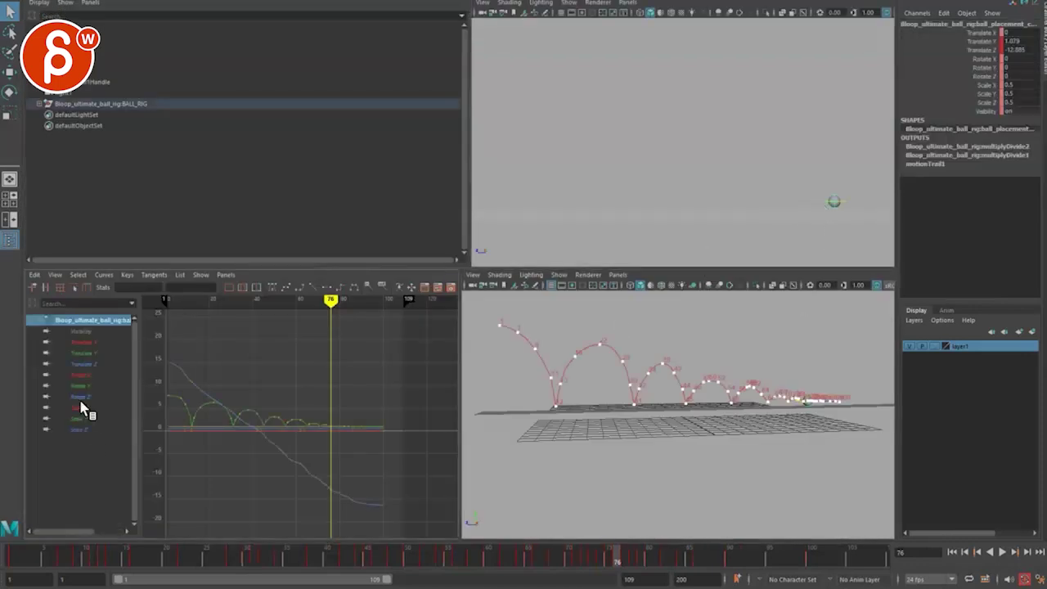
left_click(98, 365)
key("f")
key("space")
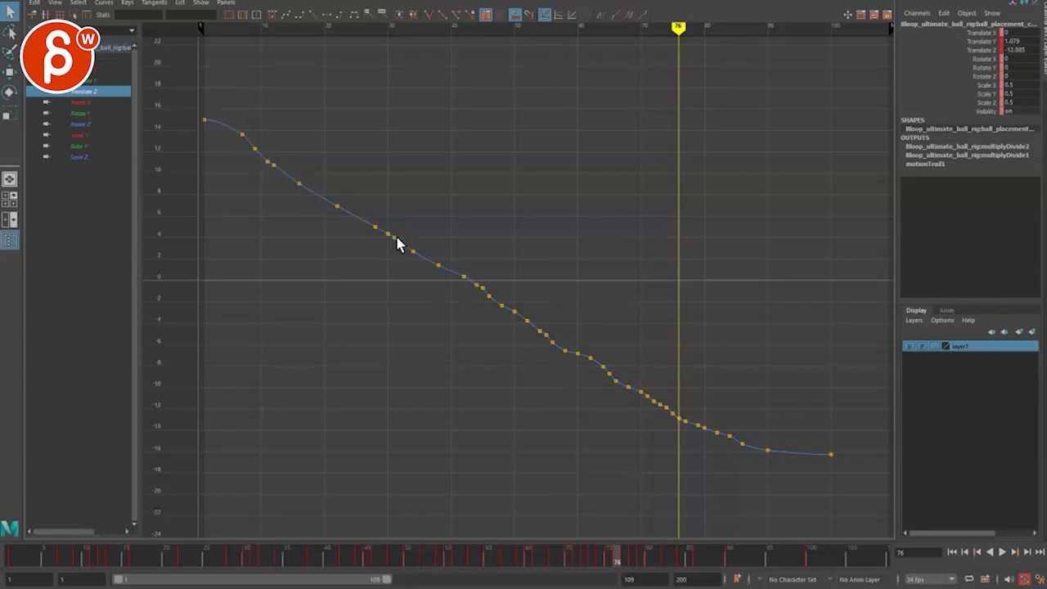
Delete all the intermediate Translate Z keys, keeping only the first and last keys of the curve.
left_click_drag(396, 278, 456, 327)
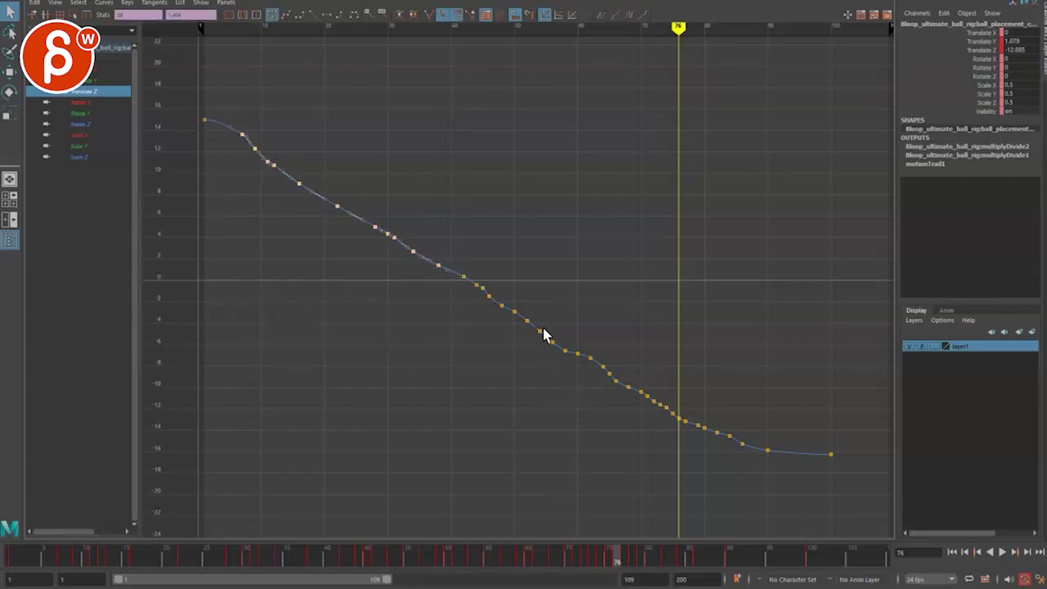
left_click_drag(555, 335, 249, 121)
key("Delete")
Shape the tangents of the first and last Translate Z keys into a steep start that eases into a flat ending.
left_click_drag(186, 119, 245, 164)
key("w")
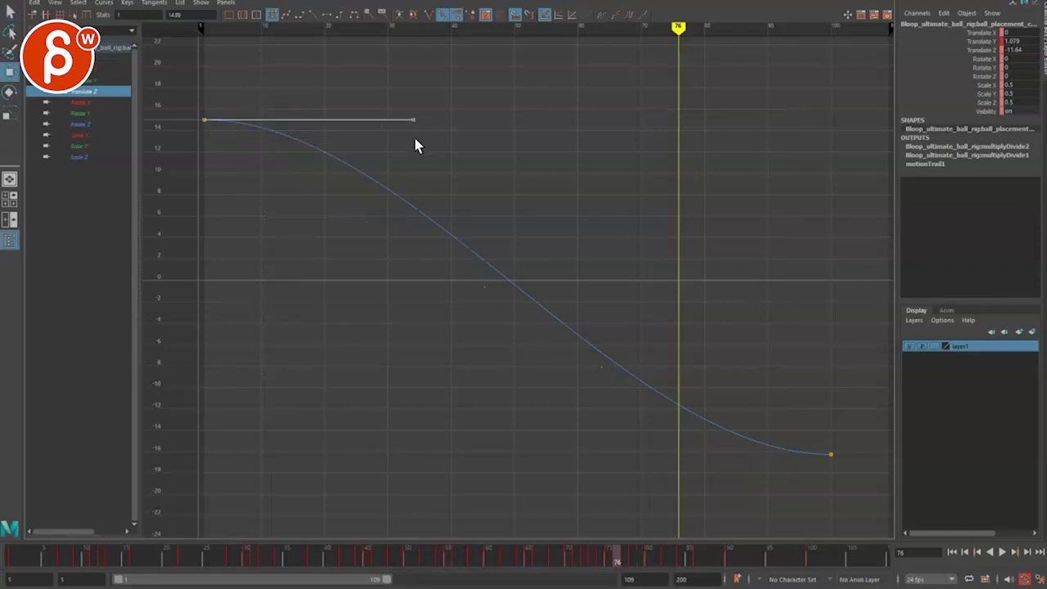
left_click_drag(413, 119, 228, 190)
left_click_drag(782, 499, 850, 434)
mouse_move(575, 451)
middle_mouse_down("shift")
mouse_move(491, 451)
mouse_move(573, 446)
middle_mouse_up("shift")
left_click_drag(599, 467, 631, 441)
middle_click_drag(560, 434, 340, 421, "shift")
left_click_drag(182, 96, 266, 158)
middle_click_drag(263, 157, 230, 160)
Hide the NURBS curves in the full-size side view, with the animation back at frame 1.
key("space")
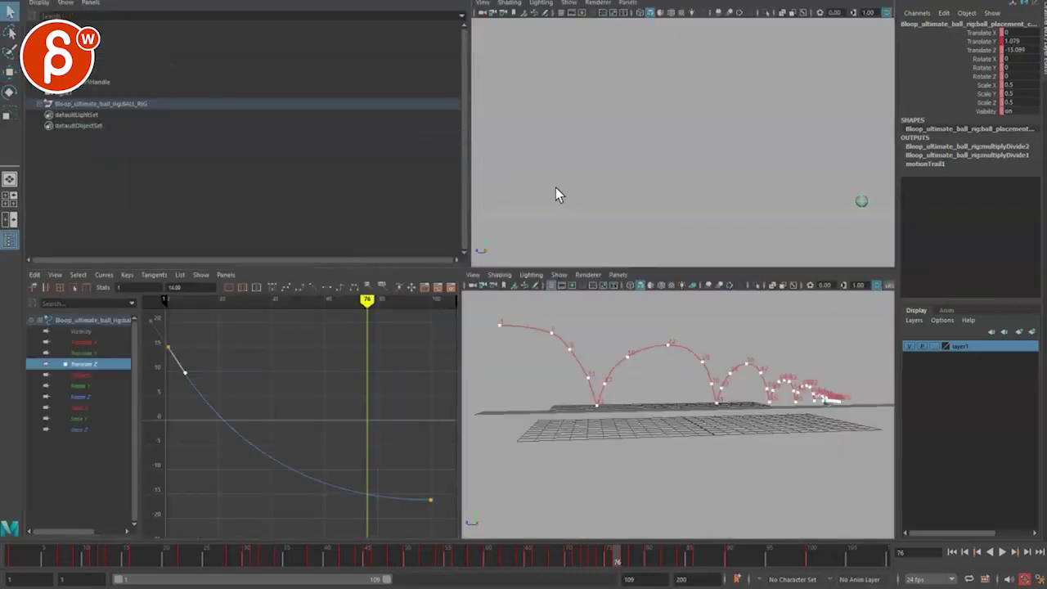
key("space")
key("alt+v")
left_click(29, 562)
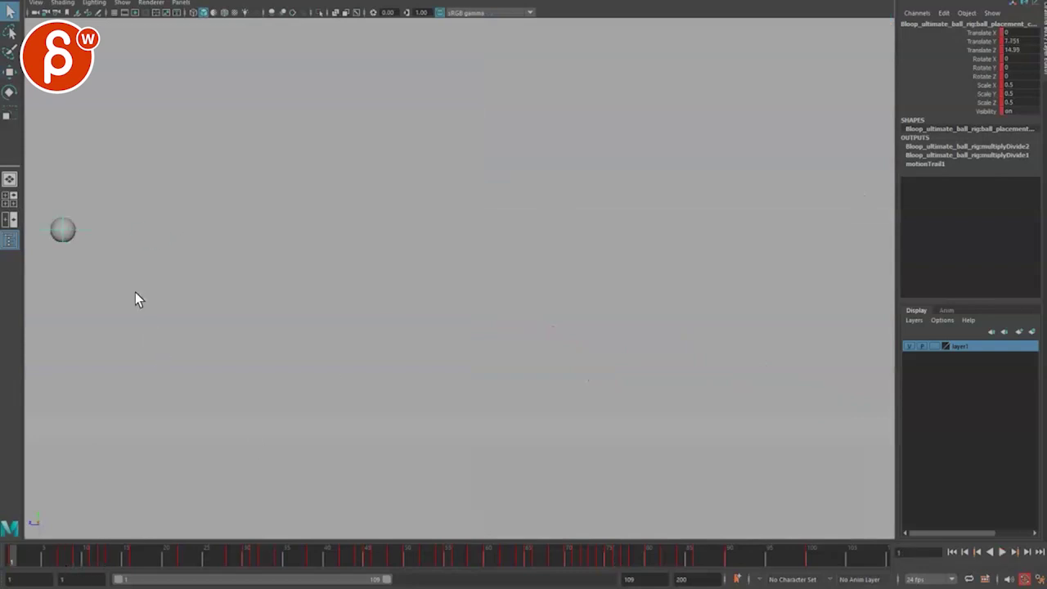
left_click(122, 2)
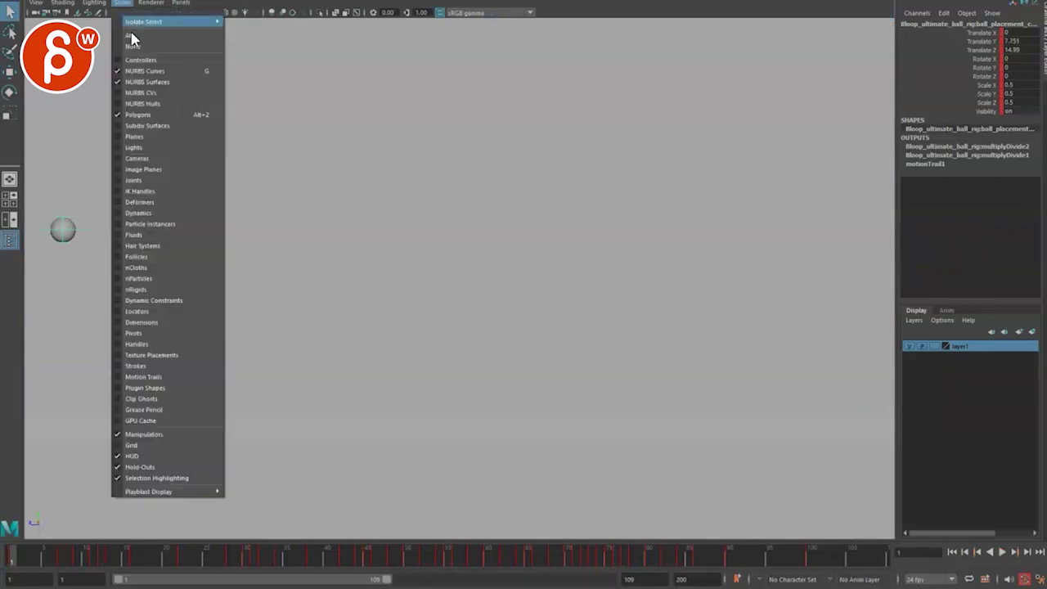
left_click(143, 77)
Play the animation from the start to check the ball's simplified Z travel.
key("alt+v")
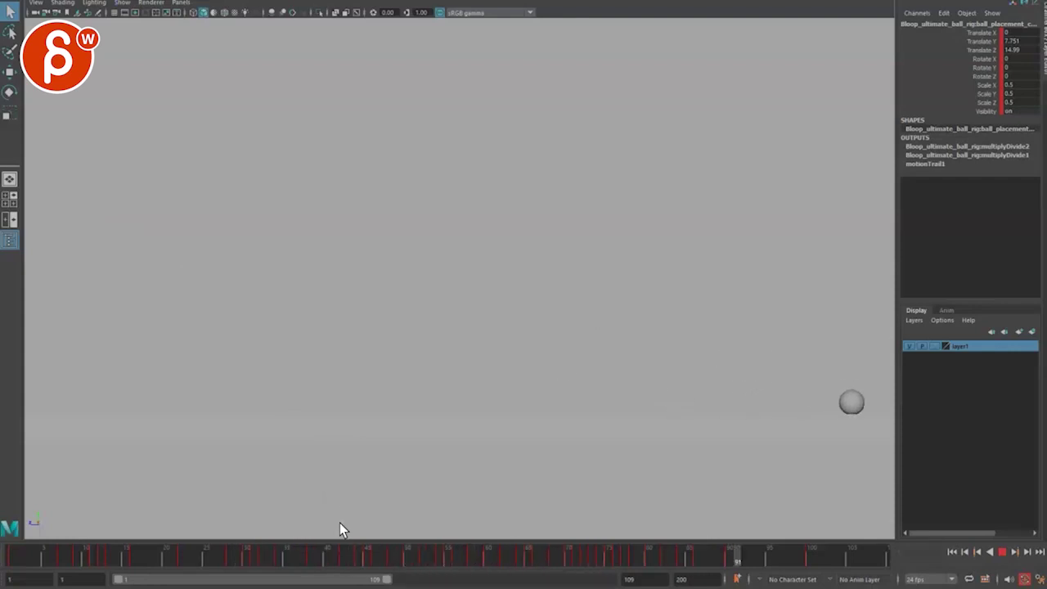
key("alt+v")
left_click_drag(31, 559, 9, 569)
key("alt+v")
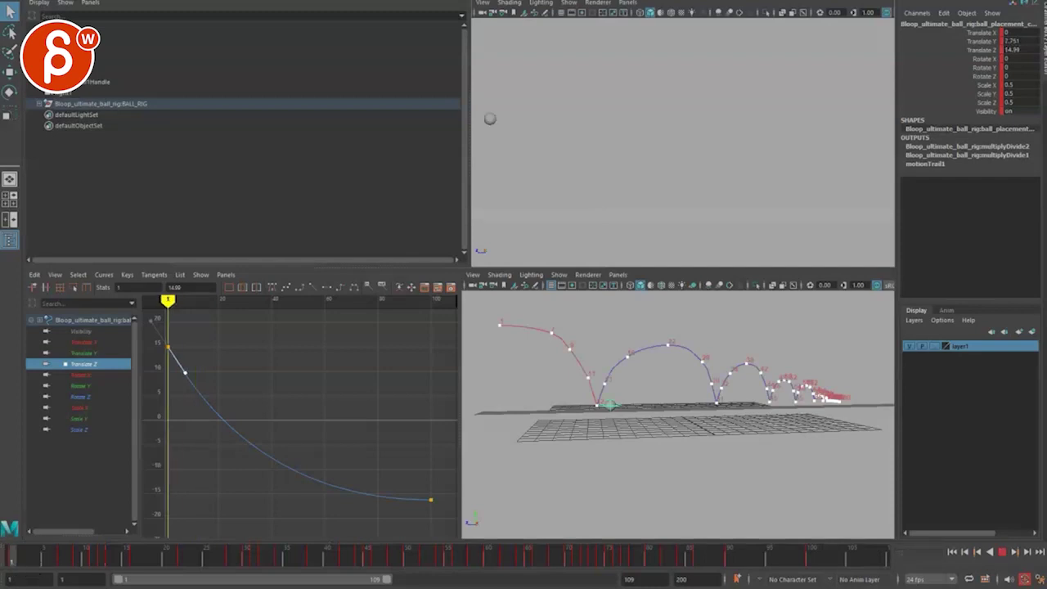
key("Escape")
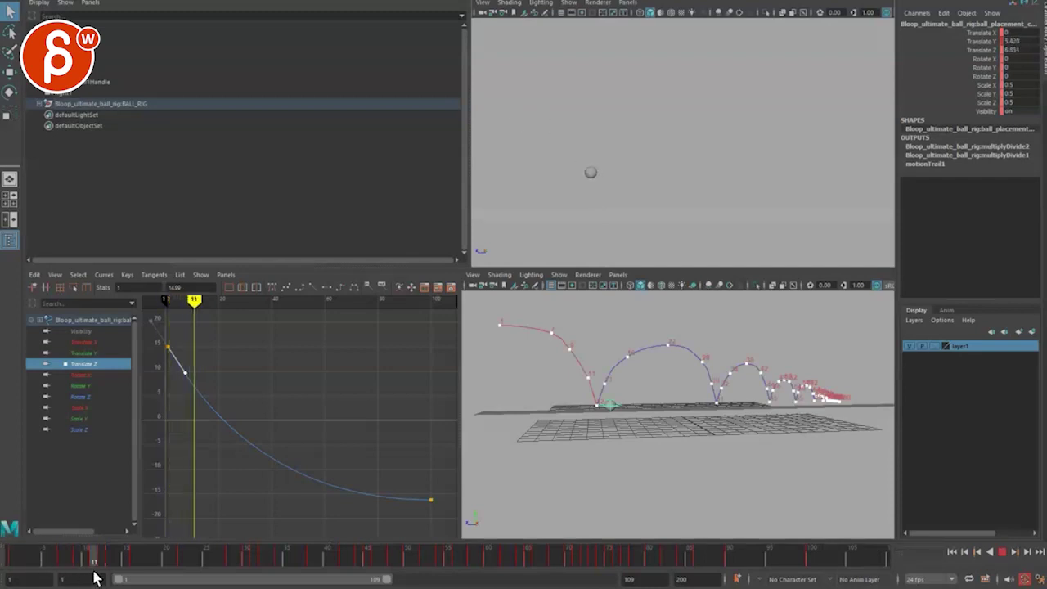
Soften the start and end tangents of the Translate Z curve for more even travel, and replay from the start.
key("w")
mouse_move(193, 347)
middle_mouse_down()
mouse_move(185, 351)
mouse_move(210, 371)
mouse_move(197, 355)
middle_mouse_up()
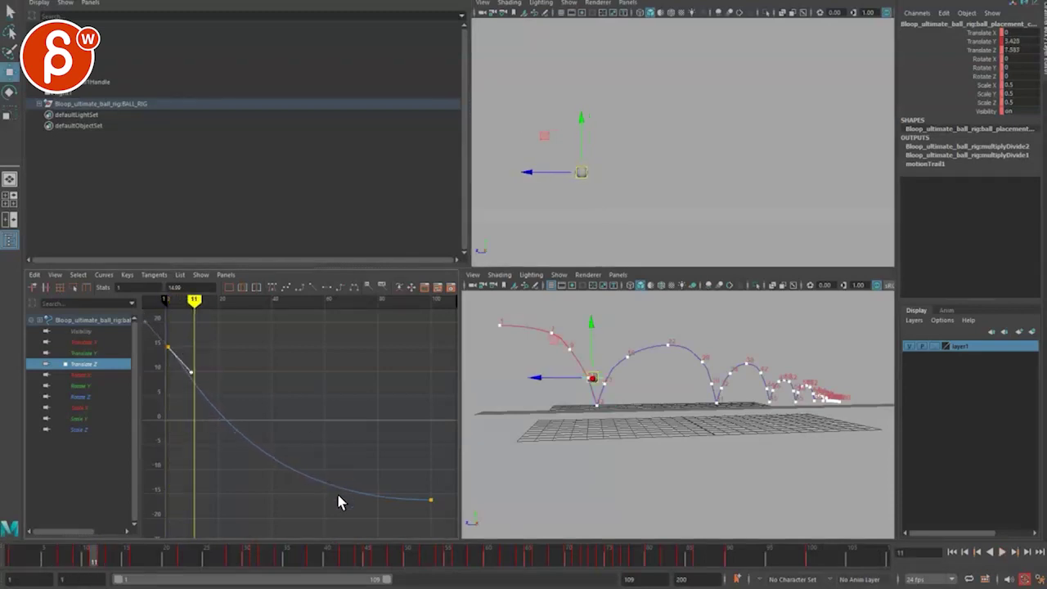
left_click(431, 499)
left_click_drag(230, 525, 272, 462)
middle_click_drag(286, 464, 341, 469, "shift")
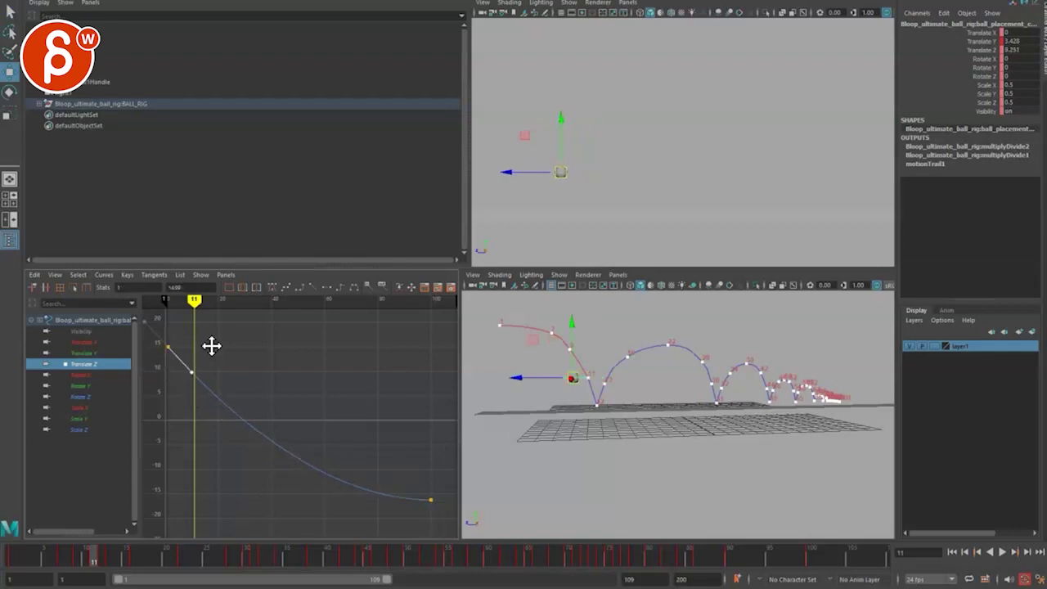
middle_click_drag(205, 343, 202, 344, "shift")
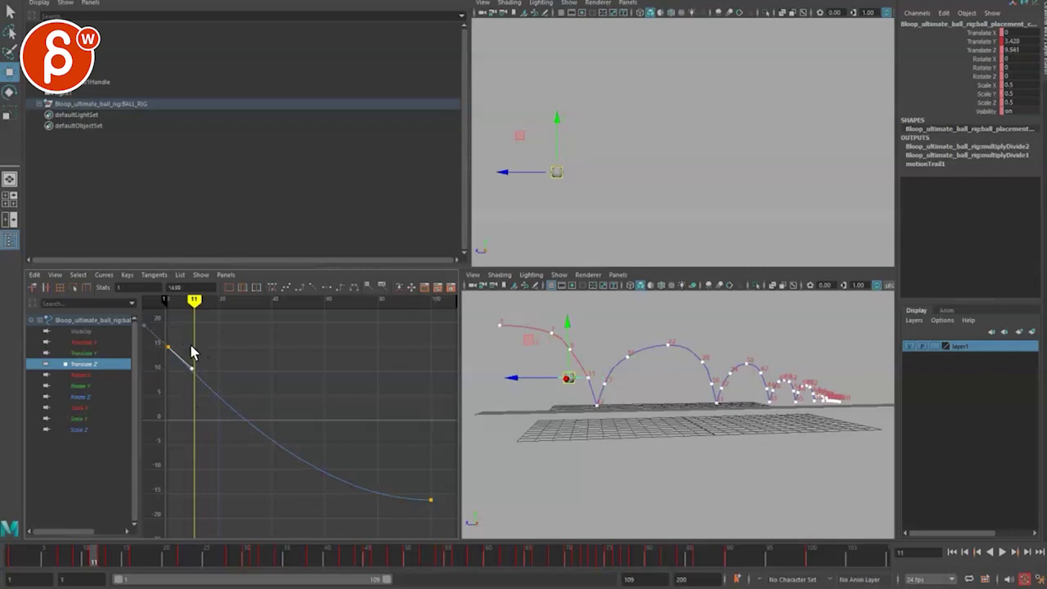
key("alt+shift+v")
key("alt+v")
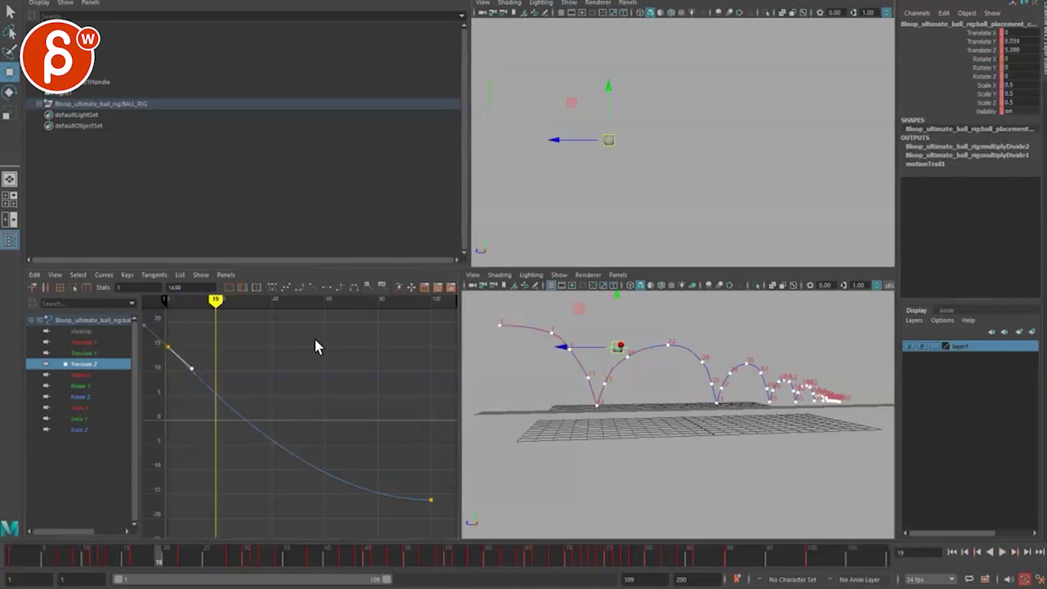
Delete the two intermediate Translate Y keys early in the first fall, between the start key and the lower falling key.
left_click(82, 353)
left_click_drag(161, 378, 199, 333)
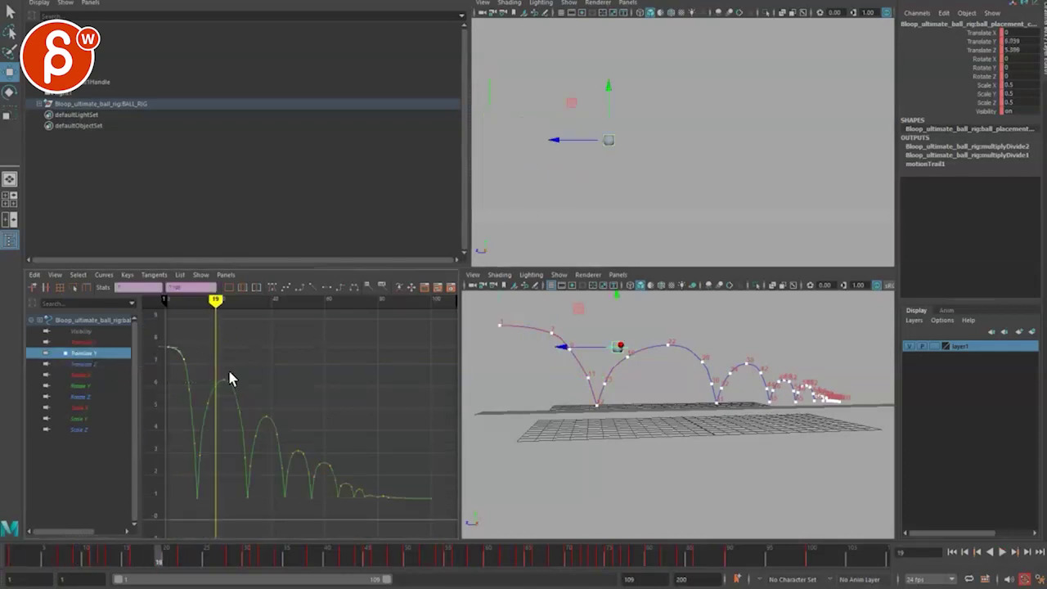
key("f")
right_click_drag(340, 462, 234, 407, "alt")
middle_click_drag(273, 404, 233, 363, "alt")
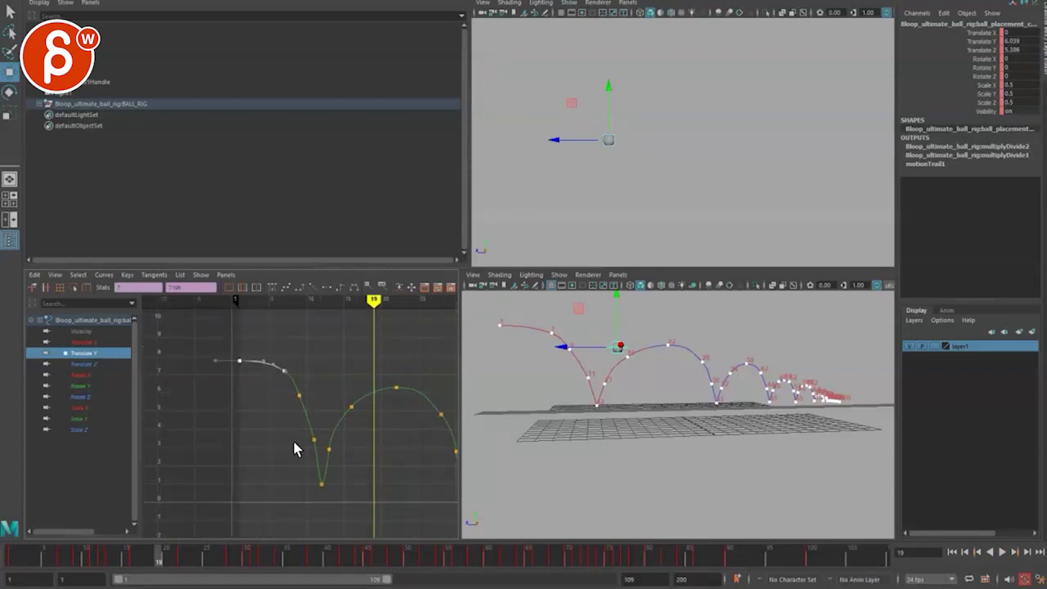
key("space")
left_click(478, 269)
left_click_drag(443, 270, 513, 149)
key("Delete")
Reshape the incoming tangent of the remaining key in the first fall into a rounded arc.
left_click_drag(545, 316, 562, 304)
key("w")
middle_click_drag(559, 307, 529, 309)
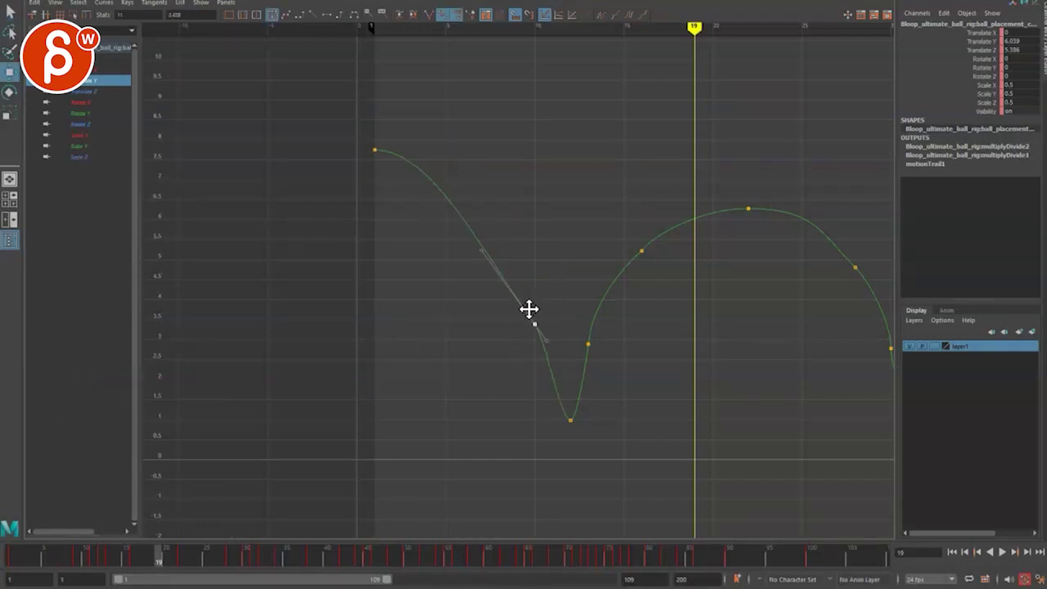
middle_click_drag(506, 222, 521, 171)
Break the tangents of the frame 12 impact key, steepen its incoming side, and delete the key just after the impact.
left_click_drag(544, 452, 622, 415)
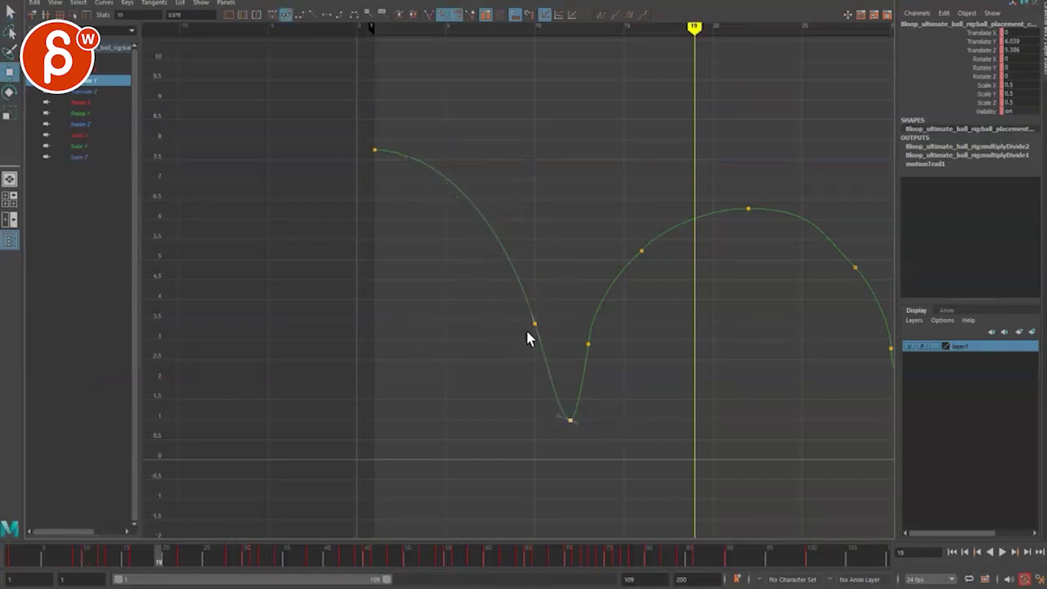
left_click(429, 15)
middle_click_drag(563, 350, 558, 305)
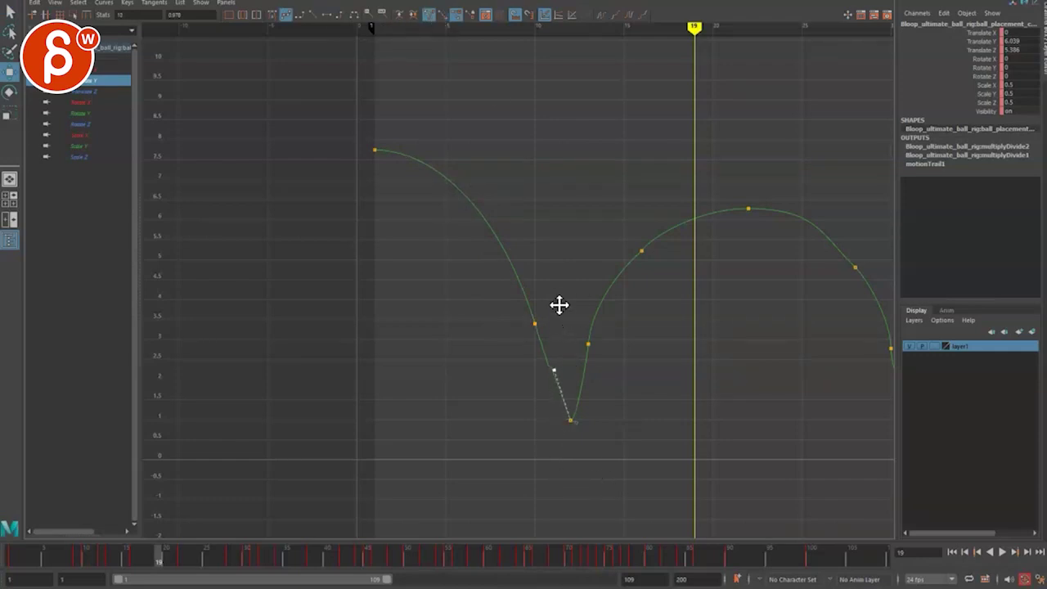
mouse_move(587, 414)
middle_mouse_down()
mouse_move(581, 329)
mouse_move(587, 426)
middle_mouse_up()
middle_click_drag(581, 361, 602, 307)
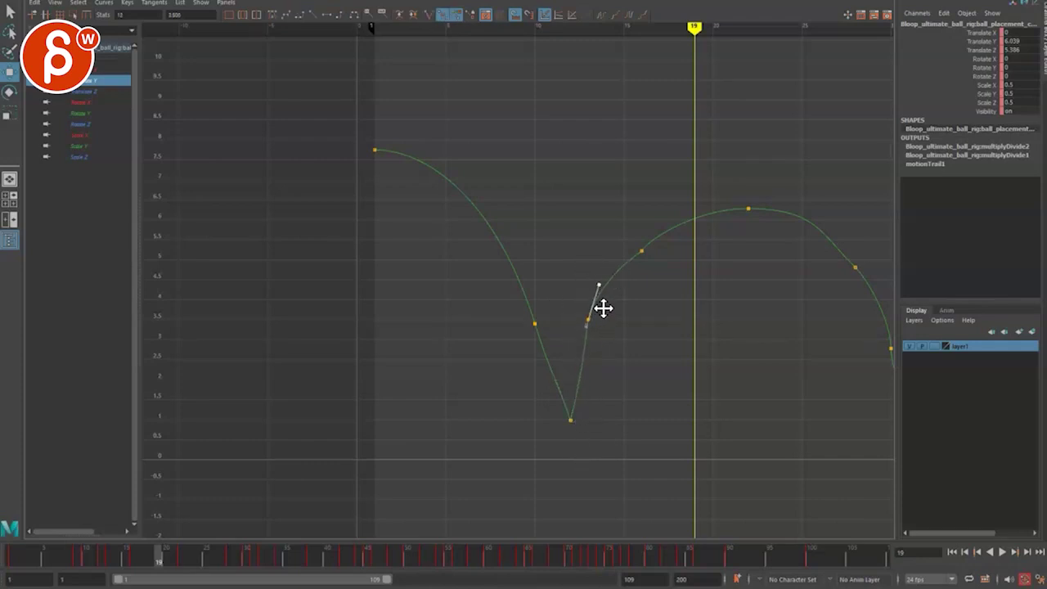
key("Delete")
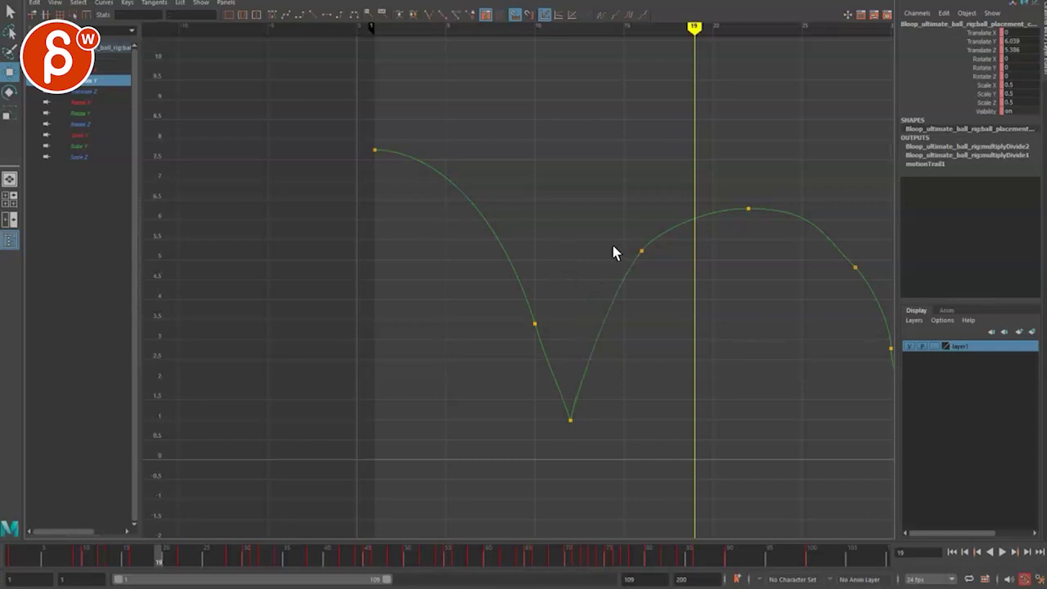
Move the remaining first-fall key up to frame 8, reposition its tangent handles and break its tangents.
left_click_drag(616, 235, 656, 272)
left_click(534, 324)
middle_click_drag(544, 289, 502, 175)
left_click_drag(473, 90, 473, 90)
middle_click_drag(474, 91, 445, 152)
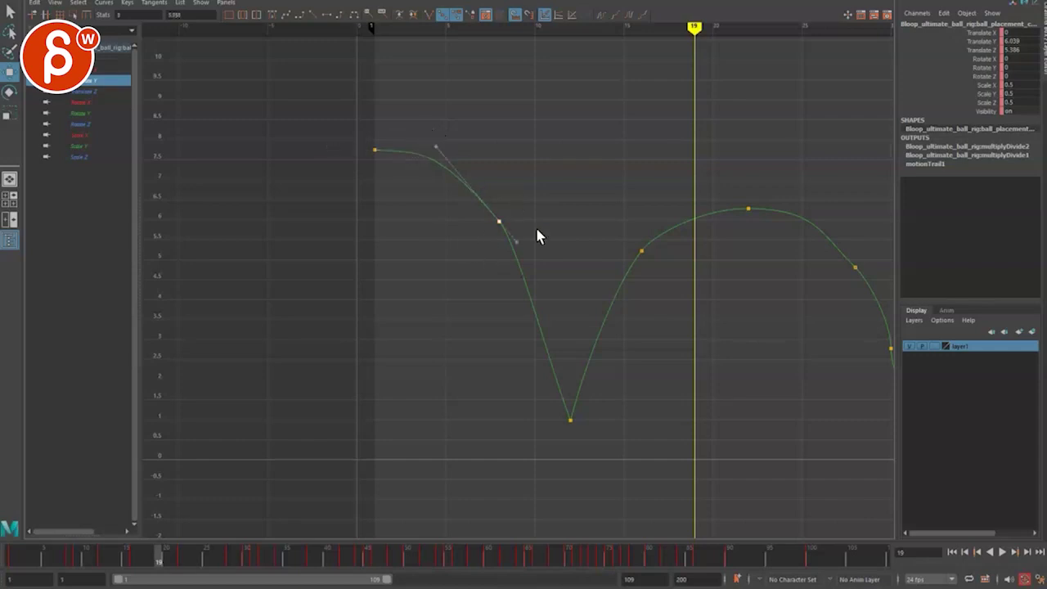
left_click_drag(506, 255, 526, 235)
middle_click_drag(526, 246, 570, 280)
left_click(428, 16)
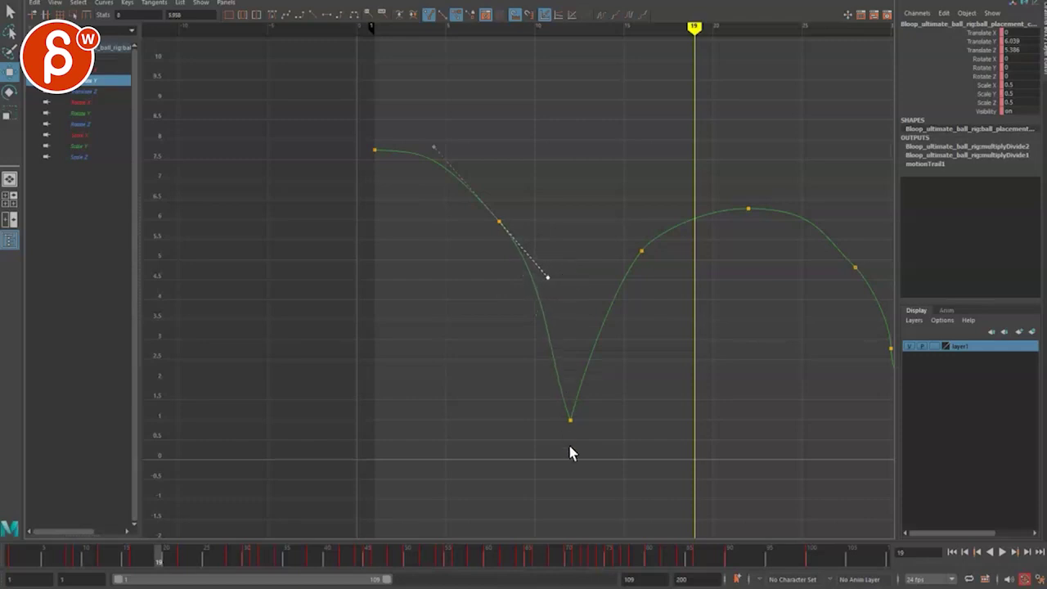
Steepen the incoming tangent of the frame 12 impact key and lower the frame 8 key's incoming handle to smooth the fall.
left_click_drag(549, 377, 551, 376)
middle_click_drag(561, 310, 566, 308)
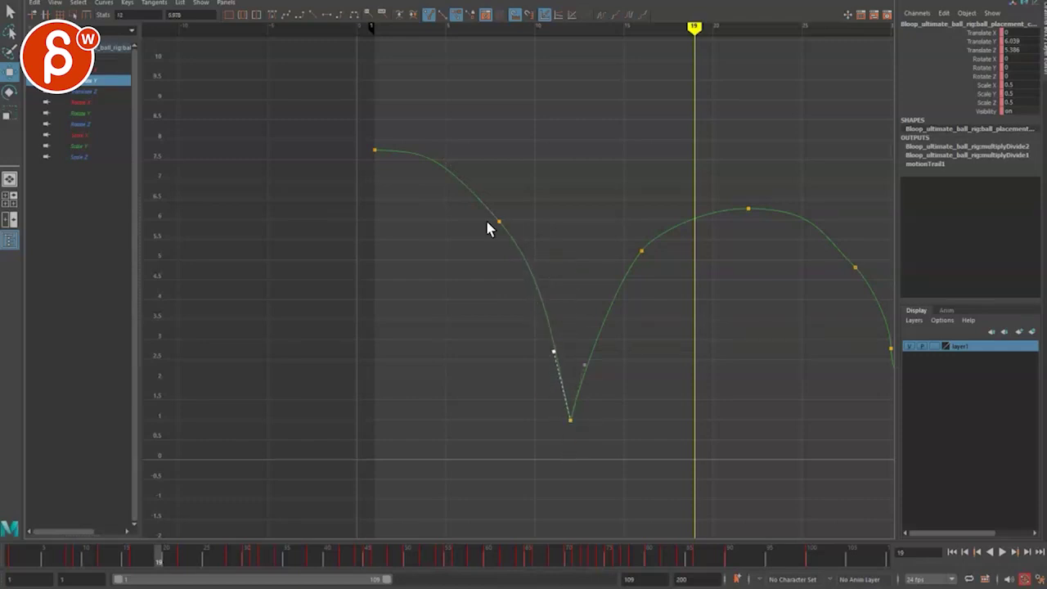
middle_click_drag(439, 140, 454, 156)
key("q")
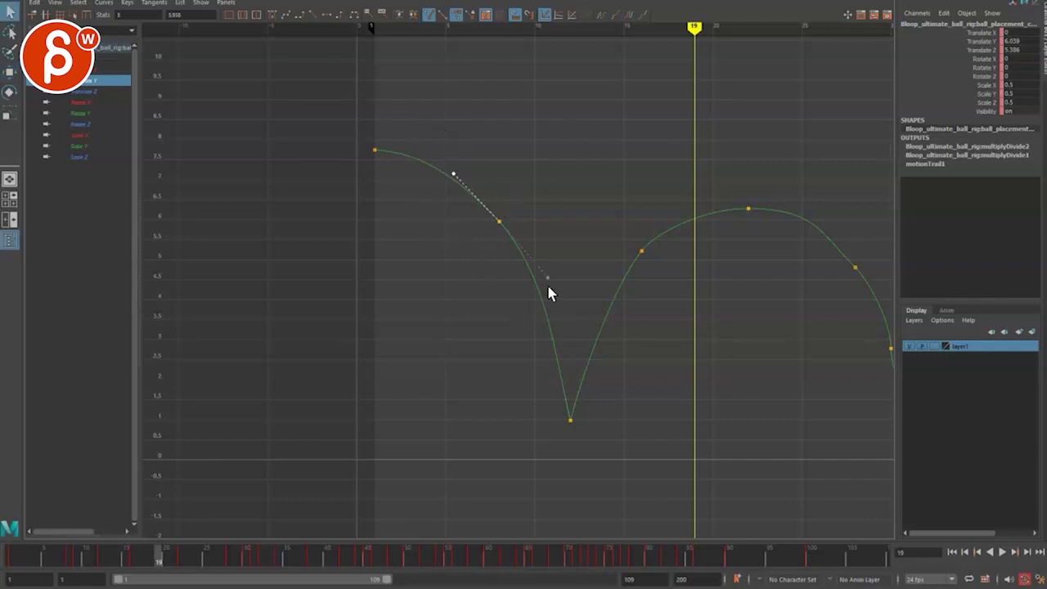
Play and scrub the revised first bounce from frame 1 in the full-size side view, briefly switching to textured display.
key("space")
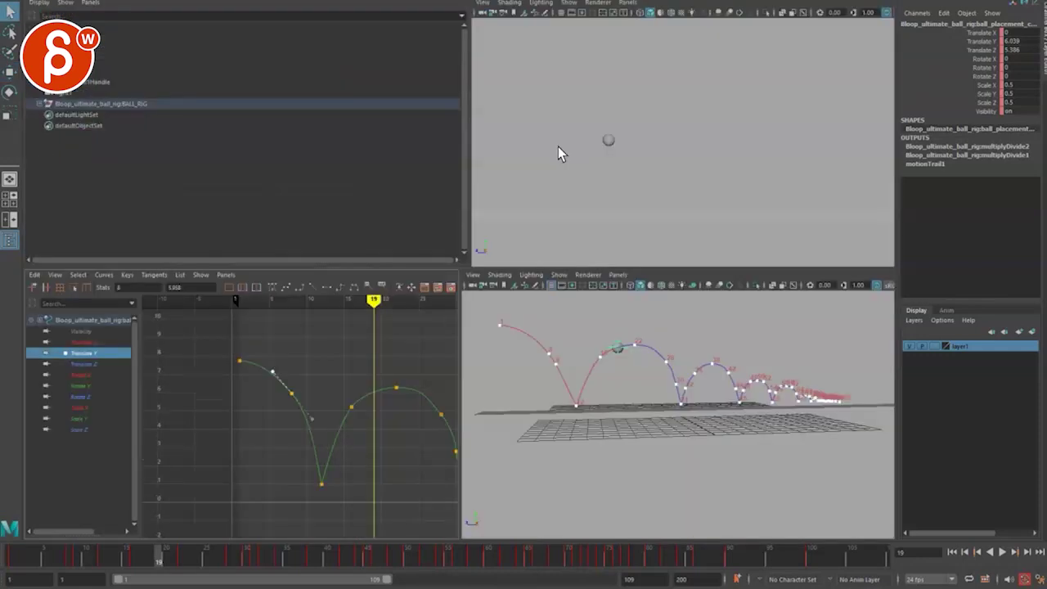
key("space")
left_click(62, 560)
left_click_drag(59, 561, 13, 527)
key("alt+v")
key("alt+v")
key("alt+v")
key("alt+v")
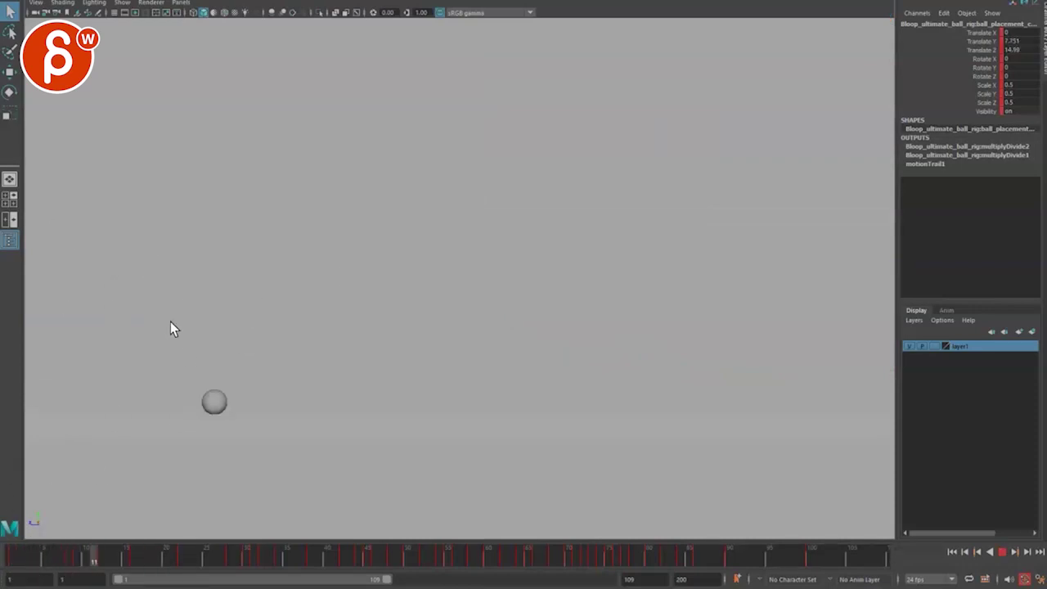
key("6")
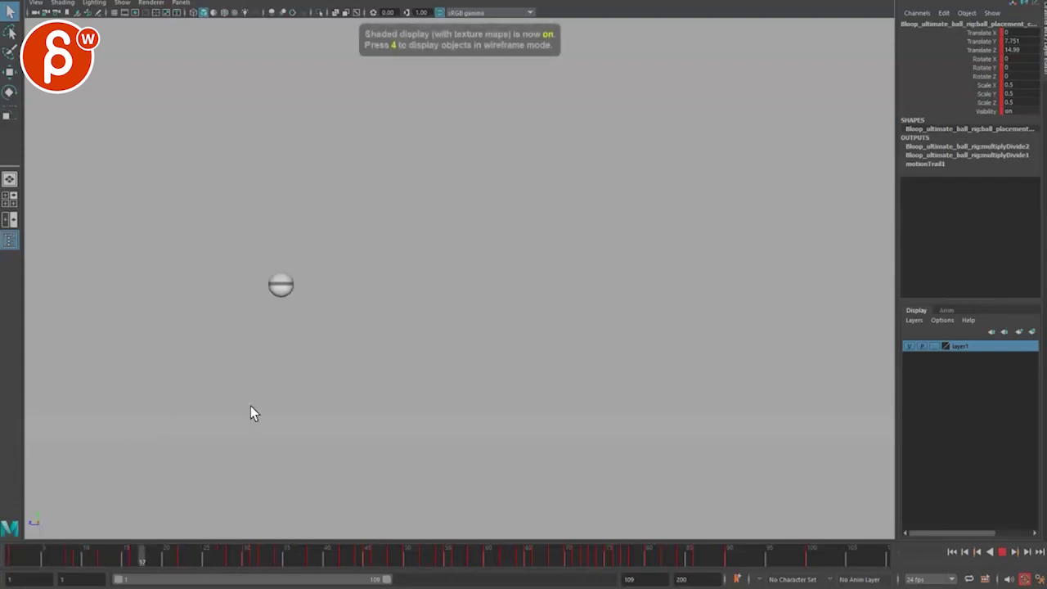
key("5")
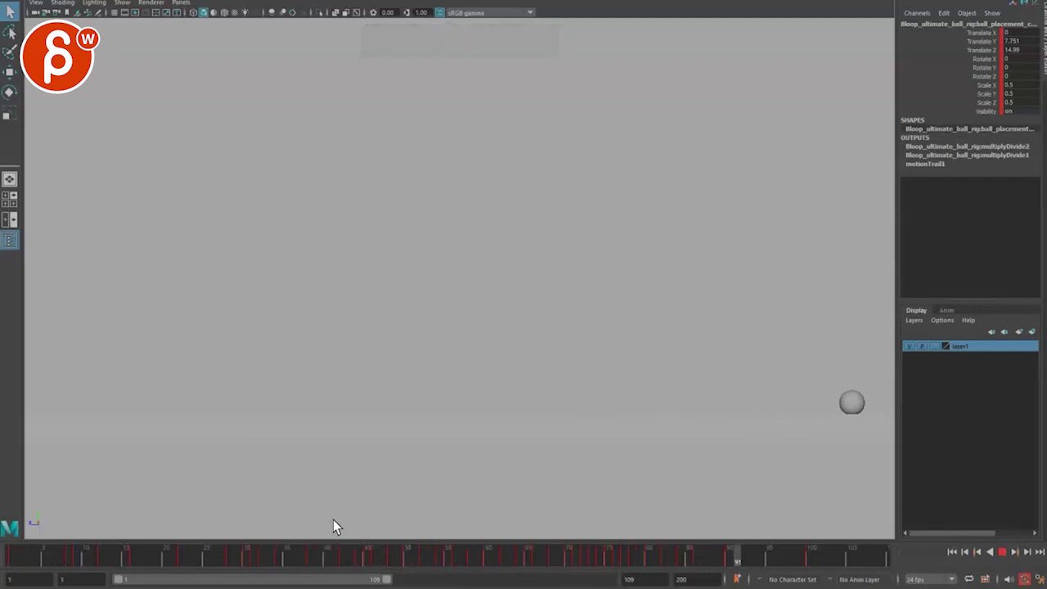
key("Escape")
left_click_drag(34, 564, 76, 565)
Delete the Translate Y keys immediately before and after the second impact in the full-size Graph Editor.
key("space")
key("space")
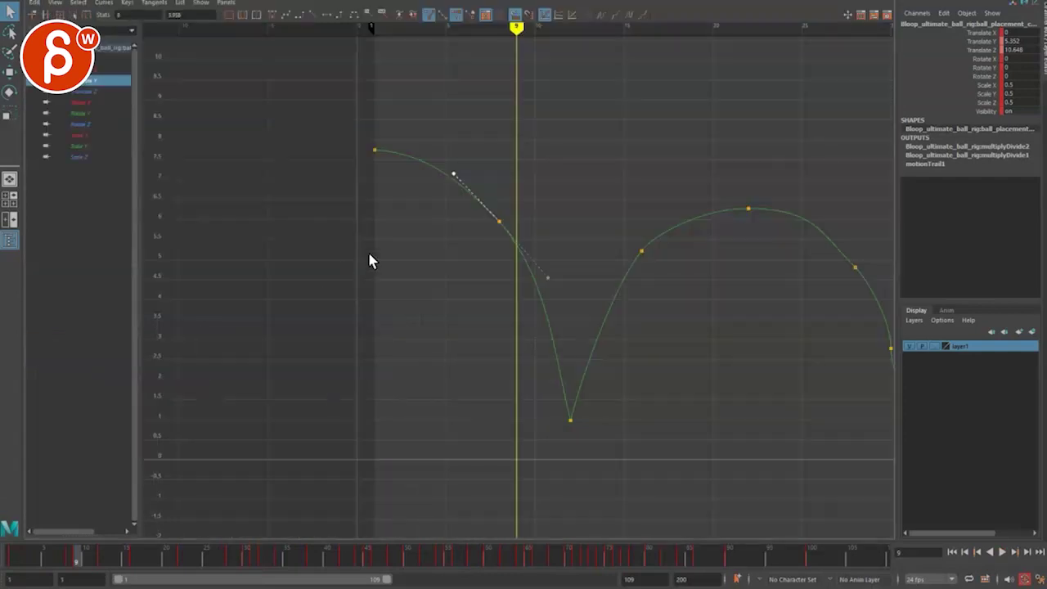
left_click(409, 168)
left_click_drag(427, 135, 527, 336)
scroll(645, 404, "down", 5)
middle_click_drag(605, 406, 480, 385, "alt")
right_click_drag(479, 385, 523, 350, "alt")
middle_click_drag(522, 350, 546, 321, "alt")
left_click_drag(497, 260, 624, 464)
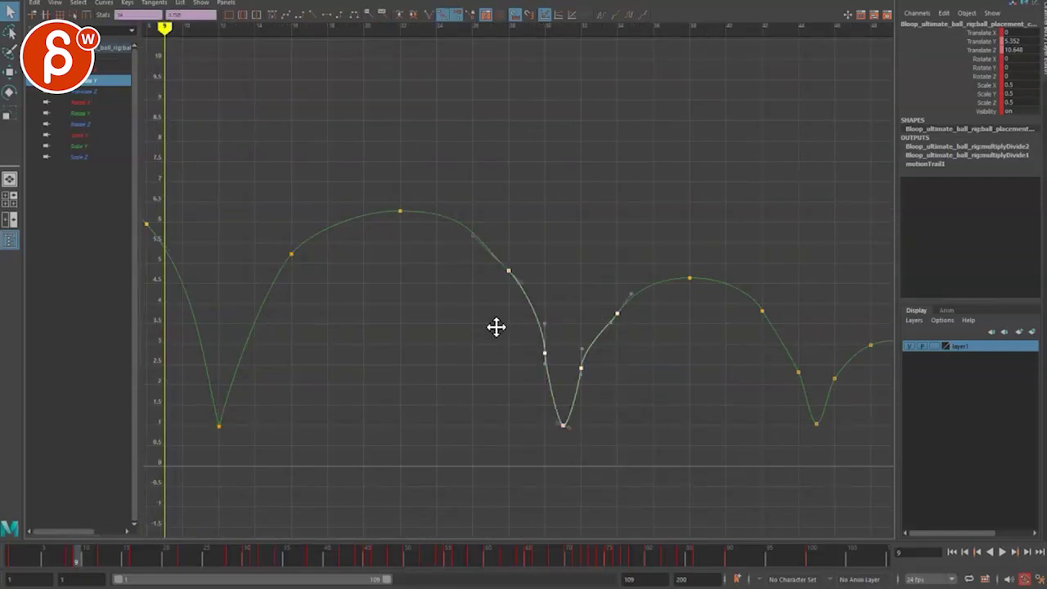
right_click_drag(497, 327, 510, 337, "alt")
key("Delete")
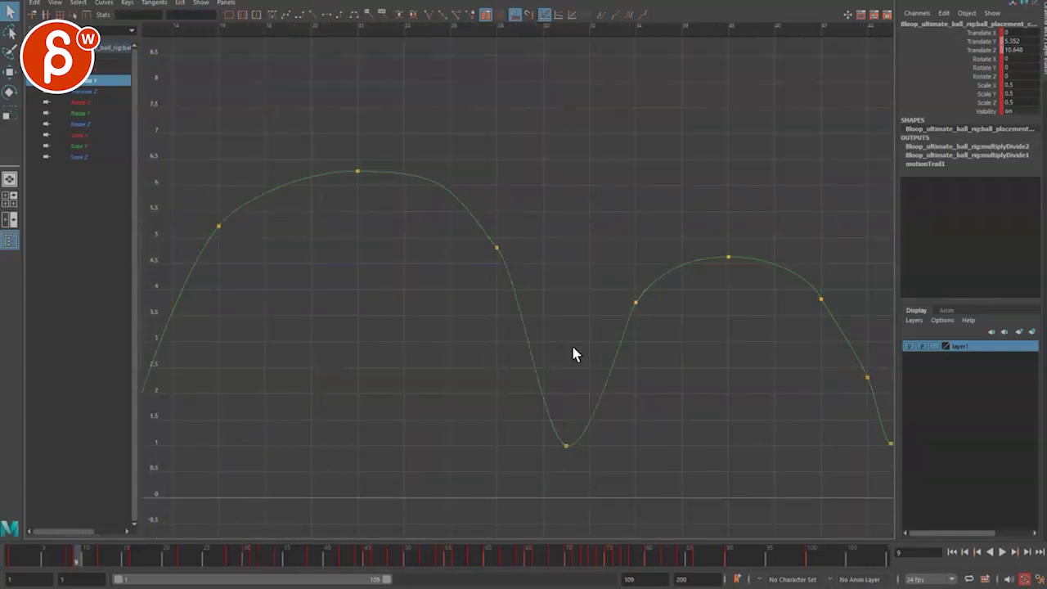
Break the tangents of the frame 31 impact key, try steepening both handles into a V, and undo the handle moves.
left_click(566, 445)
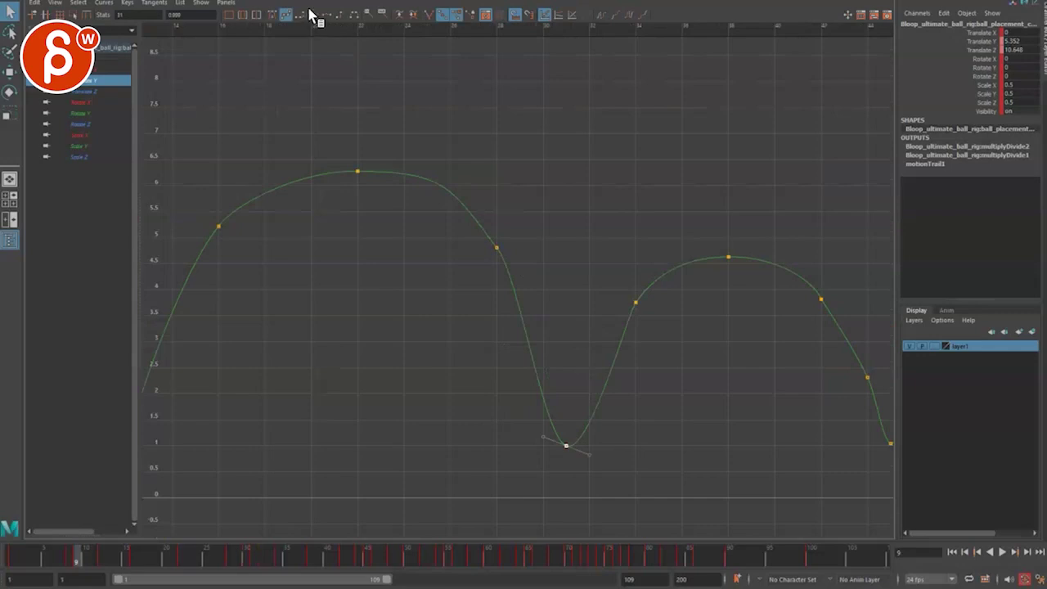
key("w")
middle_click_drag(550, 366, 560, 309)
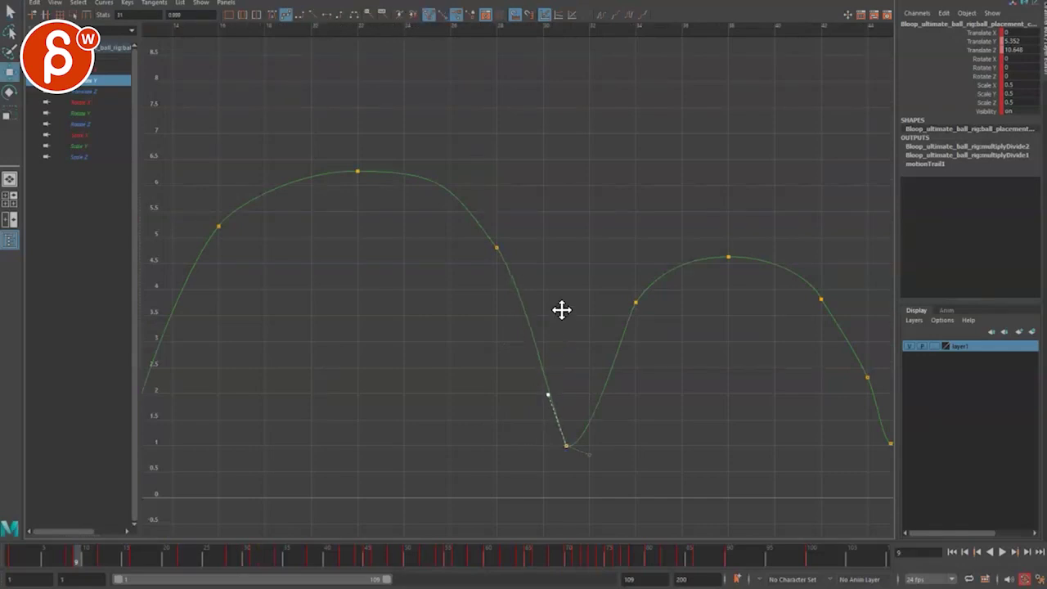
left_click(589, 453)
middle_click_drag(589, 454, 594, 306)
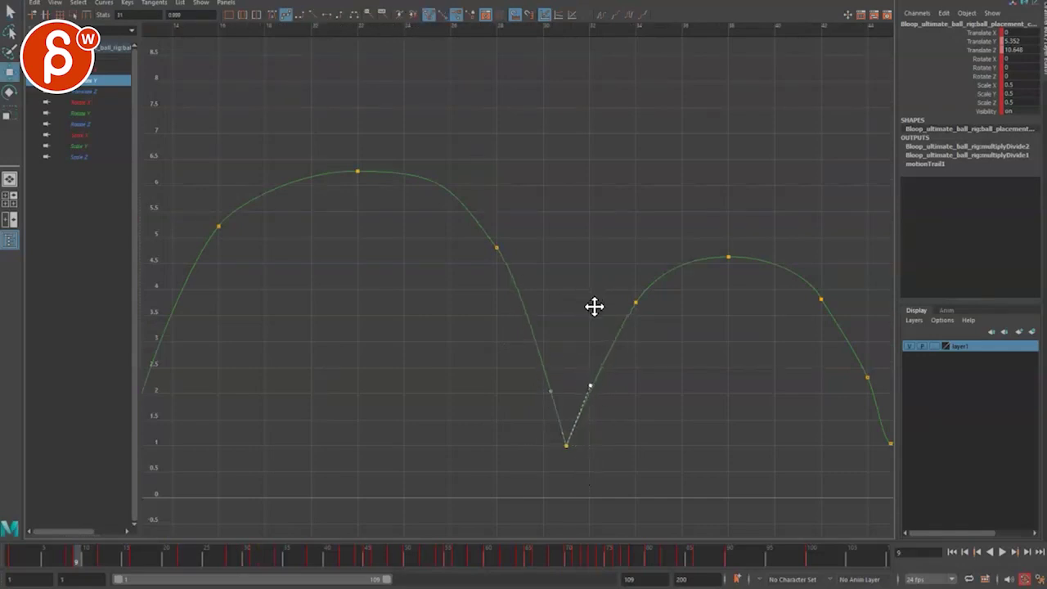
key("ctrl+z")
key("ctrl+z")
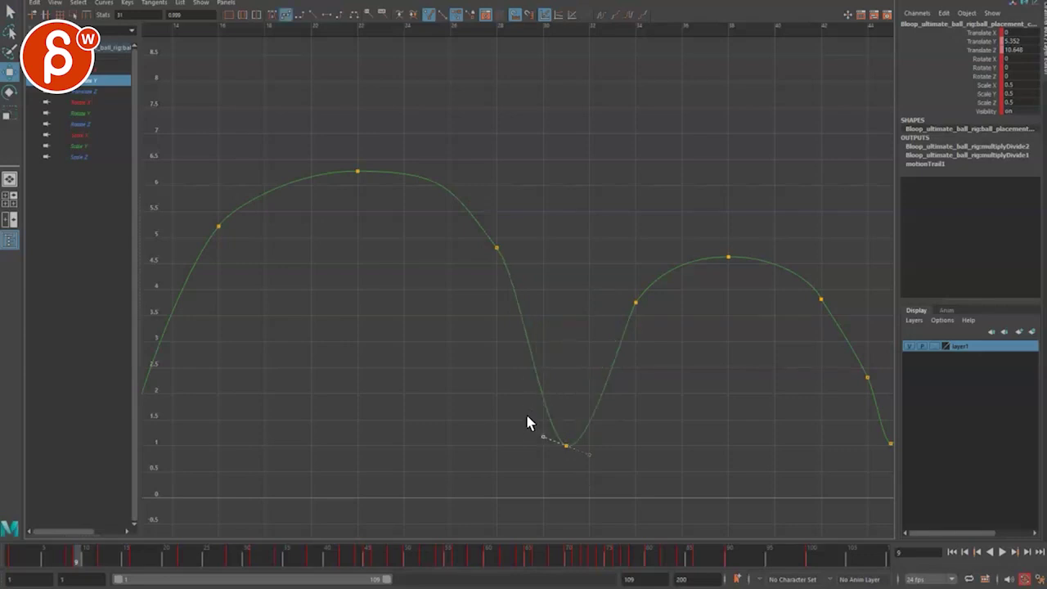
Try adjusting the frame 31 impact key's tangent handles with the Scale tool and undo the attempt.
left_click_drag(542, 456, 595, 430)
key("r")
mouse_move(542, 434)
middle_mouse_down()
mouse_move(564, 447)
mouse_move(528, 452)
mouse_move(548, 447)
middle_mouse_up()
key("ctrl+z")
left_click(588, 453)
key("ctrl+z")
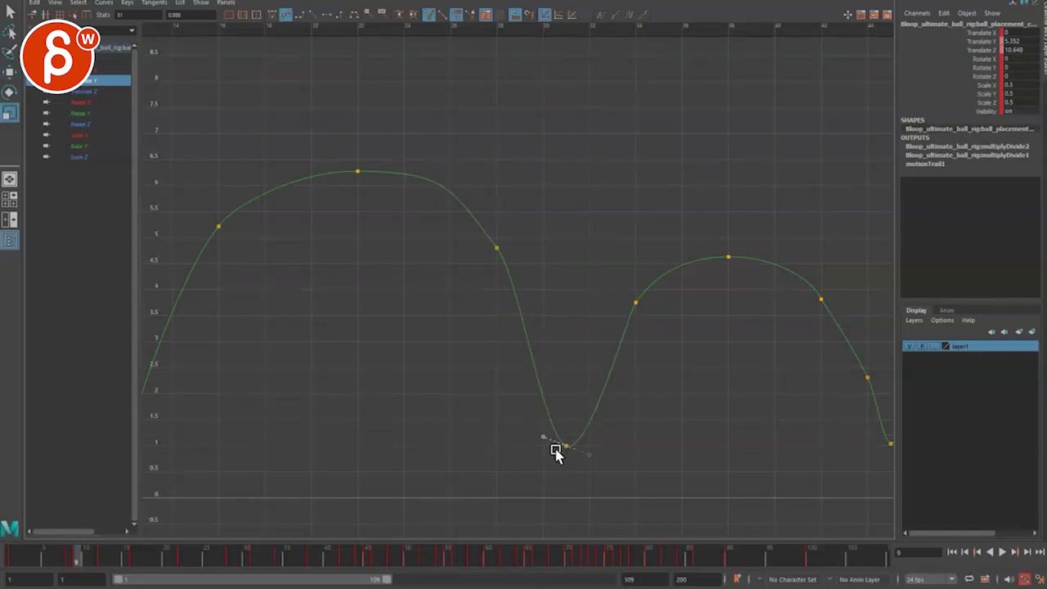
Try pulling both tangent handles of the frame 31 impact key close to the key to sharpen the curve.
left_click_drag(574, 434, 564, 451)
middle_click_drag(565, 446, 547, 446, "shift")
key("q")
left_click_drag(515, 463, 607, 435)
key("r")
key("w")
middle_click_drag(588, 453, 565, 437)
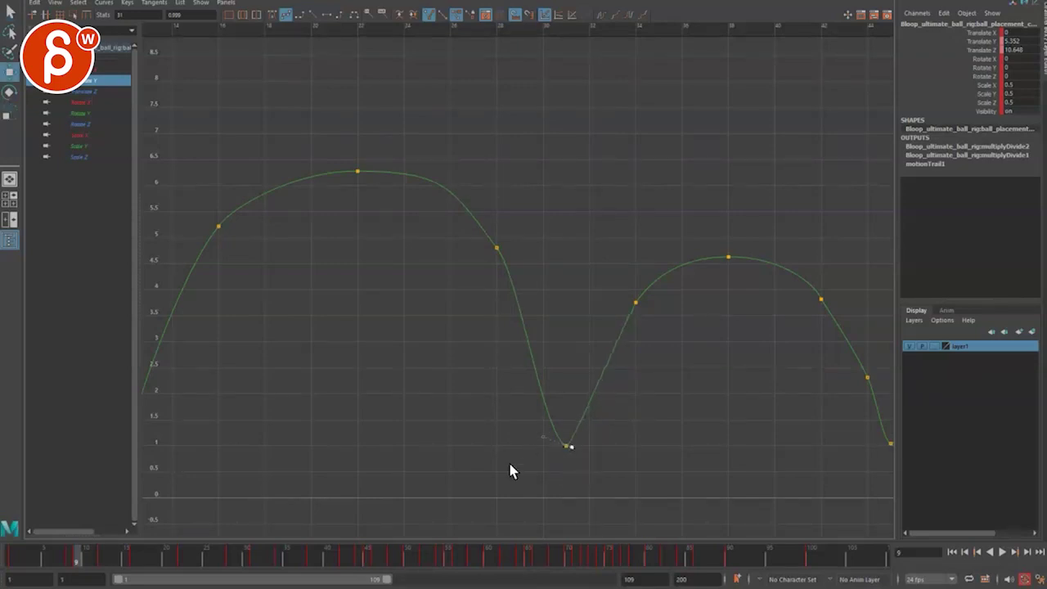
middle_click_drag(509, 471, 568, 454)
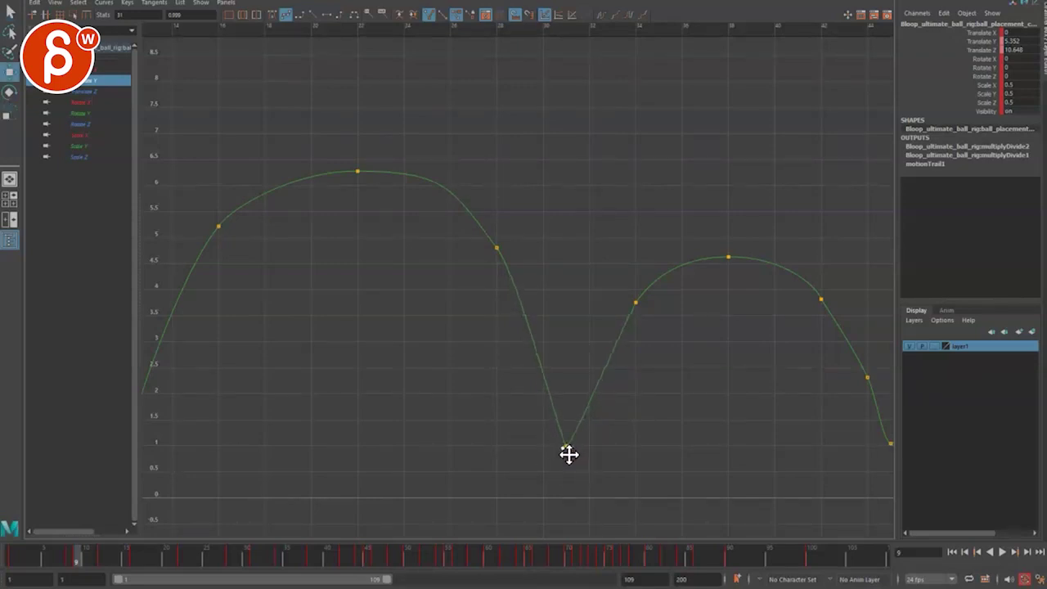
left_click_drag(570, 458, 569, 455)
Raise the incoming and outgoing tangent handles of the frame 31 impact key into a steep V.
middle_click_drag(553, 448, 529, 403)
left_click_drag(544, 489, 533, 331)
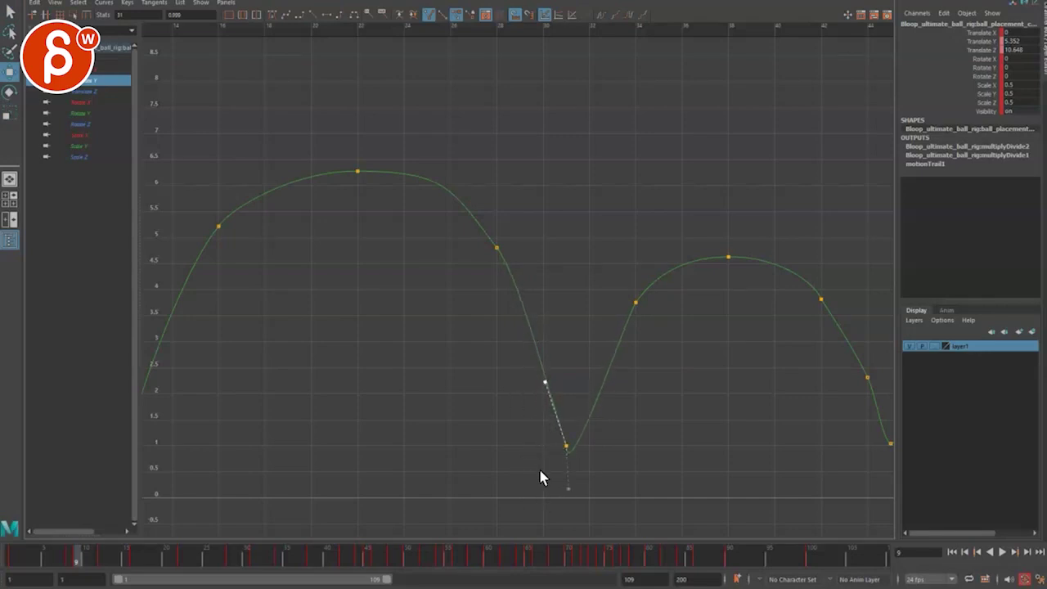
left_click_drag(567, 488, 606, 333)
Shorten the tangent handles of the frame 28 Translate Y key to round the descent into the second impact.
key("q")
left_click(495, 247)
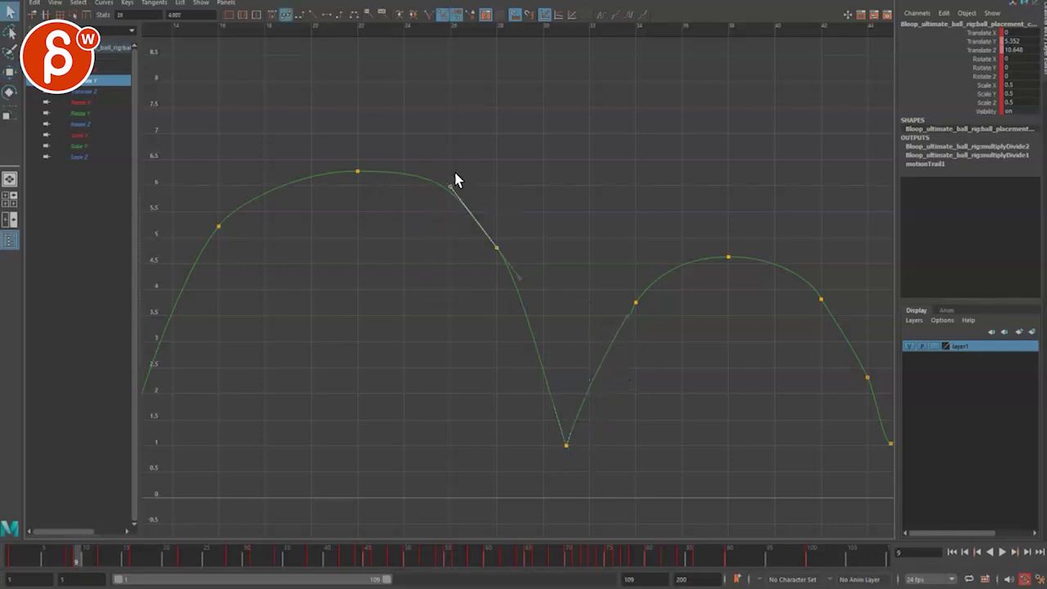
mouse_move(451, 186)
left_mouse_down()
mouse_move(470, 204)
mouse_move(460, 185)
mouse_move(477, 196)
mouse_move(462, 204)
left_mouse_up()
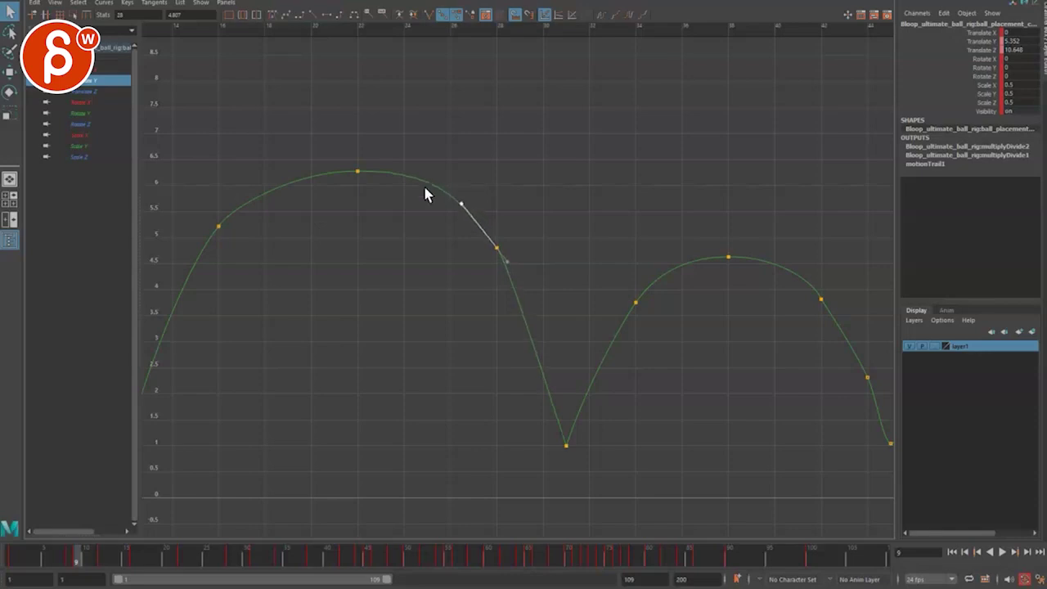
middle_click_drag(393, 201, 451, 197, "alt")
scroll(452, 196, "down", 3)
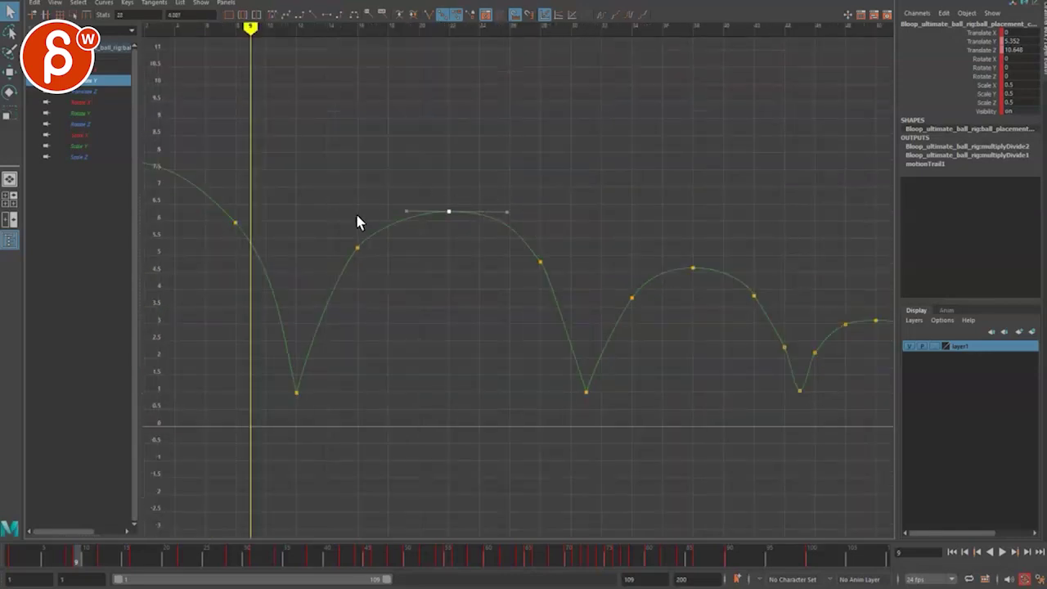
middle_click_drag(356, 215, 357, 213, "alt")
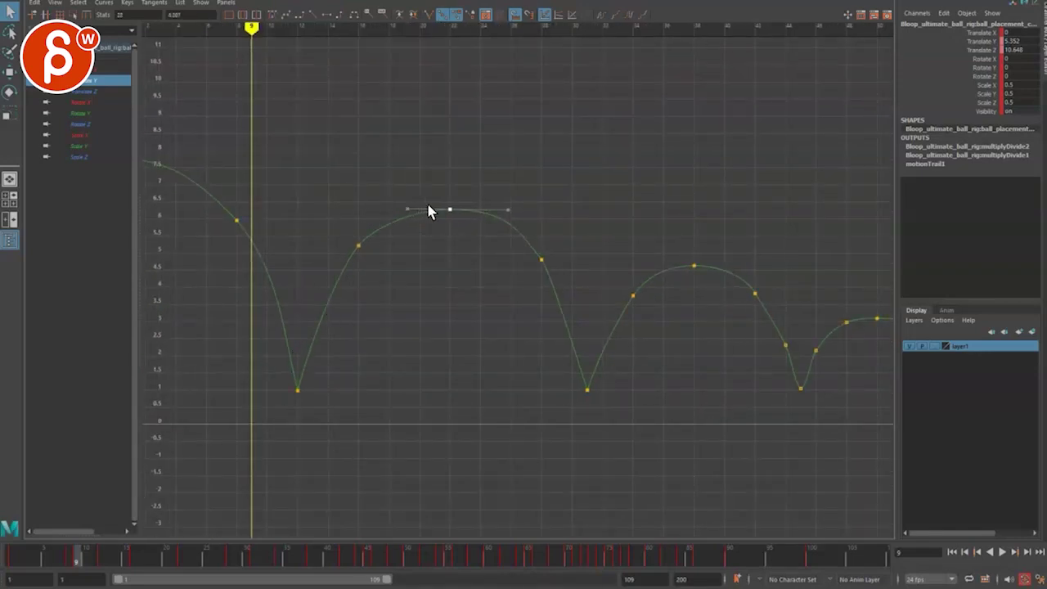
Shift all Translate Y keys from the frame 22 apex onward one frame earlier.
scroll(452, 325, "down", 3)
middle_click_drag(390, 330, 358, 323, "alt")
scroll(492, 376, "down", 1)
mouse_move(880, 382)
left_mouse_down()
mouse_move(722, 243)
mouse_move(423, 150)
left_mouse_up()
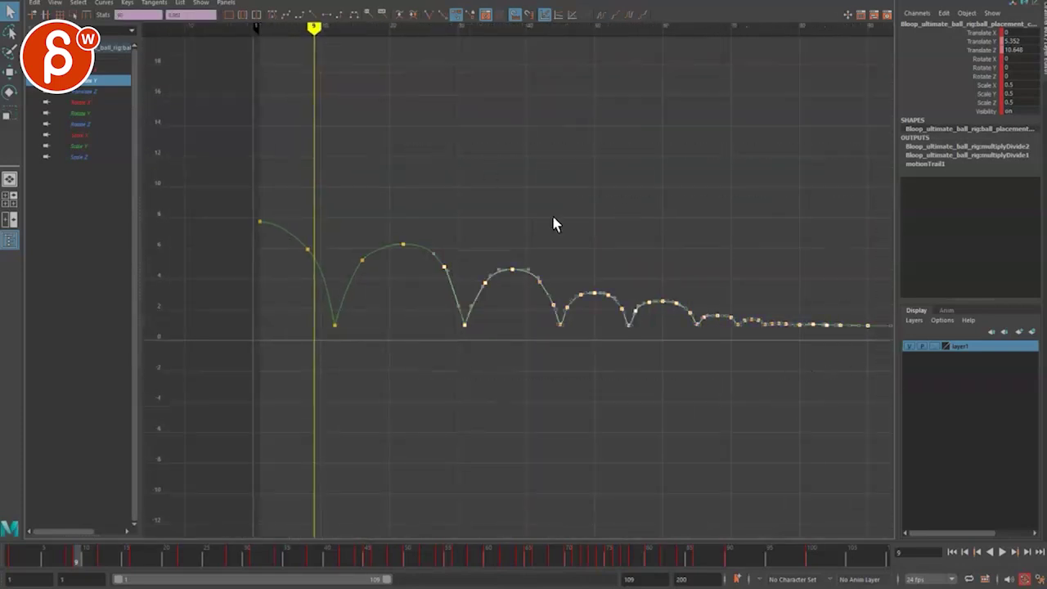
scroll(554, 217, "down", 5)
left_click_drag(702, 408, 456, 201)
middle_click_drag(526, 243, 682, 266, "alt")
right_click_drag(682, 266, 717, 330, "alt")
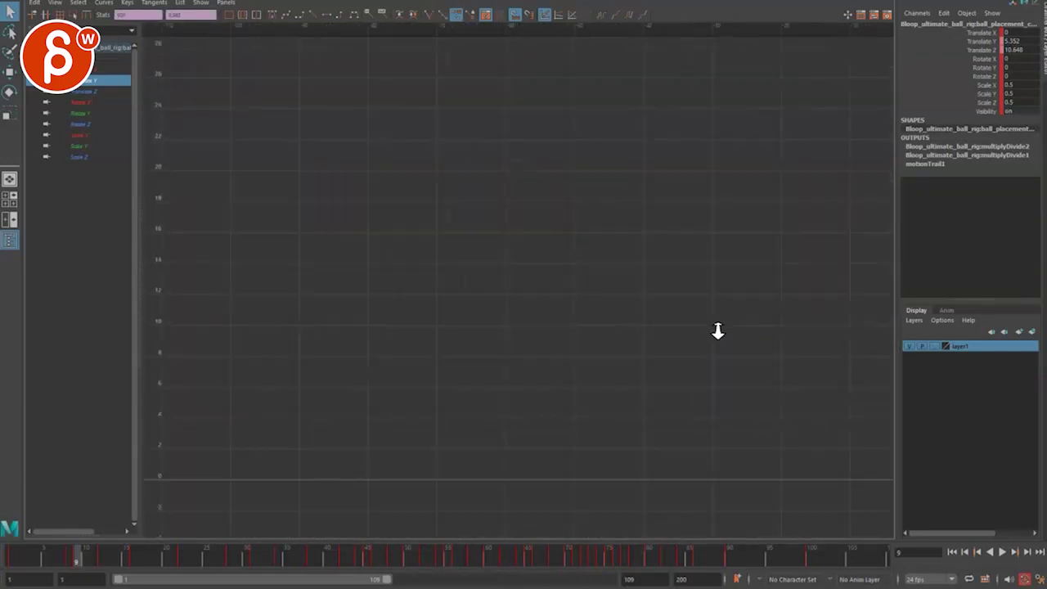
middle_click_drag(717, 330, 316, 255, "alt")
middle_click_drag(512, 337, 271, 266, "alt")
key("f")
middle_click_drag(428, 262, 507, 274, "alt")
right_click_drag(506, 274, 488, 266, "alt")
key("w")
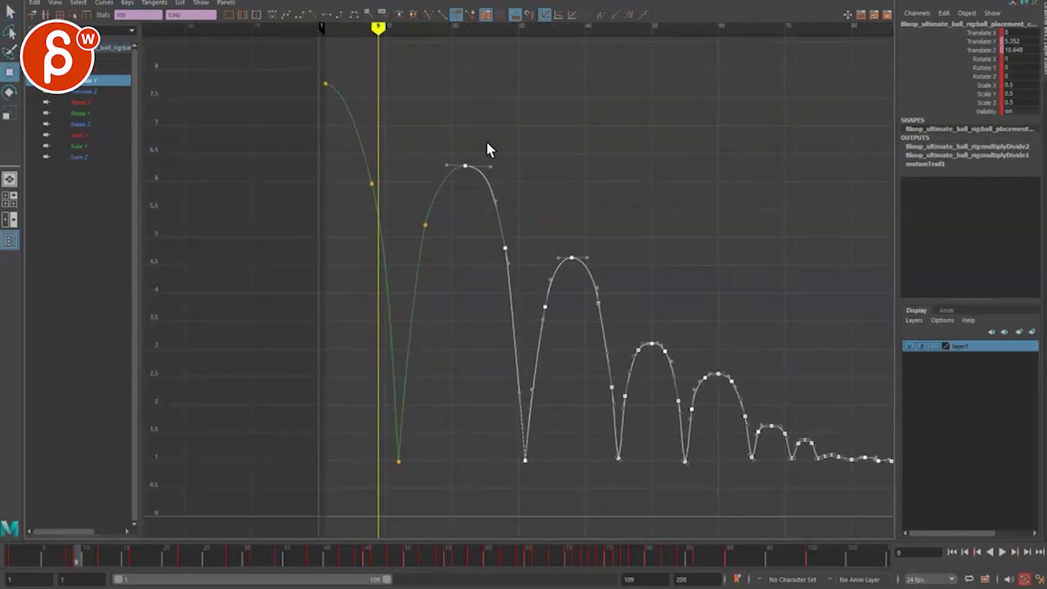
middle_click_drag(486, 142, 479, 146, "shift")
left_click(456, 305)
key("a")
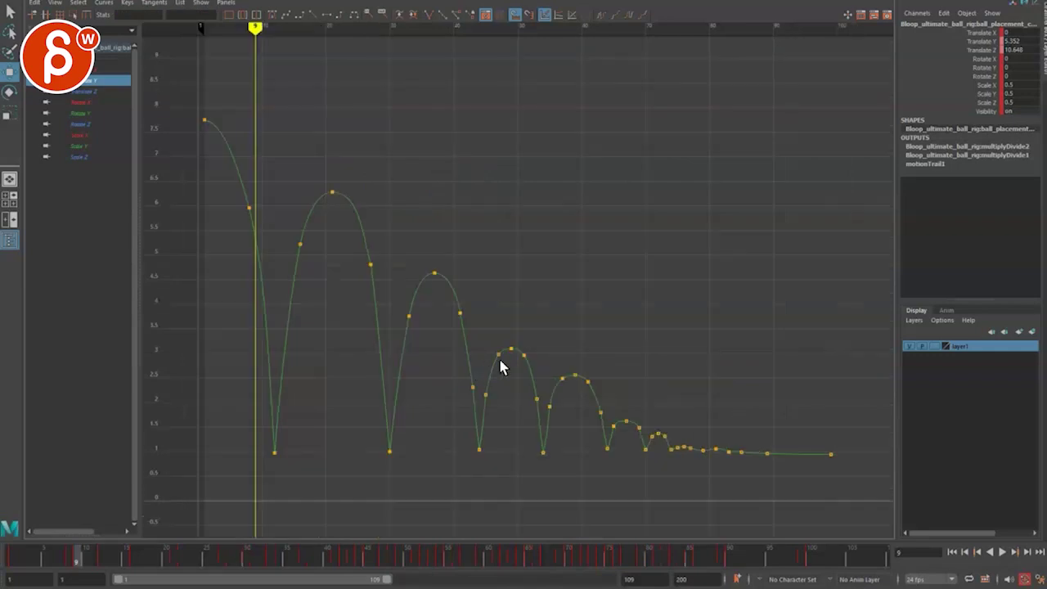
Delete the Translate Y keys at frames 57 and 61 on either side of the frame 59 apex.
left_click_drag(289, 364, 505, 176)
key("f")
right_click_drag(601, 382, 550, 411, "alt")
middle_click_drag(550, 411, 400, 398, "alt")
middle_click_drag(590, 376, 383, 396, "alt")
left_click_drag(844, 430, 420, 273)
left_click(434, 373)
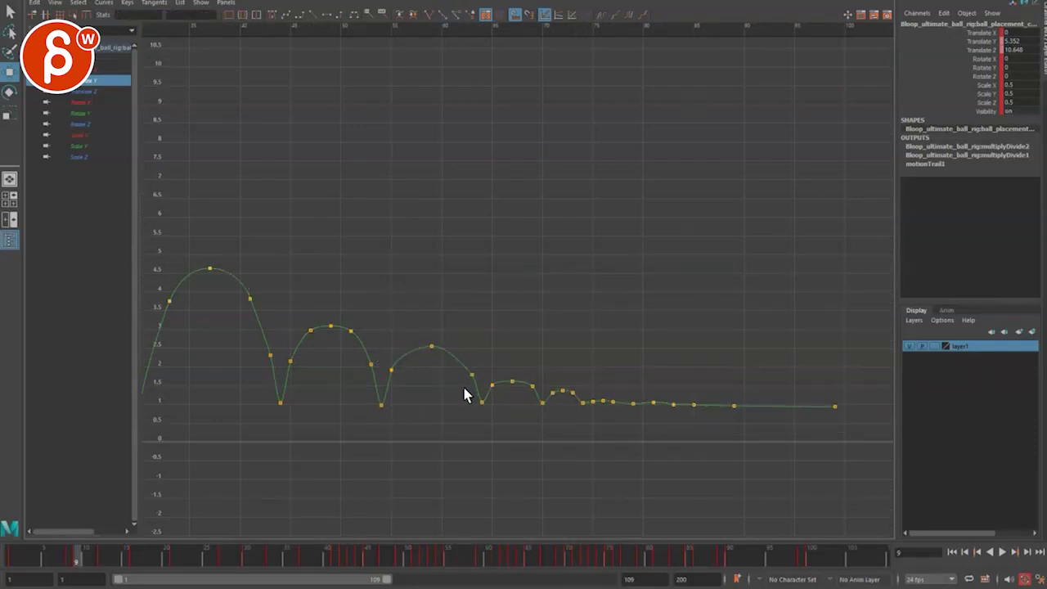
Shift the Translate Y keys from frame 59 onward one frame earlier, and the keys after that apex another two frames earlier.
left_click_drag(855, 444, 420, 257)
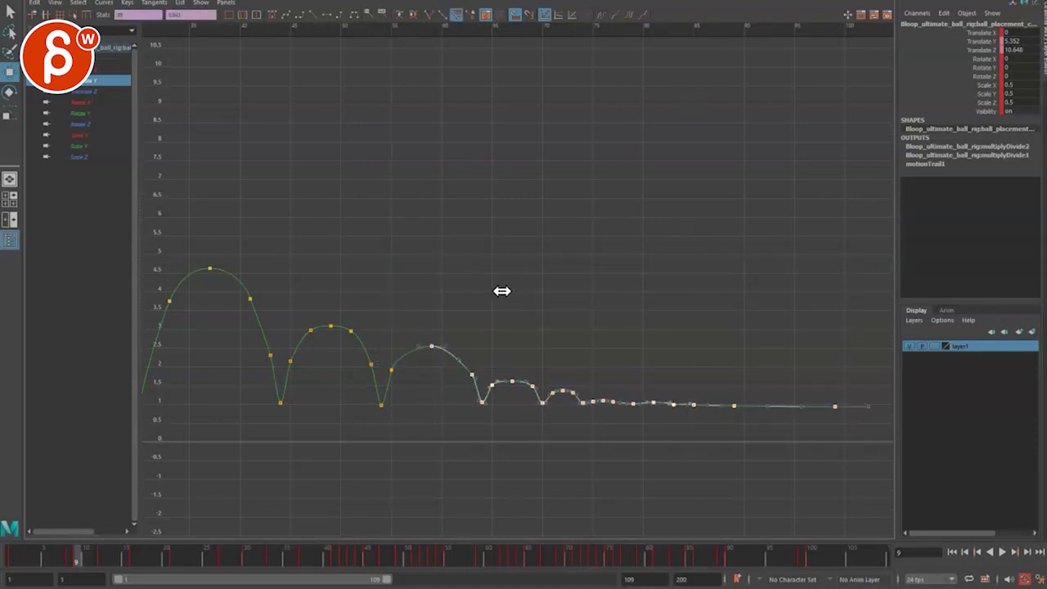
middle_click_drag(499, 290, 493, 298)
left_click_drag(437, 324, 859, 453)
middle_click_drag(638, 334, 573, 322, "shift")
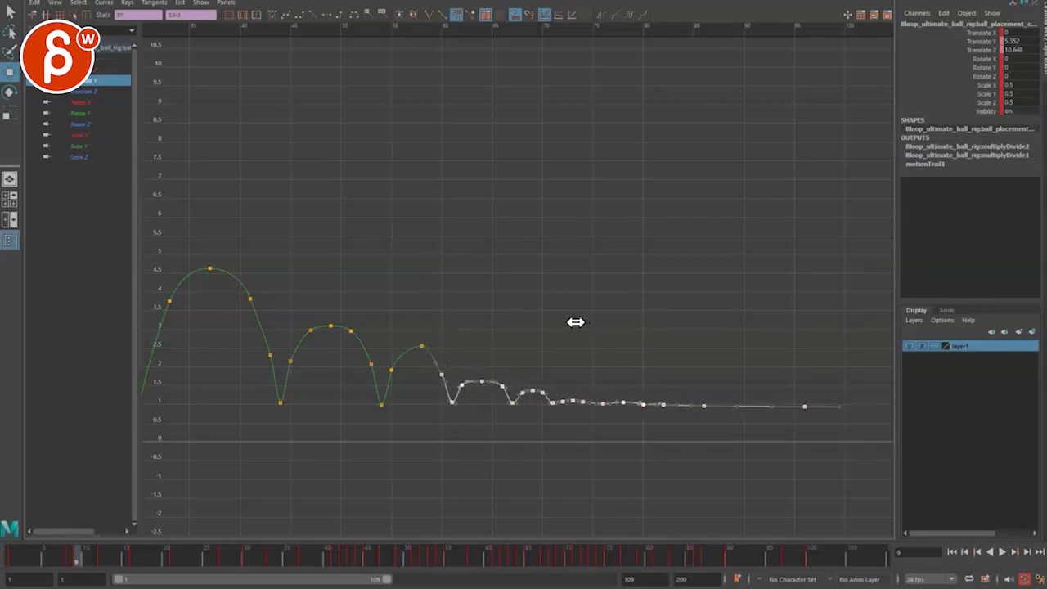
Lower the frame 58 apex key to about 2.3 and delete the key just after the frame 54 impact.
left_click(441, 353)
key("w")
middle_click_drag(416, 329, 418, 340, "shift")
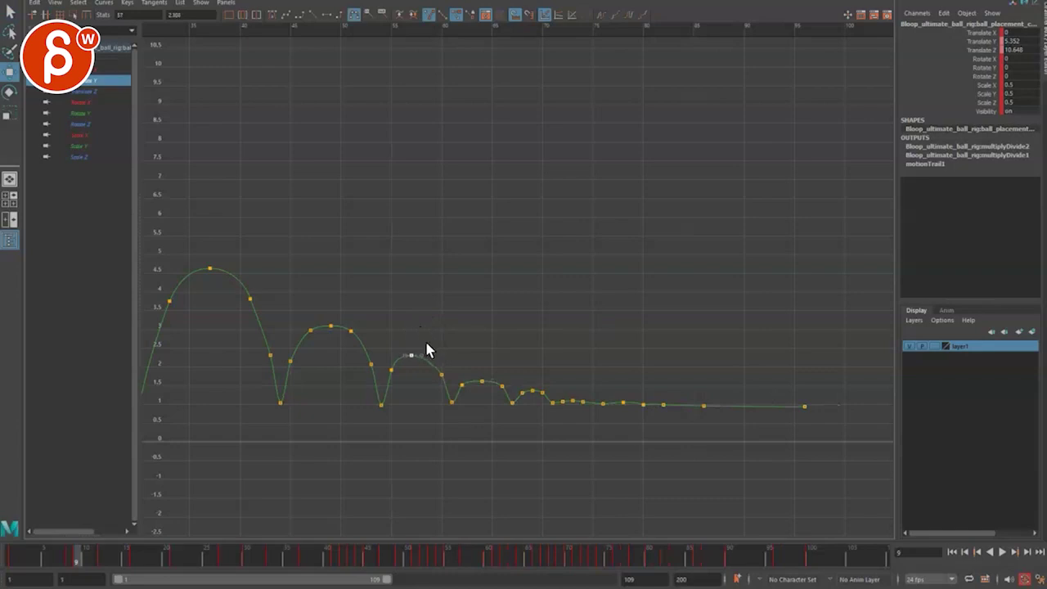
left_click_drag(386, 353, 407, 383)
key("Delete")
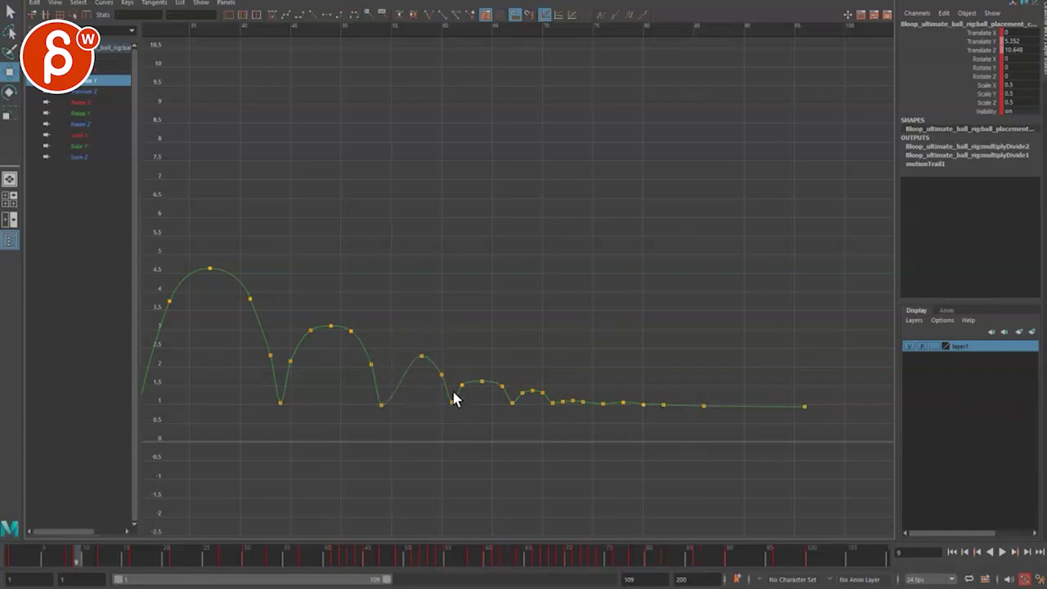
Try steepening the outgoing tangent handle of the frame 54 impact key and undo the move.
middle_click_drag(454, 385, 457, 339, "alt")
right_click_drag(456, 339, 603, 280, "alt")
middle_click_drag(603, 280, 660, 262, "alt")
right_click_drag(661, 261, 655, 245, "alt")
middle_click_drag(557, 321, 512, 322, "alt")
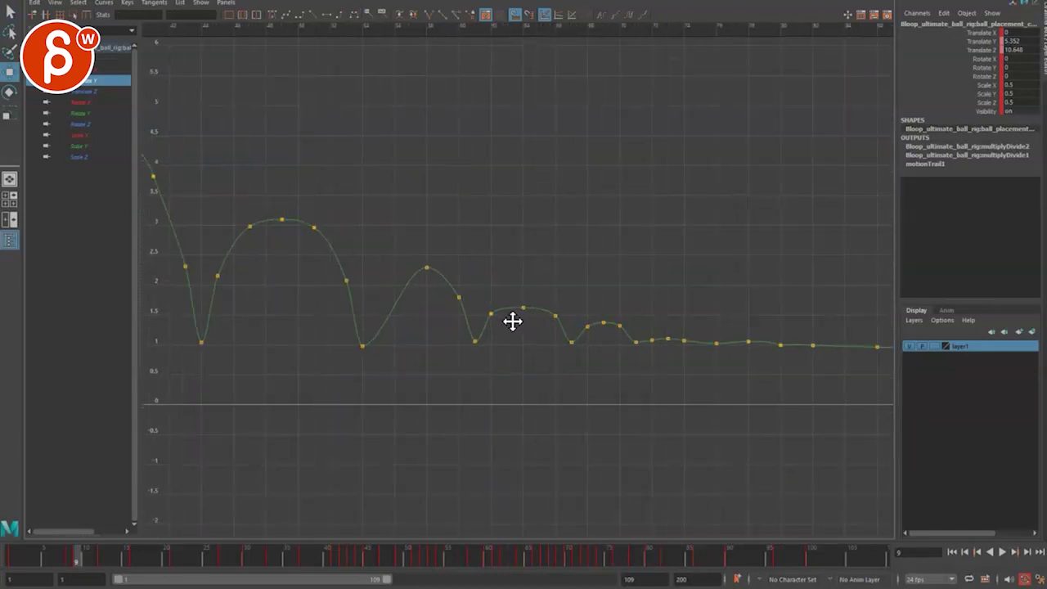
right_click_drag(512, 321, 524, 324, "alt")
middle_click_drag(524, 324, 553, 321, "alt")
right_click_drag(552, 321, 634, 313, "alt")
left_click_drag(437, 468, 373, 399)
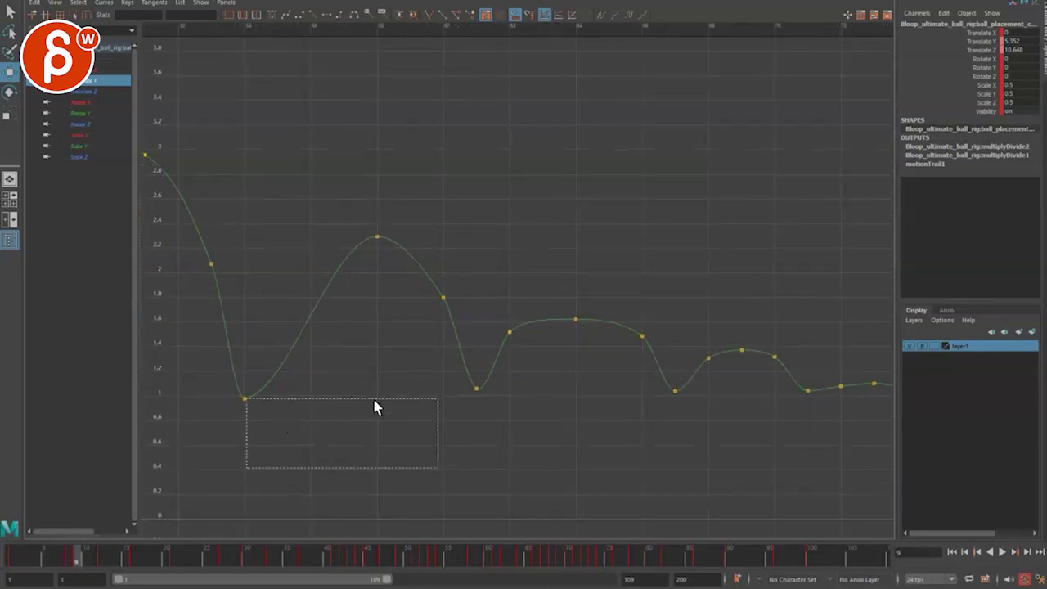
left_click_drag(246, 467, 794, 374)
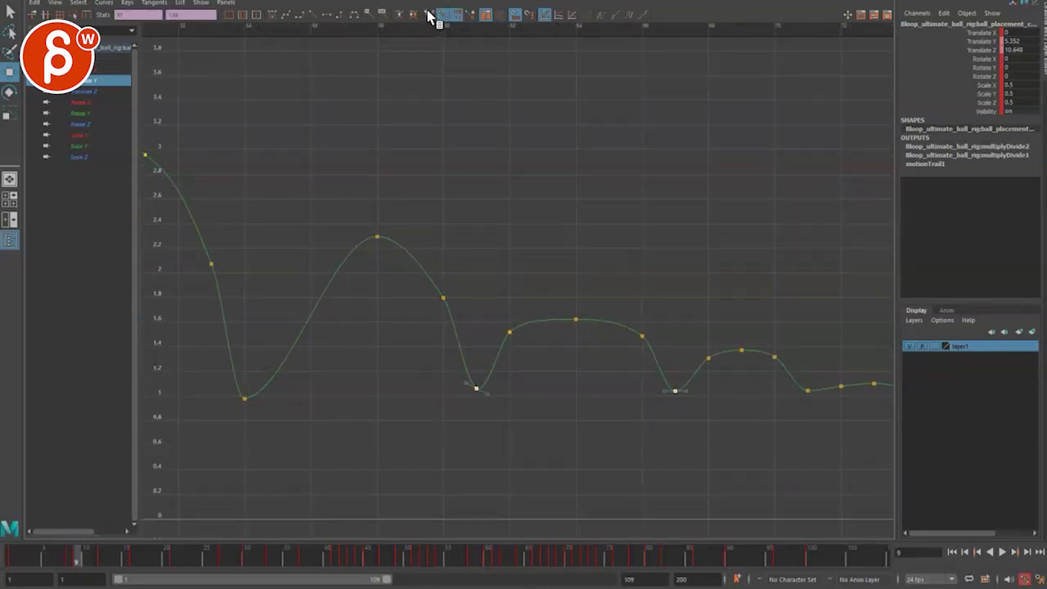
left_click(244, 398)
left_click_drag(283, 359, 284, 353)
middle_click_drag(262, 321, 248, 303)
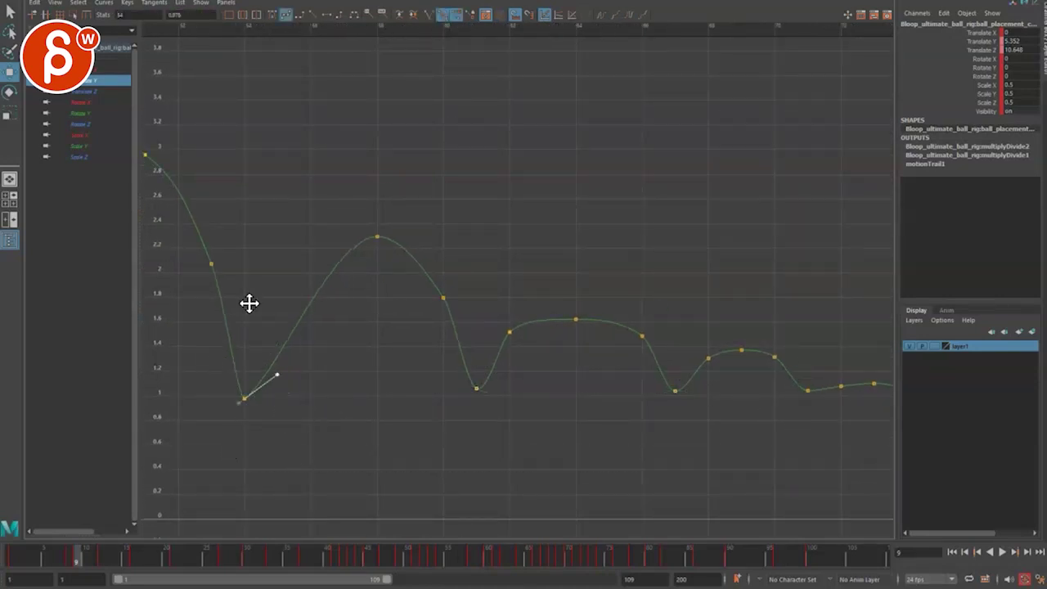
key("ctrl+z")
Break the tangents of the impact keys at frames 54, 61 and 67, and steepen the frame 54 handles into a V.
left_click_drag(186, 342, 676, 462)
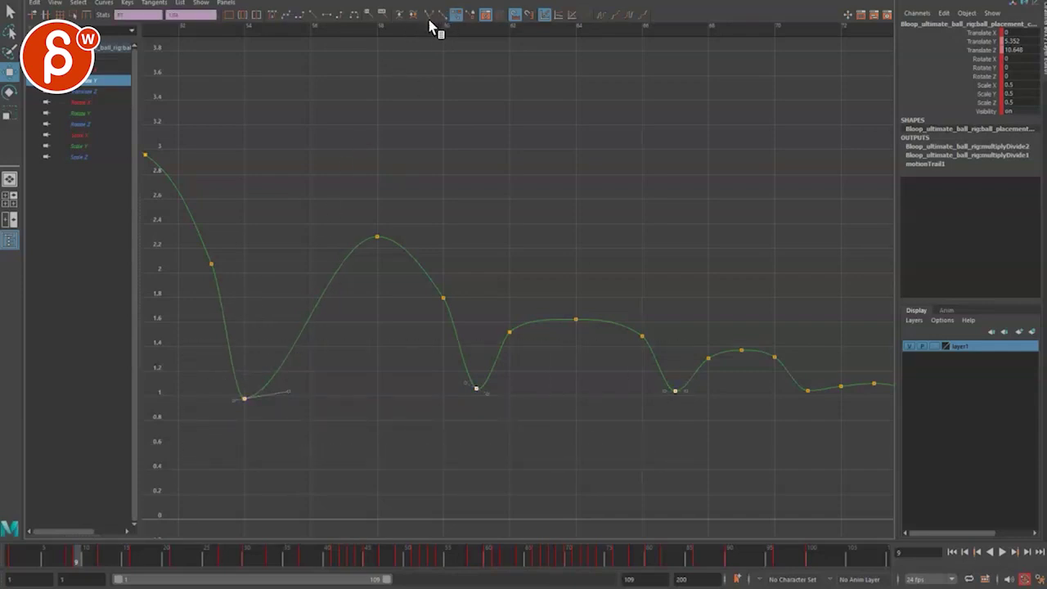
left_click_drag(242, 396, 237, 389)
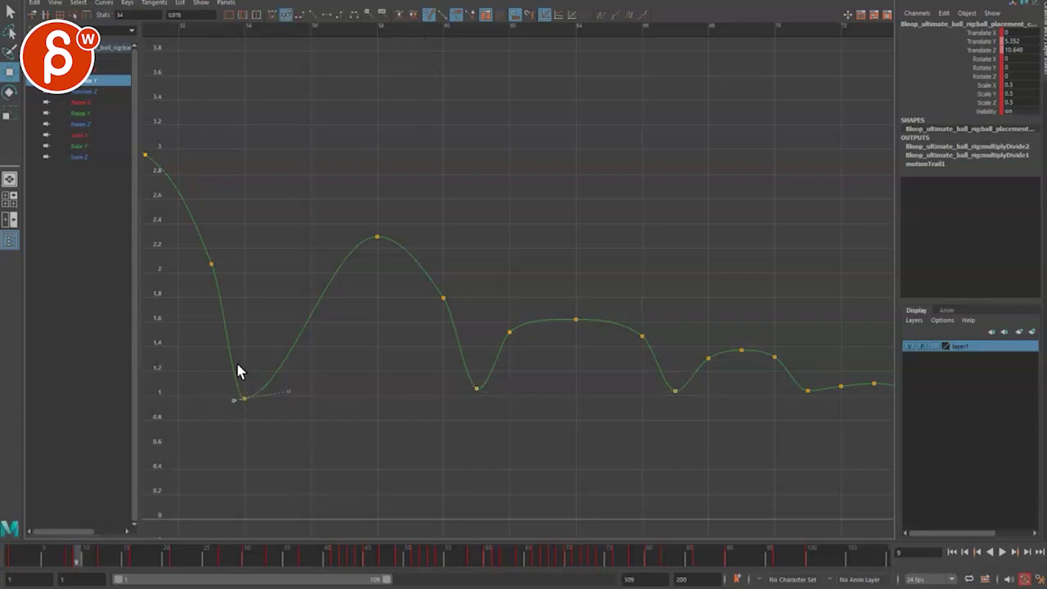
middle_click_drag(238, 367, 236, 313)
left_click_drag(269, 416, 299, 379)
middle_click_drag(280, 355, 262, 301)
Move the frame 58 apex key to frame 57 at 2.13 with a longer incoming handle, and the frame 60 key to frame 59.
left_click(376, 236)
middle_click_drag(376, 228, 280, 250)
left_click(312, 248)
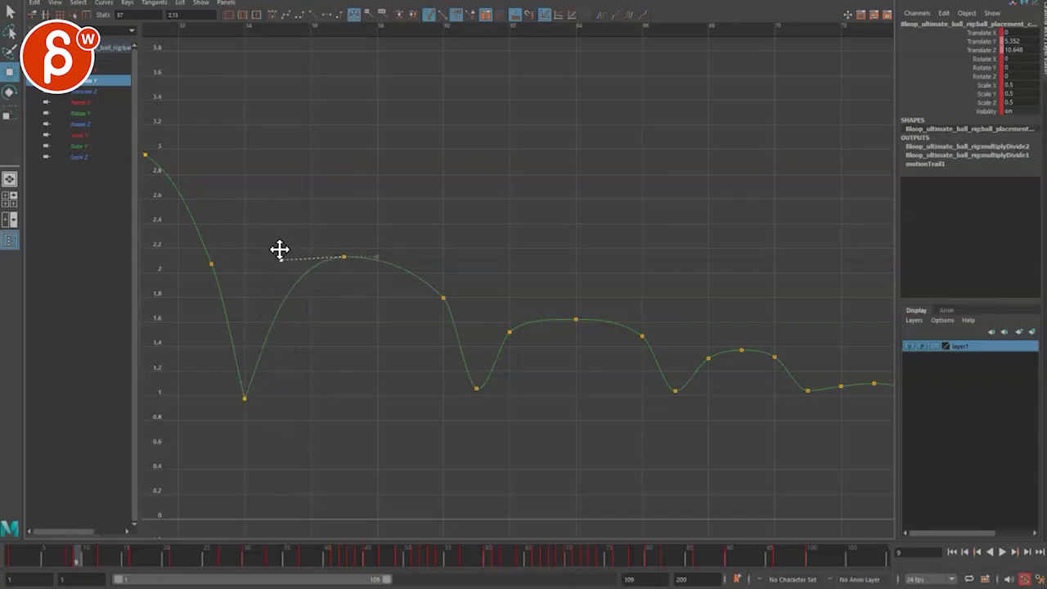
left_click(443, 297)
middle_click_drag(426, 248, 409, 238)
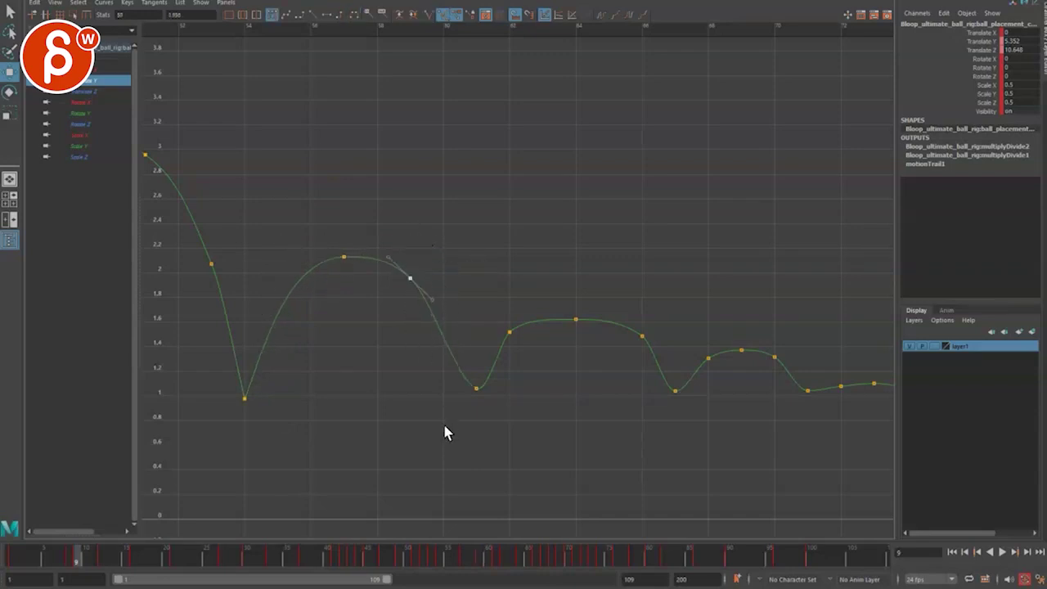
Steepen both tangent handles of the frame 61 impact key into a V and delete the key just after it.
left_click(477, 388)
left_click(451, 373)
middle_click_drag(455, 323, 464, 293)
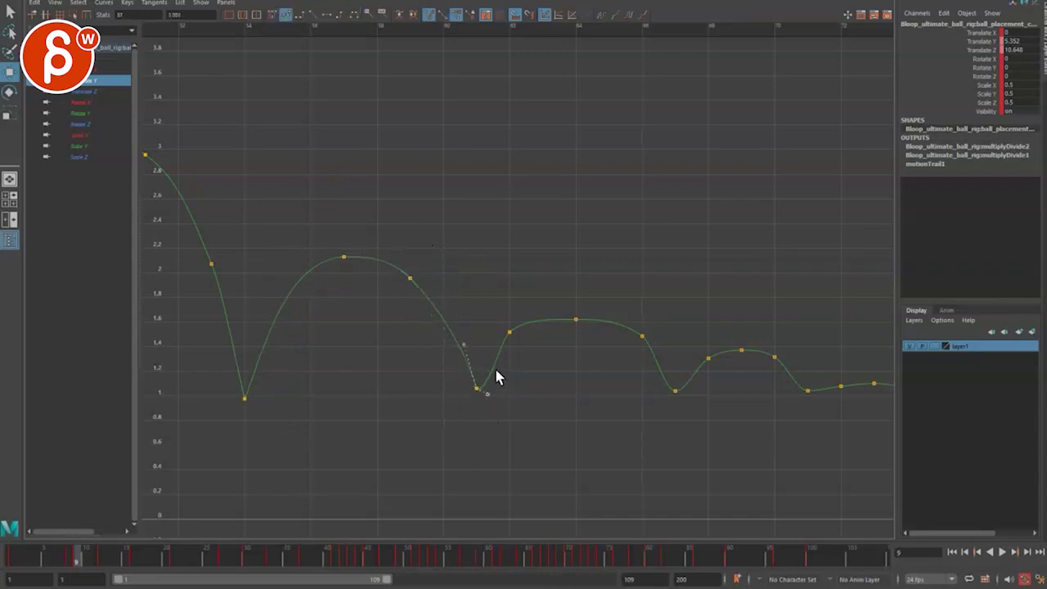
middle_click_drag(496, 370, 502, 303)
key("Delete")
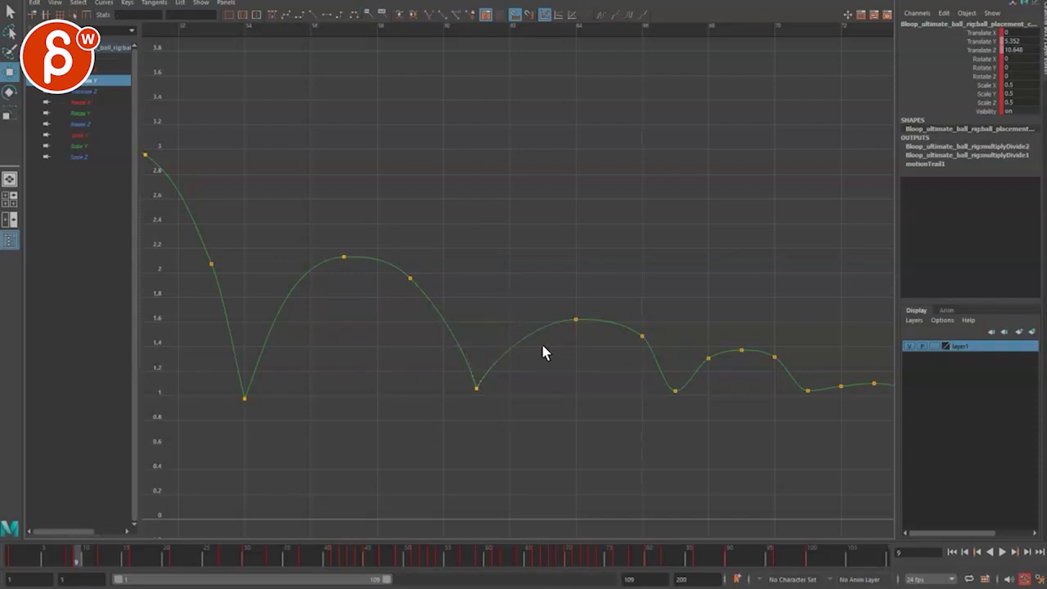
Delete the Translate Y keys at frames 43, 45, 53 and 59 beside the later impacts and apex.
right_click_drag(501, 450, 378, 462, "alt")
middle_click_drag(710, 388, 567, 375, "alt")
right_click_drag(860, 441, 697, 459, "alt")
middle_click_drag(536, 336, 629, 388, "alt")
right_click_drag(629, 388, 858, 416, "alt")
left_click_drag(880, 415, 518, 232)
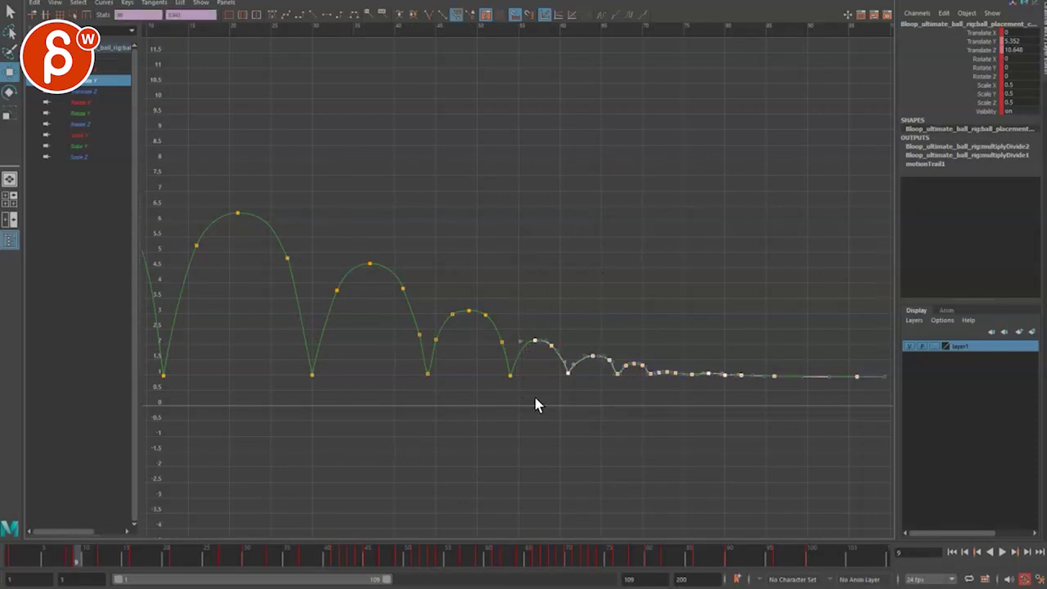
left_click(551, 345)
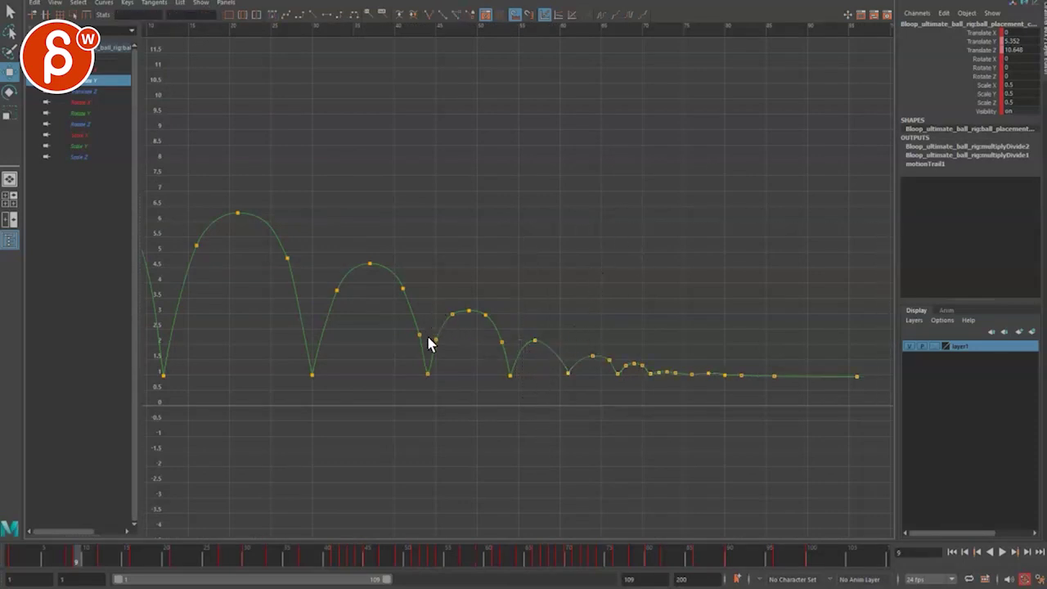
left_click_drag(507, 335, 505, 334)
key("Delete")
key("Delete")
Break the tangents of the frame 44 impact key and steepen both handles into a V.
left_click_drag(411, 387, 400, 371)
middle_click_drag(438, 346, 445, 340, "alt")
right_click_drag(444, 341, 460, 355, "alt")
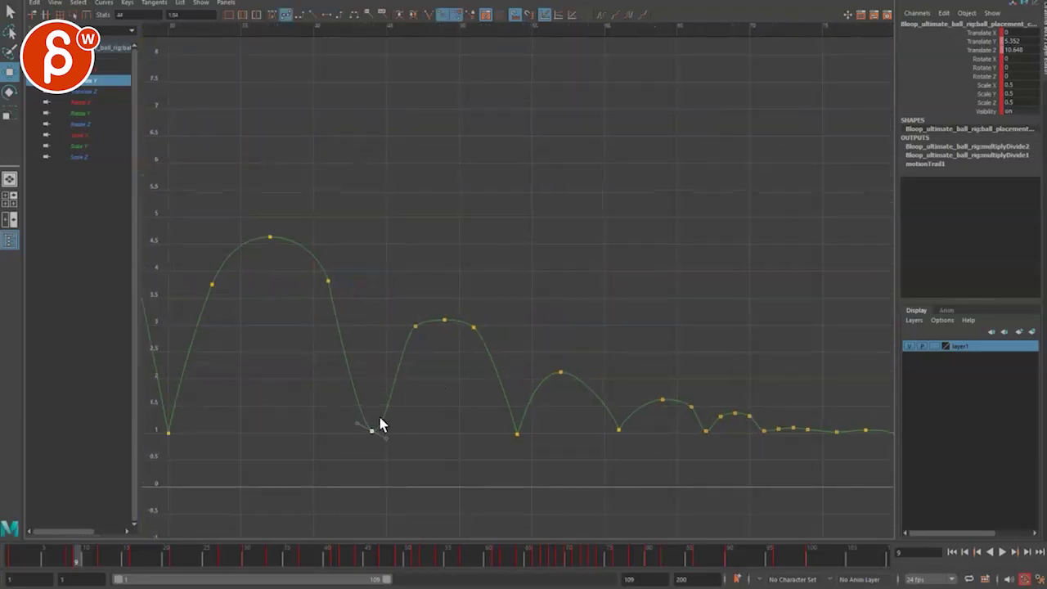
middle_click_drag(353, 385, 365, 337)
left_click(428, 16)
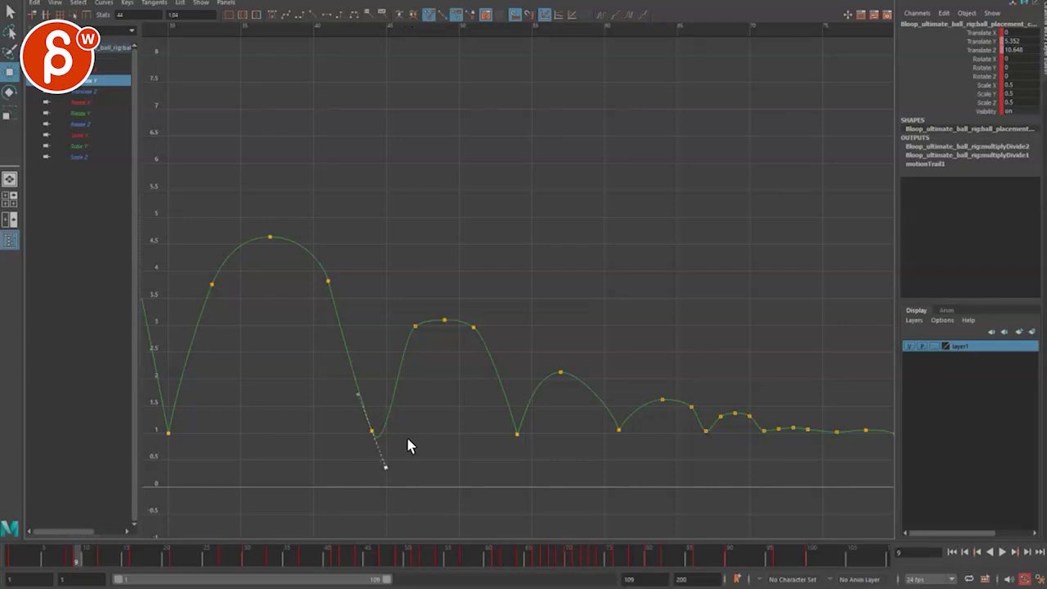
middle_click_drag(407, 439, 433, 302)
left_click_drag(364, 387, 364, 385)
middle_click_drag(365, 385, 372, 350)
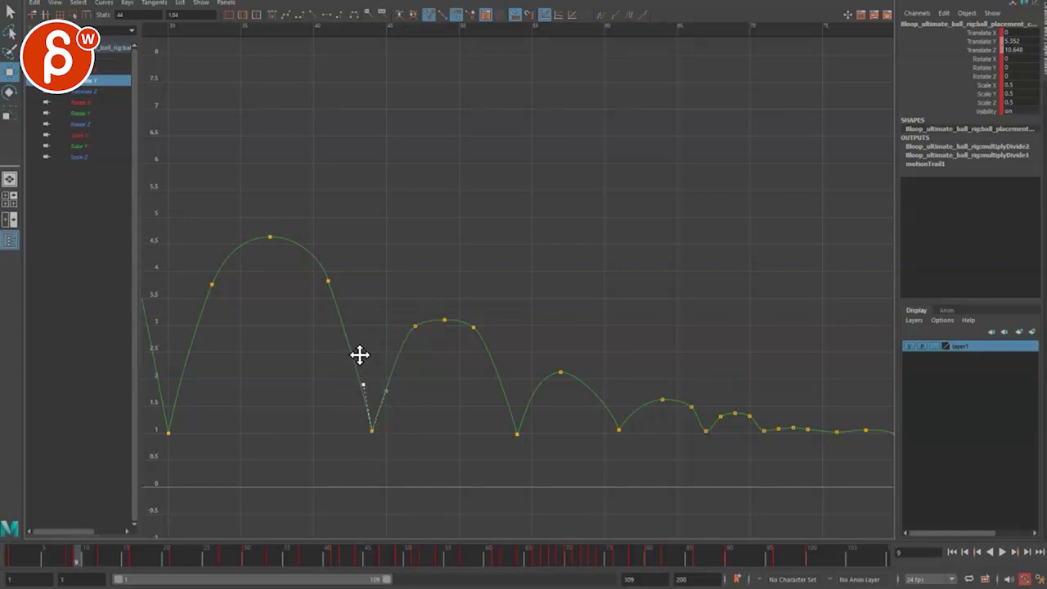
Adjust the incoming tangent handle of the frame 41 key to smooth the descent toward the frame 44 impact.
left_click_drag(387, 400, 449, 345)
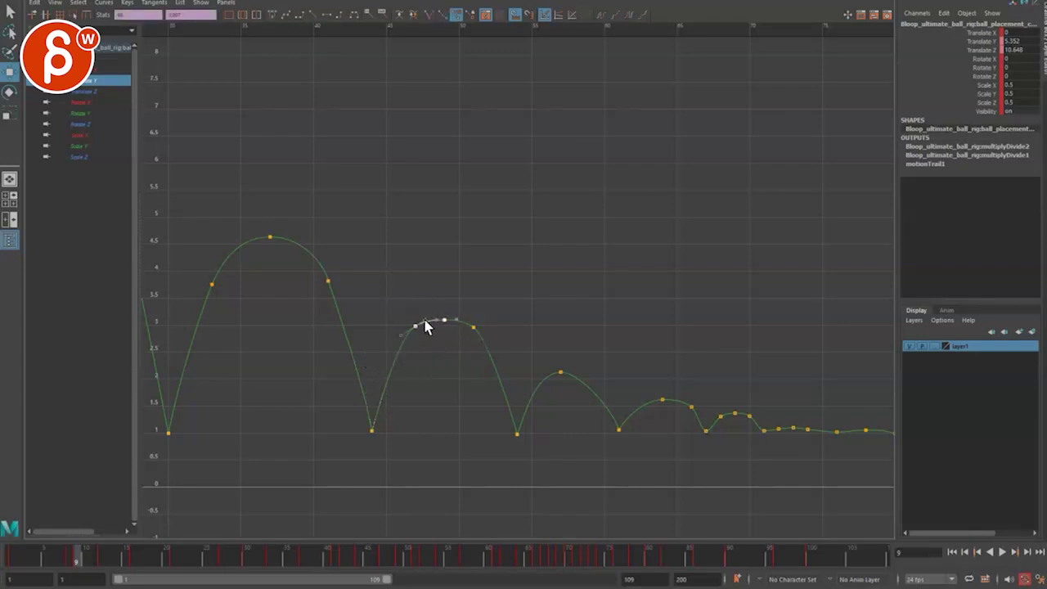
left_click(303, 313)
left_click(327, 254)
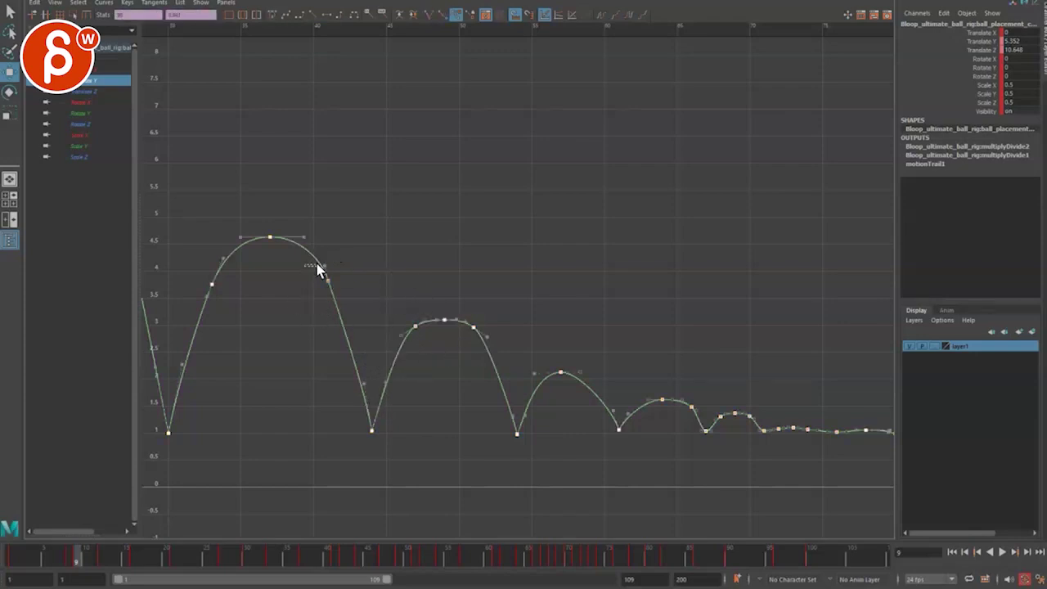
left_click_drag(317, 264, 324, 248)
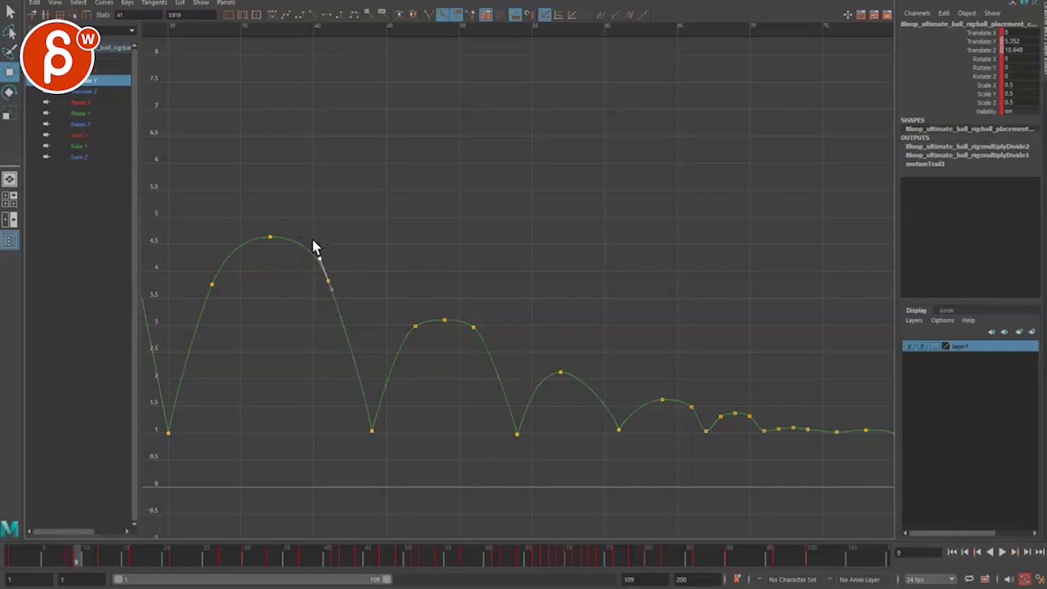
Shift the Translate Y keys from the frame 61 impact onward one frame earlier, then the keys after that impact one more frame earlier.
middle_click_drag(607, 463, 479, 462, "alt")
left_click_drag(452, 485, 855, 368)
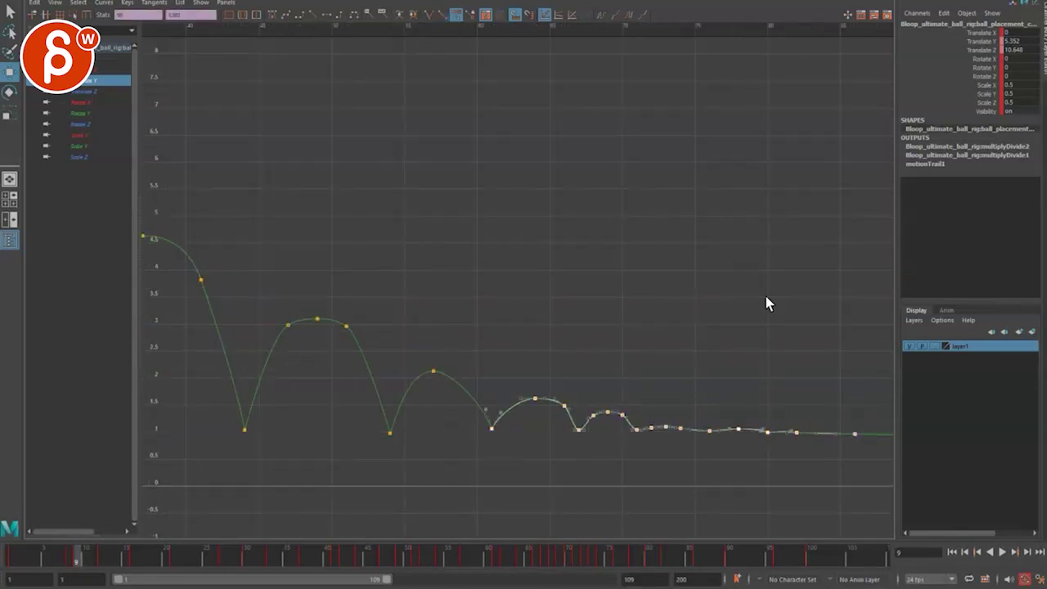
middle_click_drag(652, 326, 637, 326, "shift")
left_click_drag(491, 465, 858, 352)
middle_click_drag(683, 329, 666, 334, "shift")
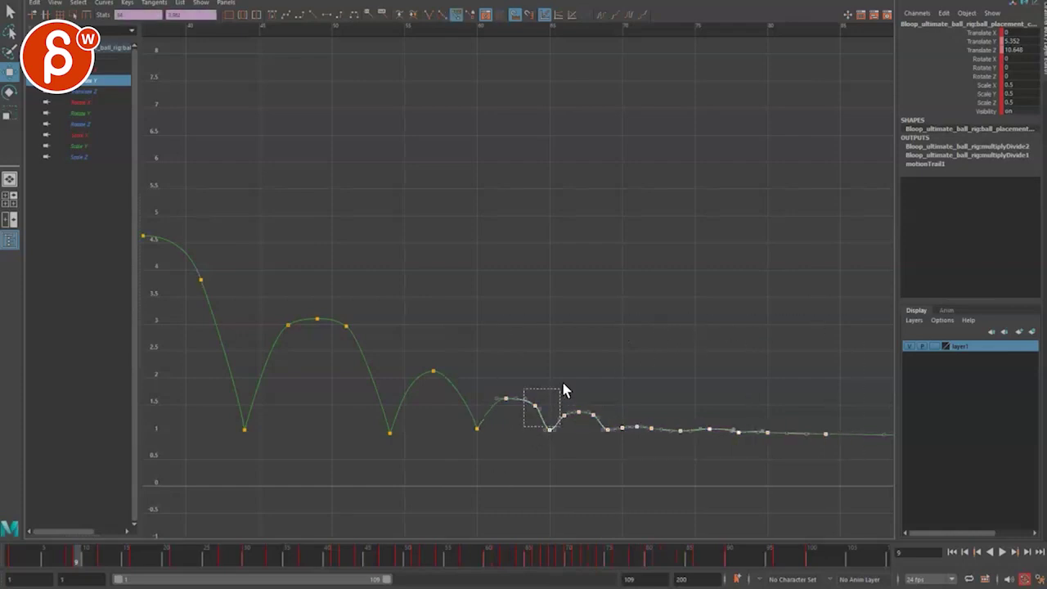
Delete the Translate Y keys on either side of the frame 65 impact and shift that impact and all following keys one frame earlier.
left_click_drag(563, 390, 562, 391)
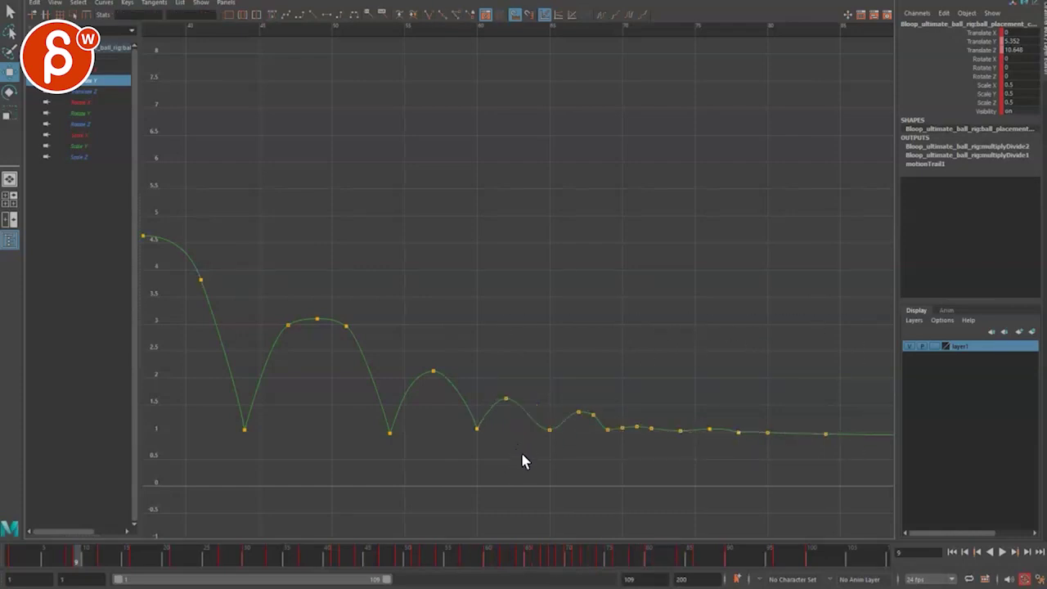
left_click_drag(521, 446, 847, 343)
middle_click_drag(728, 333, 686, 330, "shift")
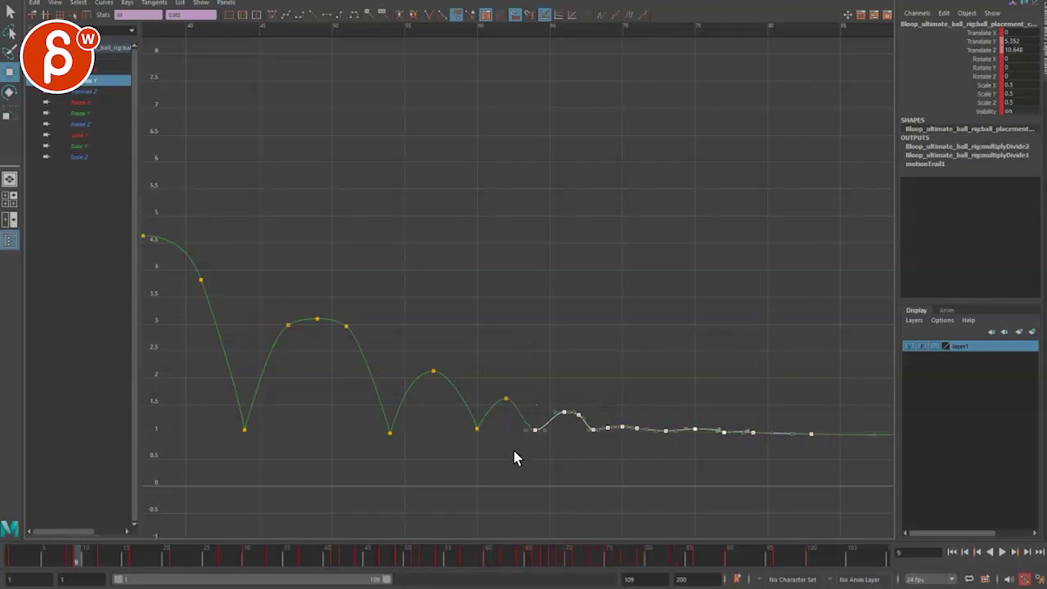
Steepen the tangents of the frame 64 impact key on the Translate Y curve into a sharp V.
left_click_drag(515, 449, 555, 407)
middle_click_drag(554, 394, 570, 269)
right_click_drag(574, 164, 586, 417, "alt")
Move the Translate Y key from frame 69 up and back to frame 65 to round the rise of the small bounce.
key("q")
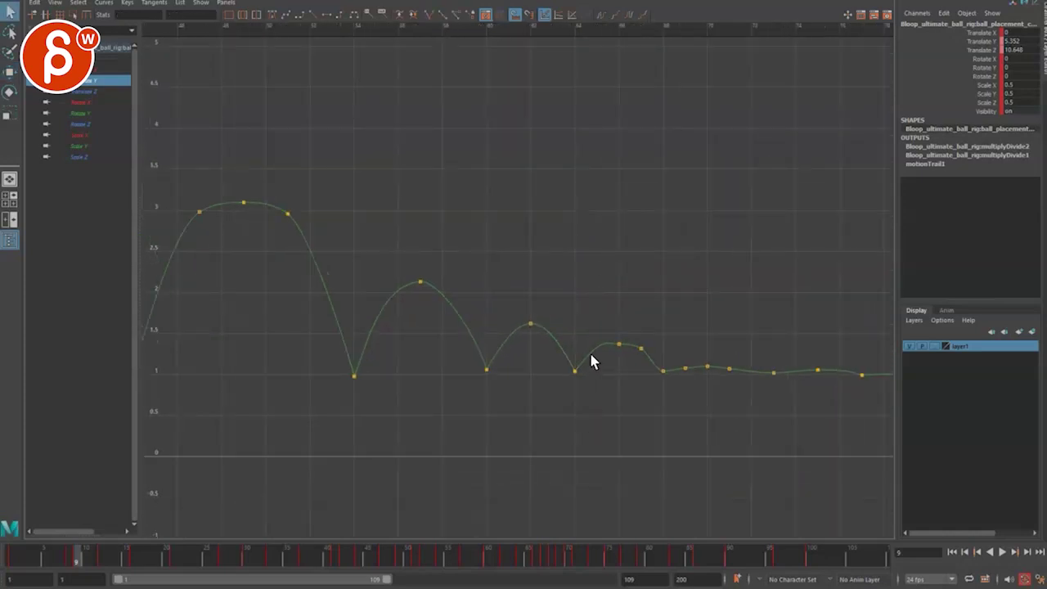
left_click_drag(674, 379, 691, 355)
key("w")
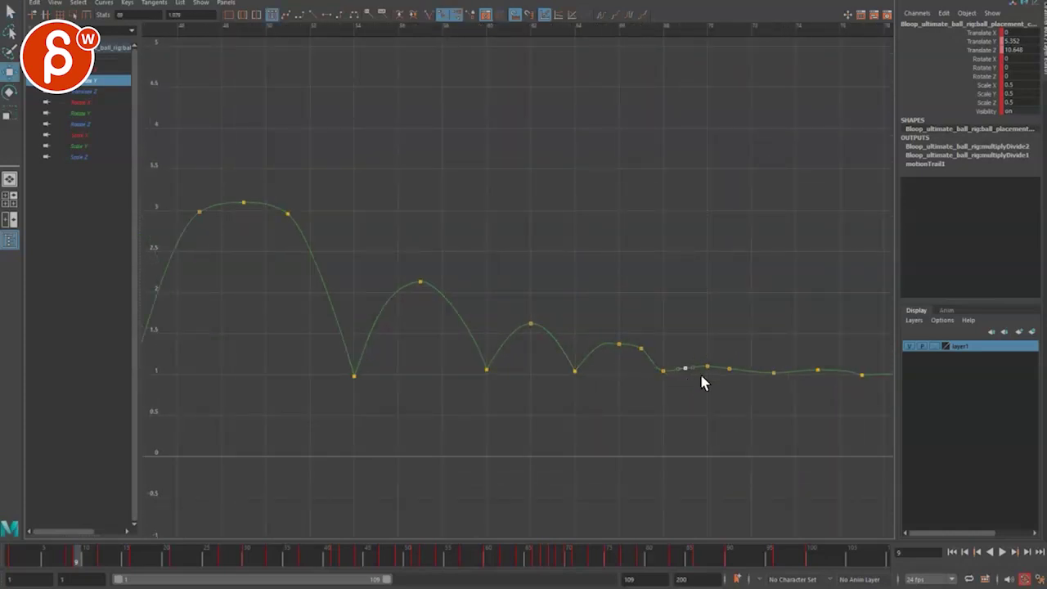
middle_click_drag(627, 312, 545, 294)
middle_click_drag(583, 347, 578, 347)
Steepen the incoming tangent of the frame 60 impact key and lengthen the outgoing handle of the frame 57 apex key.
left_click_drag(463, 398, 494, 337)
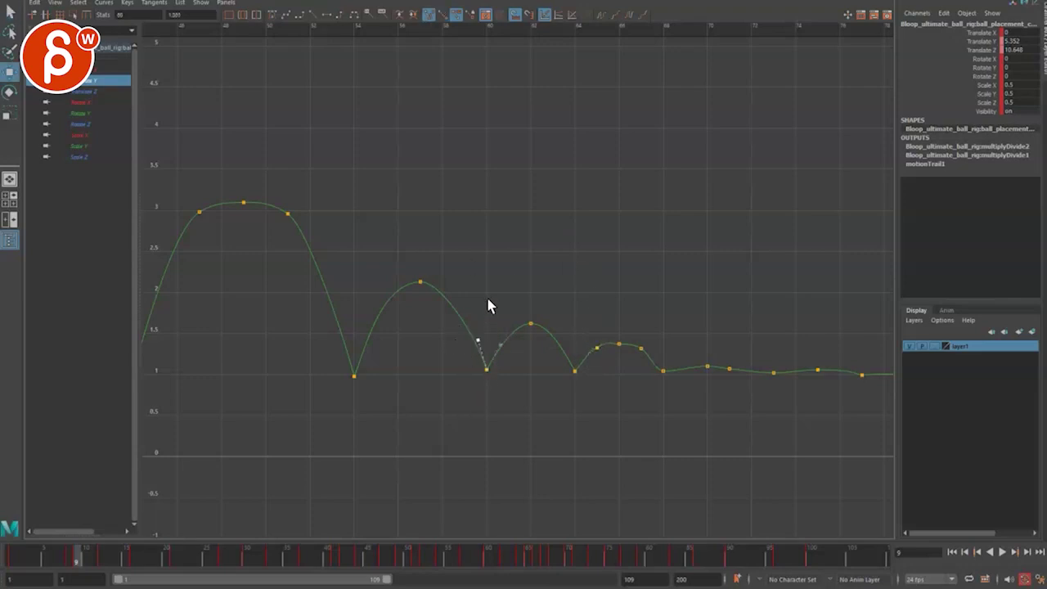
middle_click_drag(472, 281, 476, 262)
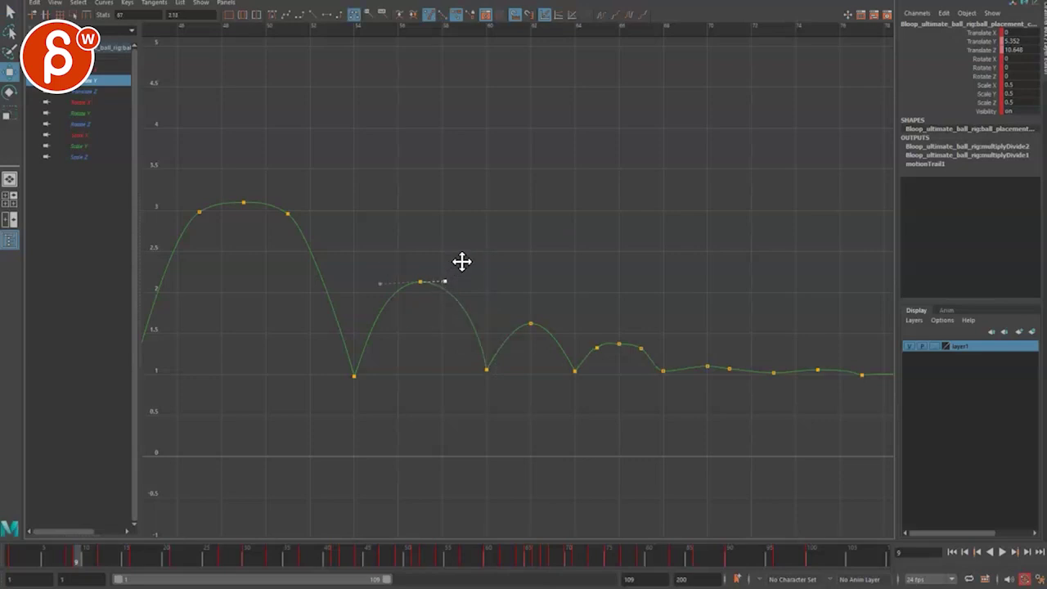
middle_click_drag(462, 261, 474, 263)
Adjust the Translate Y key at frame 51 to smooth the start of the descent toward the frame 54 impact.
key("q")
left_click_drag(262, 244, 312, 196)
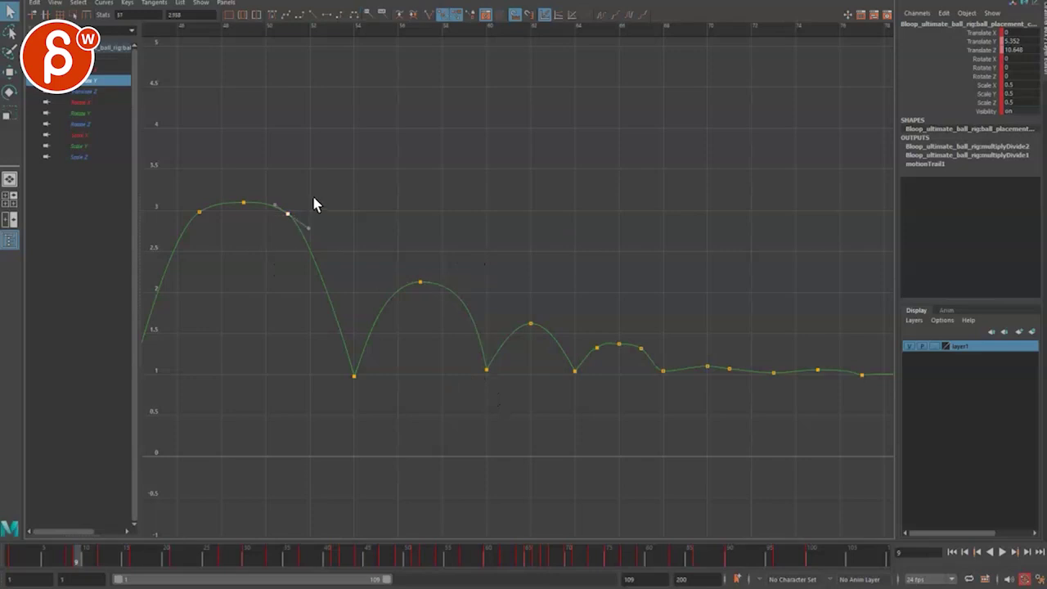
key("w")
middle_click_drag(311, 196, 332, 201)
Play back the animation in the maximized side view and scrub the frames after 80 to check how the ball settles.
key("space")
key("space")
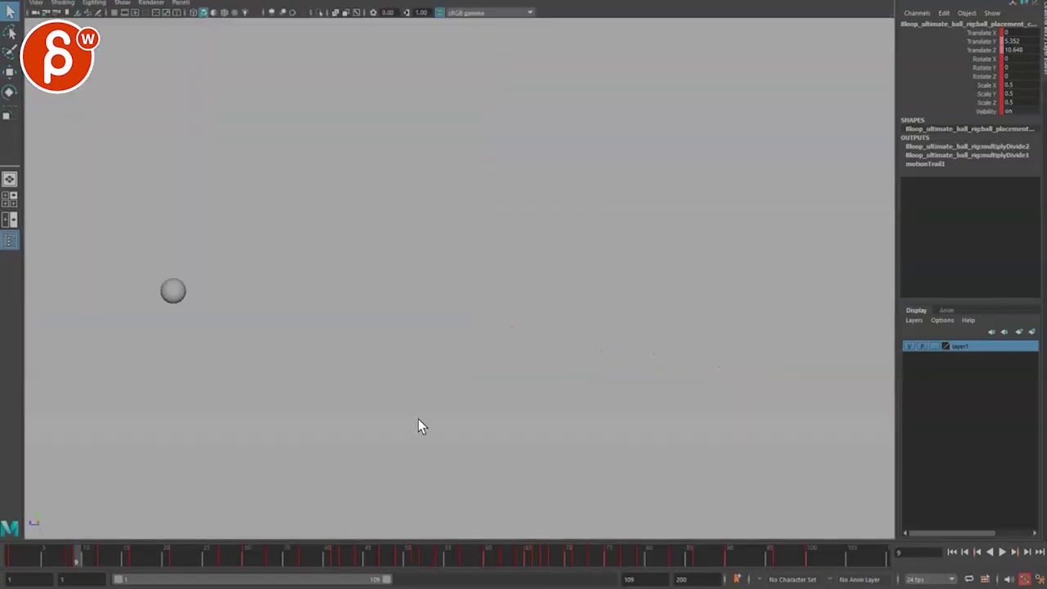
key("alt+v")
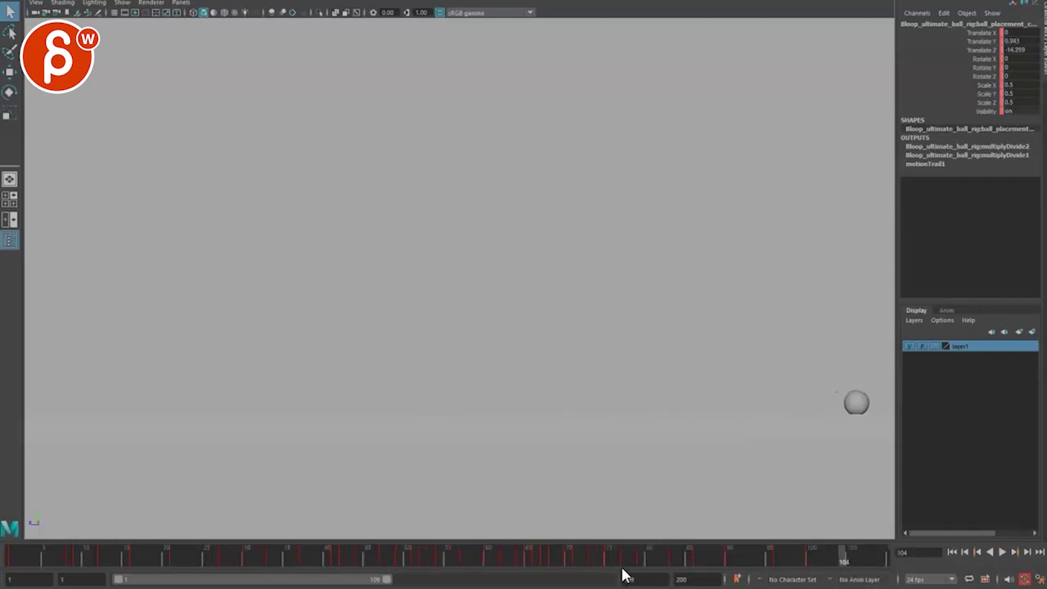
left_click(646, 562)
mouse_move(644, 567)
left_mouse_down()
mouse_move(579, 568)
mouse_move(796, 563)
left_mouse_up()
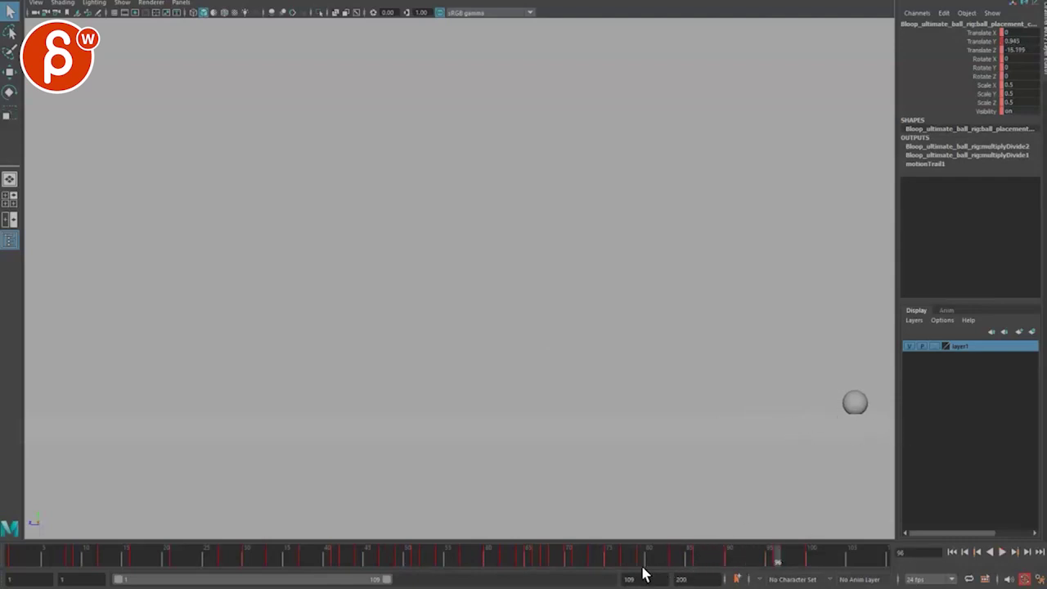
mouse_move(644, 568)
left_mouse_down()
mouse_move(840, 550)
mouse_move(713, 553)
left_mouse_up()
middle_click_drag(660, 433, 490, 418, "alt")
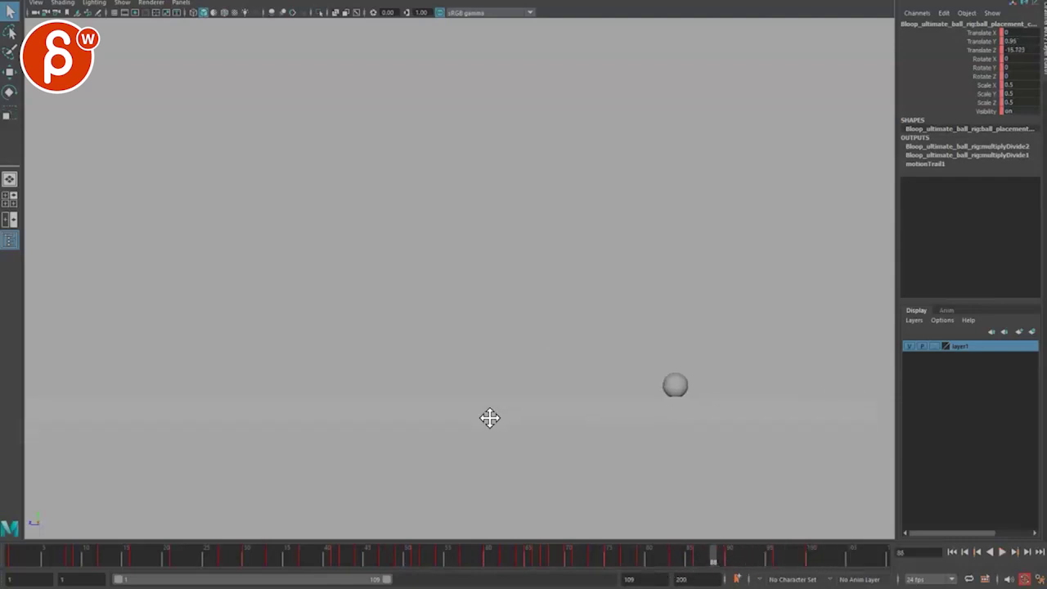
key("alt+v")
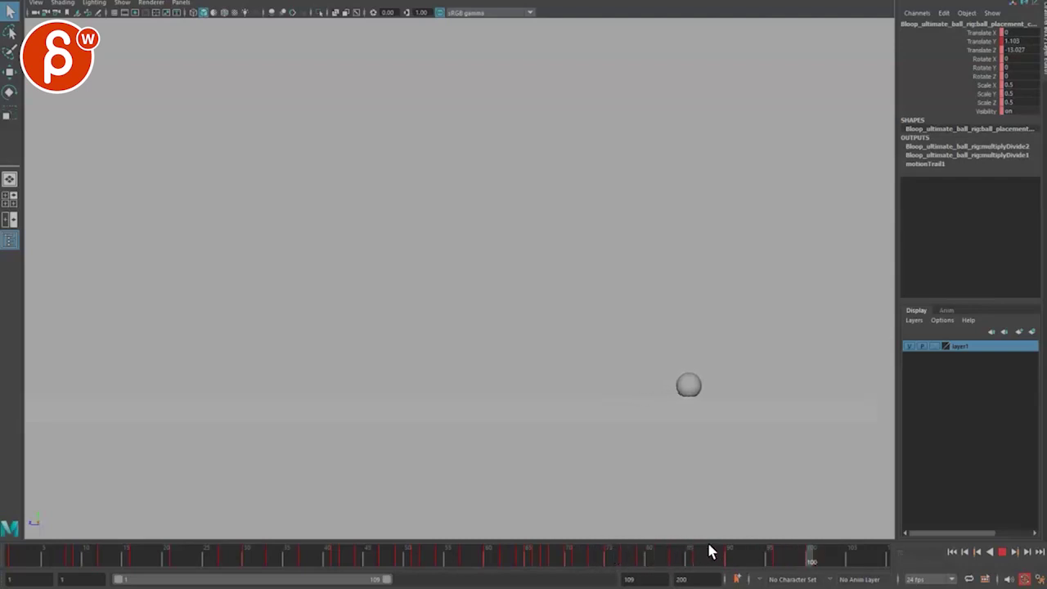
Extend the playback range to end at frame 119 and show the end of the Translate Z curve in the Graph Editor.
key("space")
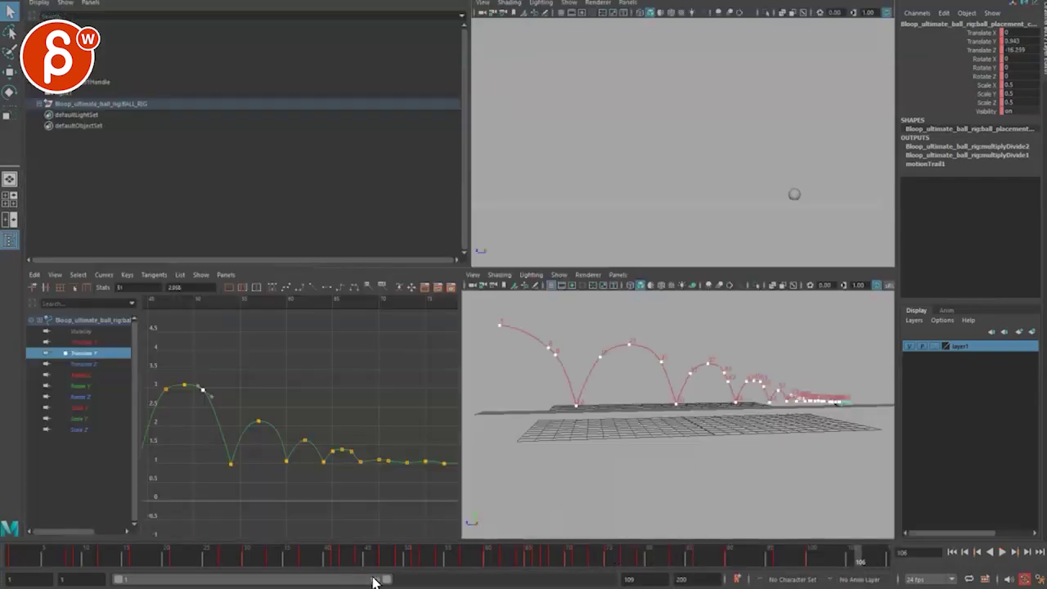
left_click_drag(382, 579, 410, 580)
left_click(79, 366)
key("f")
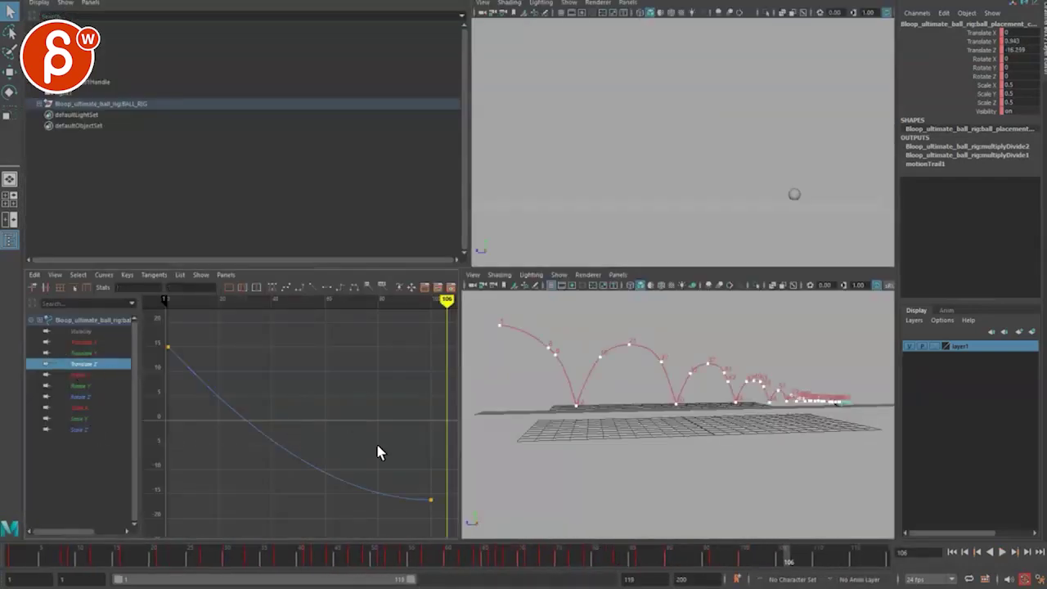
middle_click_drag(364, 464, 187, 422, "alt")
Replay the last bounces and set a Translate Z key at frame 116.
key("alt+period")
key("alt+period")
left_click(455, 555)
key("alt+v")
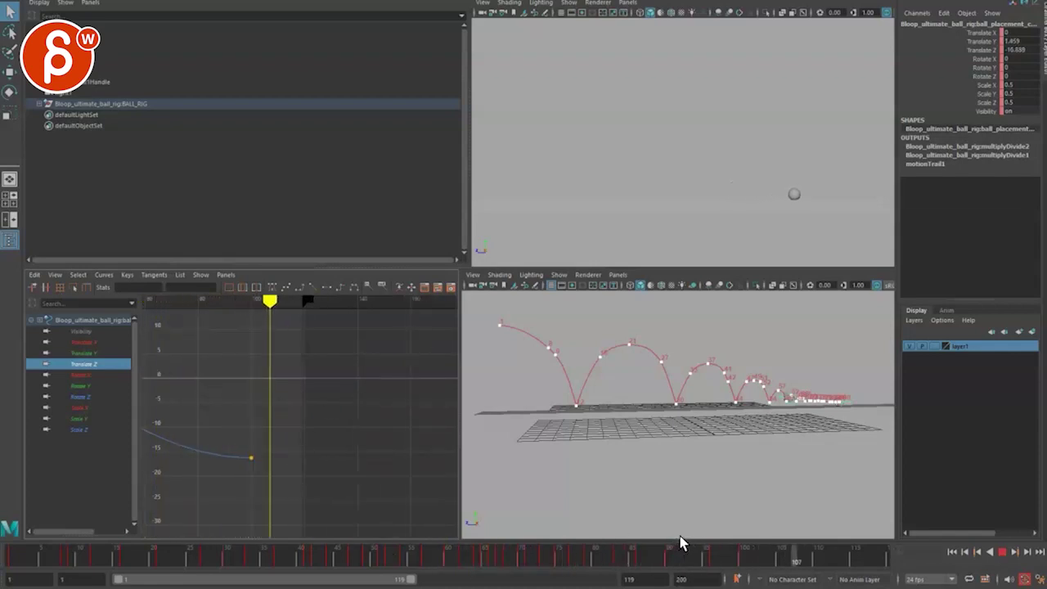
left_click(857, 557)
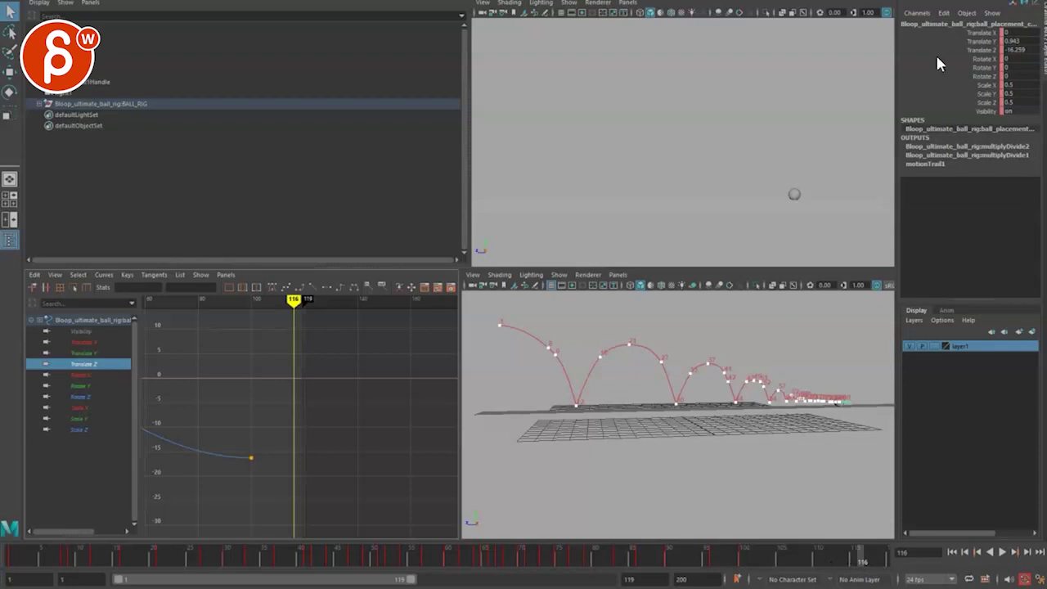
key("s")
middle_click_drag(327, 405, 355, 367, "alt")
right_click_drag(355, 367, 391, 401, "alt")
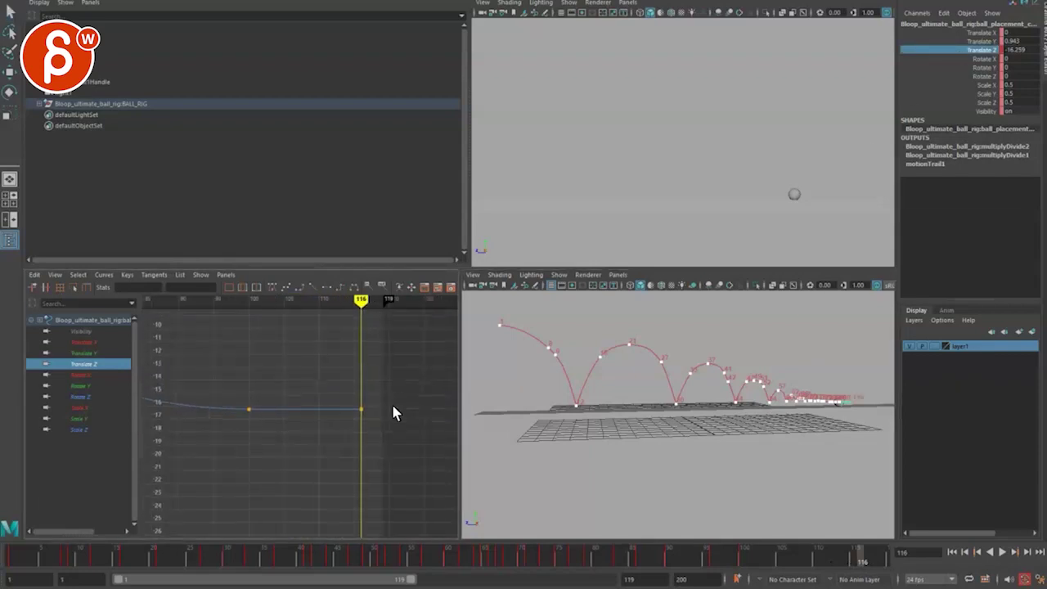
Raise the frame 116 Translate Z key slightly to -16.187 so the ball rolls back a little at the end.
left_click(361, 408)
key("w")
mouse_move(372, 382)
middle_mouse_down()
mouse_move(377, 371)
mouse_move(358, 380)
middle_mouse_up()
key("f")
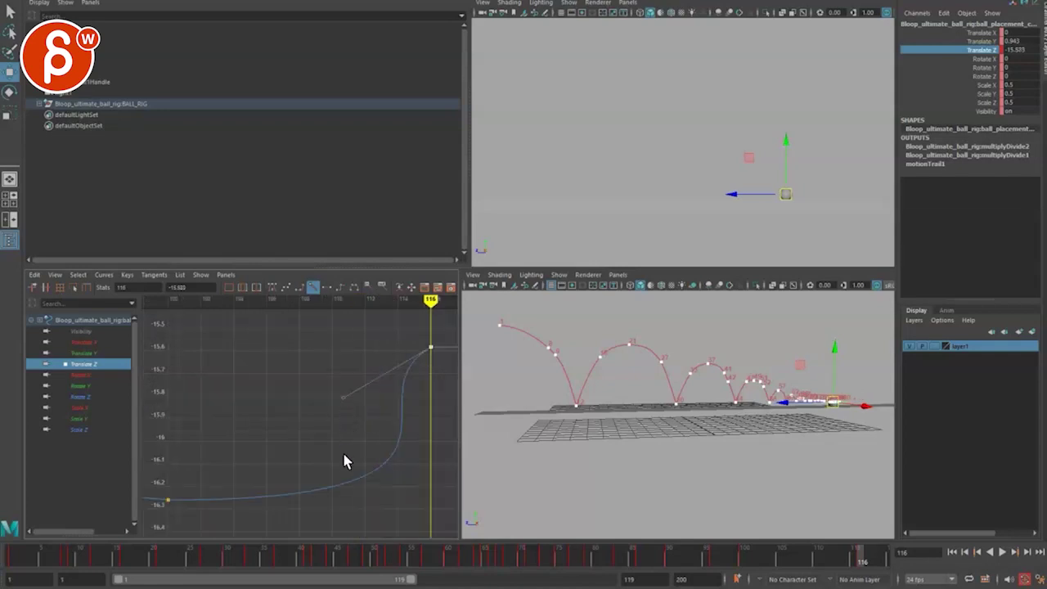
middle_click_drag(413, 343, 420, 484)
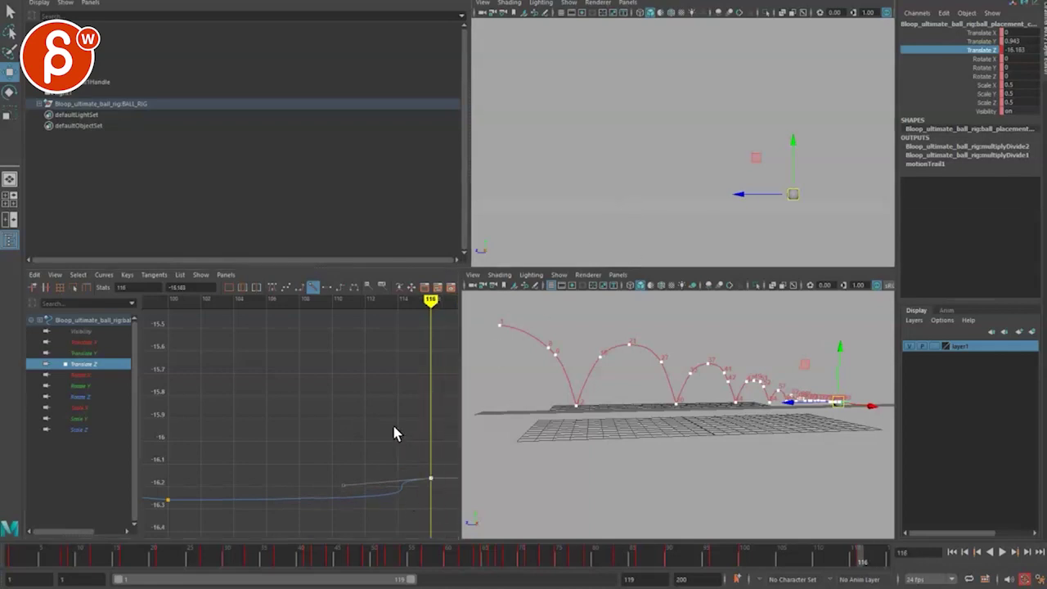
mouse_move(429, 438)
middle_mouse_down()
mouse_move(428, 483)
mouse_move(430, 458)
mouse_move(360, 373)
mouse_move(367, 367)
middle_mouse_up()
scroll(360, 360, "down", 2)
Break the tangents of the frame 100 Translate Z key, giving it a short outgoing handle and a long incoming handle.
left_click(238, 436)
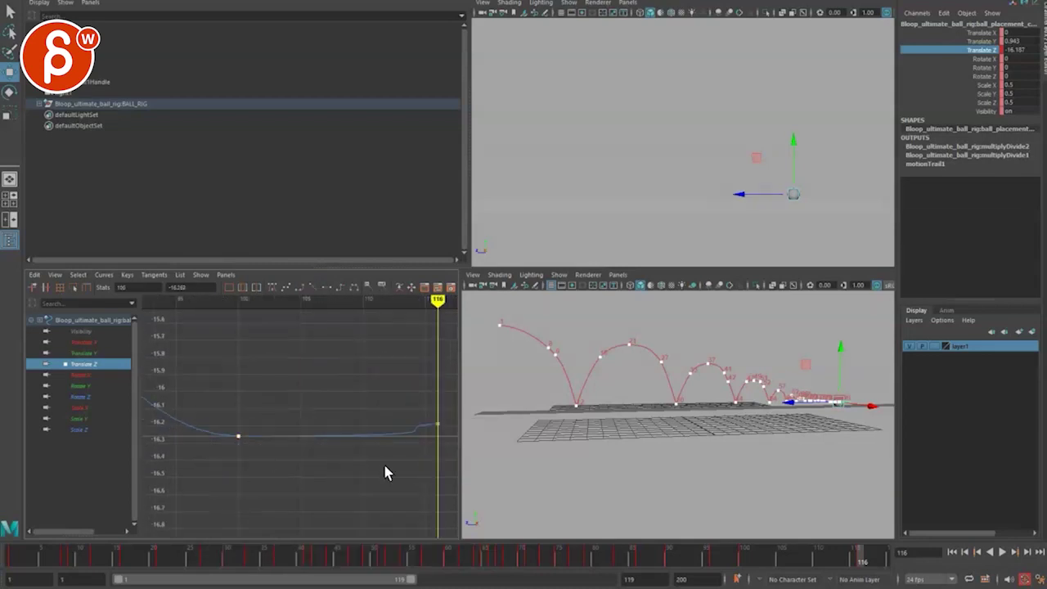
key("space")
key("f")
middle_click_drag(663, 447, 409, 410, "alt")
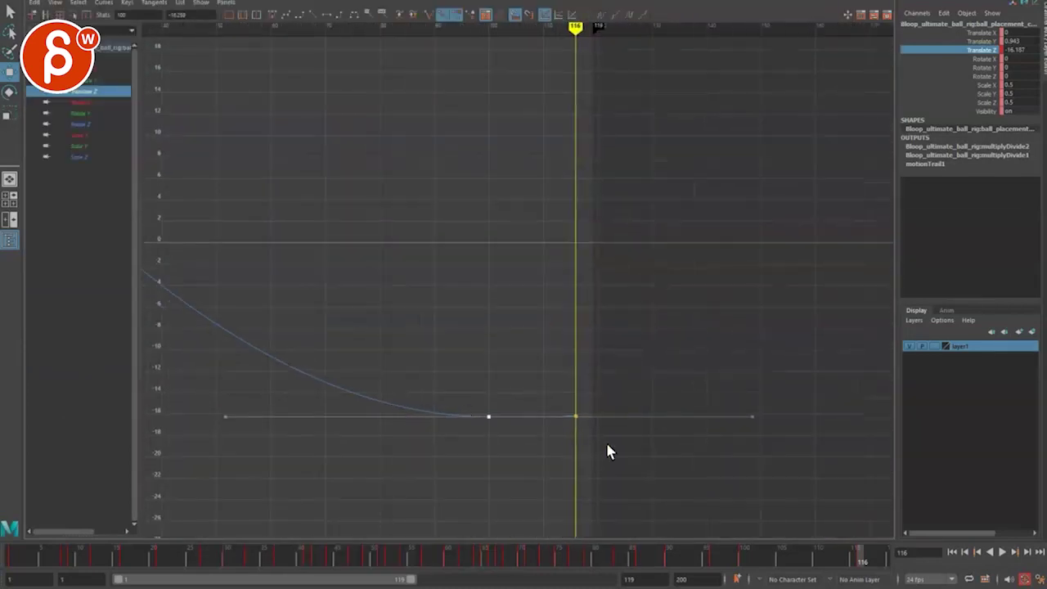
left_click_drag(773, 454, 689, 360)
middle_click_drag(707, 389, 535, 390, "shift")
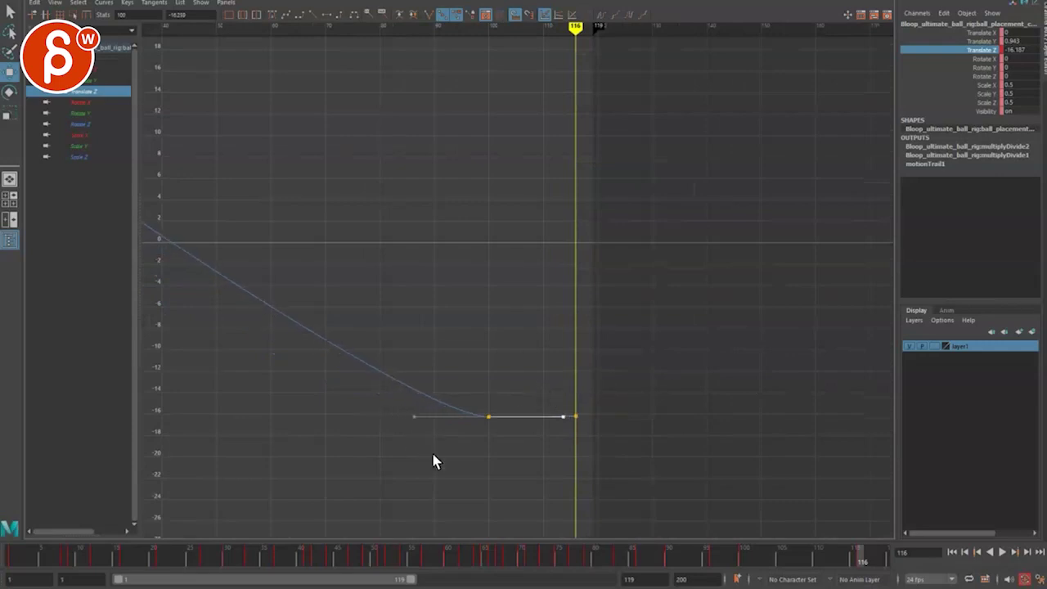
left_click(428, 15)
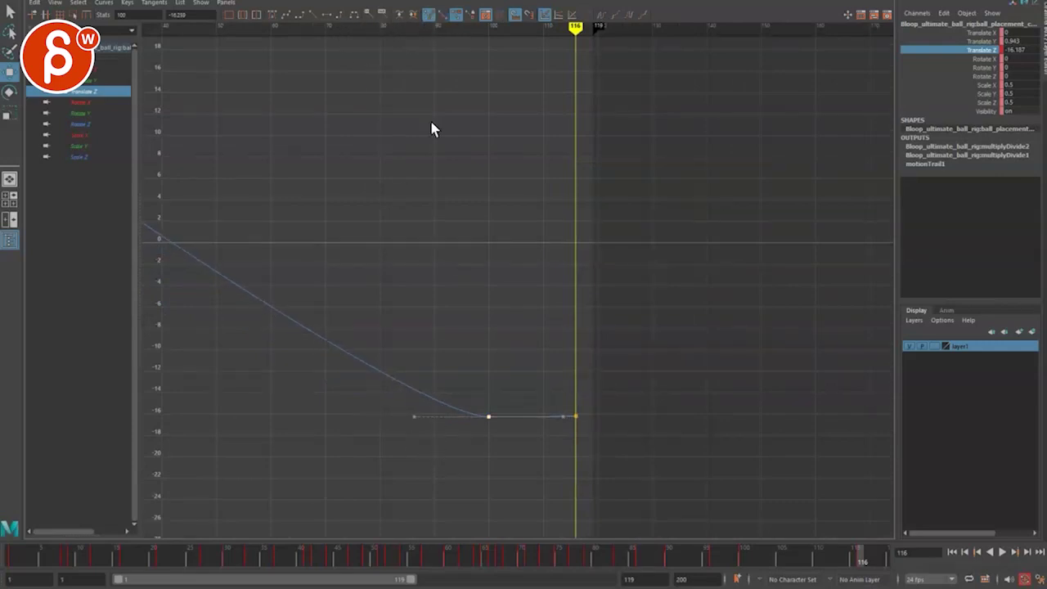
middle_click_drag(441, 388, 251, 376, "shift")
key("a")
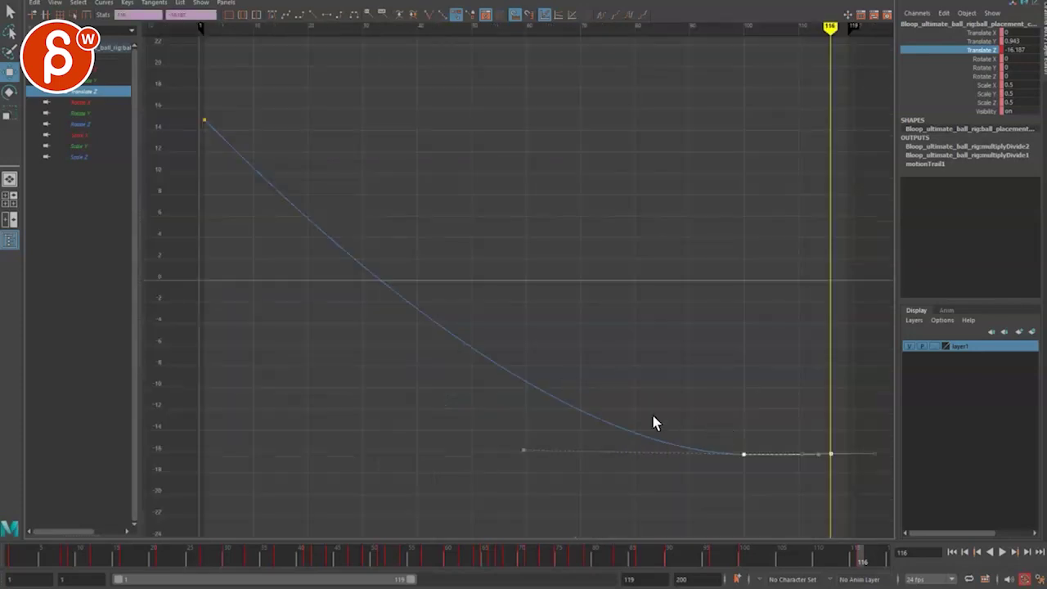
Inspect the end of the Translate Z curve between frames 100 and 116 and play back the final roll in the side view.
middle_click_drag(652, 416, 368, 386, "alt")
left_click_drag(529, 463, 574, 415)
key("f")
right_click_drag(575, 416, 522, 417, "alt")
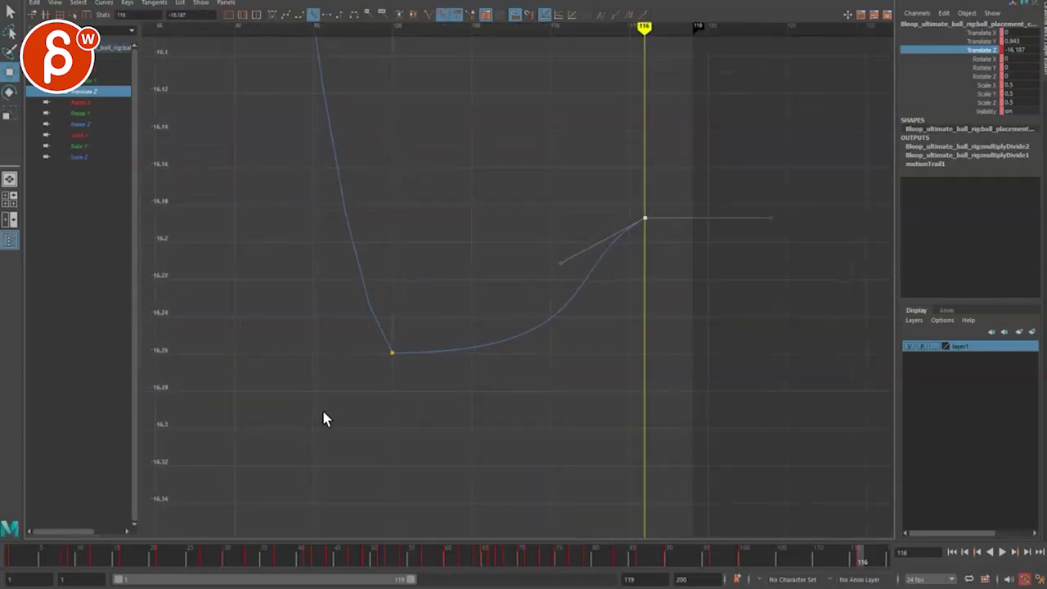
right_click_drag(323, 418, 497, 315, "alt")
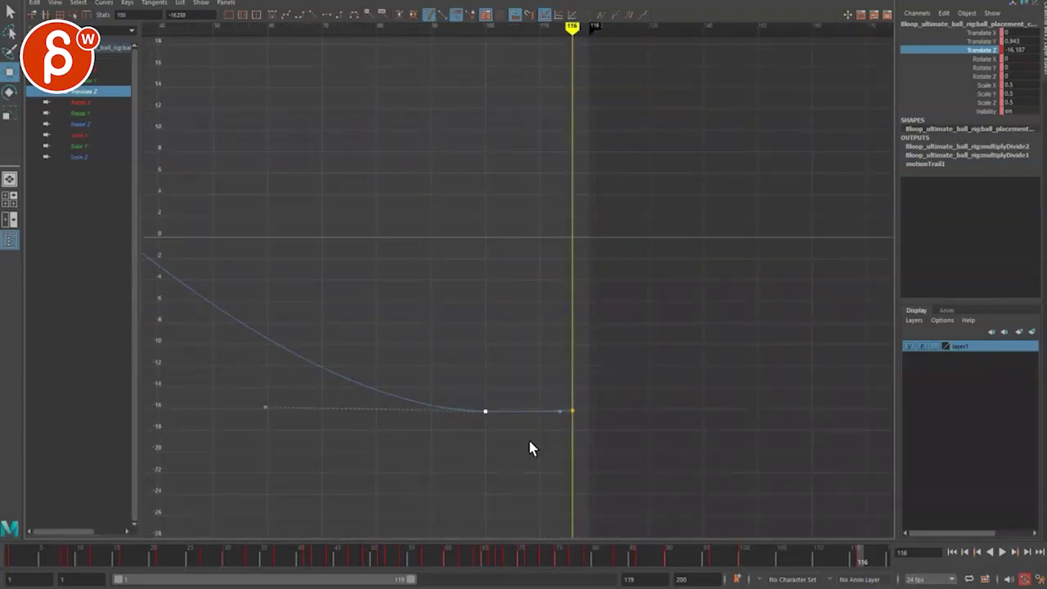
key("space")
key("space")
key("q")
left_click(565, 557)
key("alt+v")
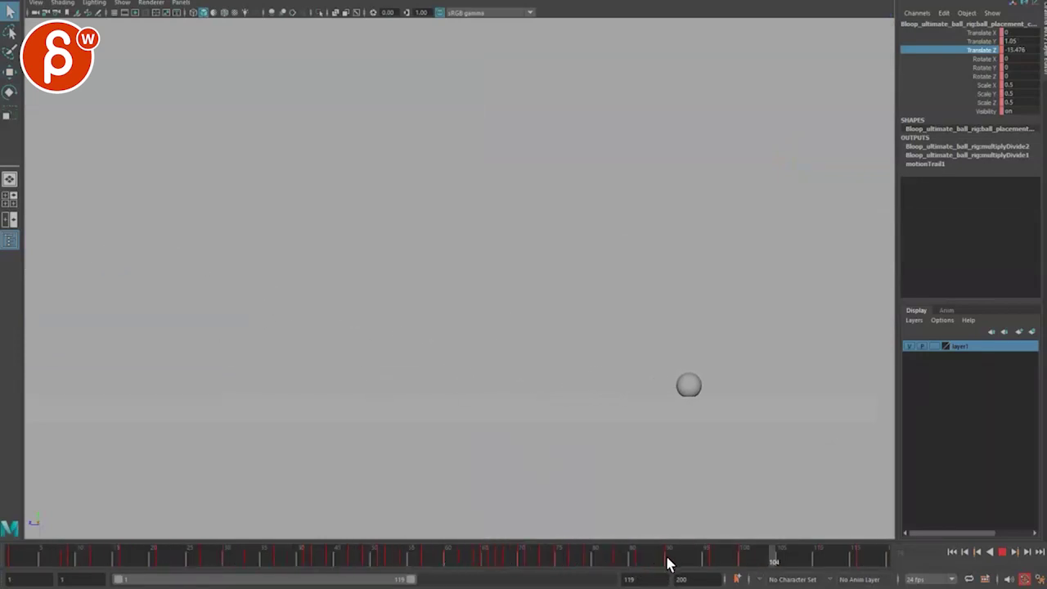
left_click(773, 562)
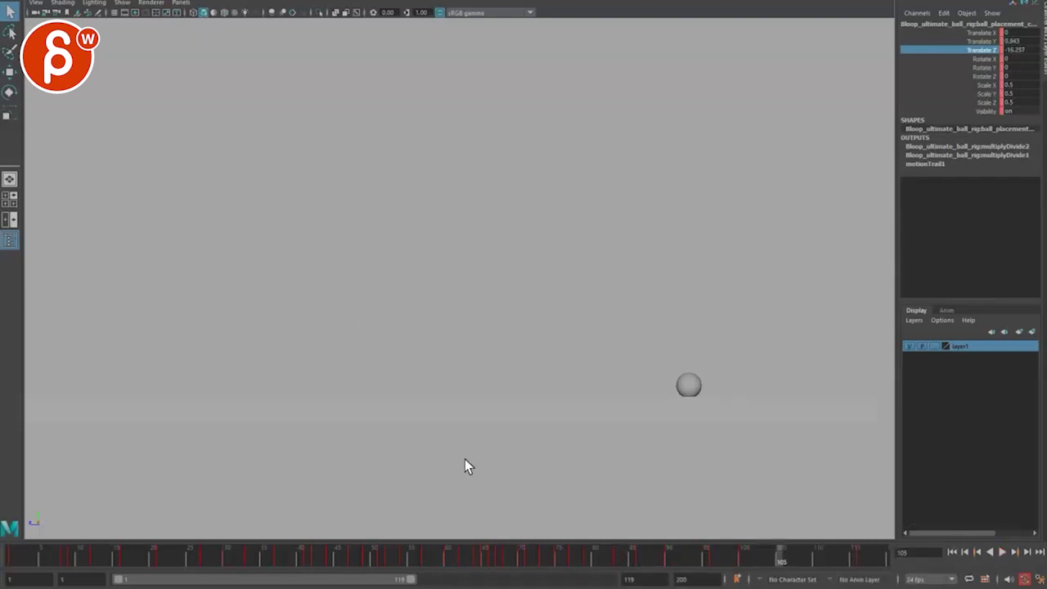
Flatten the incoming tangent of the frame 100 Translate Z key to remove the kink before the roll back.
key("space")
middle_click_drag(358, 440, 355, 438, "alt")
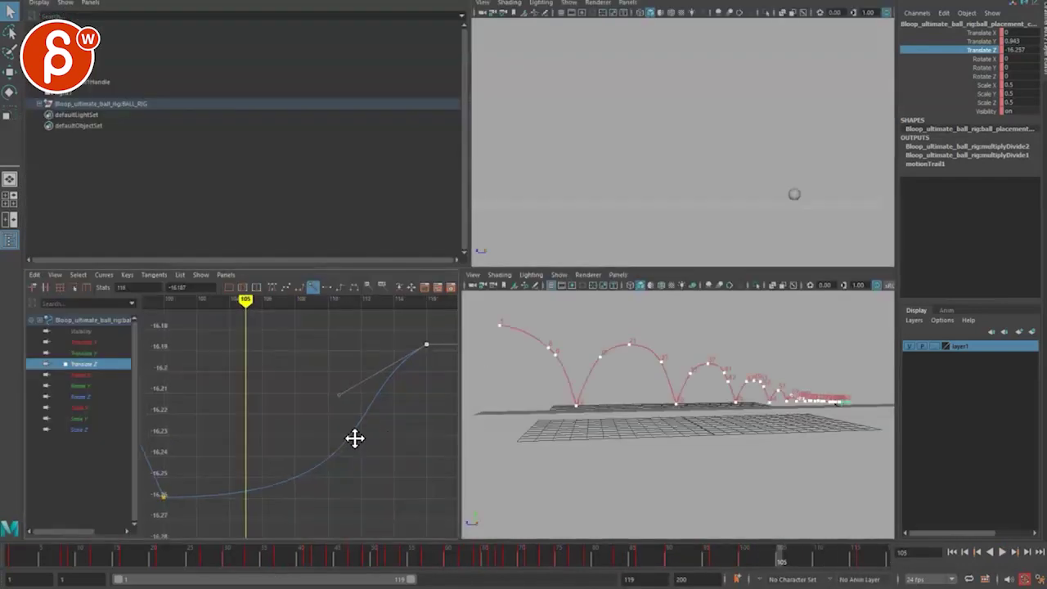
right_click_drag(355, 437, 298, 405, "alt")
middle_click_drag(299, 406, 402, 413, "alt")
left_click_drag(338, 464, 386, 400)
left_click_drag(314, 456, 337, 440)
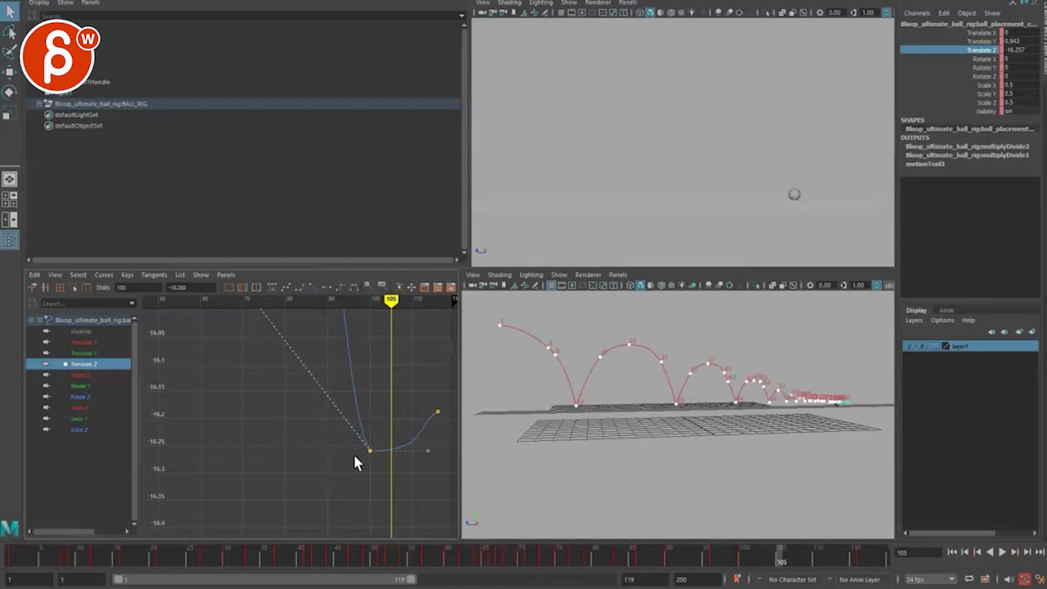
left_click(326, 287)
middle_click_drag(344, 477, 283, 503, "alt")
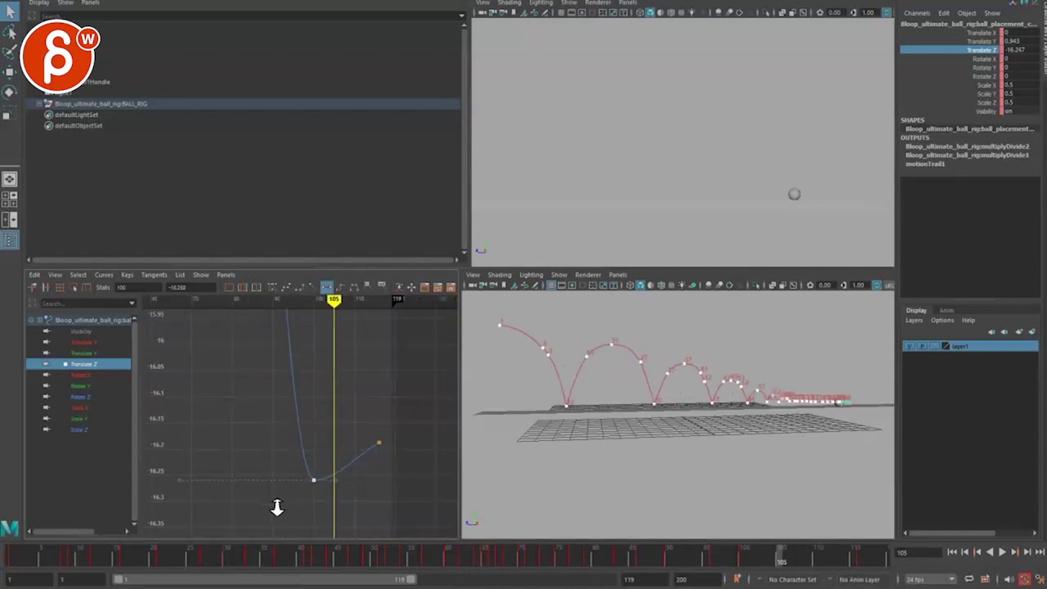
Raise the frame 116 key on the Translate Z curve slightly further to strengthen the roll back.
right_click_drag(276, 503, 258, 487, "alt")
left_click_drag(279, 485, 323, 435)
key("a")
right_click_drag(345, 472, 289, 435, "alt")
middle_click_drag(289, 435, 245, 394, "alt")
right_click_drag(246, 394, 318, 464, "alt")
middle_click_drag(317, 465, 337, 483, "alt")
right_click_drag(337, 483, 353, 502, "alt")
left_click_drag(366, 452, 384, 409)
key("w")
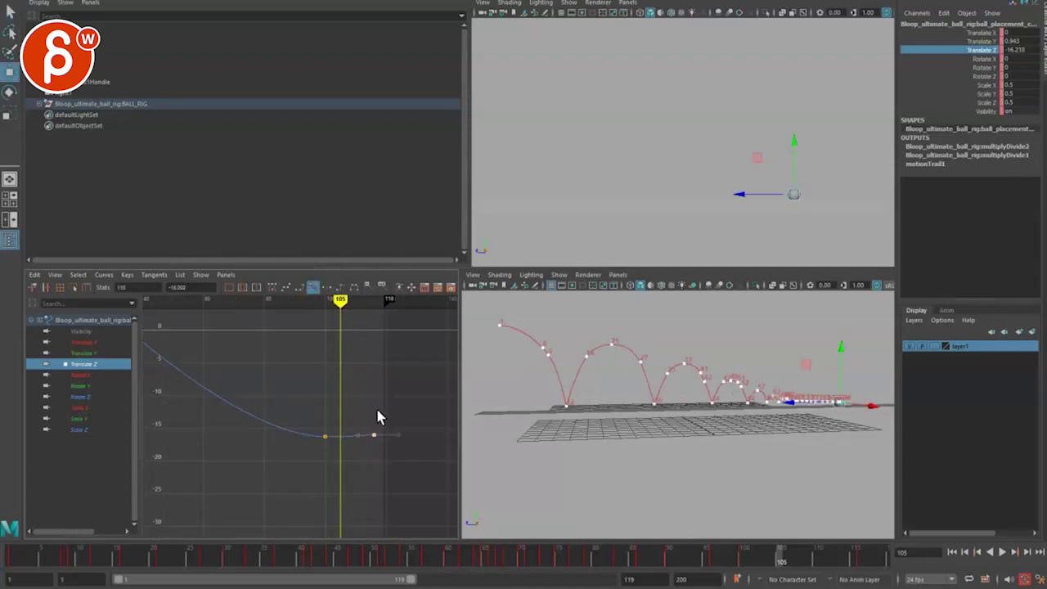
middle_click_drag(361, 424, 361, 385)
right_click_drag(360, 385, 371, 397, "alt")
Lengthen the outgoing tangent handle of the frame 100 Translate Z key slightly.
left_click_drag(331, 426, 372, 401)
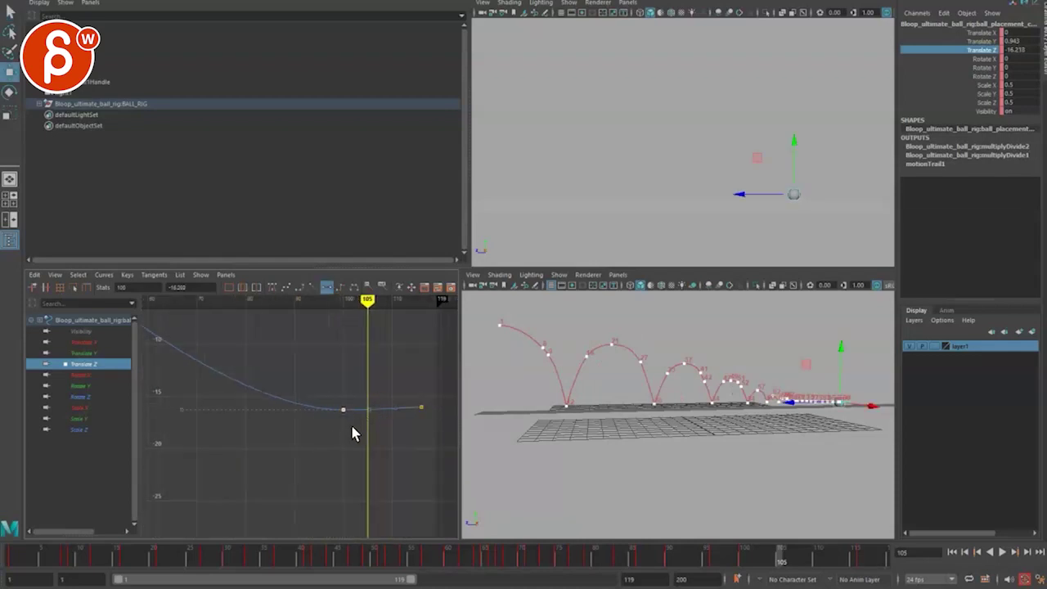
middle_click_drag(382, 393, 390, 395)
key("a")
Extend the playback range to frame 142 while playing back the final roll in the enlarged side view.
key("alt+v")
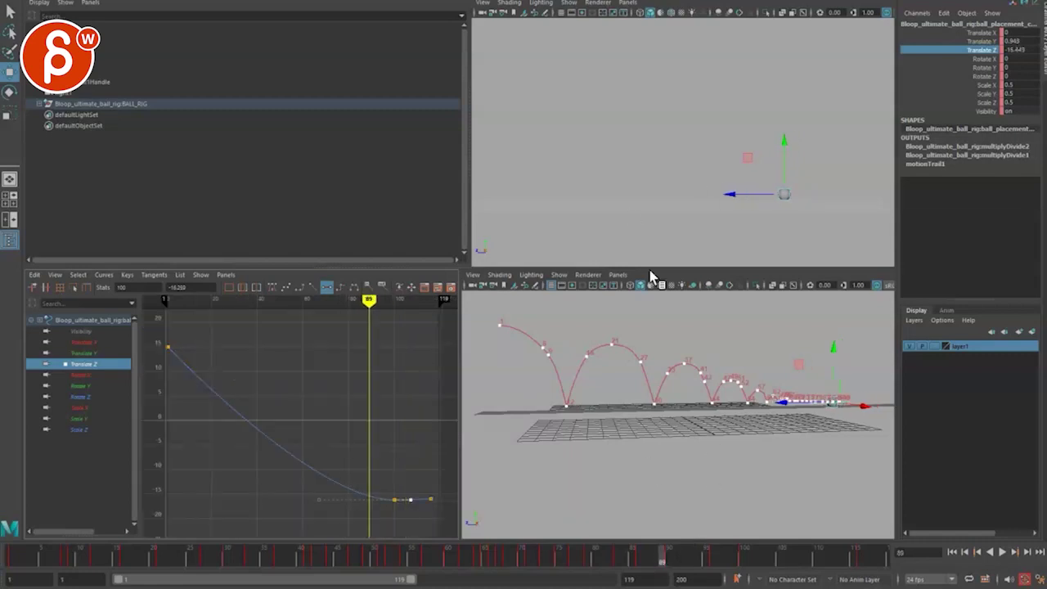
key("space")
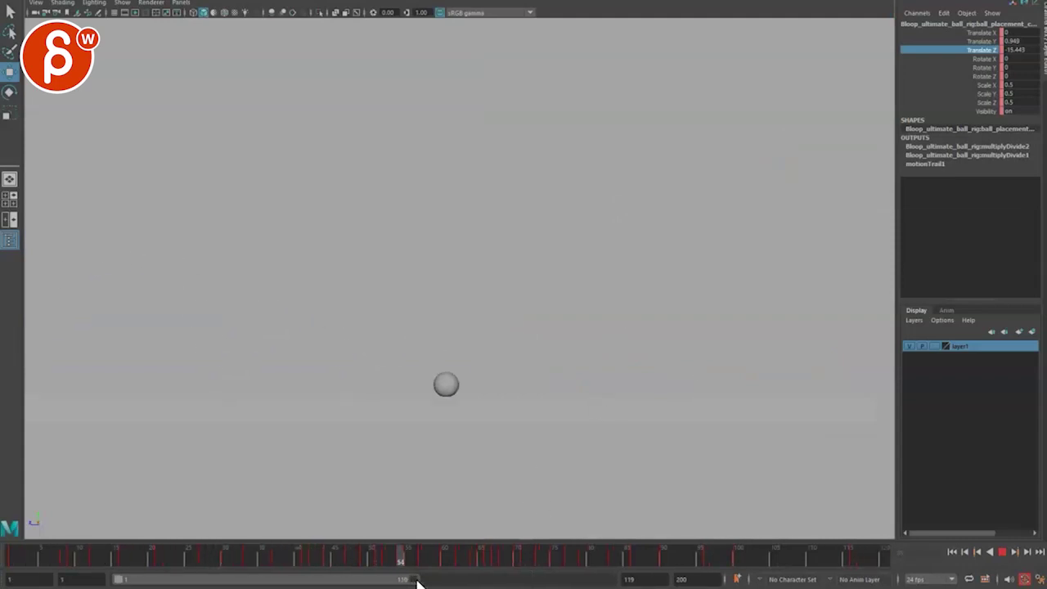
left_click_drag(406, 579, 468, 579)
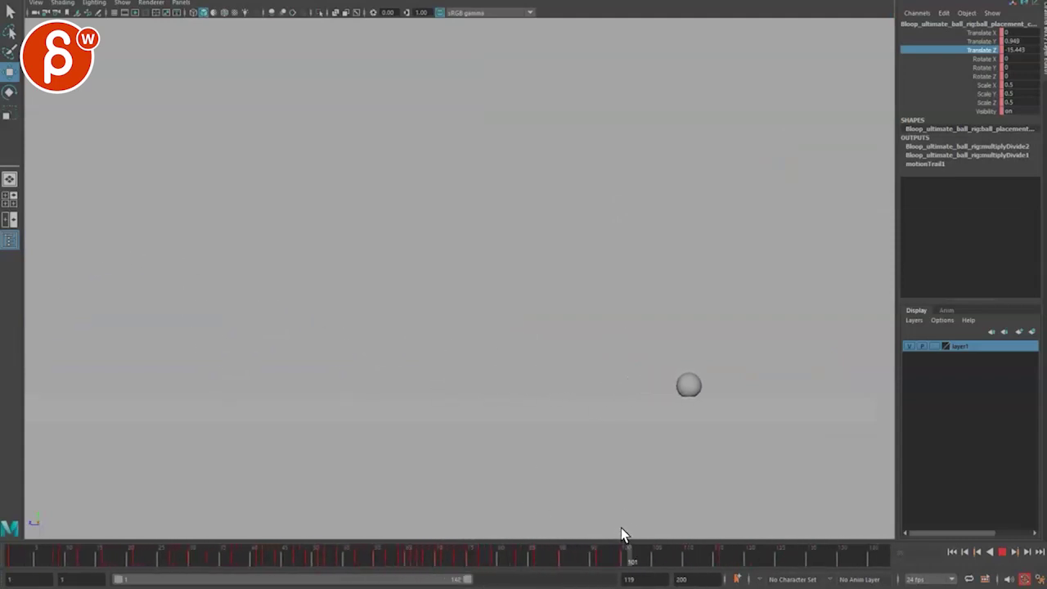
key("alt+v")
key("space")
key("q")
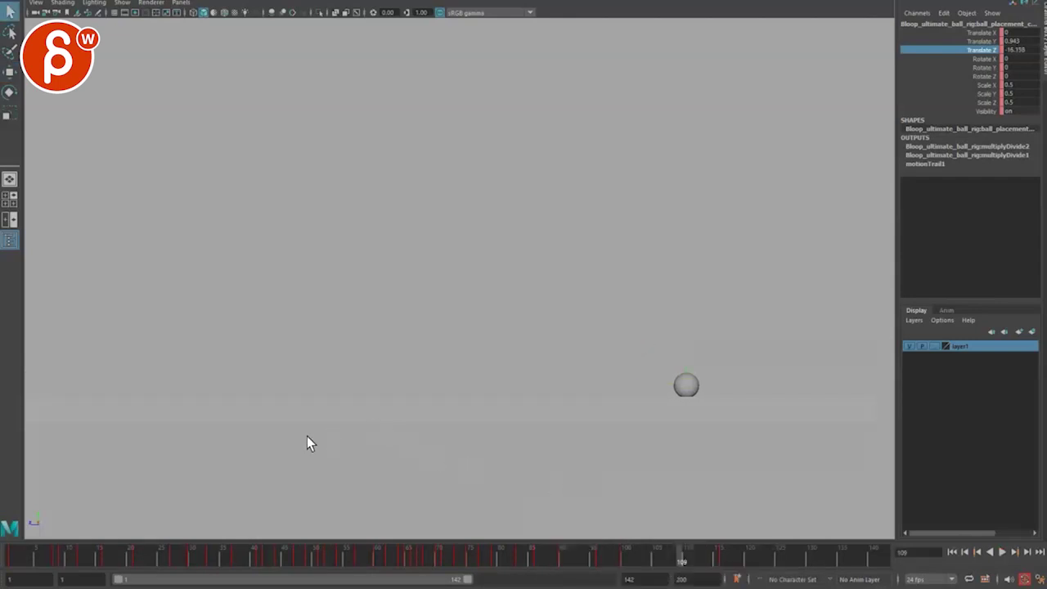
Move the last Translate Z key to frame 125, level with the frame 100 key.
key("f")
key("space")
middle_click_drag(348, 449, 263, 411, "alt")
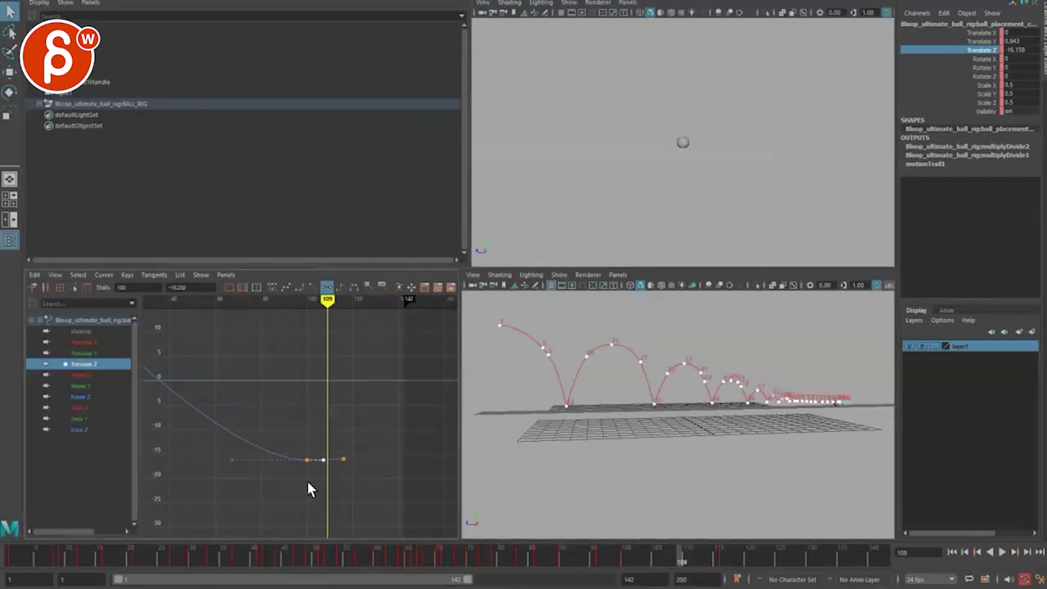
left_click_drag(283, 480, 364, 440)
key("w")
middle_click_drag(370, 431, 382, 436, "shift")
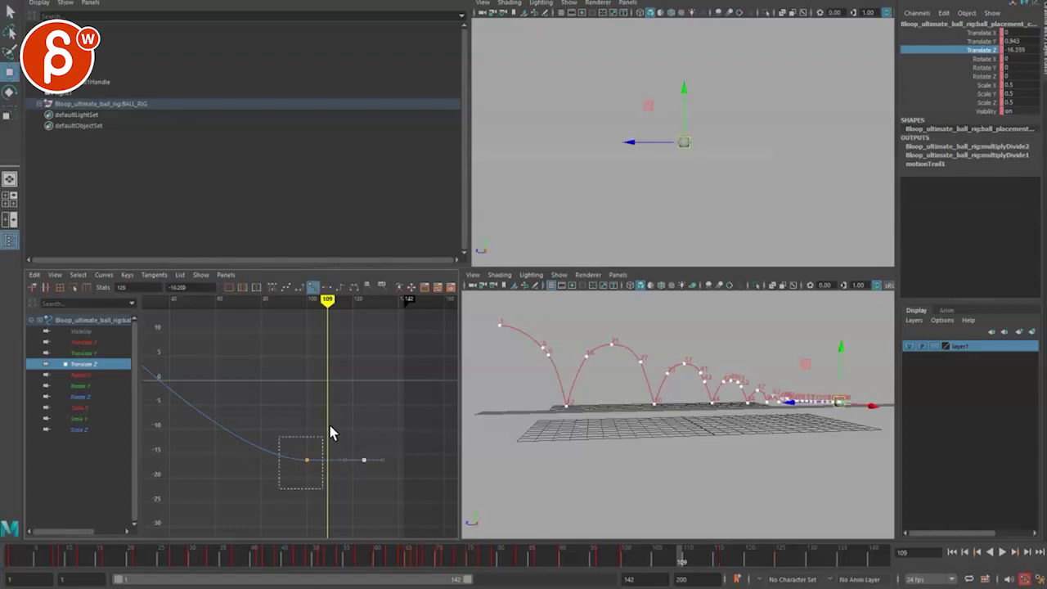
Tilt the incoming tangent of the frame 100 Translate Z key upward and lengthen its outgoing handle with a slight downward angle.
left_click_drag(332, 432, 331, 433)
middle_click_drag(349, 449, 375, 449)
middle_click_drag(257, 438, 264, 417)
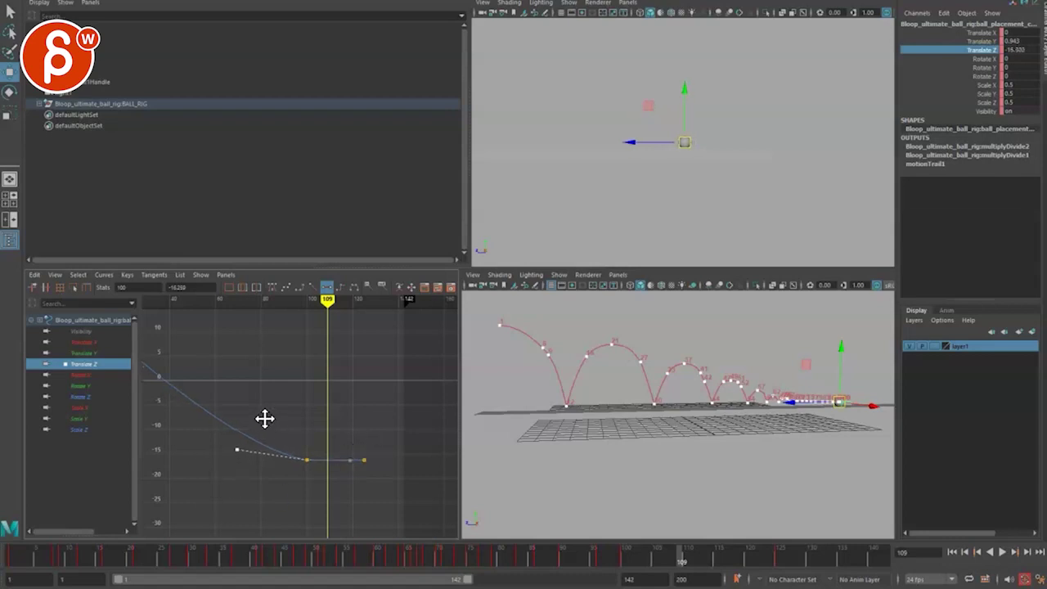
left_click_drag(338, 431, 360, 465)
middle_click_drag(360, 462, 364, 467)
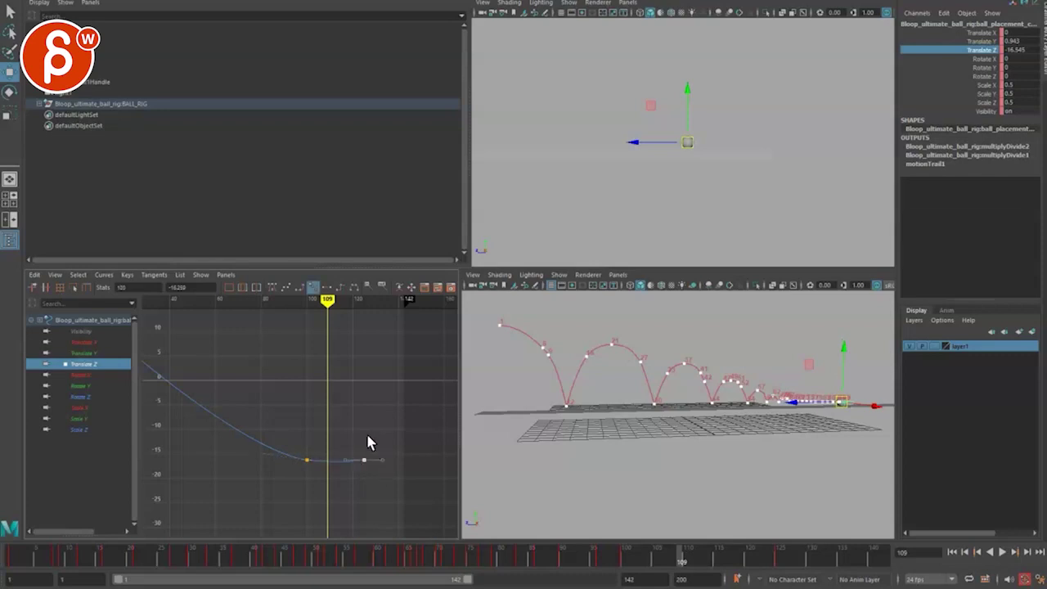
Steepen the outgoing tangent of the frame 100 Translate Z key downward so the curve dips below both end keys.
key("f")
right_click_drag(339, 482, 303, 489, "alt")
left_click_drag(239, 407, 287, 368)
left_click_drag(263, 430, 292, 405)
middle_click_drag(291, 410, 278, 434)
Move the last Translate Z key to frame 131 and rebalance the frame 100 tangents for a shallower dip.
left_click_drag(319, 362, 361, 414)
middle_click_drag(361, 398, 383, 398, "shift")
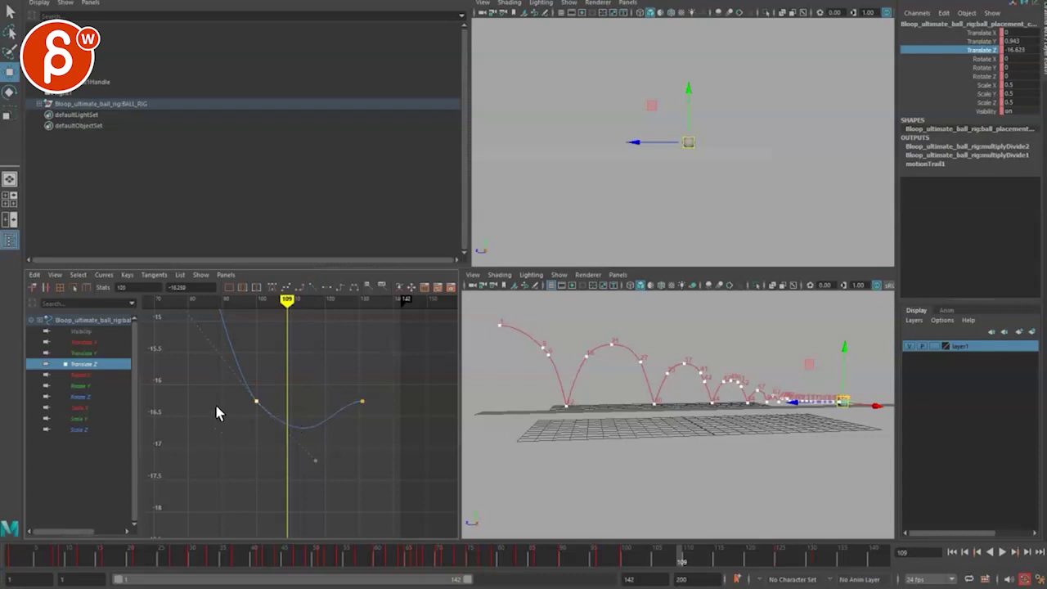
left_click(224, 346)
middle_click_drag(224, 346, 210, 368)
middle_click_drag(278, 483, 334, 409)
Play back the ending from frame 92 in the enlarged side view to check the roll back.
left_click(574, 559)
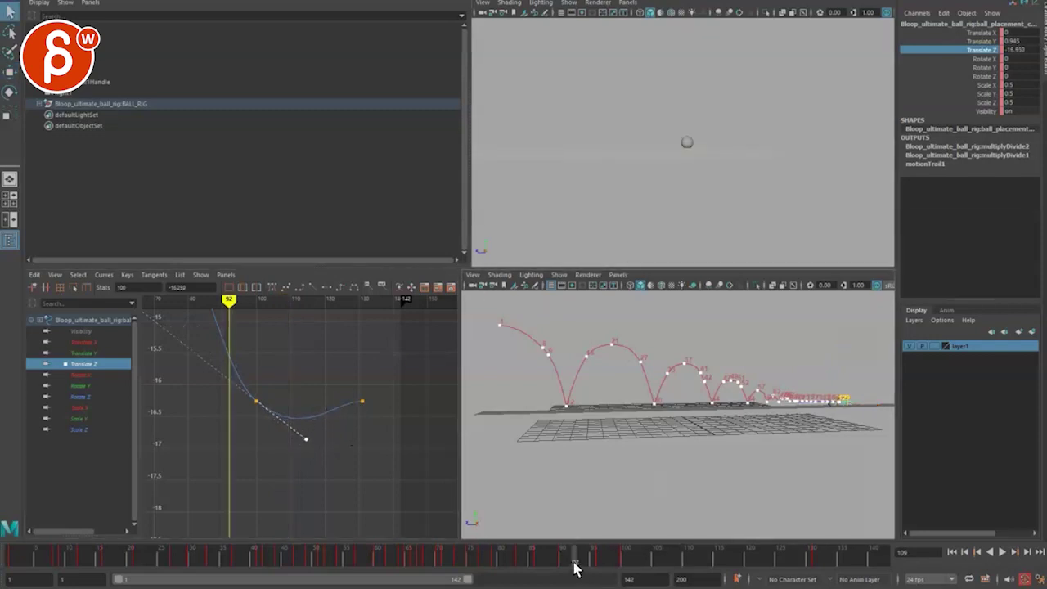
key("space")
key("alt+v")
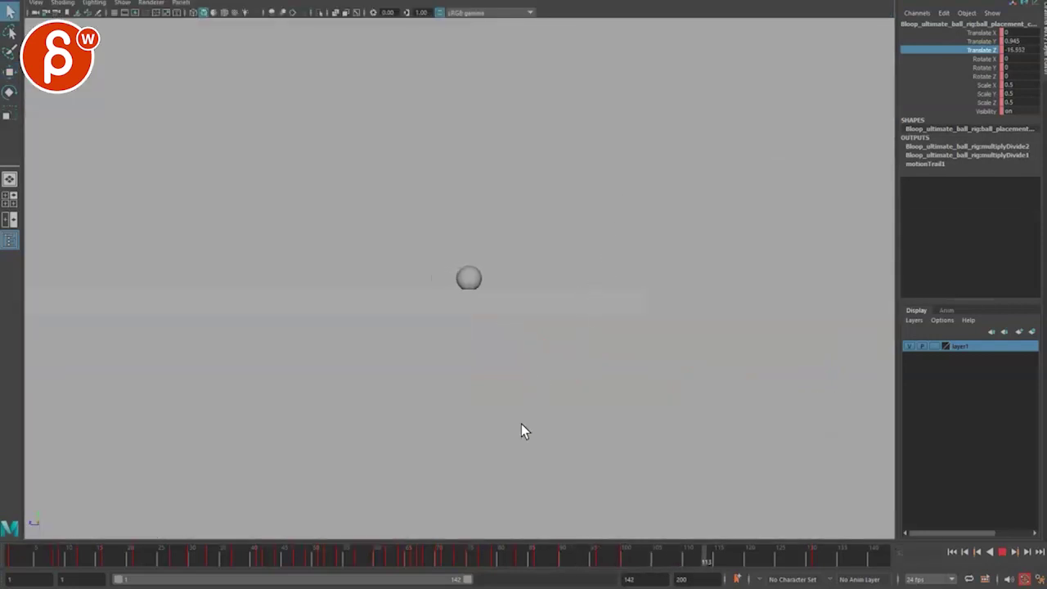
key("alt+v")
key("space")
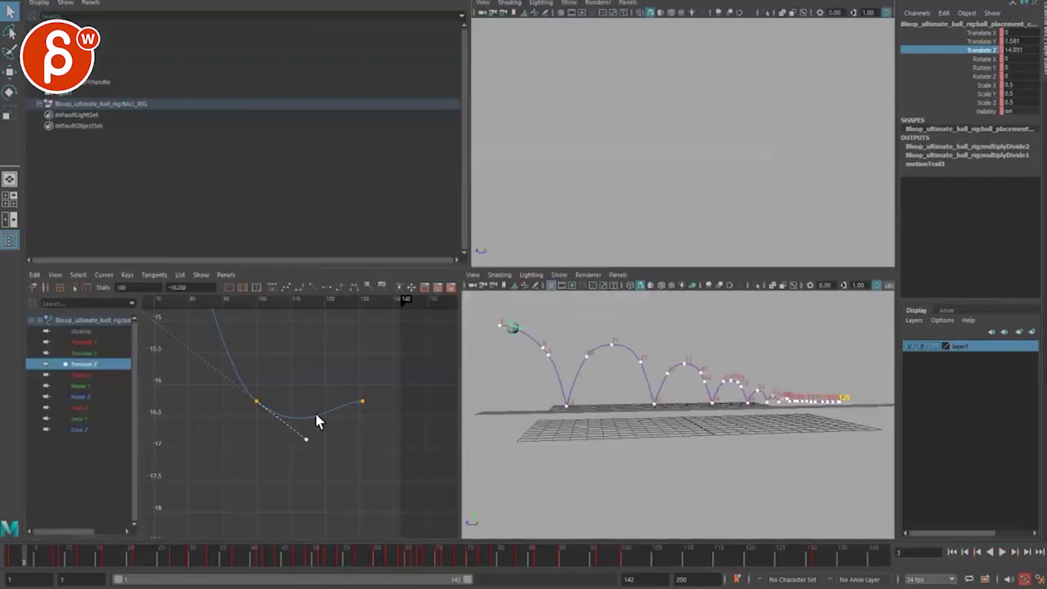
Lower the frame 131 Translate Z key to about -16.47 and level its tangent to soften the roll back.
left_click_drag(354, 354, 370, 396)
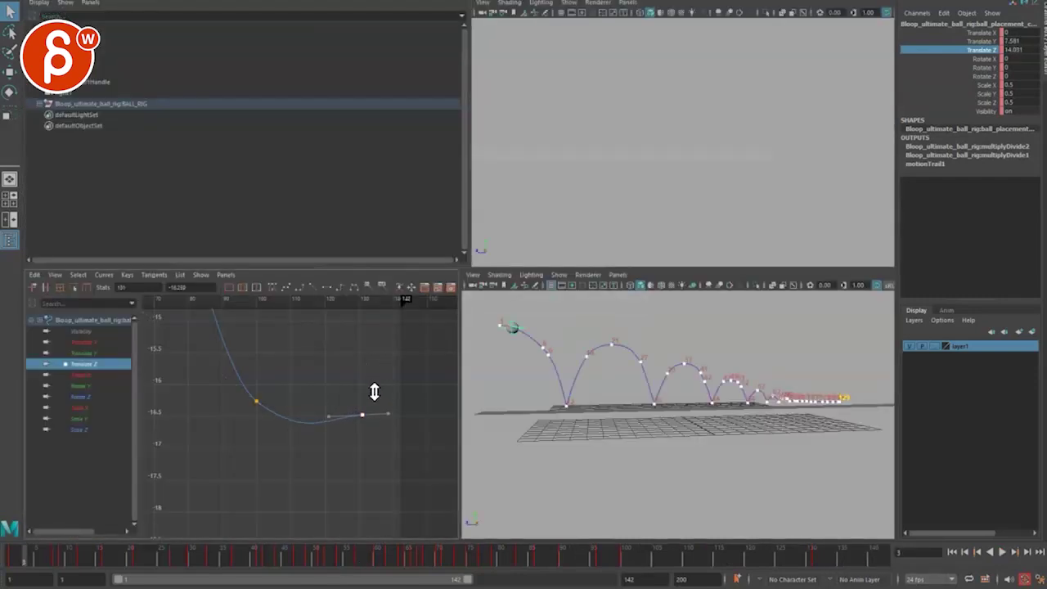
key("space")
key("space")
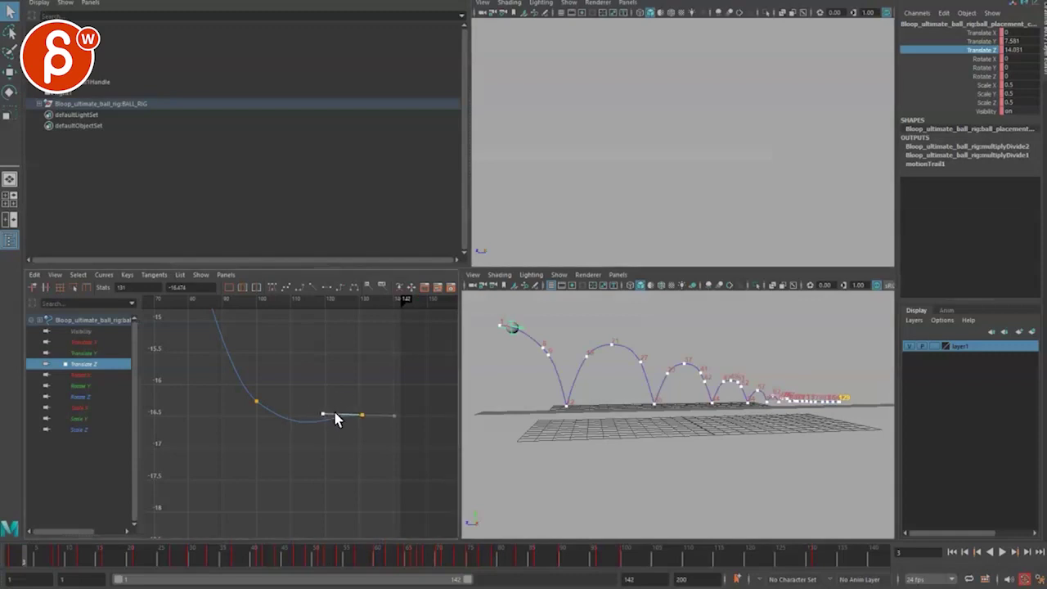
left_click(362, 414)
Play back the whole bouncing ball animation in the enlarged side view to check the softened ending.
key("space")
key("alt+v")
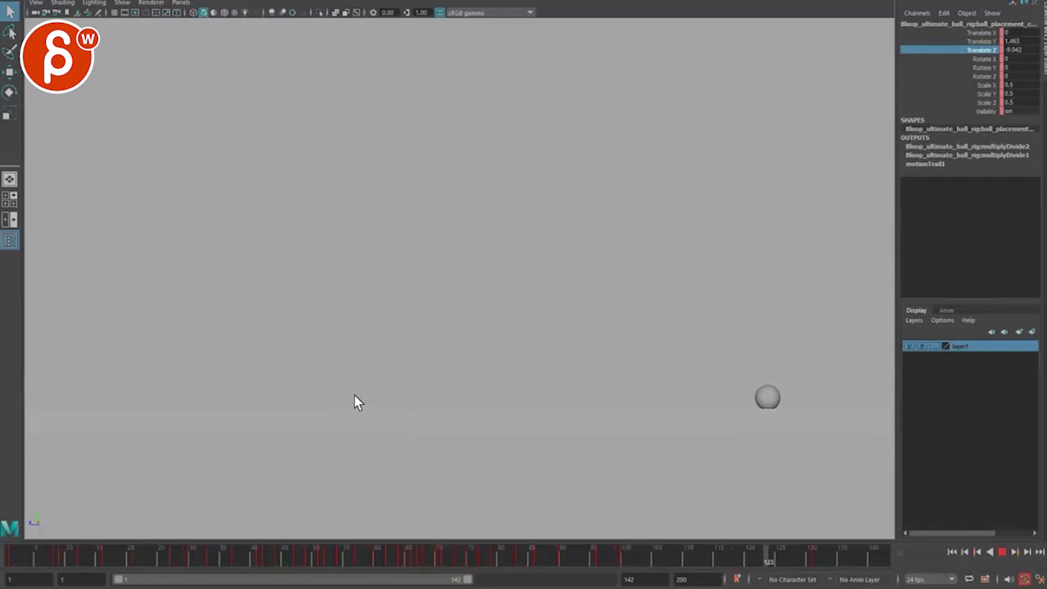
key("alt+v")
key("alt+period")
middle_click_drag(337, 360, 461, 379, "alt")
key("alt+v")
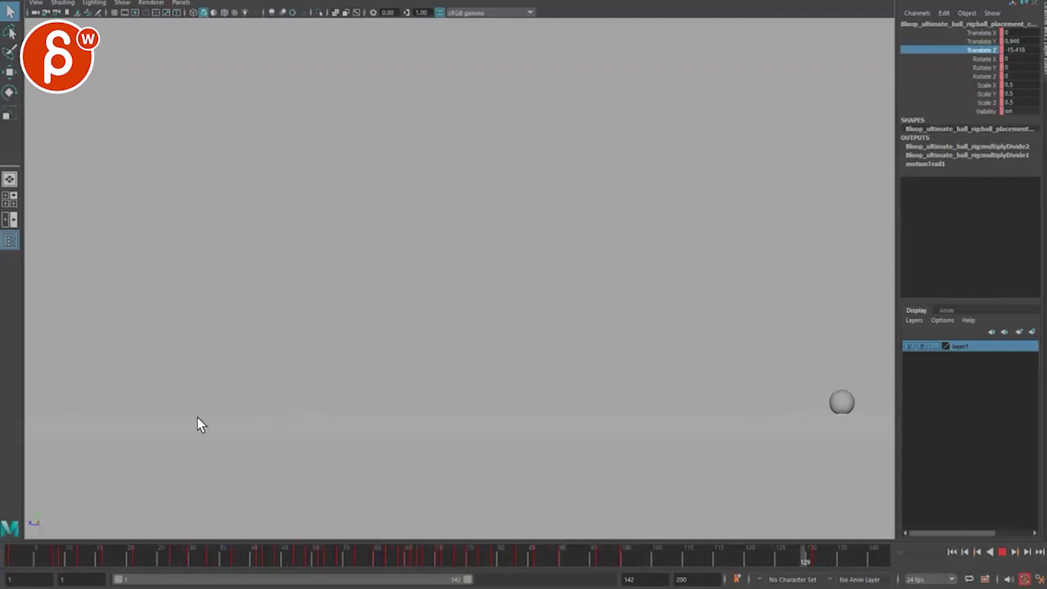
key("space")
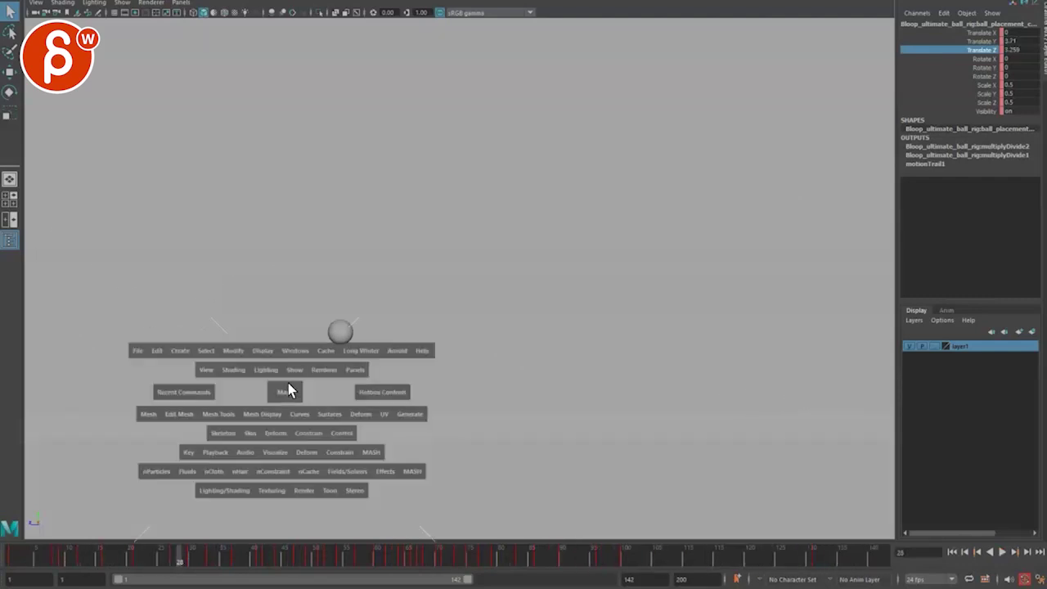
Examine the full Translate Y curve and play back the bounces to check their timing.
key("f")
left_click(275, 480)
key("f")
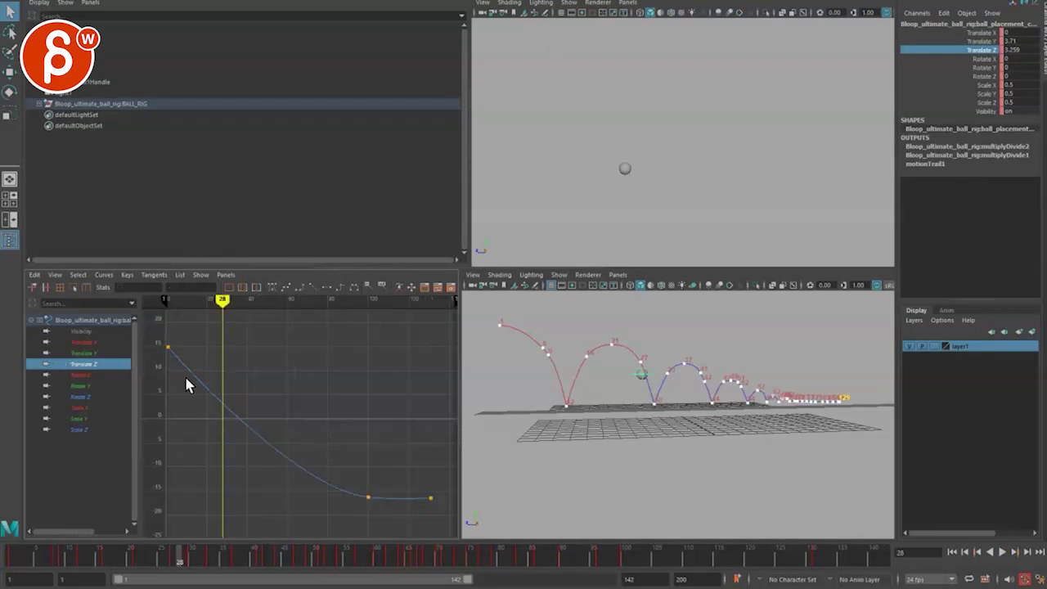
left_click(88, 353)
key("f")
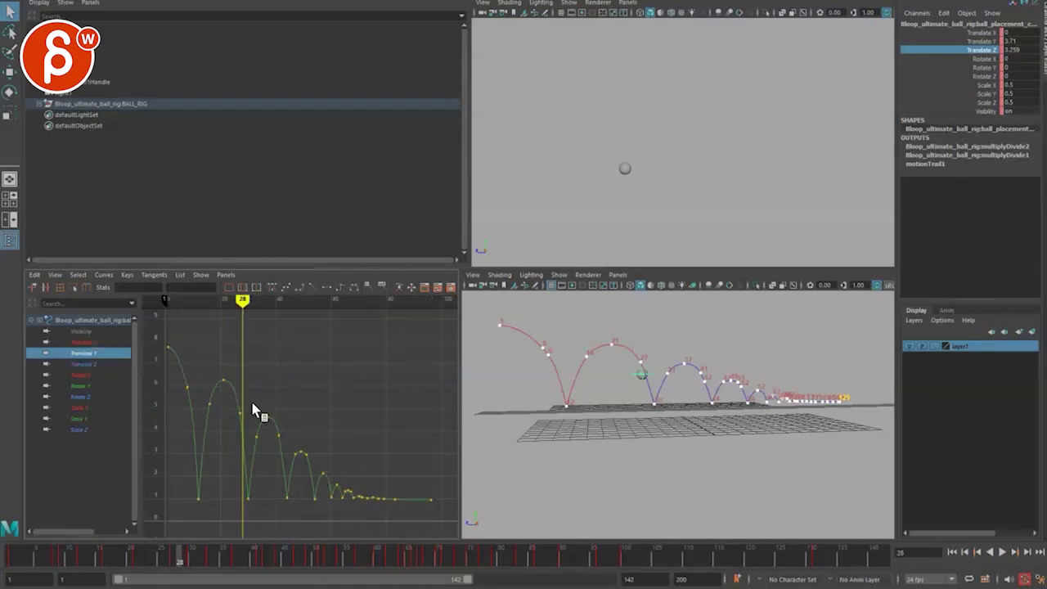
key("space")
key("alt+v")
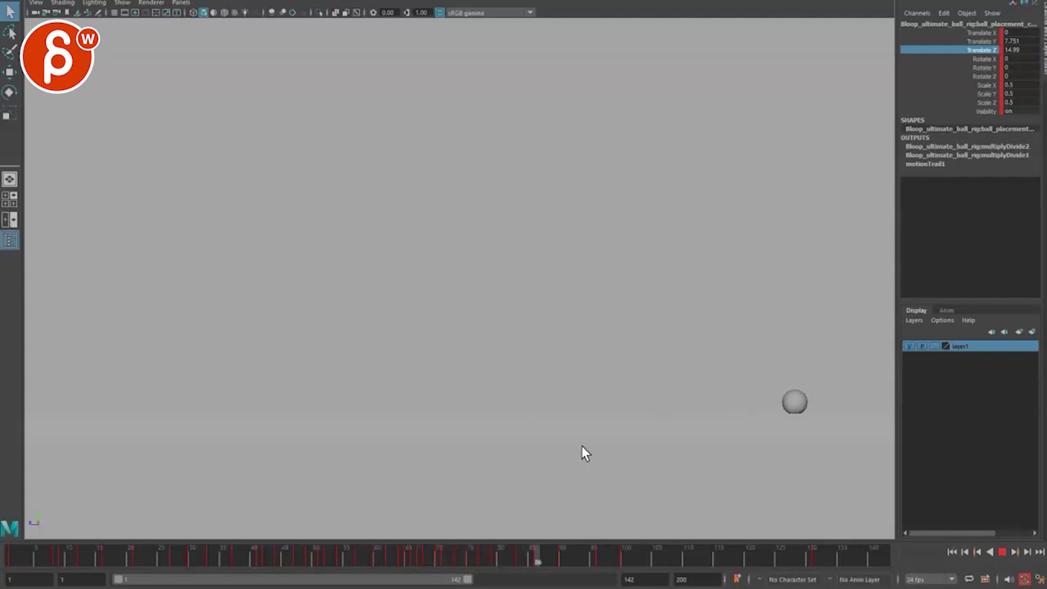
key("Escape")
key("space")
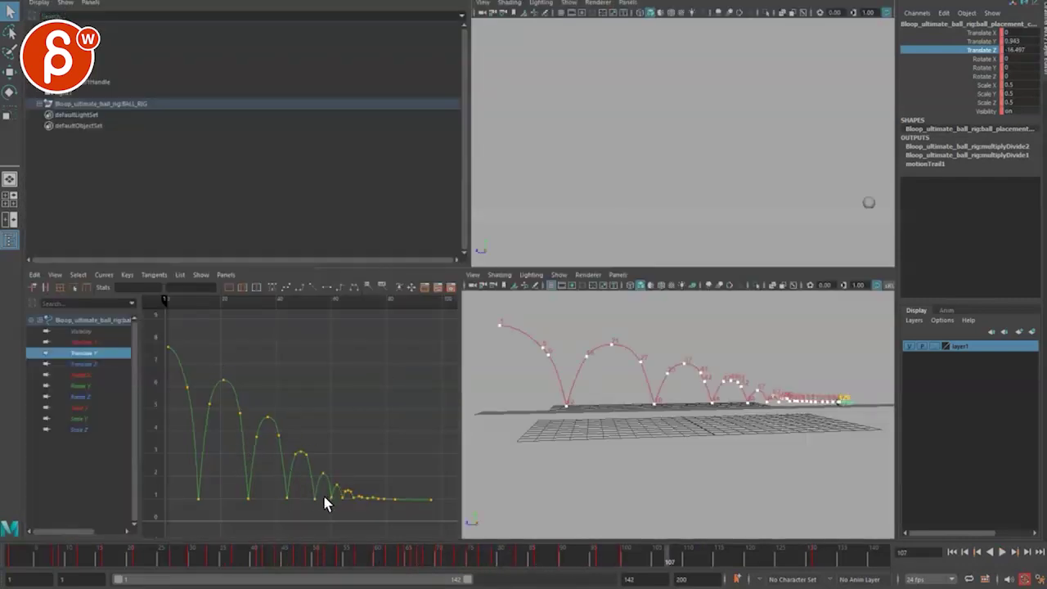
Replay the bouncing animation from its opening frames in the enlarged side view.
key("space")
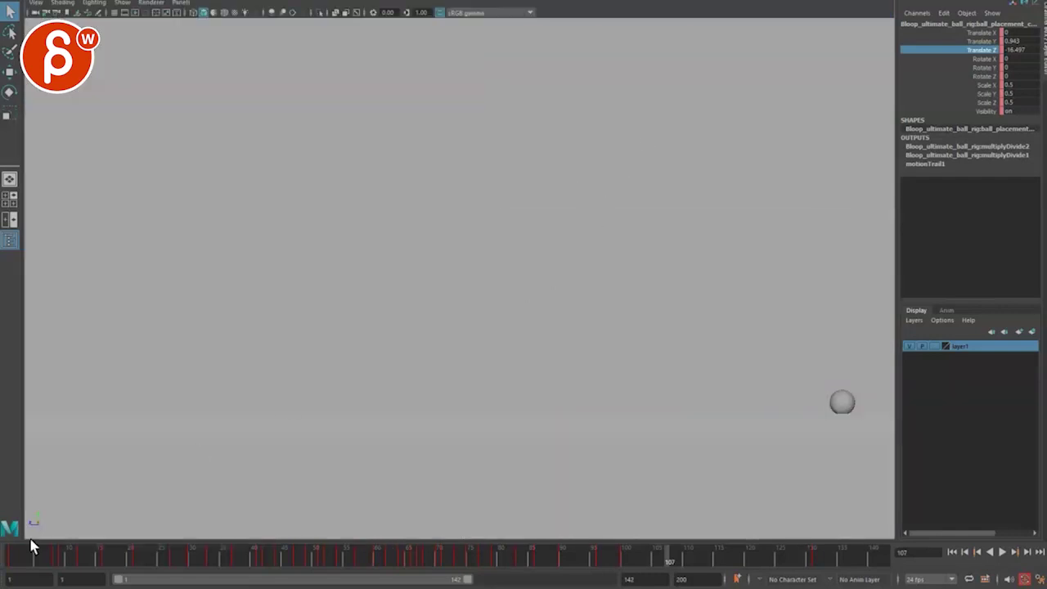
left_click_drag(44, 558, 31, 561)
key("alt+v")
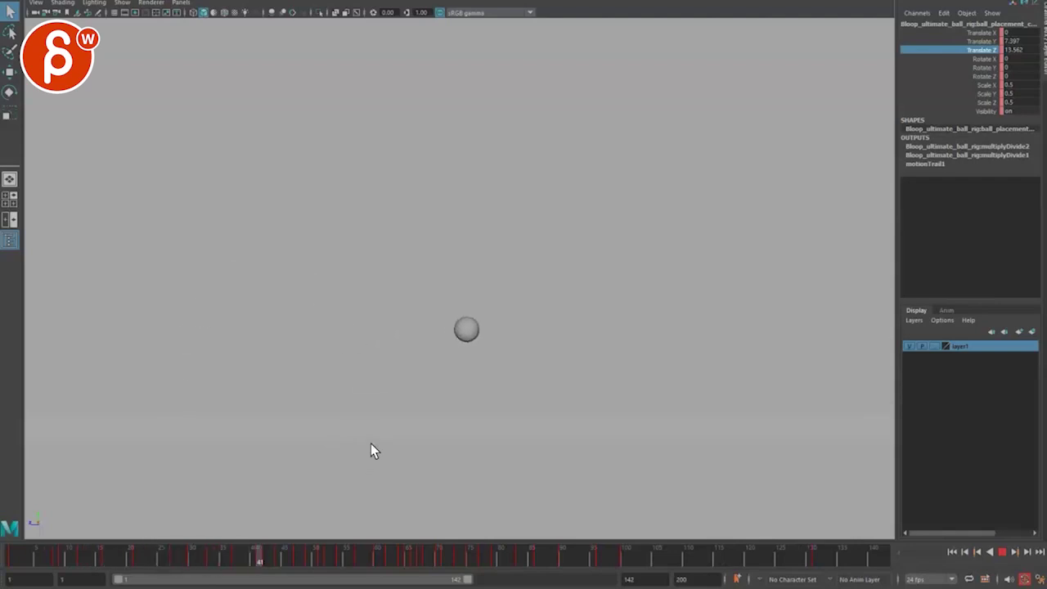
key("Escape")
key("space")
Play back with the Translate Z curve shown, then lengthen the incoming tangent of its frame 100 key for a smoother slowdown.
left_click(82, 363)
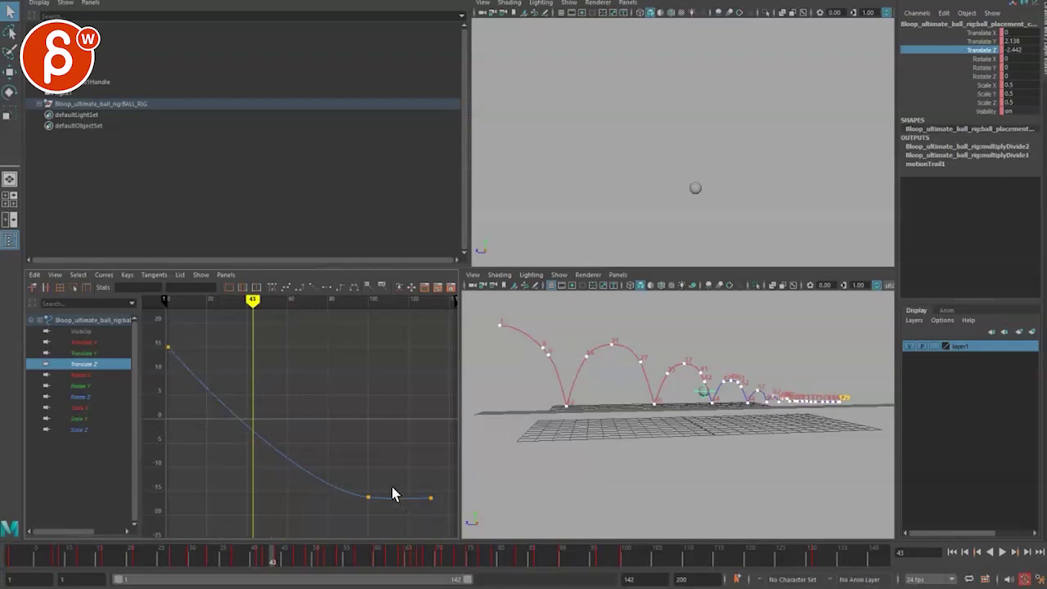
key("alt+v")
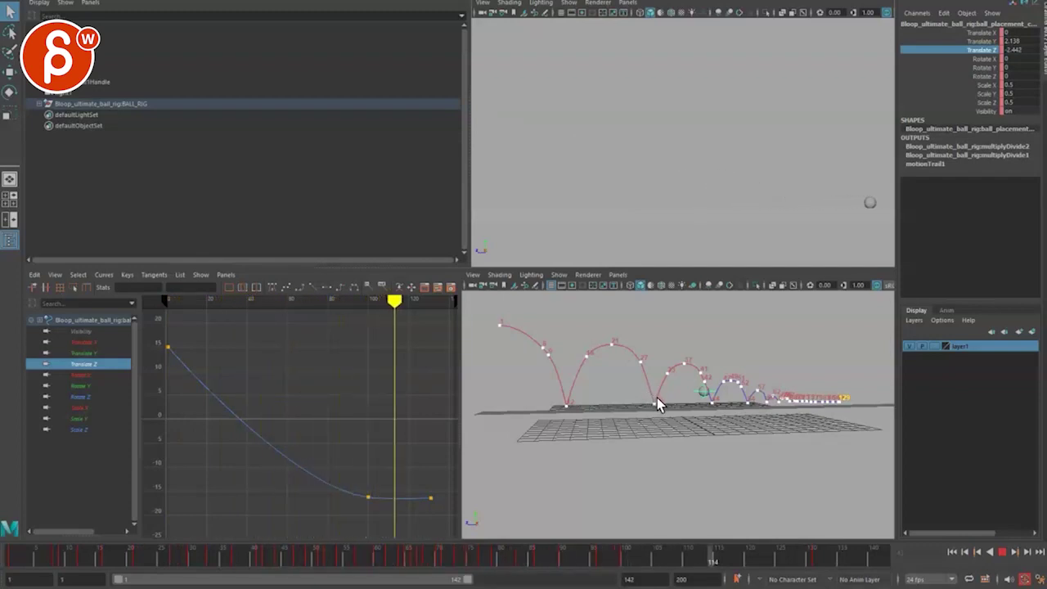
key("alt+v")
left_click_drag(304, 515, 280, 472)
middle_click_drag(264, 468, 219, 472)
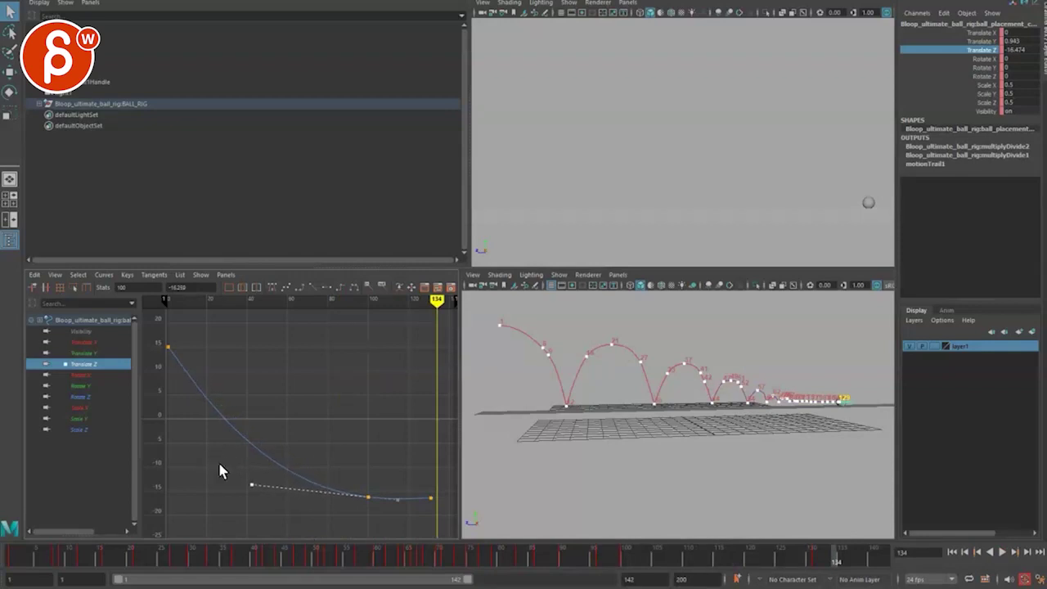
Play back the animation with the smoother slowdown and scrub through the first bounce to frame 11.
key("alt+v")
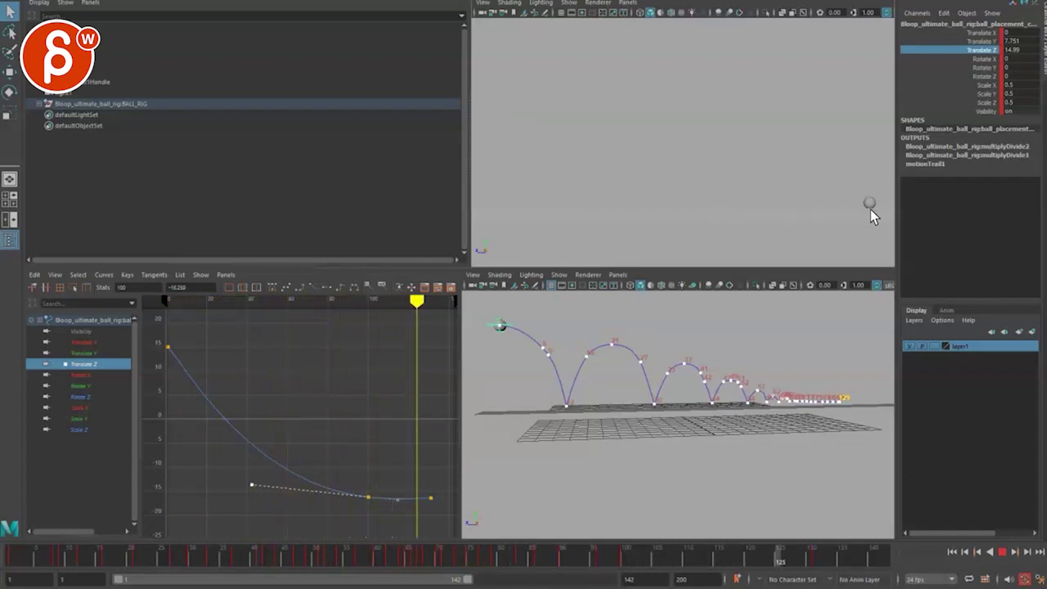
key("alt+v")
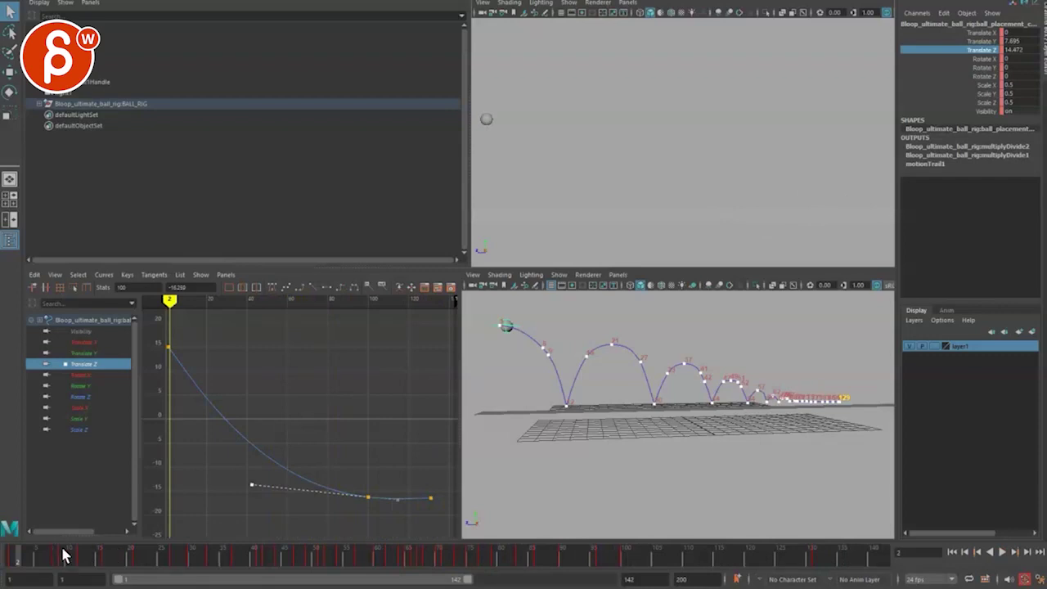
left_click_drag(258, 564, 75, 563)
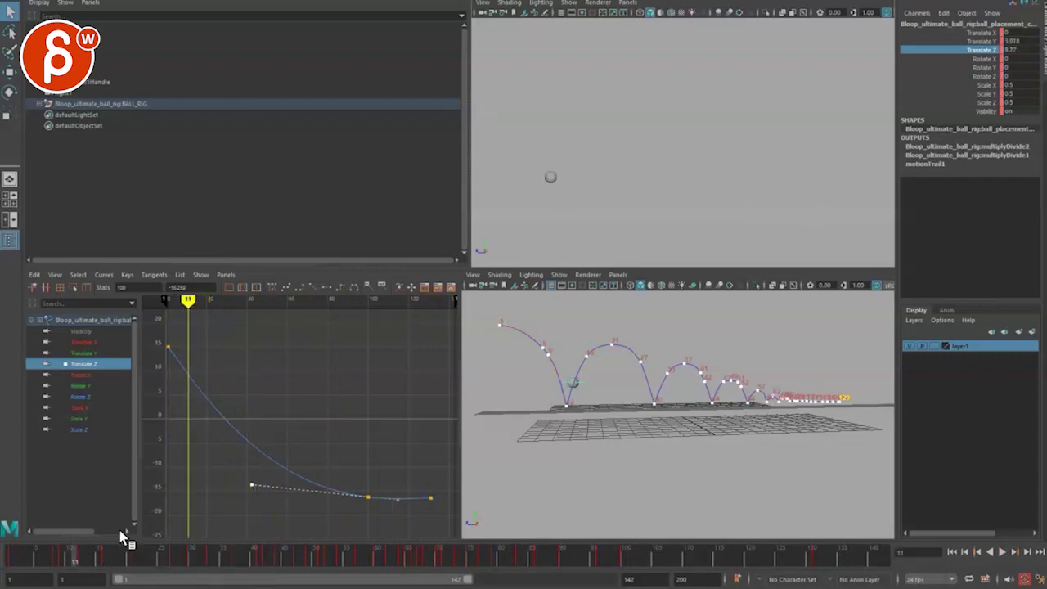